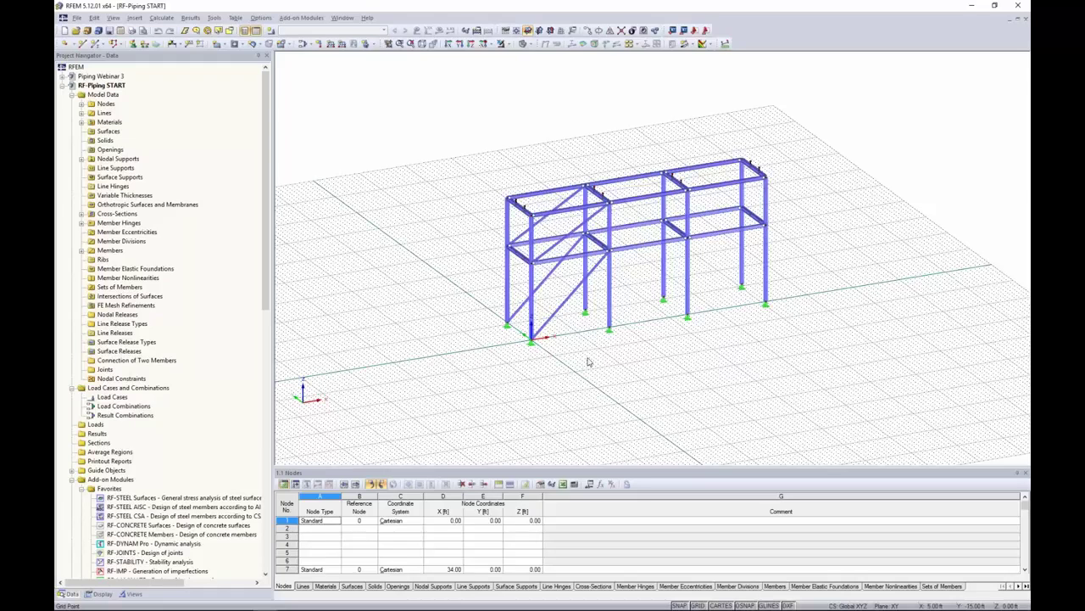
Inspect the short rigid member on the top end beam, including its member-end hinge conditions
ctrl+middle_drag(590, 355, 602, 342)
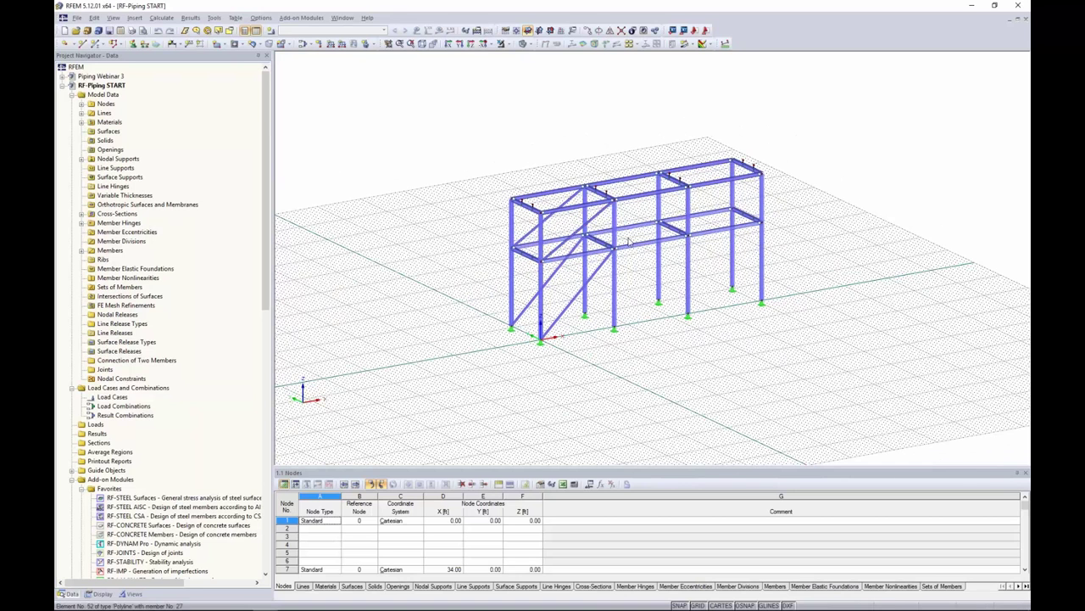
scroll(522, 182, up, 5)
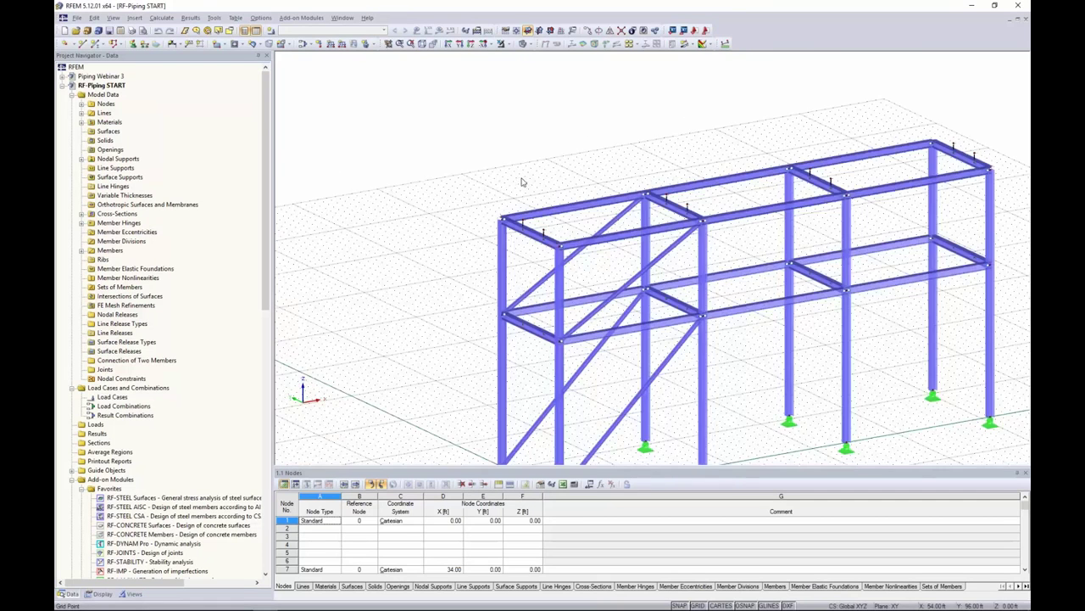
scroll(466, 173, up, 5)
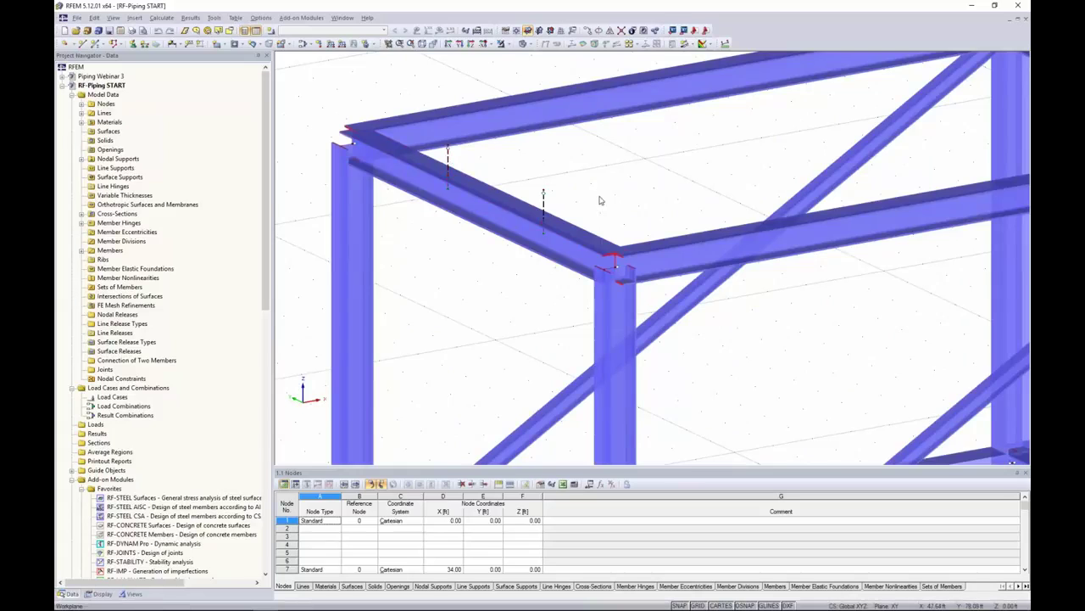
scroll(570, 203, up, 2)
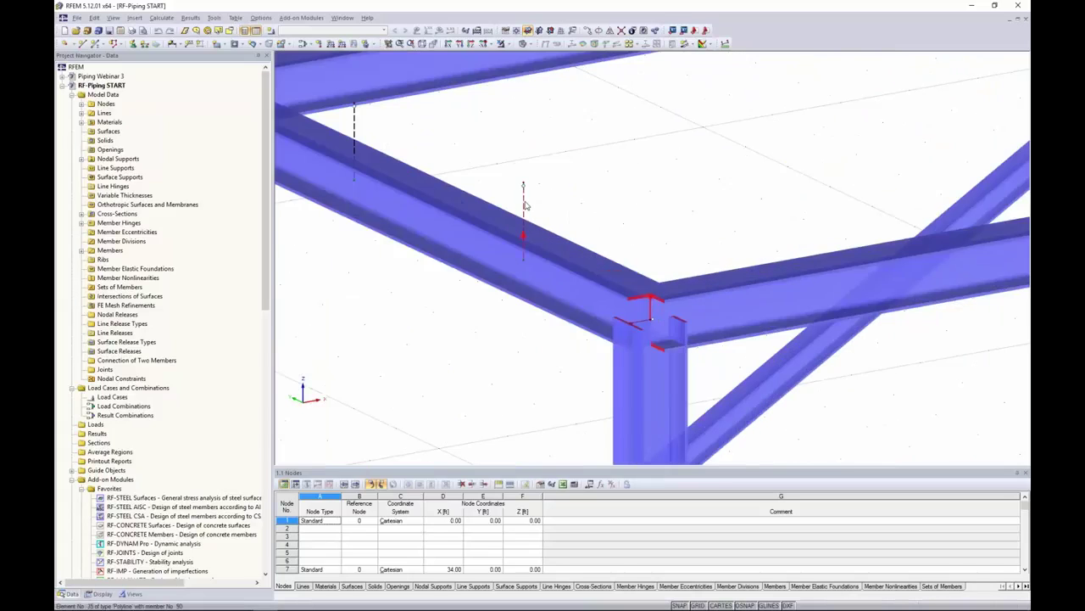
double_click(525, 204)
drag(562, 182, 749, 128)
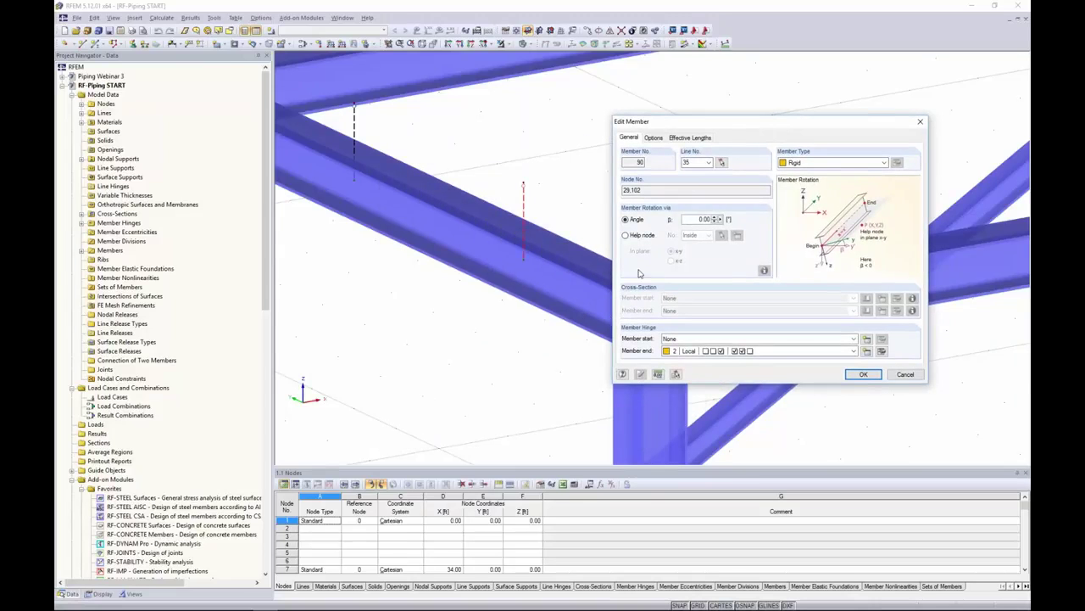
click(882, 352)
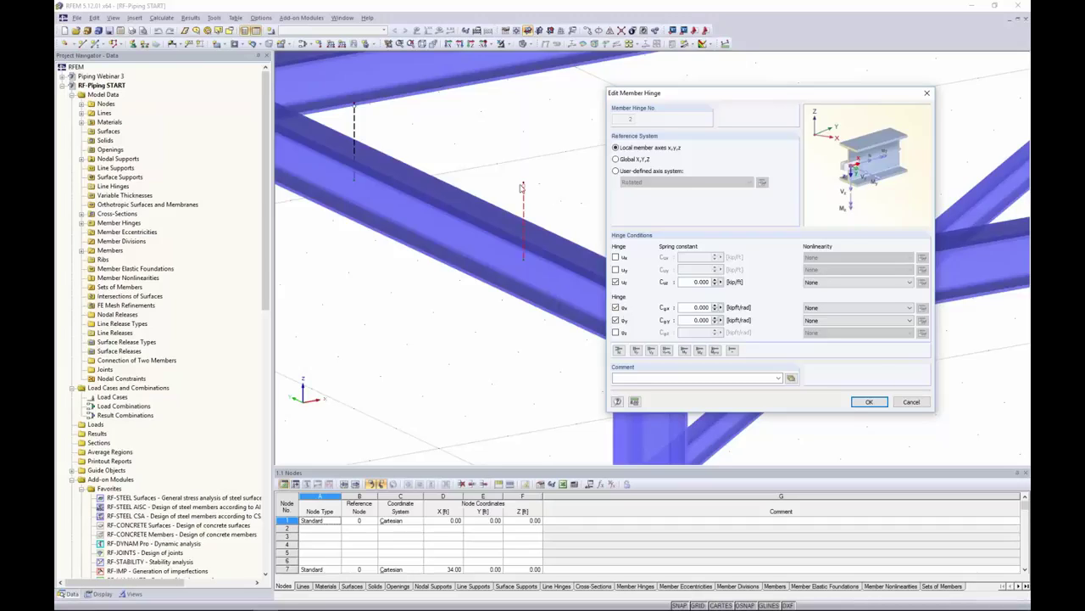
click(909, 403)
click(905, 374)
Check which frame members use the W 8x35 and the W 4x13 cross-sections
scroll(625, 187, down, 3)
scroll(625, 187, down, 5)
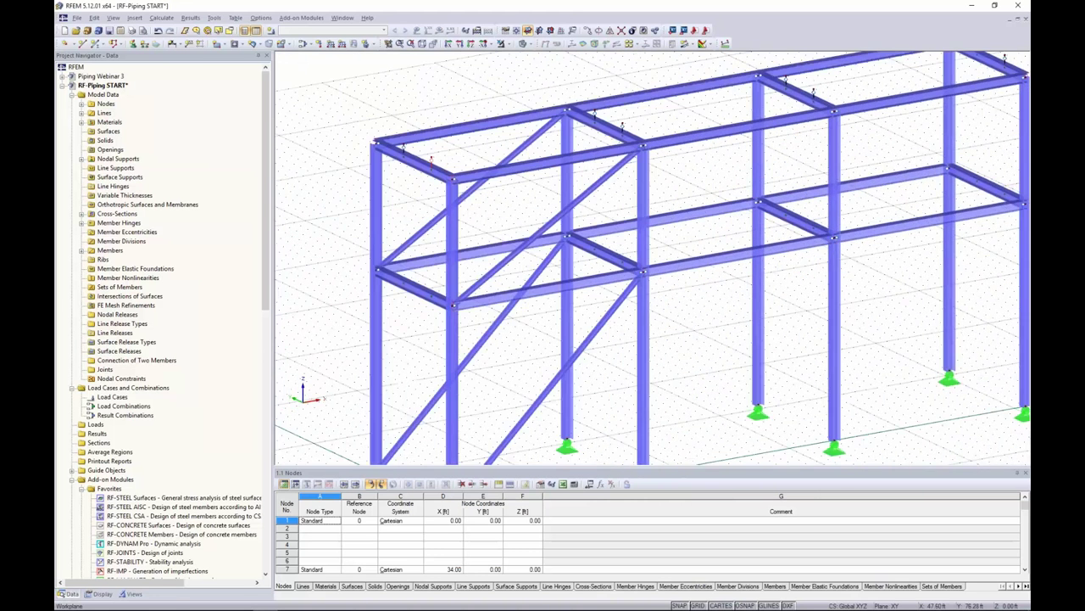
scroll(460, 168, down, 2)
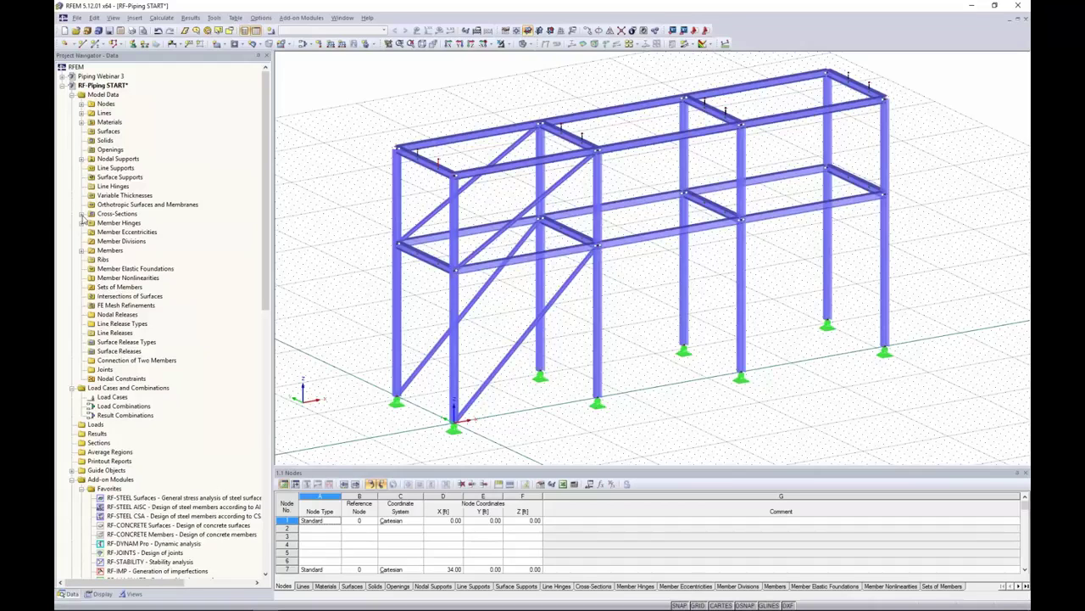
click(82, 214)
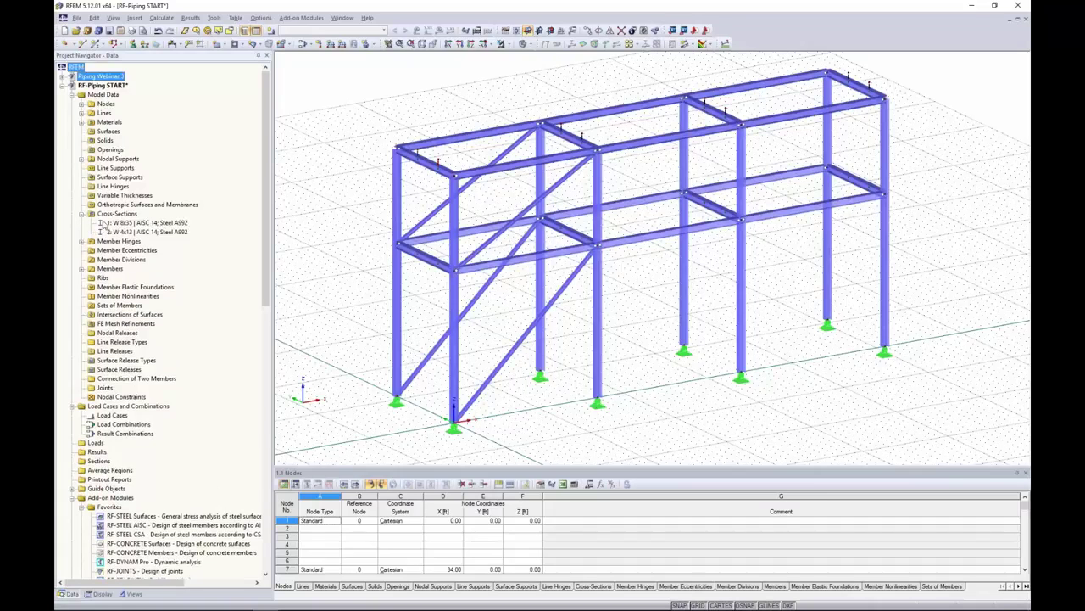
click(119, 223)
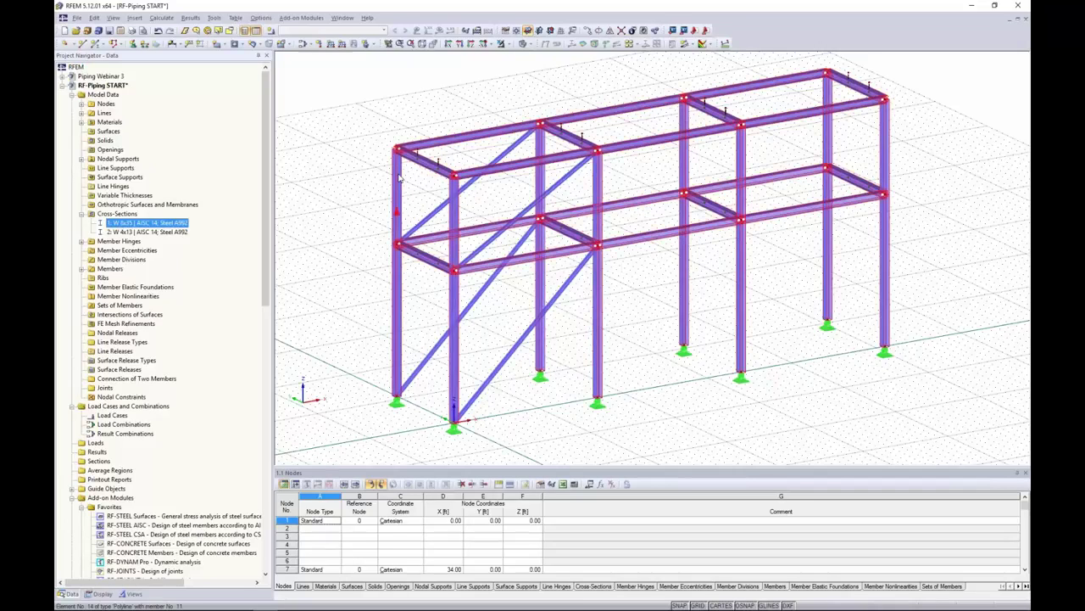
middle_drag(367, 161, 389, 157)
click(136, 232)
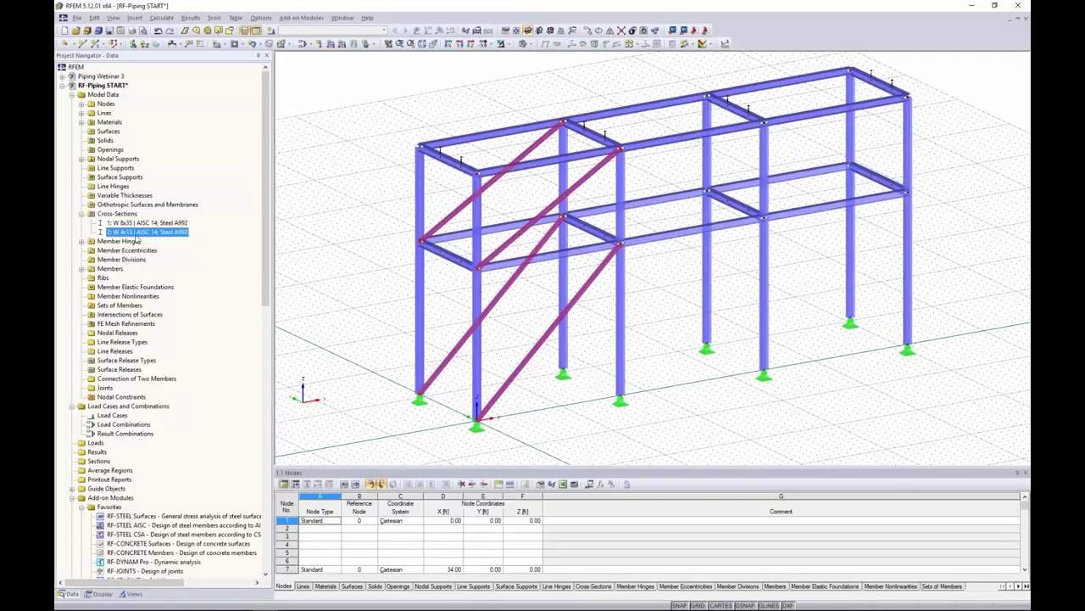
click(146, 223)
click(119, 213)
scroll(364, 224, down, 1)
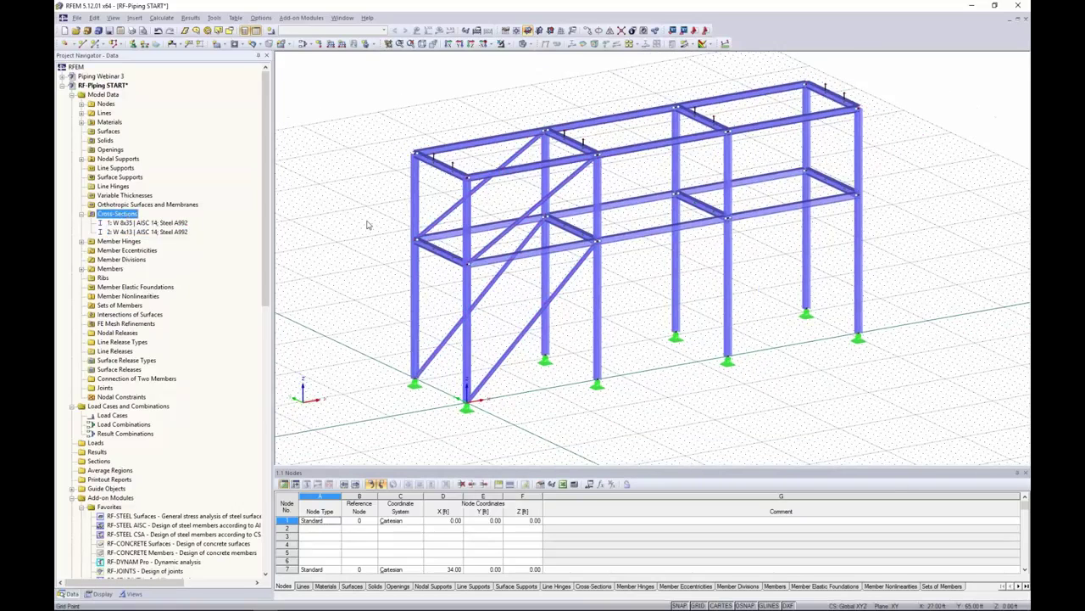
scroll(449, 233, down, 1)
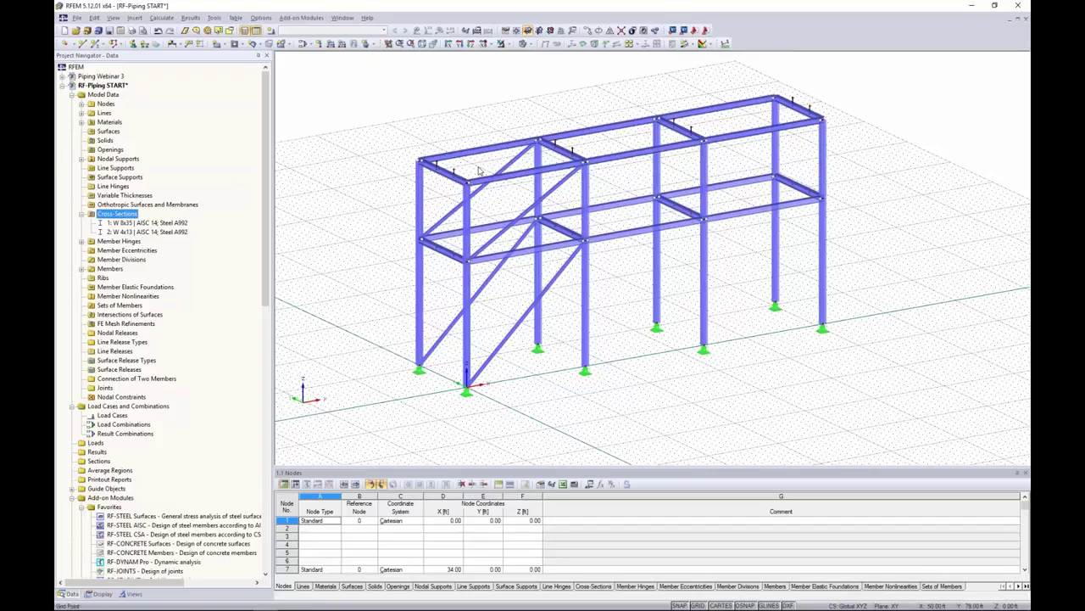
Activate Piping analysis in the general data options of the RF-Piping START model
right_click(122, 88)
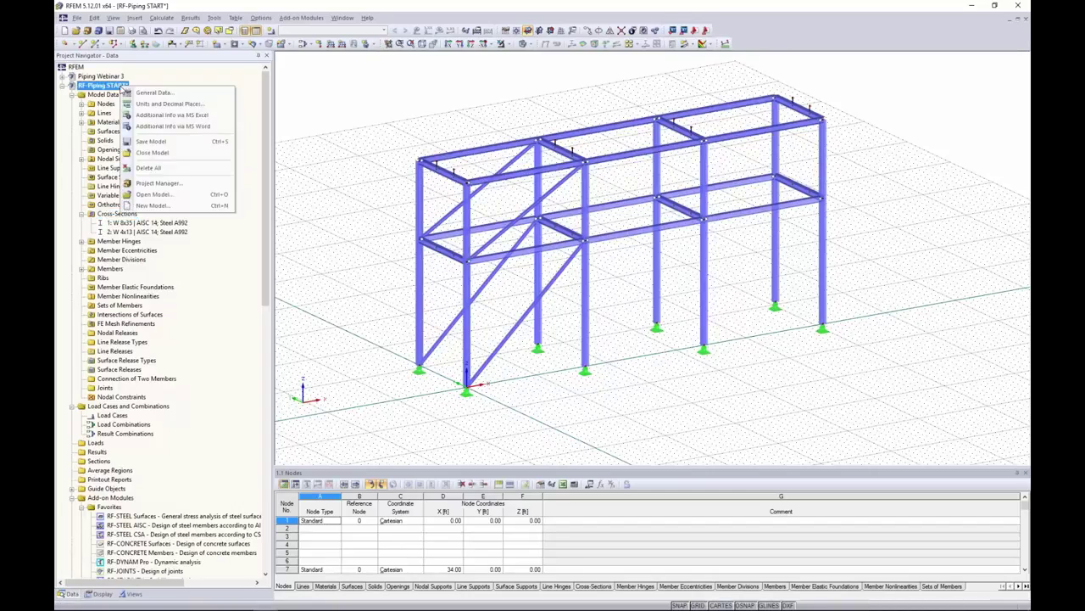
click(153, 91)
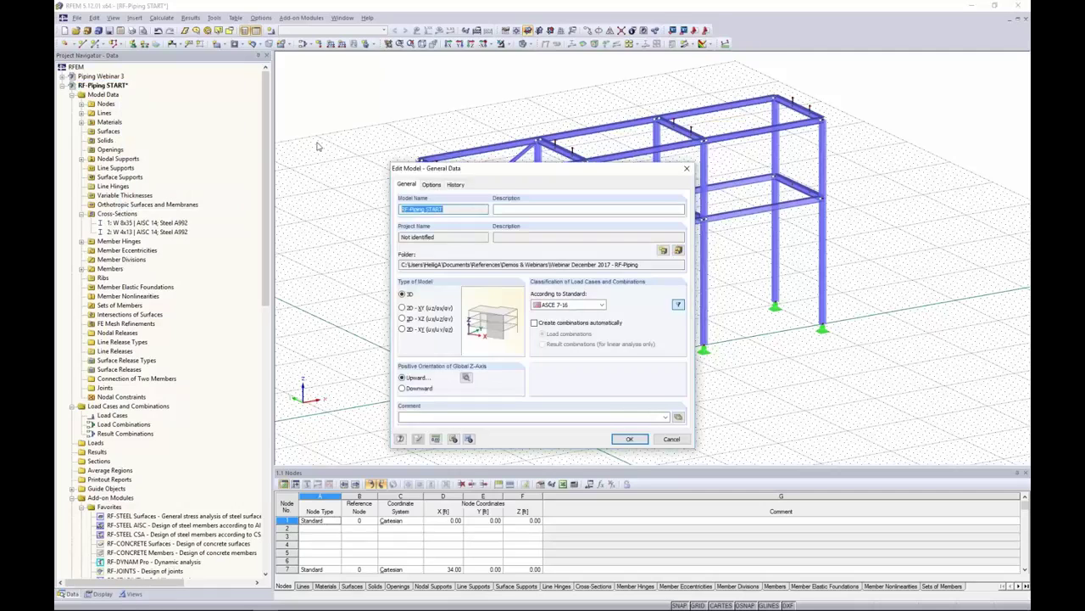
click(430, 184)
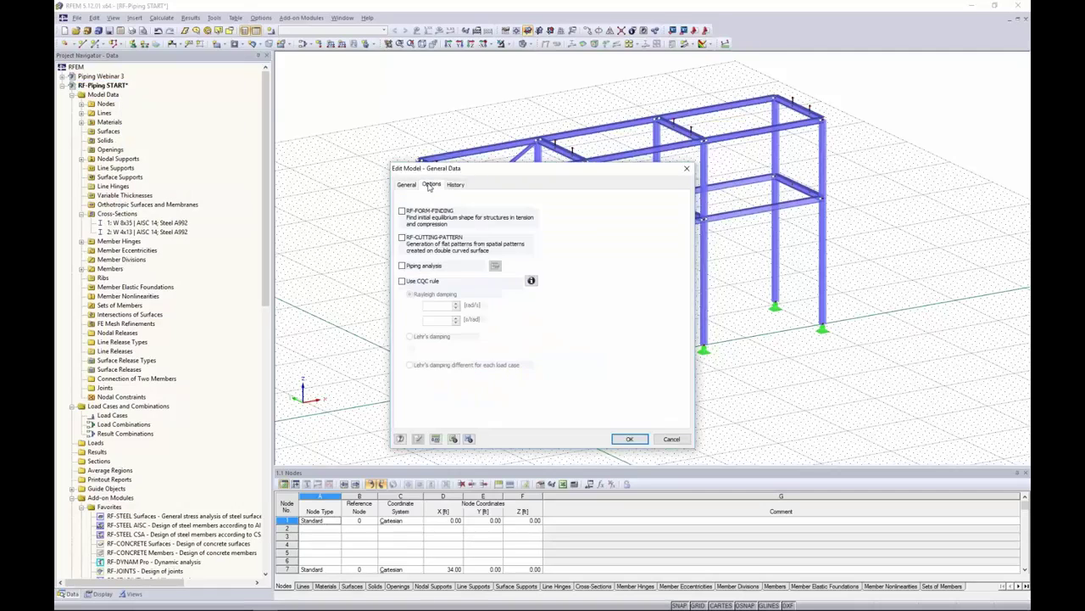
click(404, 268)
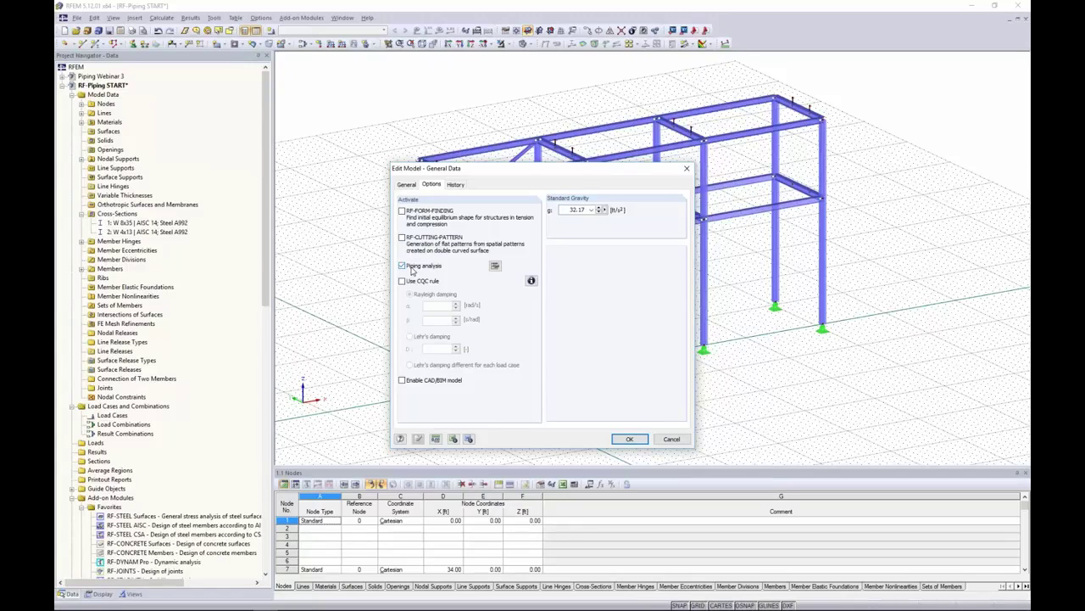
In the piping analysis settings, choose ASME B31.1-2012 as the standard and Reinforced fabricated tee as the default branch connection type
click(495, 267)
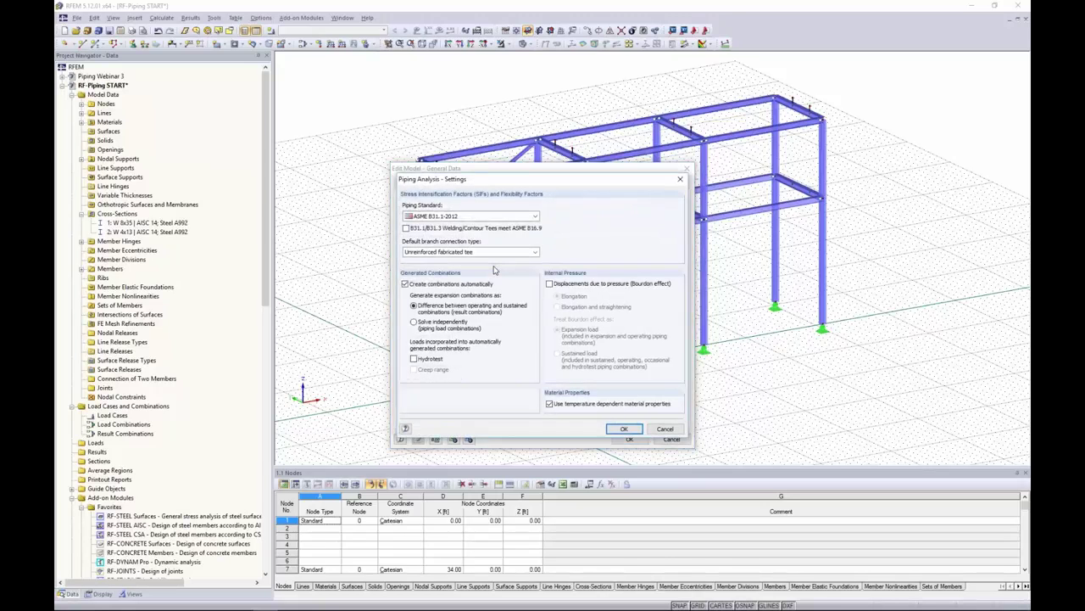
click(476, 216)
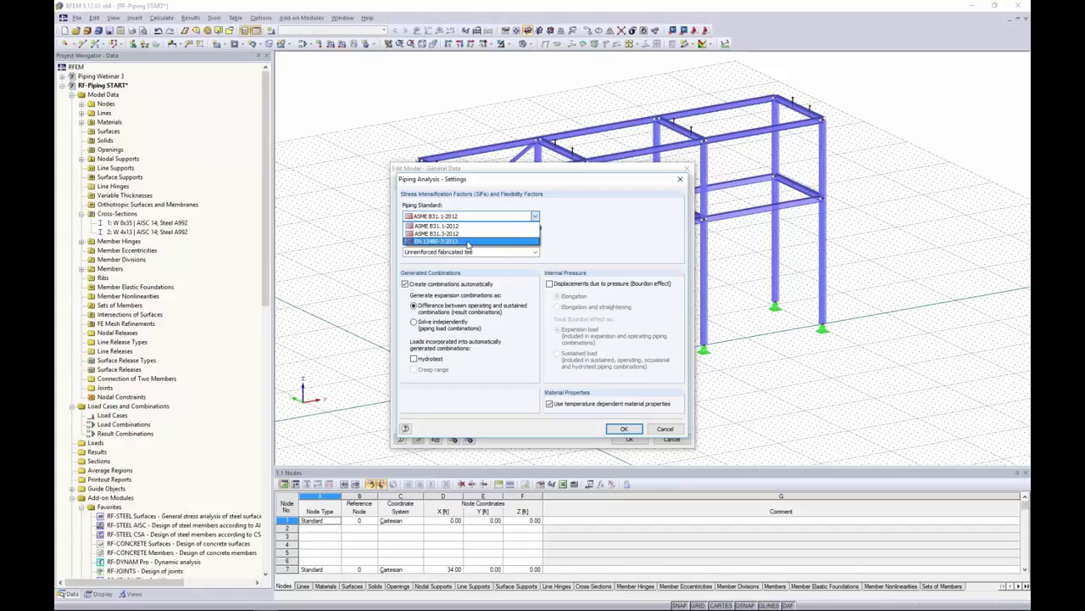
click(414, 225)
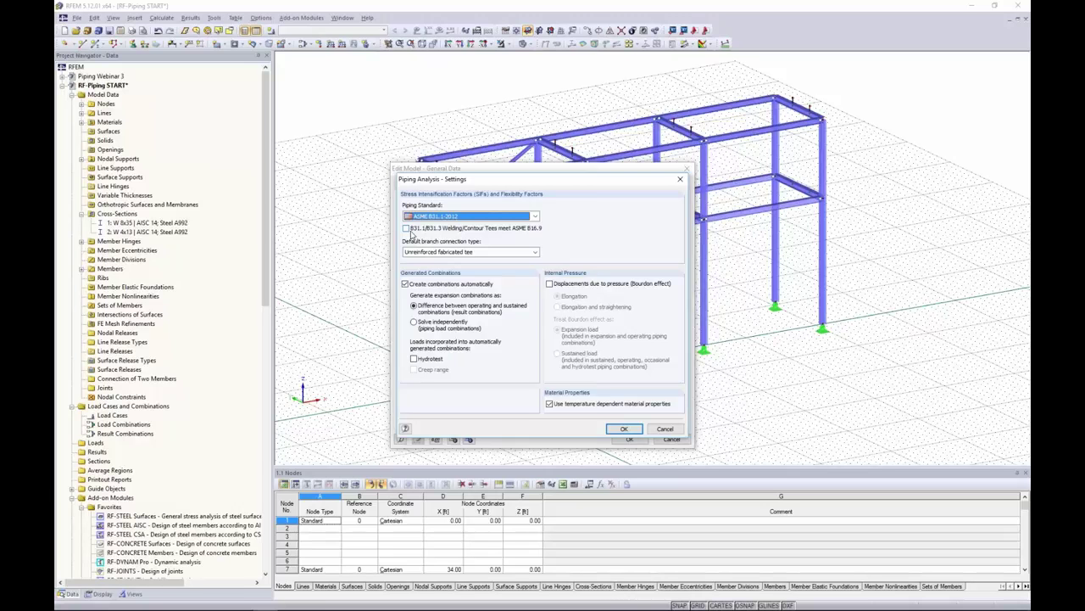
click(443, 251)
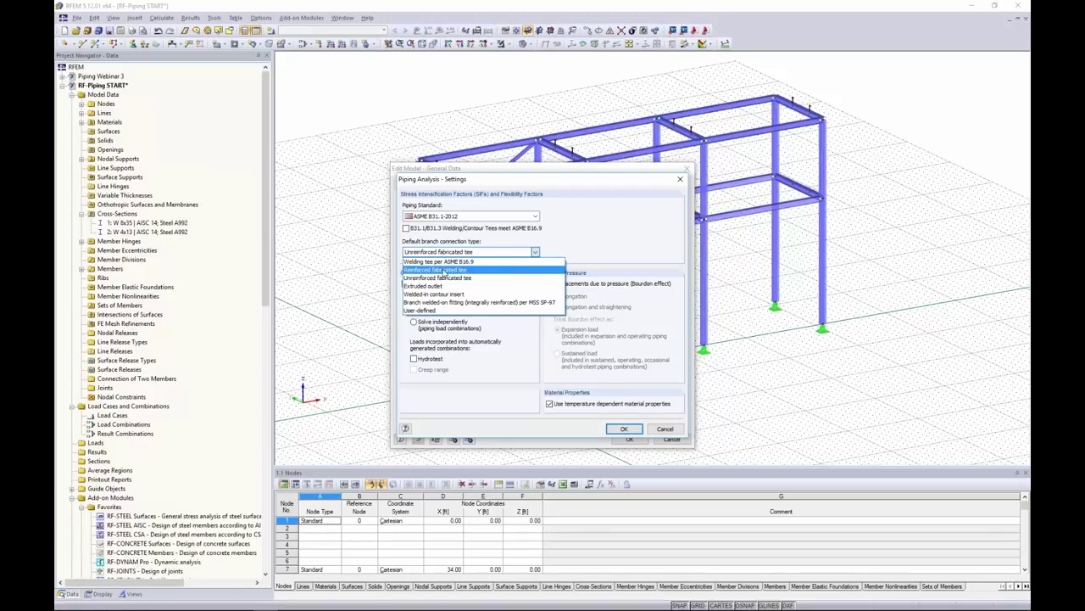
click(444, 270)
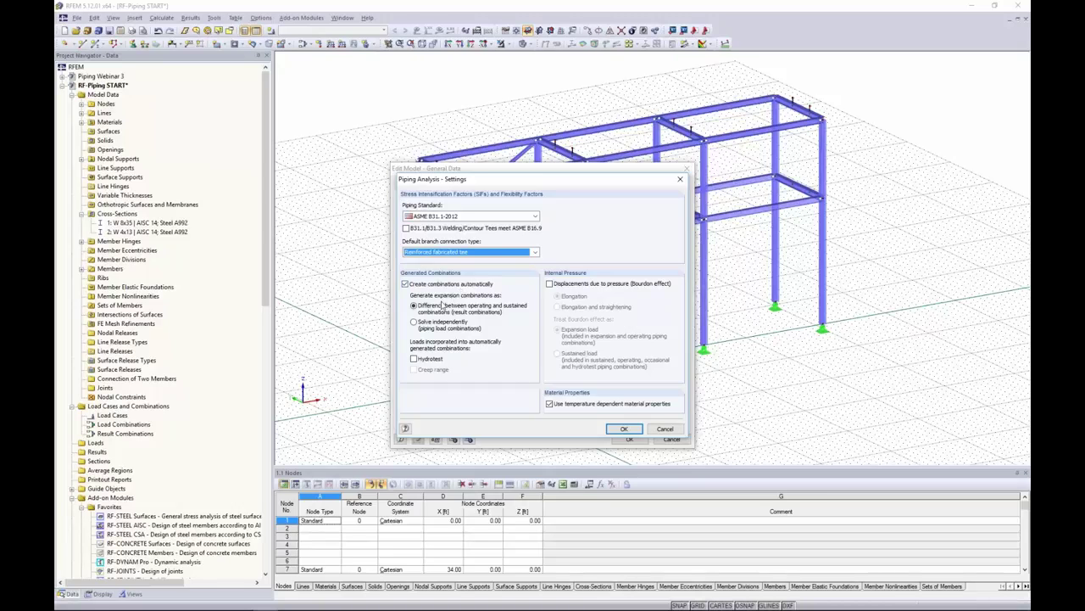
Set expansion combinations to Solve independently, enable displacements due to pressure (Bourdon effect), and accept the piping and model settings
click(414, 323)
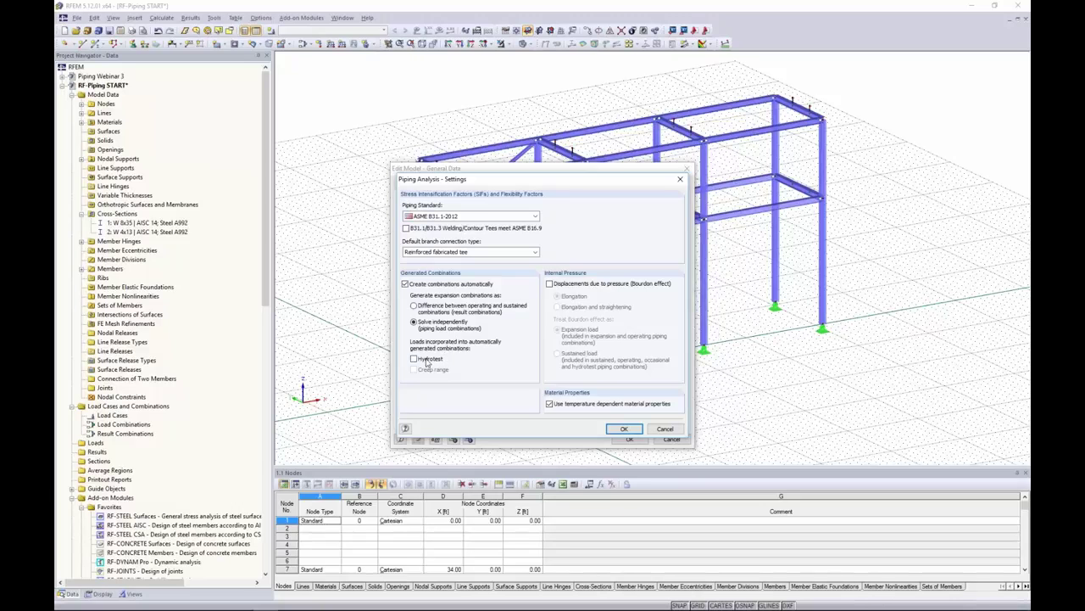
click(550, 284)
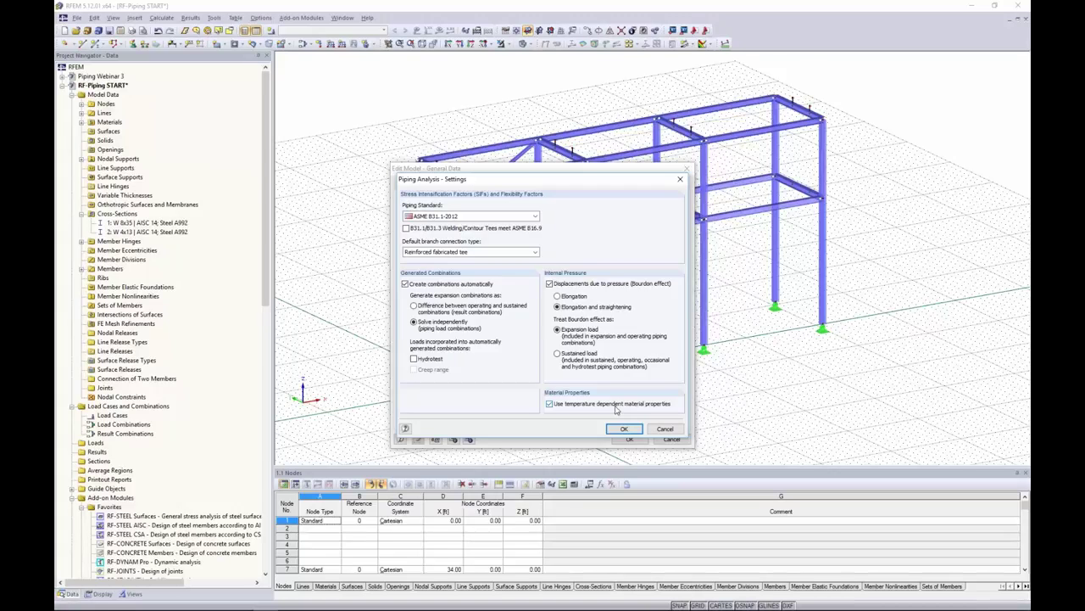
click(623, 429)
click(628, 437)
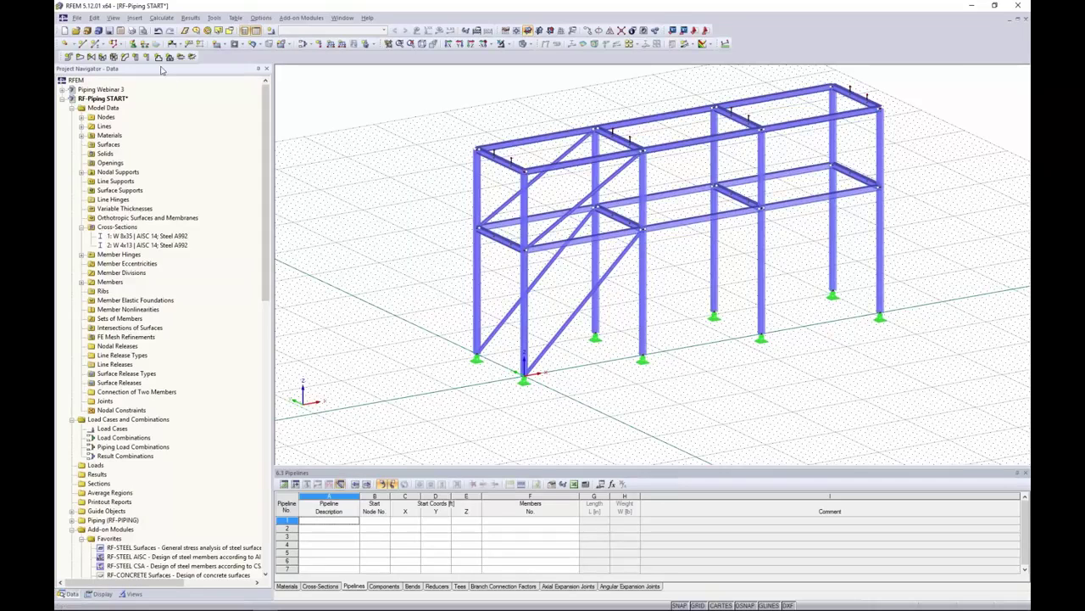
Begin a new pipeline with the description "Main Pipe 1"
scroll(387, 222, down, 3)
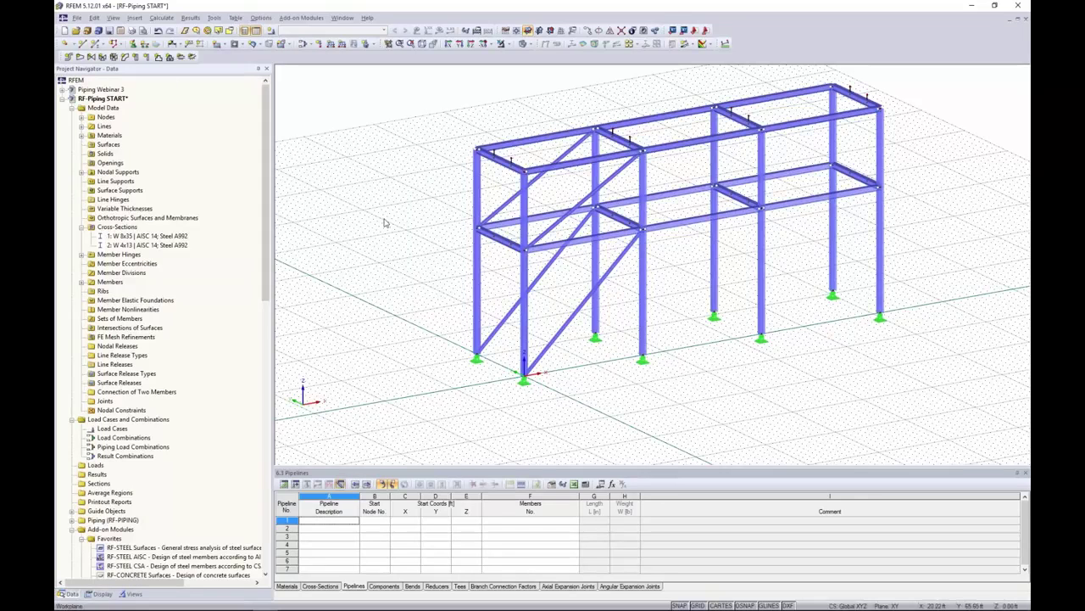
middle_drag(386, 222, 462, 235)
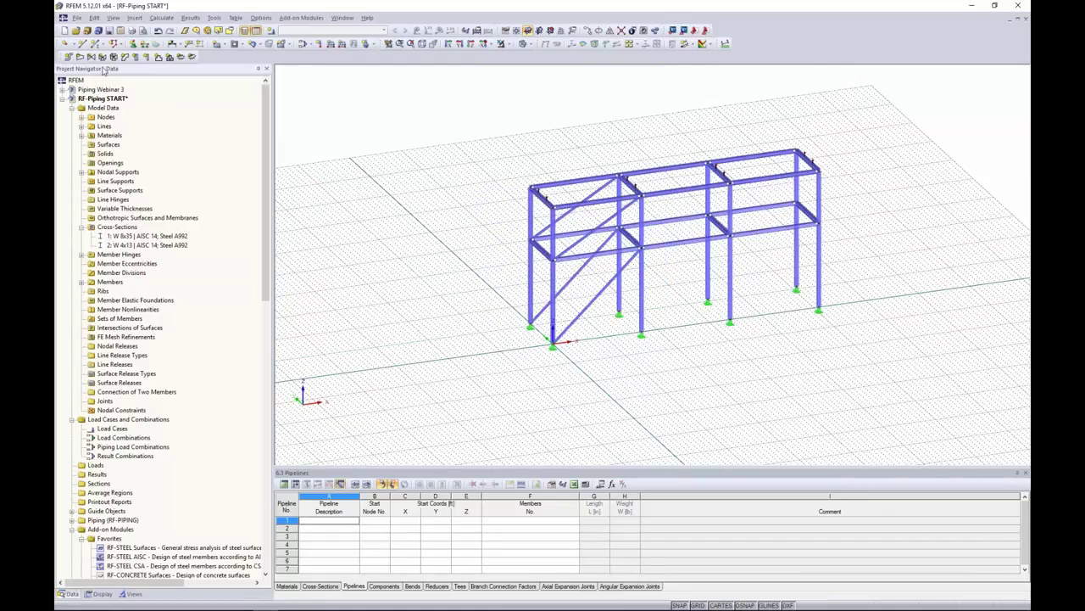
click(68, 57)
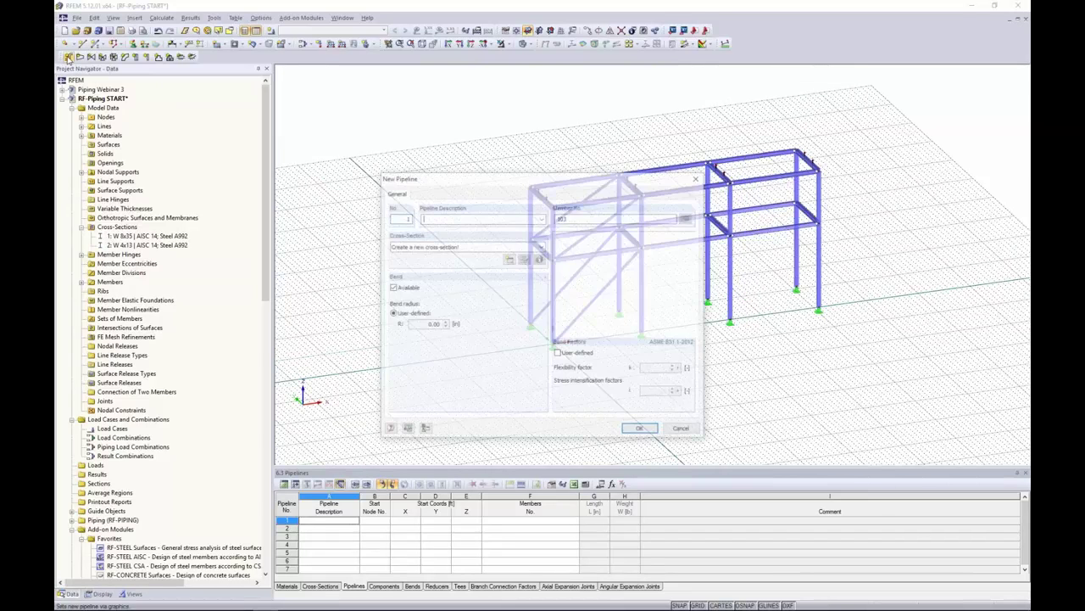
drag(475, 182, 439, 170)
text(Main Pipe 1)
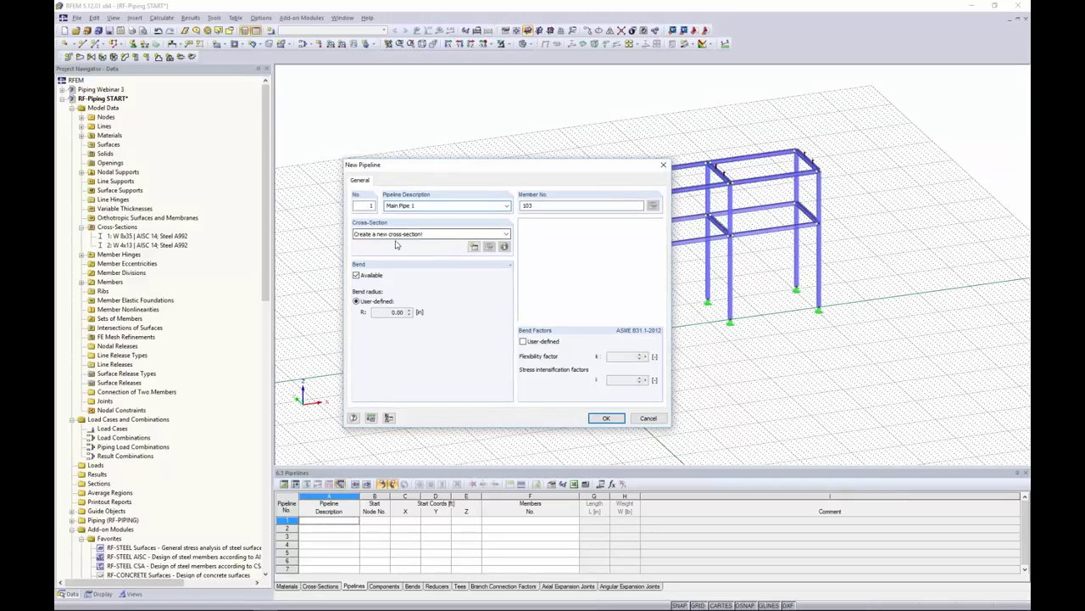
Create a piping cross-section from the ASME B 36.10M NPS table, choosing NPS 8 (8.625x0.594), and check its section properties
click(474, 246)
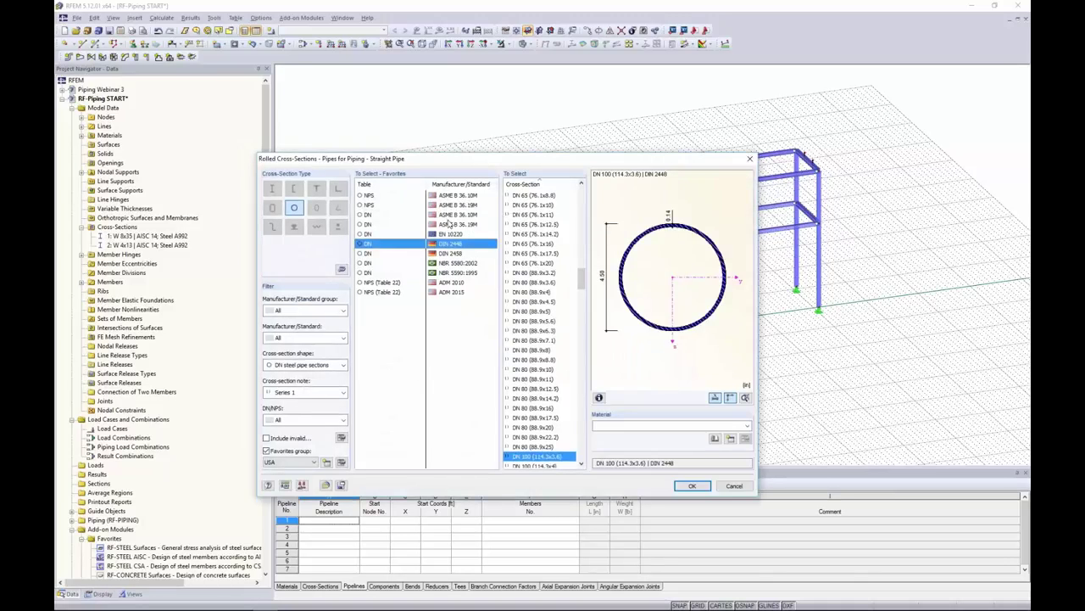
click(375, 197)
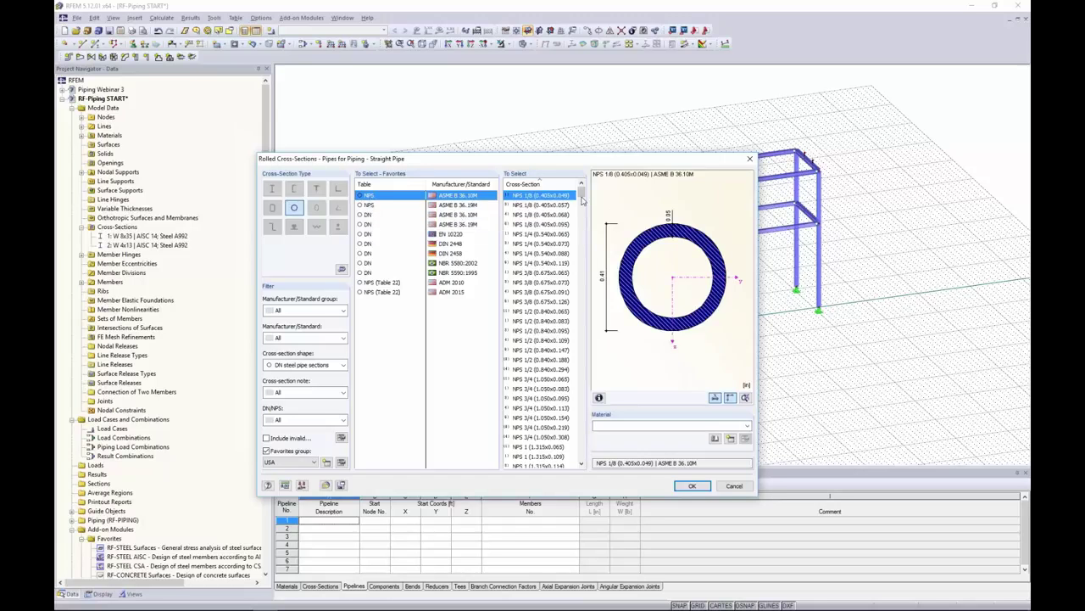
drag(582, 196, 583, 262)
scroll(540, 316, up, 6)
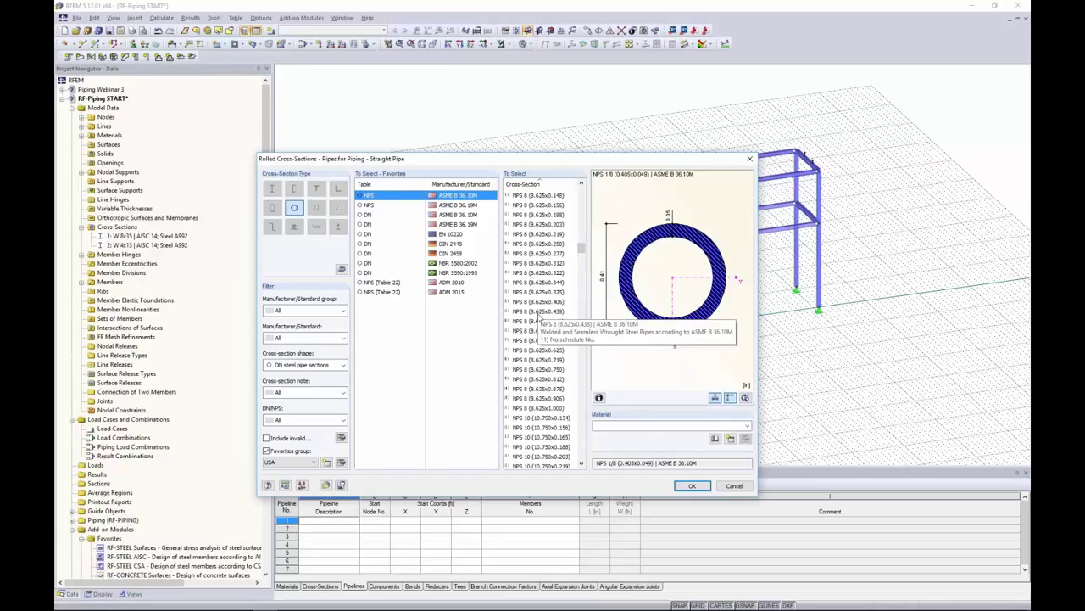
click(560, 342)
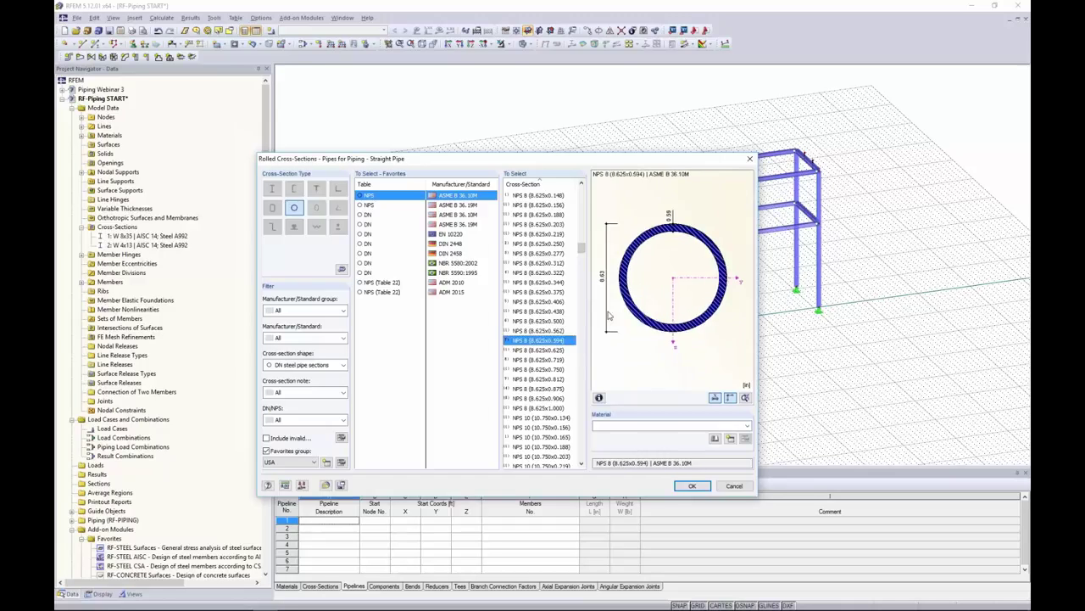
click(599, 398)
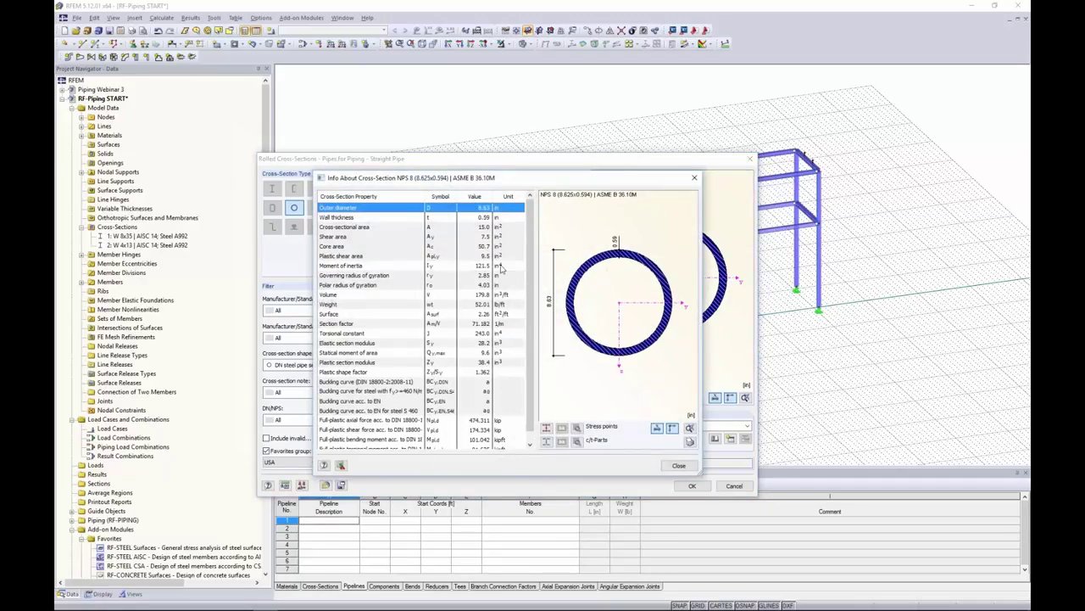
scroll(531, 296, down, 1)
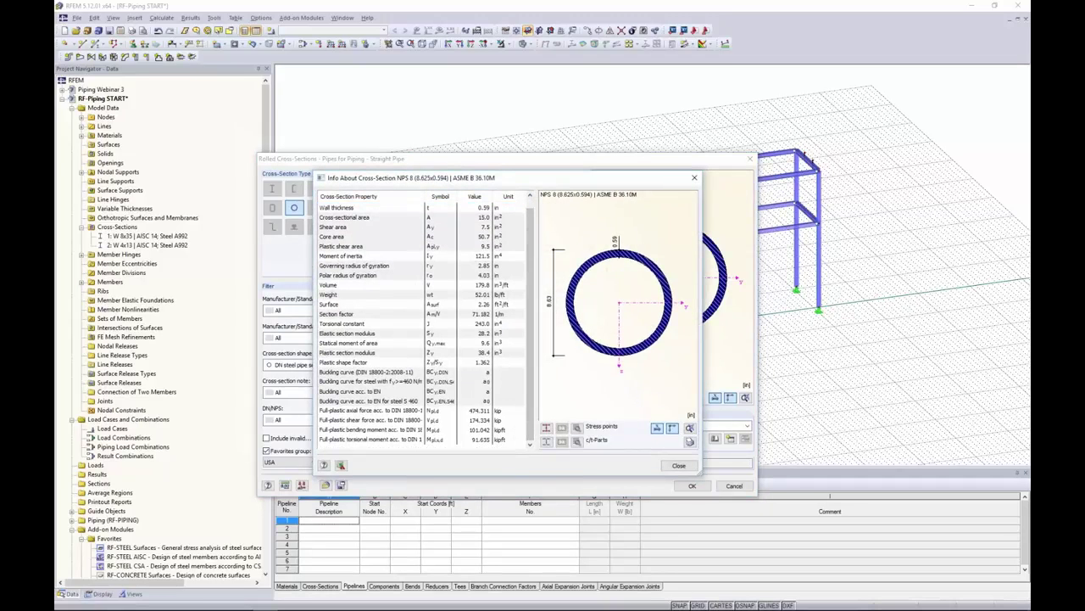
click(678, 464)
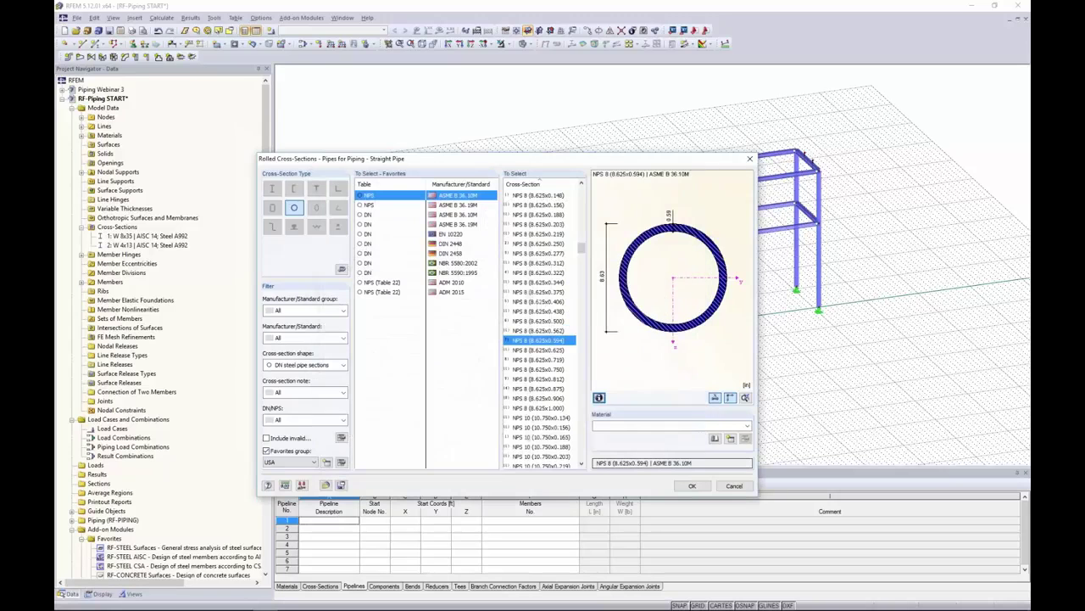
Open the material library for the section and filter it to ASTM materials under ASME B31.1-2010, with full material descriptions readable
click(714, 438)
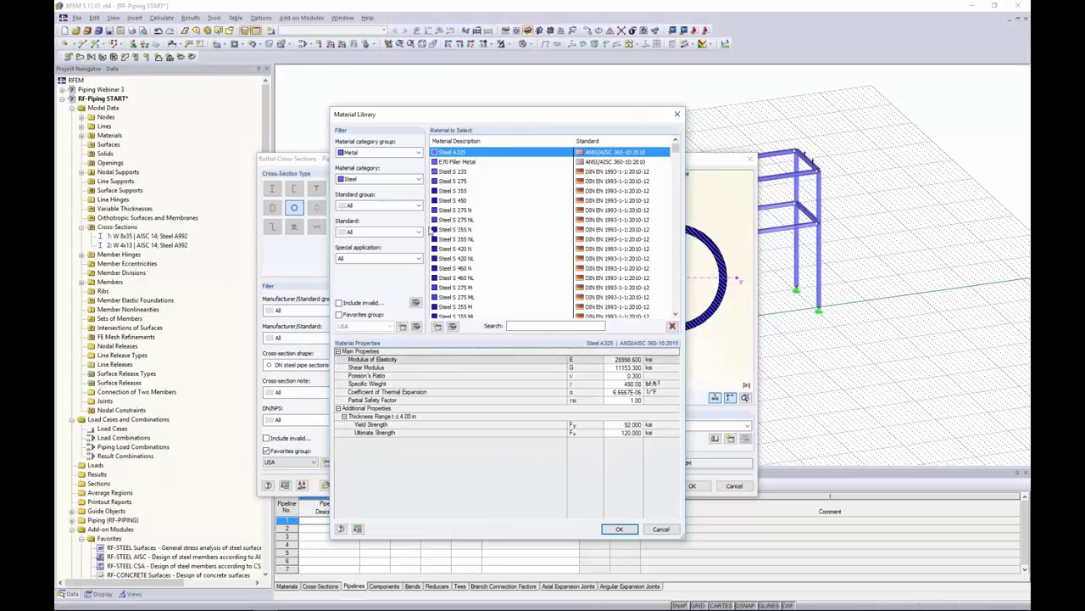
click(370, 205)
click(370, 237)
click(373, 232)
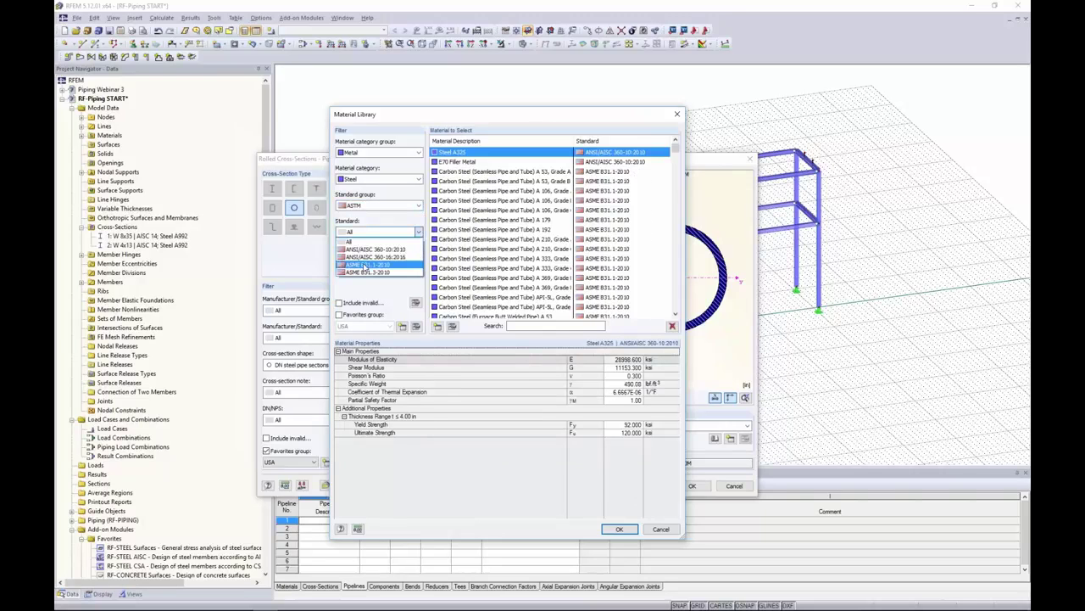
click(364, 265)
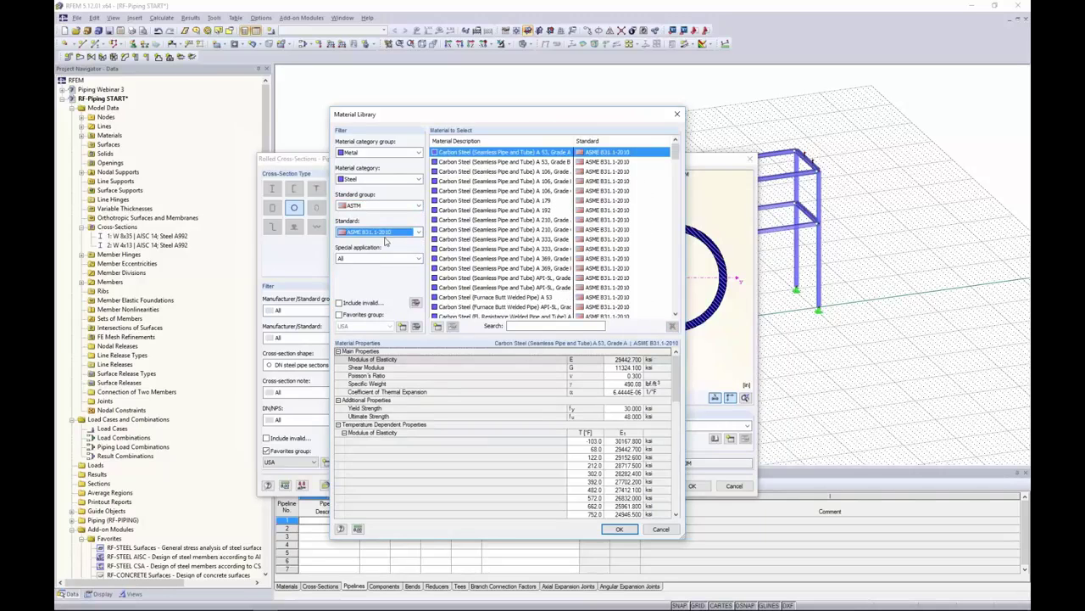
mouse_move(675, 152)
mouse_down()
mouse_move(671, 305)
mouse_move(683, 204)
mouse_move(675, 146)
mouse_up()
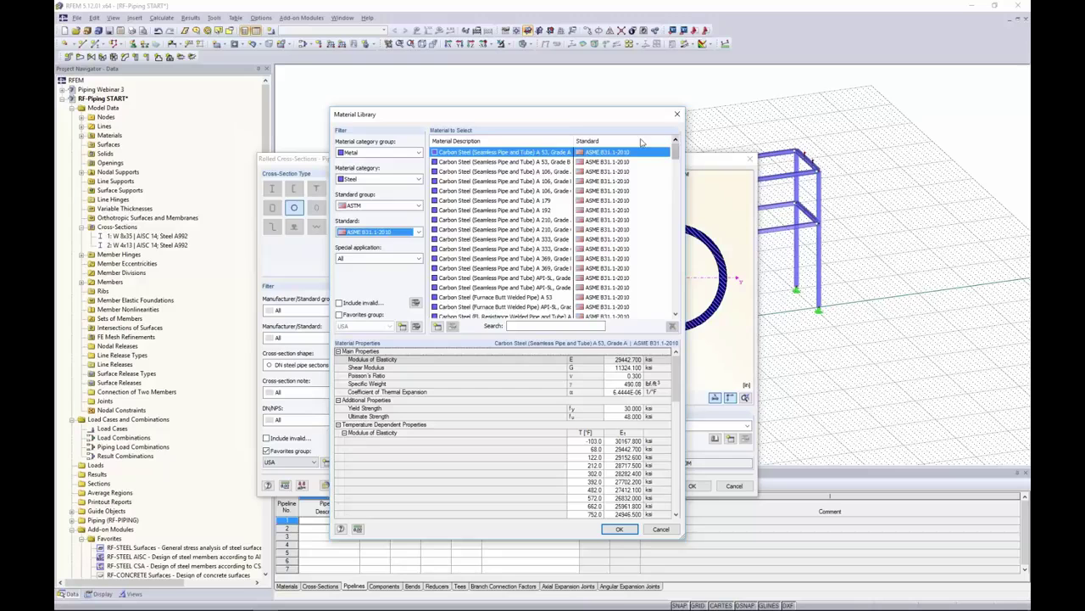
double_click(574, 141)
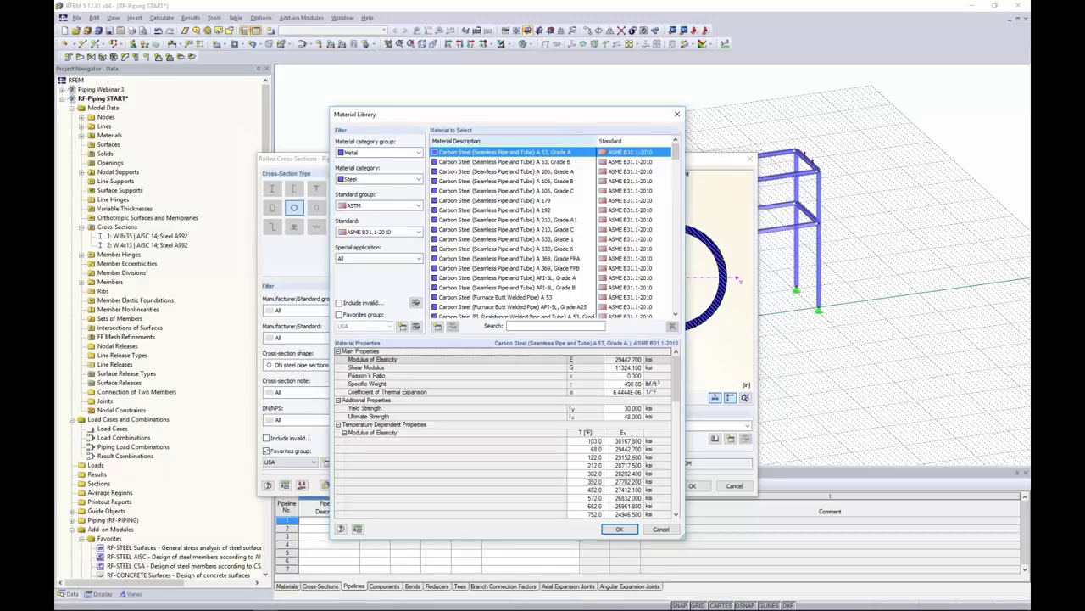
Review the temperature-dependent properties of Carbon Steel (Seamless Pipe and Tube) A 53, Grade A and accept it with the NPS 8 section
scroll(676, 387, down, 1)
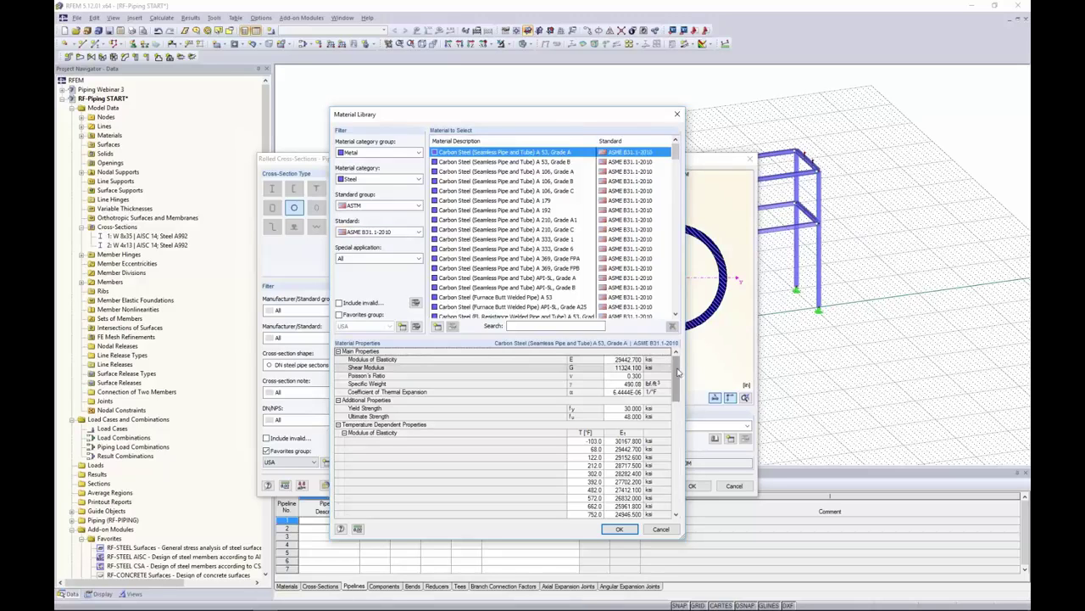
scroll(676, 387, down, 3)
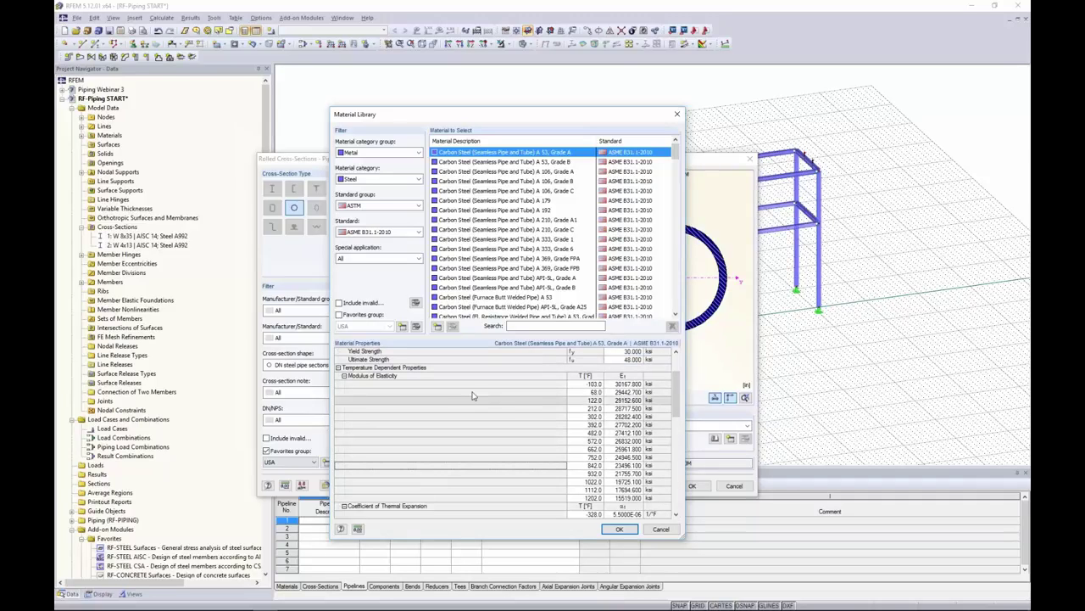
scroll(550, 399, down, 10)
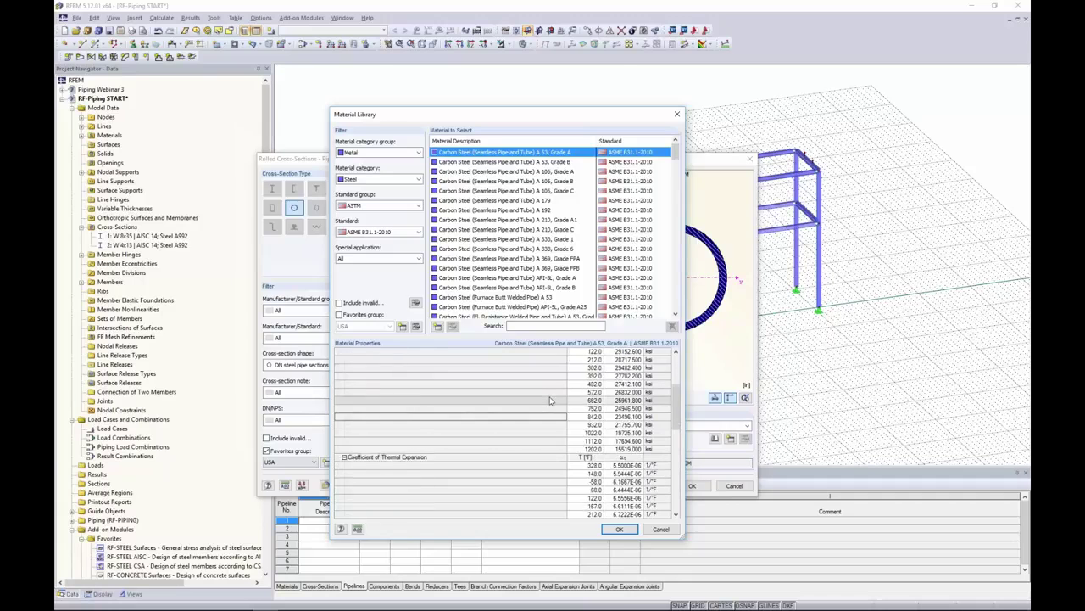
scroll(570, 425, down, 6)
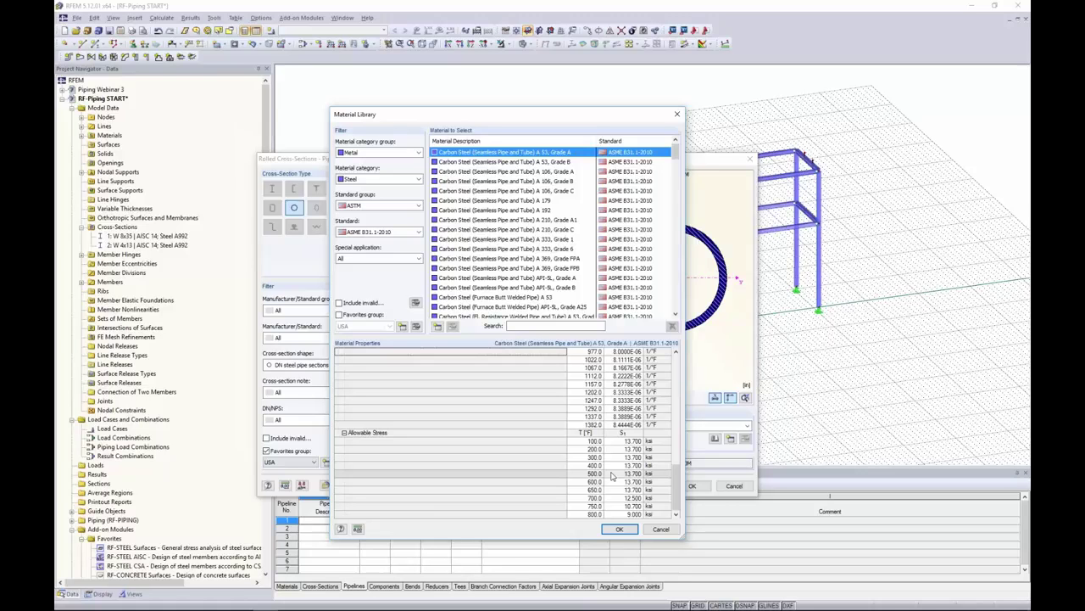
click(619, 528)
click(692, 485)
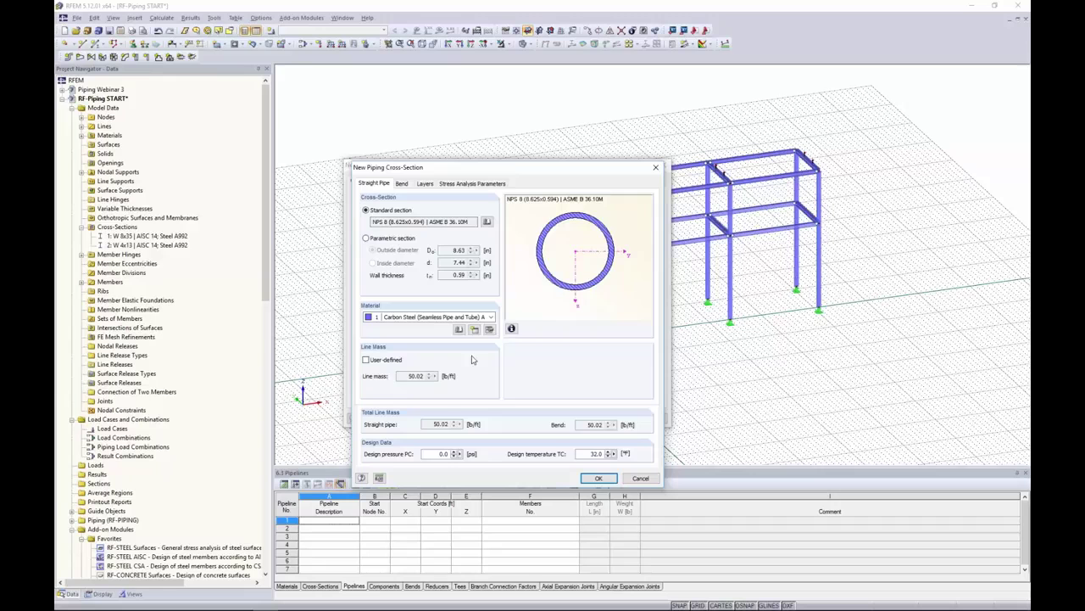
Set the cross-section's design pressure to 500 psi and its design temperature to 85 °F
drag(514, 173, 524, 127)
double_click(455, 408)
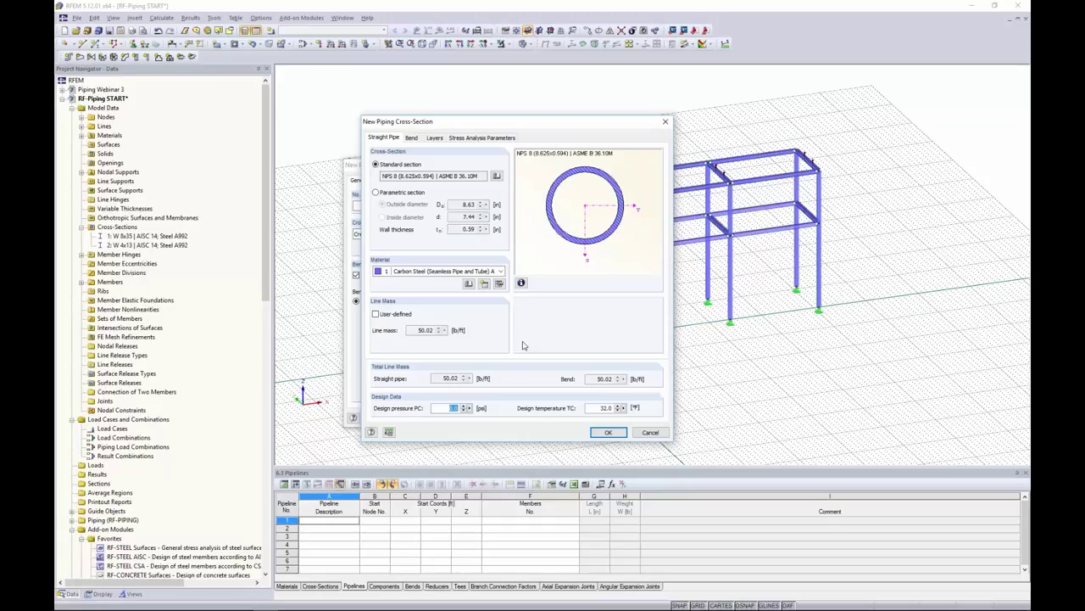
text(50)
double_click(605, 408)
text(85)
Apply insulation and plating layers to the piping cross-section, leaving lining off
click(412, 137)
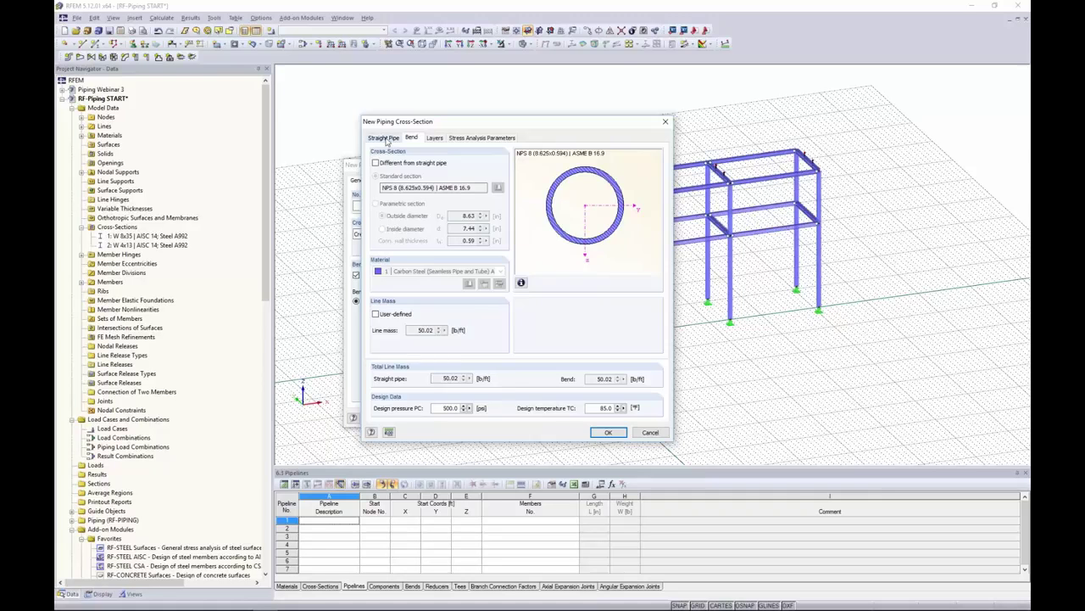
click(435, 139)
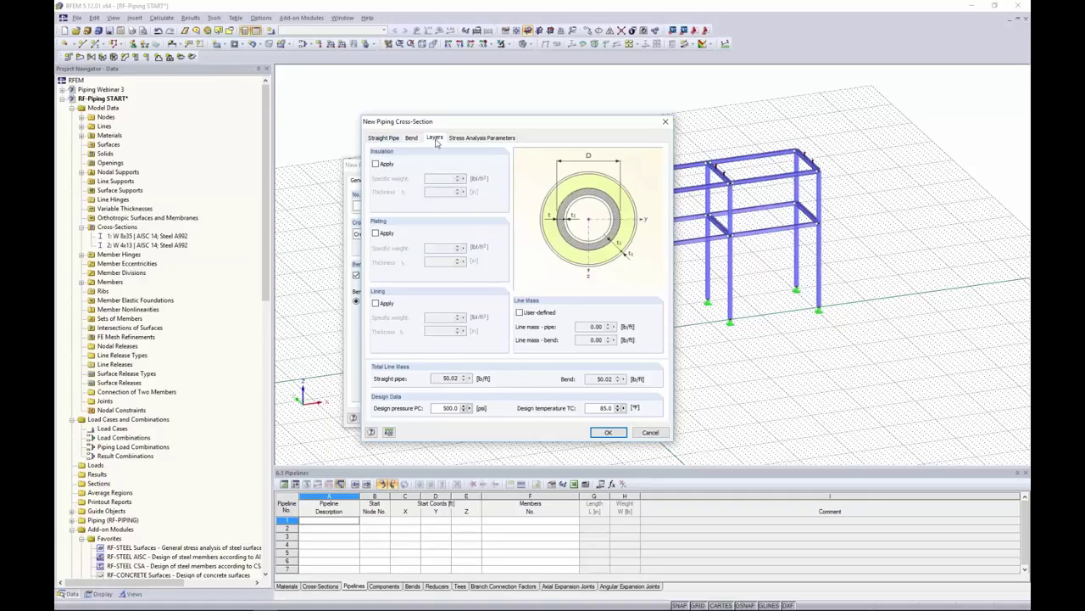
click(376, 165)
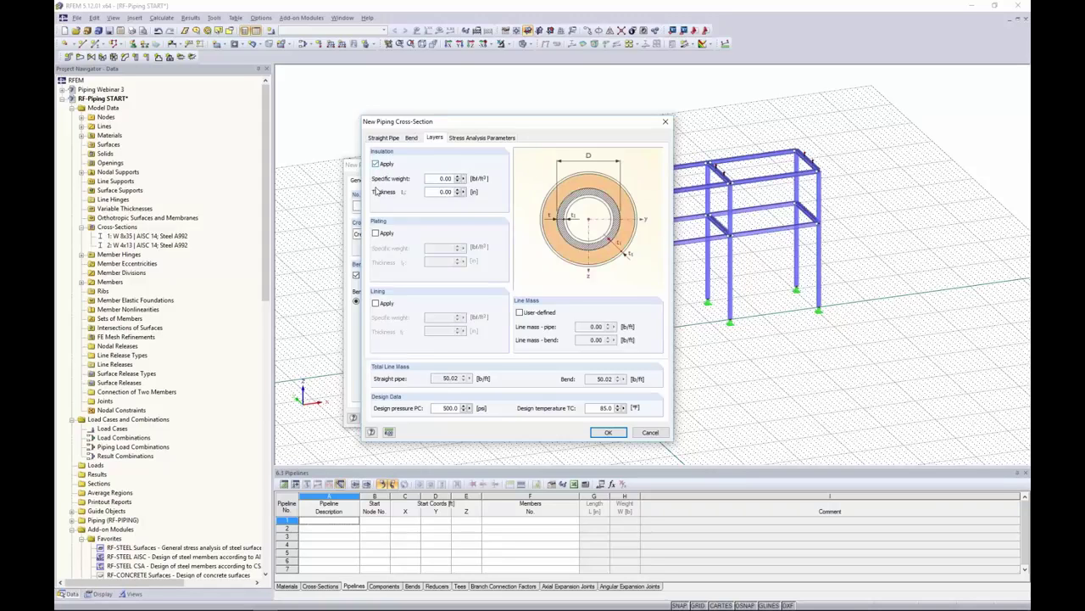
click(376, 233)
click(375, 303)
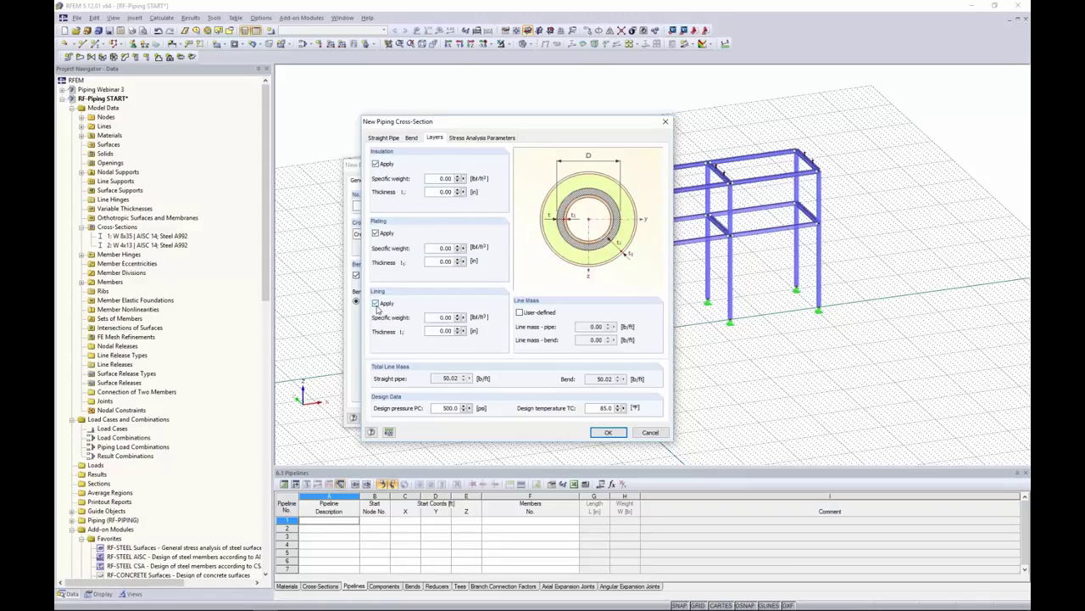
click(376, 304)
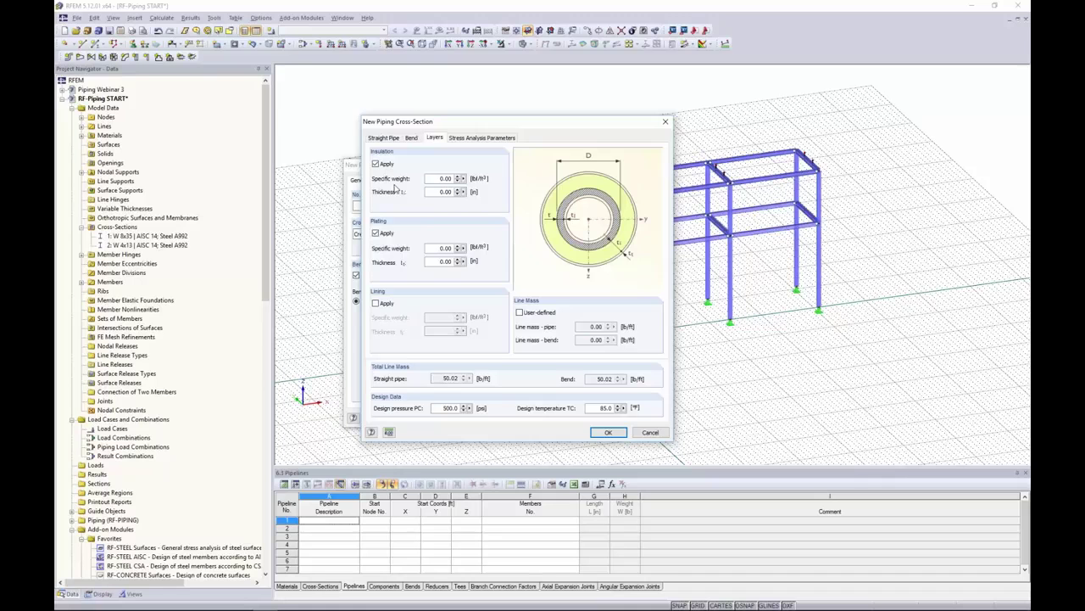
Give the insulation a specific weight of 6.37 lbf/ft³ and a thickness of 2 in
click(428, 180)
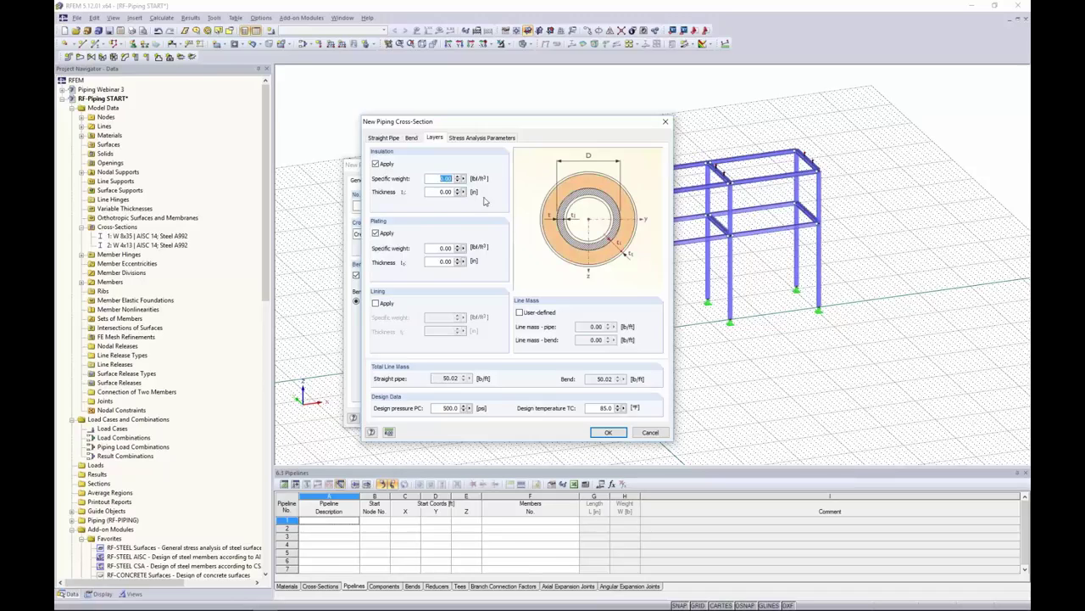
text(6.37)
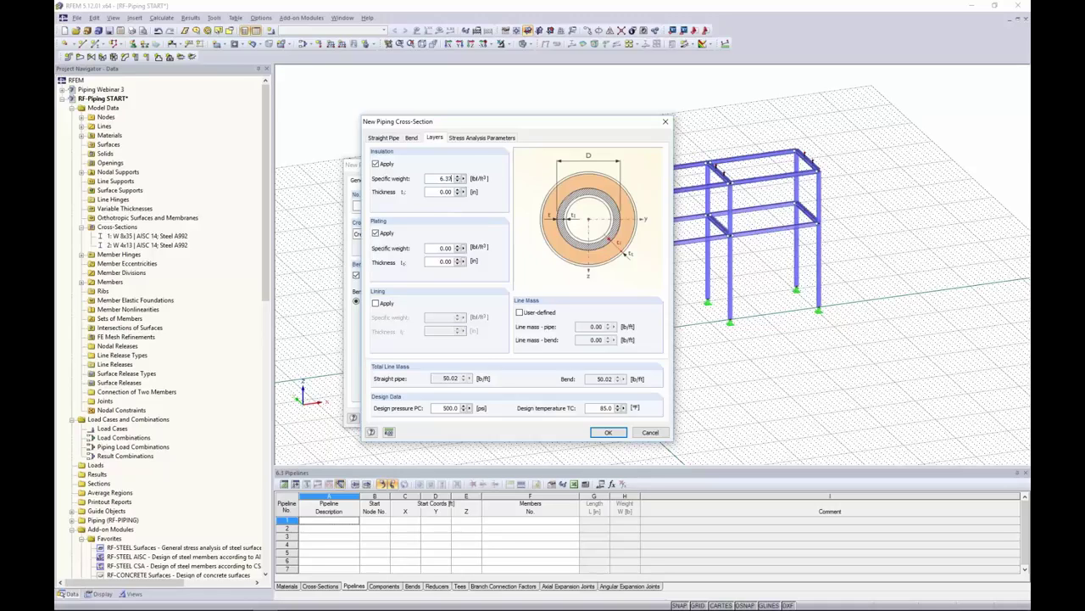
click(434, 192)
text(2)
Give the plating a specific weight of 497.2 lbf/ft³ and a thickness of 0.04 in
click(433, 248)
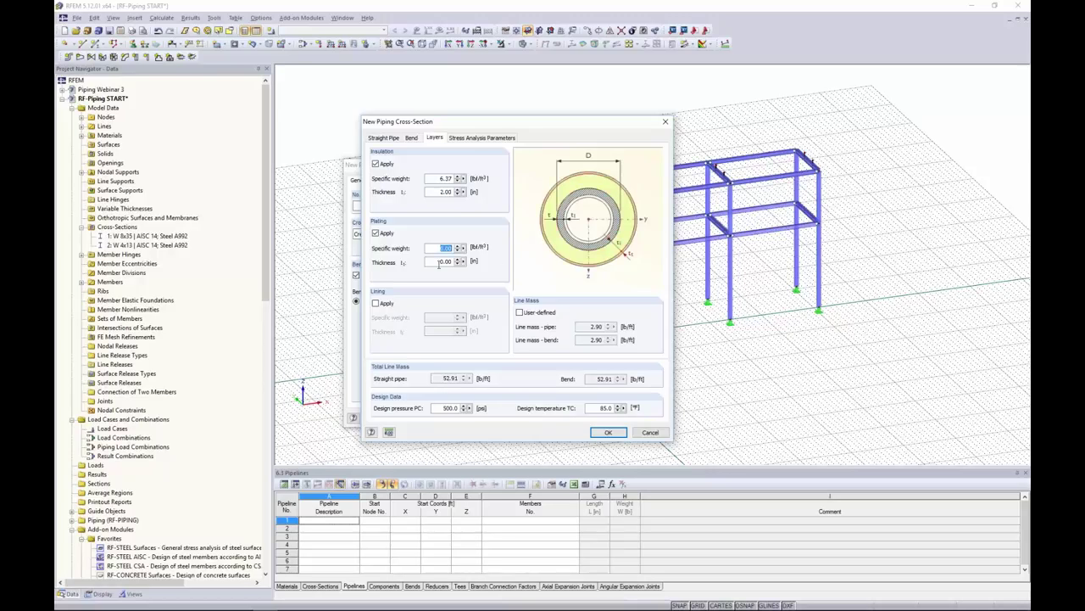
text(497.2)
click(438, 261)
text(0.04)
key(Tab)
Check the stress analysis parameters for the straight pipe and bend, and accept the new piping cross-section
click(477, 138)
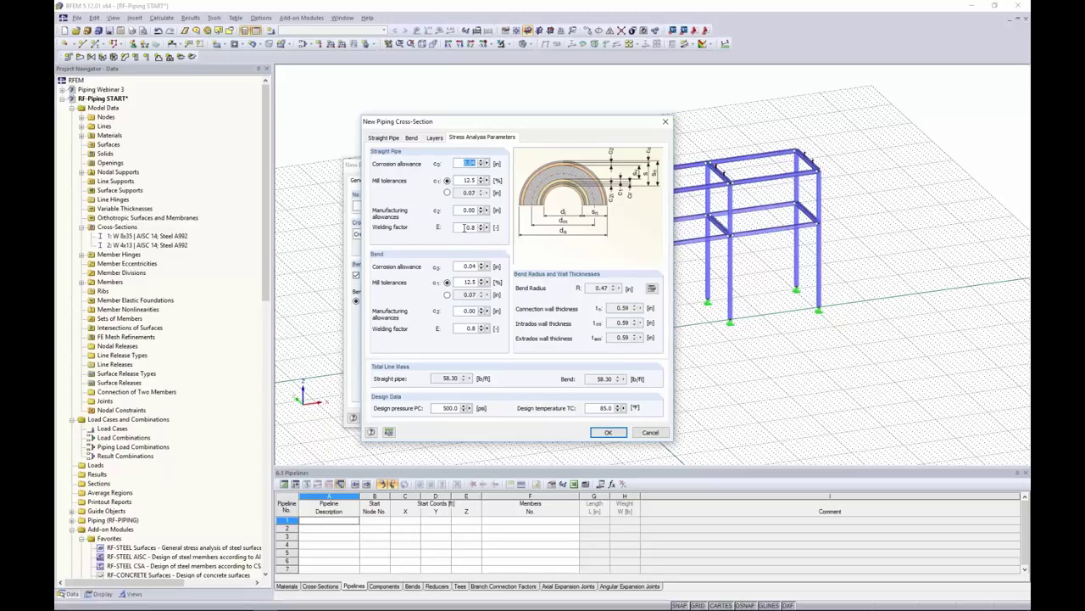
click(471, 162)
click(607, 433)
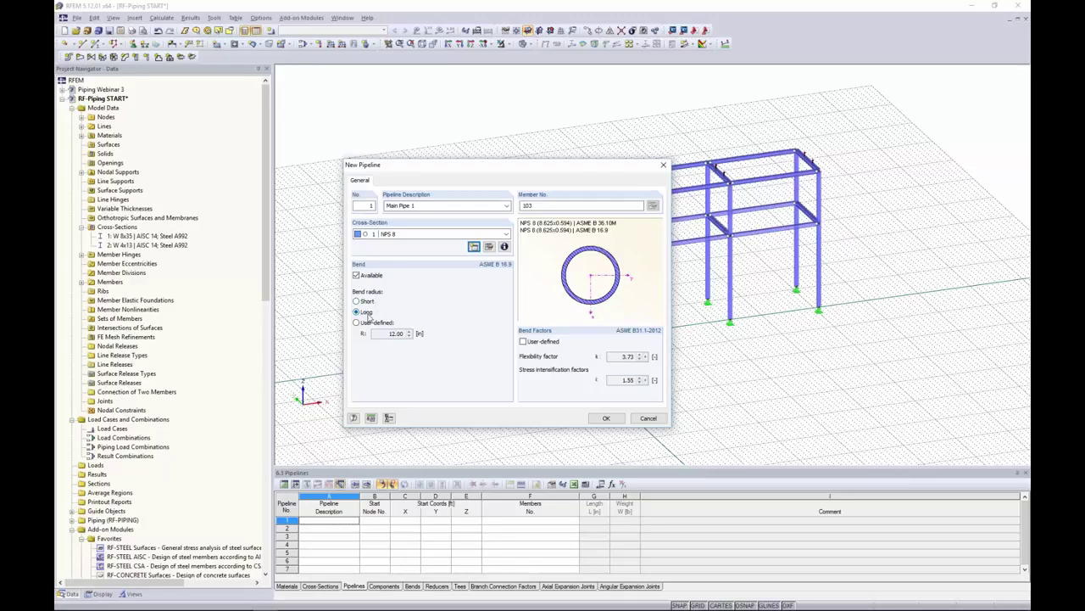
Compare the bend radius options, choose the Long radius, and accept the Main Pipe 1 pipeline settings
click(356, 301)
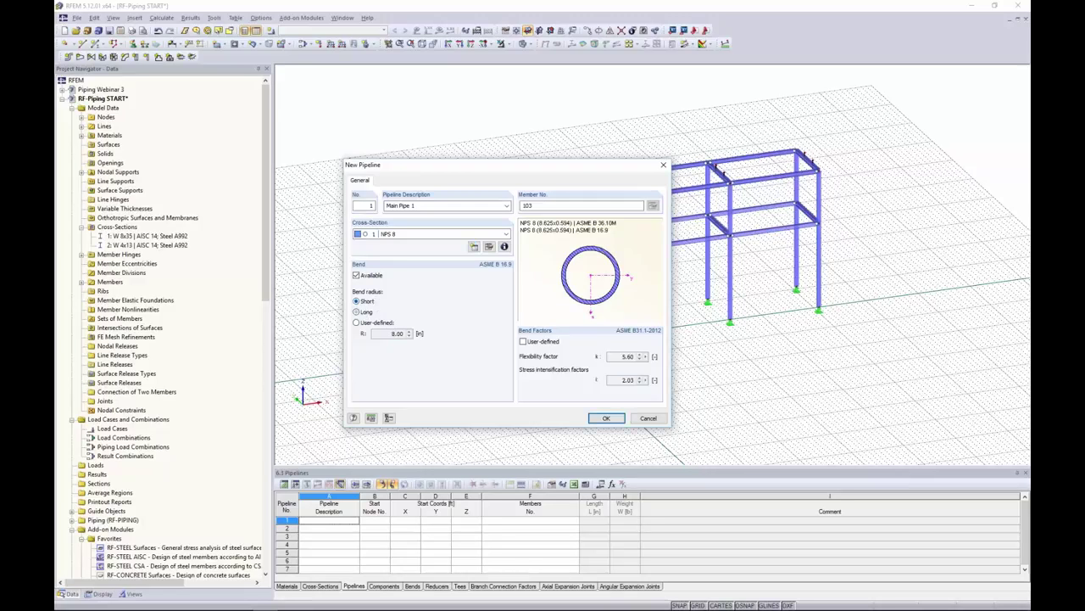
click(357, 322)
click(357, 312)
click(605, 418)
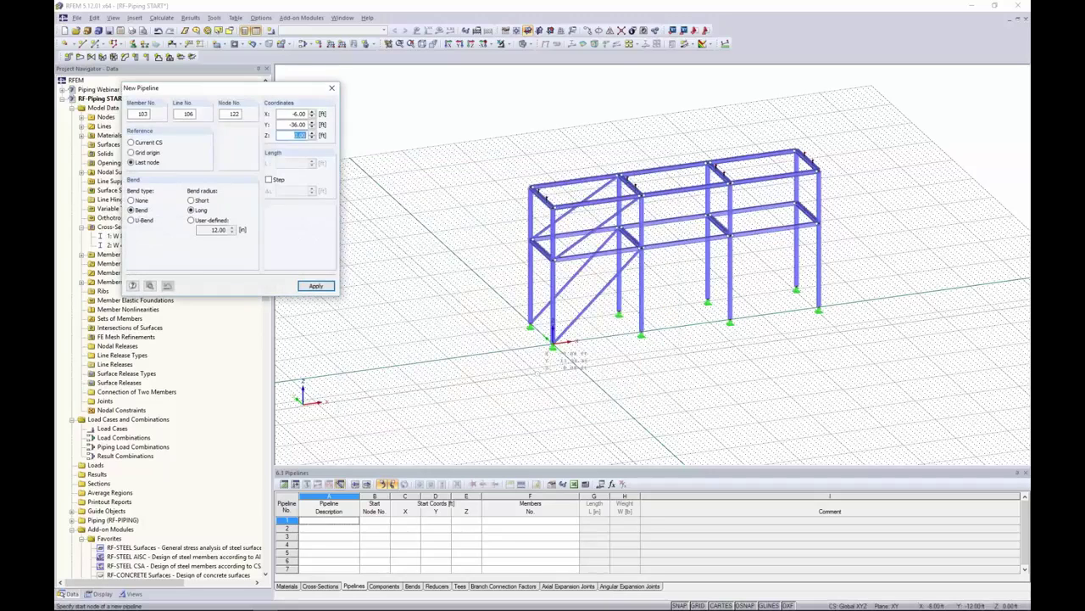
Switch the work plane to XZ and place its origin at node 44 on the pipe rack's upper end beam
middle_drag(509, 288, 580, 280)
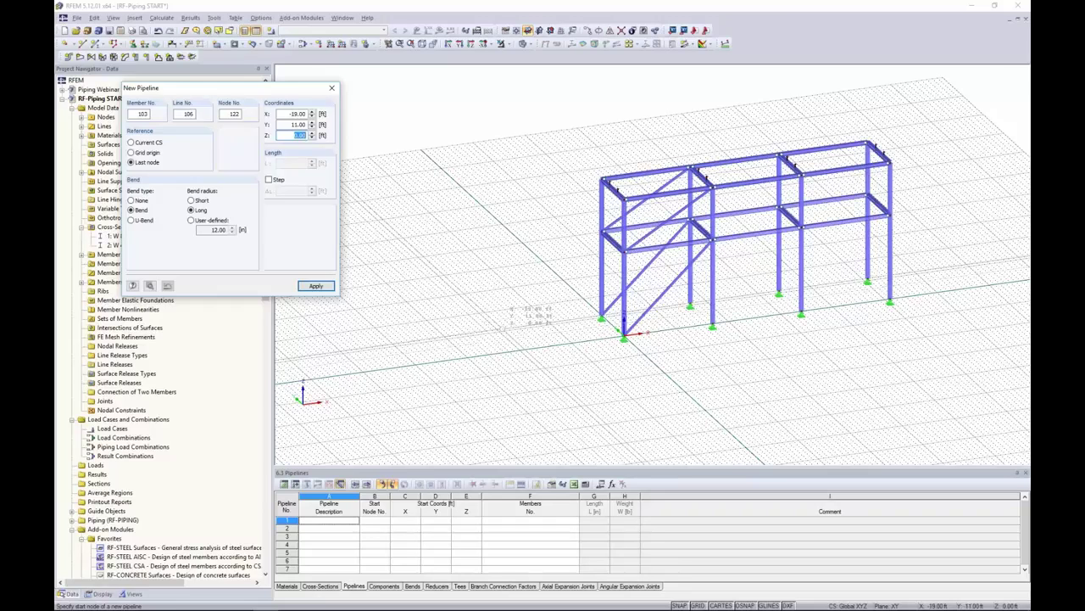
click(550, 31)
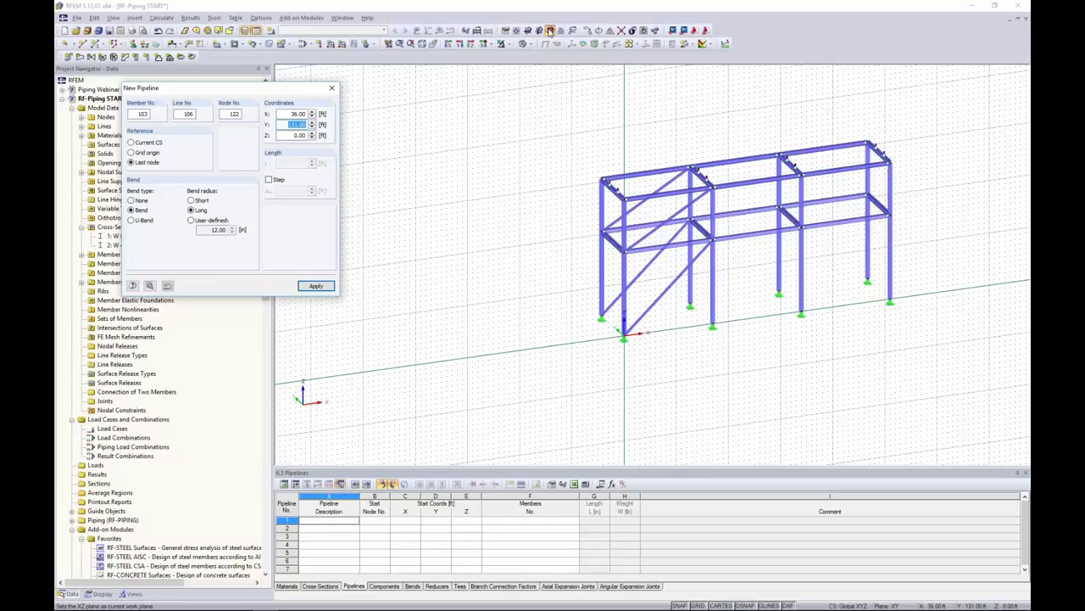
click(519, 31)
scroll(607, 179, up, 5)
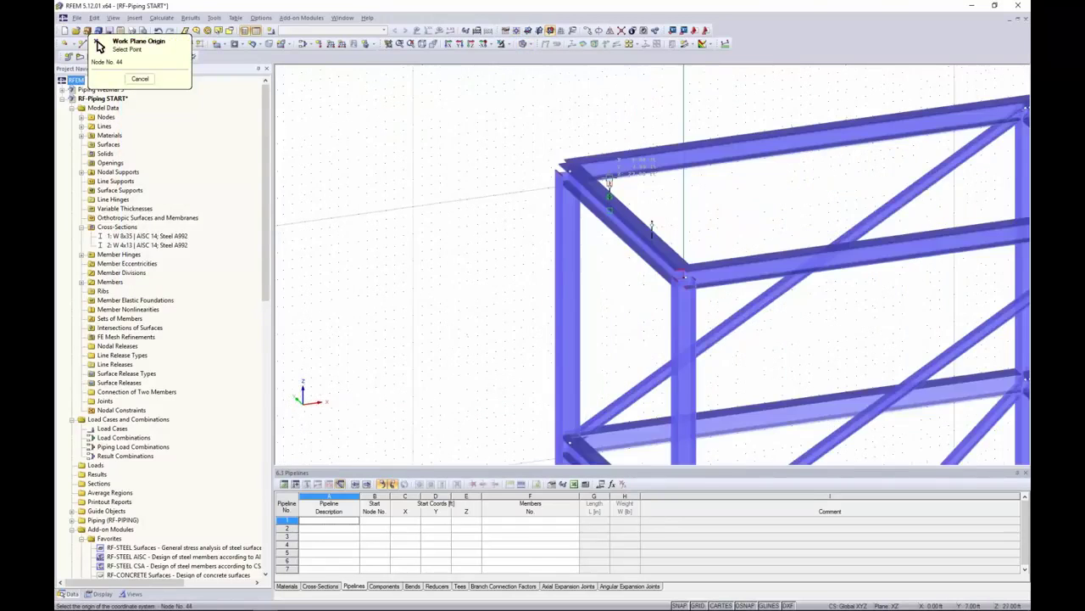
click(608, 185)
scroll(609, 185, down, 5)
scroll(609, 185, down, 1)
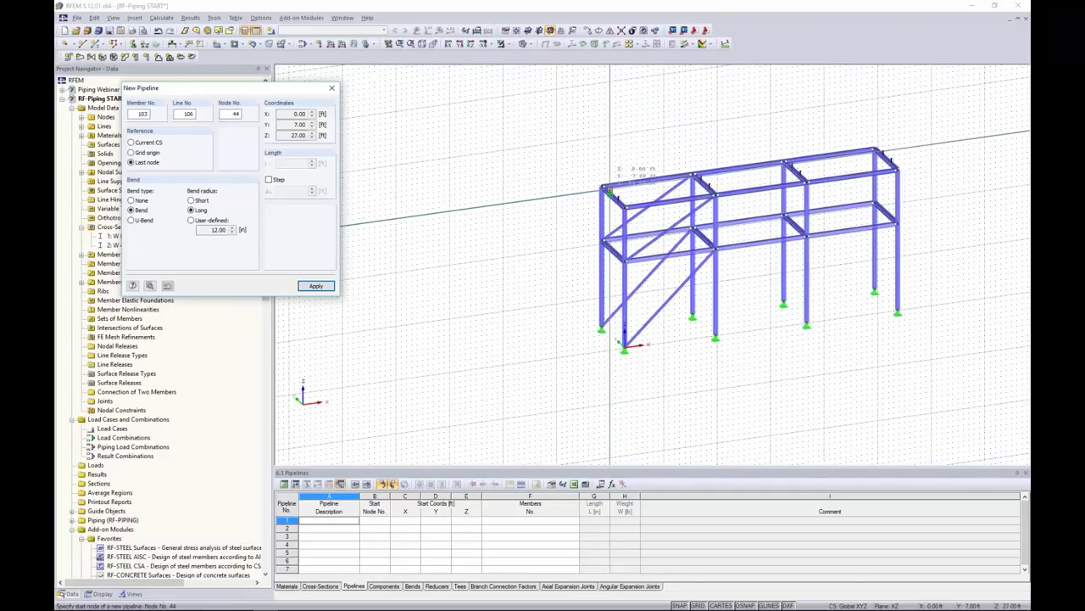
ctrl+middle_drag(540, 268, 535, 264)
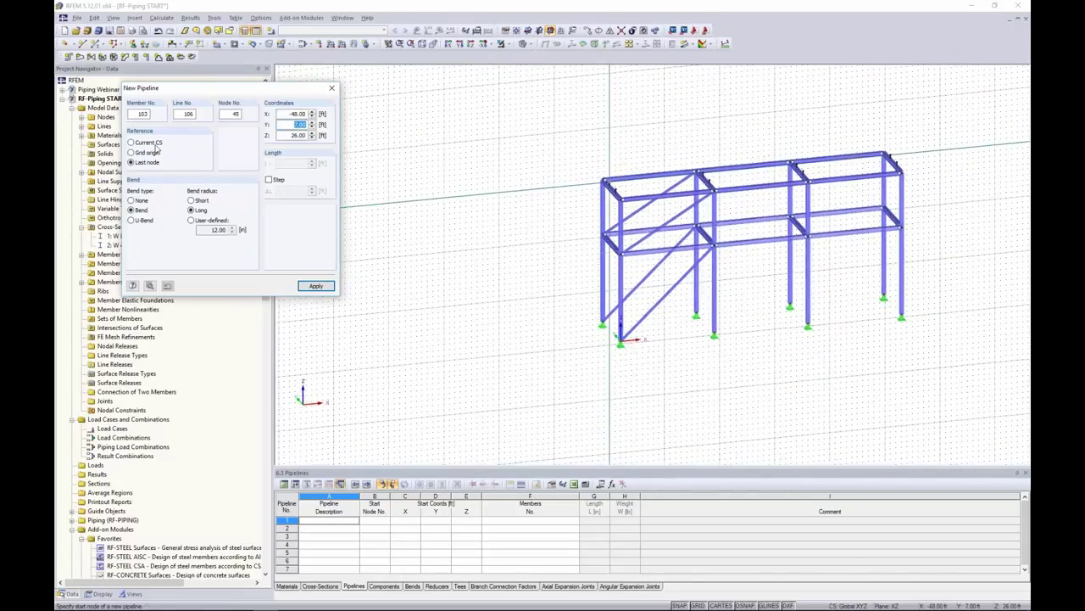
Start Main Pipe 1 relative to the current coordinate system at X -25, Y 7, Z 0 ft
click(132, 145)
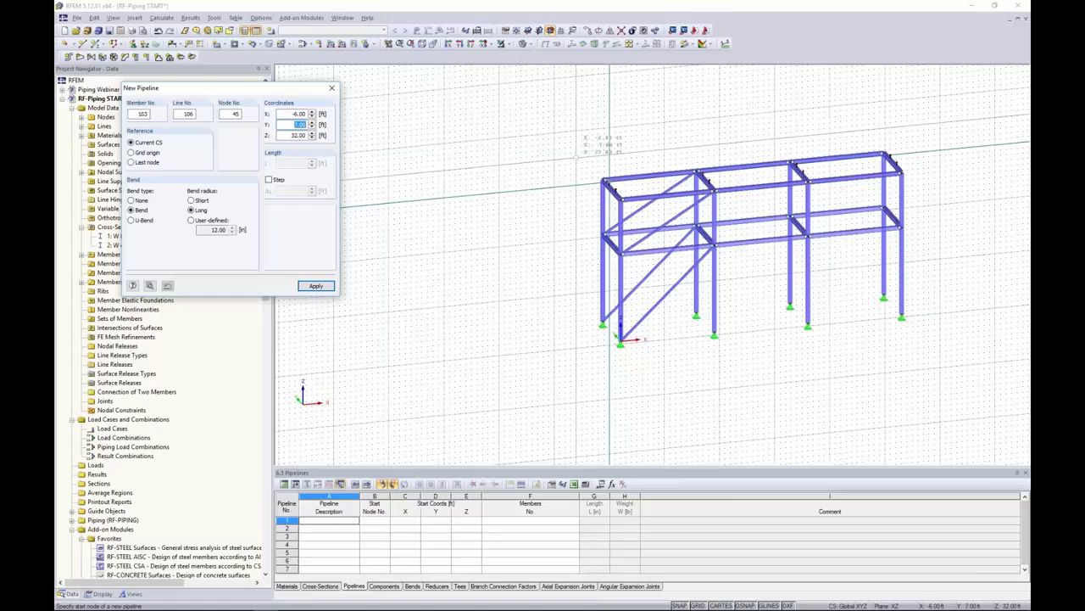
ctrl+middle_drag(537, 275, 537, 276)
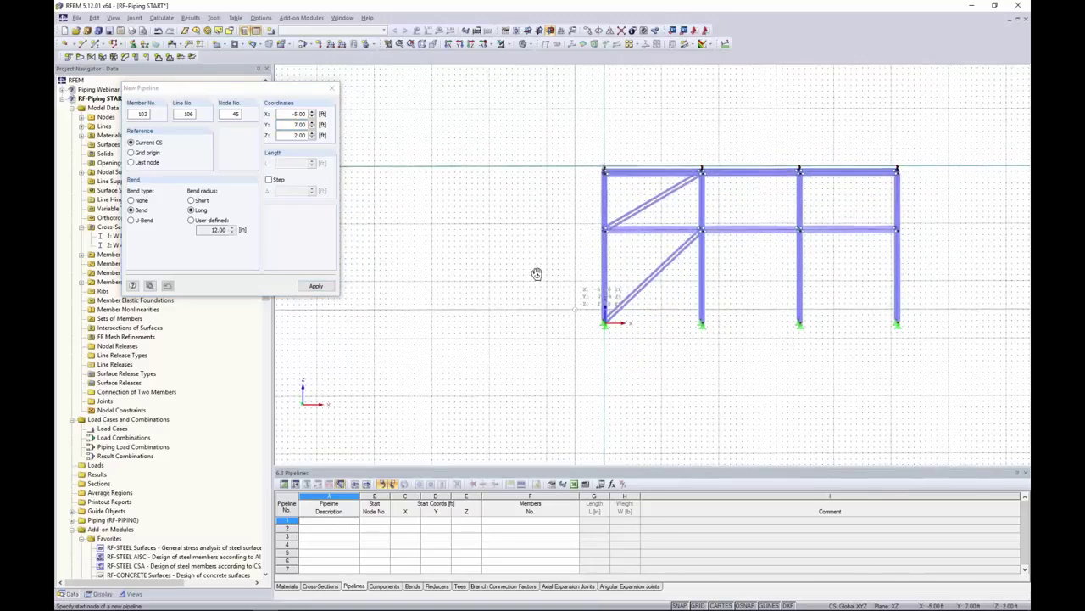
scroll(518, 321, up, 2)
middle_drag(518, 321, 560, 314)
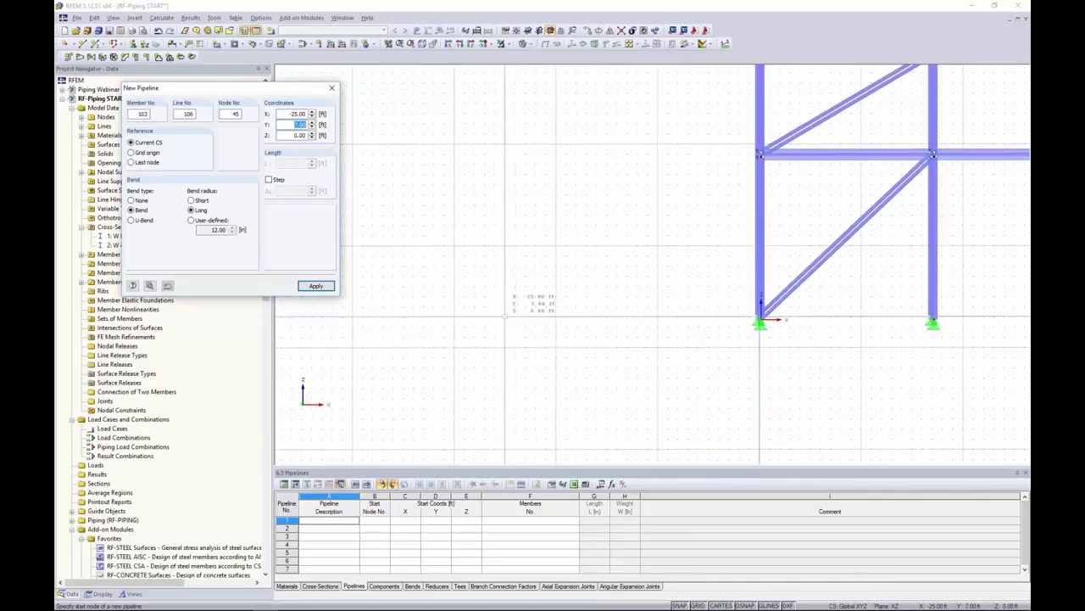
click(504, 317)
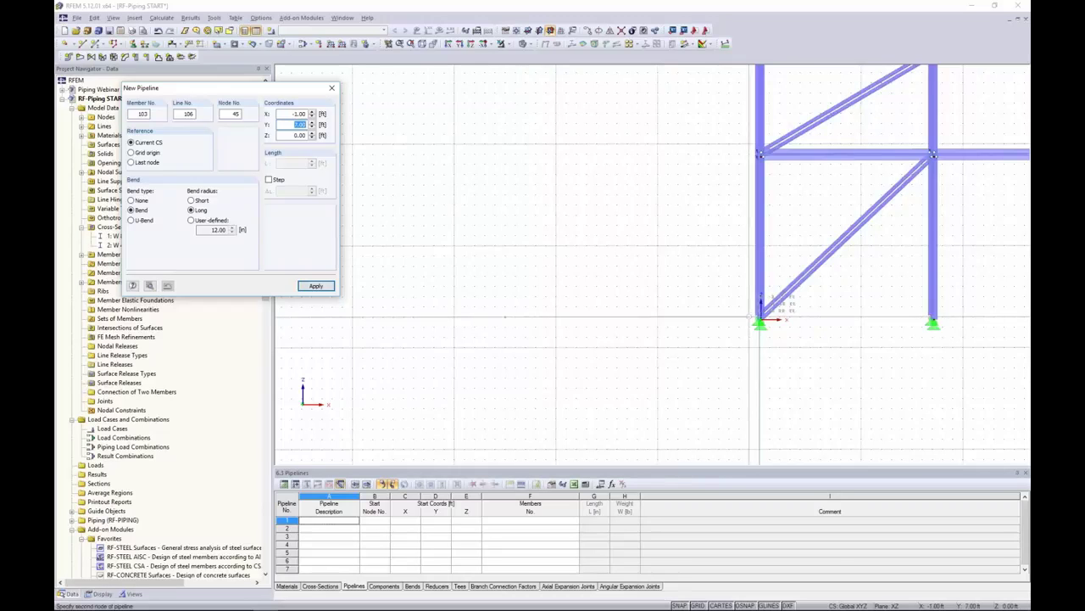
Route Main Pipe 1 to X -1 ft, up to Z 27 ft, across the rack to X 52 ft, down to Z 0 and out to X 60 ft
click(759, 318)
scroll(759, 319, up, 5)
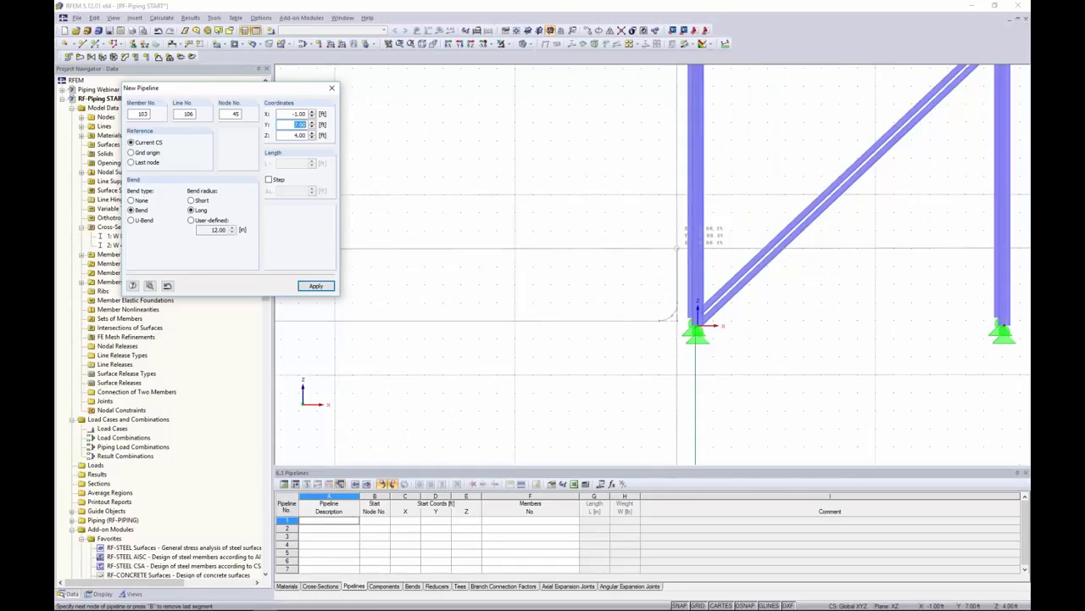
scroll(676, 249, down, 2)
scroll(677, 249, down, 2)
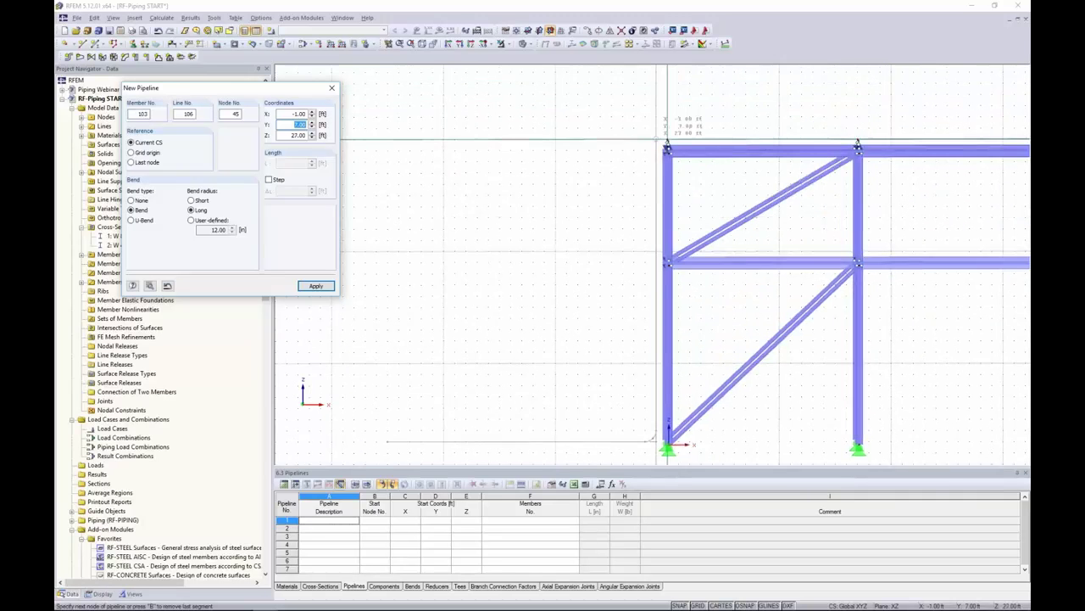
middle_drag(800, 132, 705, 129)
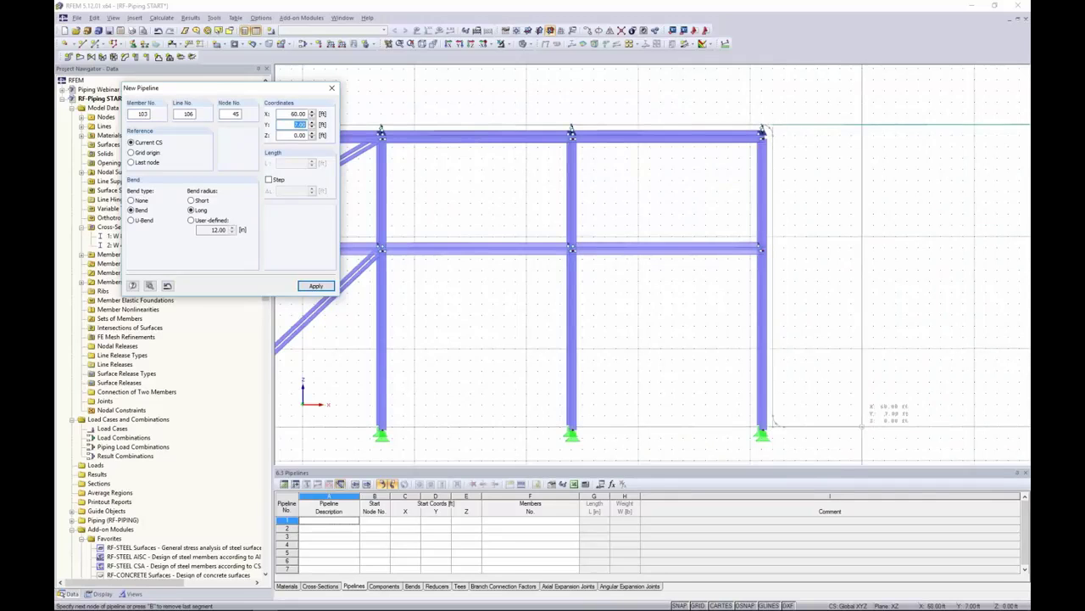
Switch the work plane to XY with its origin at node 1 while keeping the pipeline drawing active
scroll(774, 421, down, 2)
ctrl+middle_drag(773, 422, 833, 346)
scroll(831, 347, up, 4)
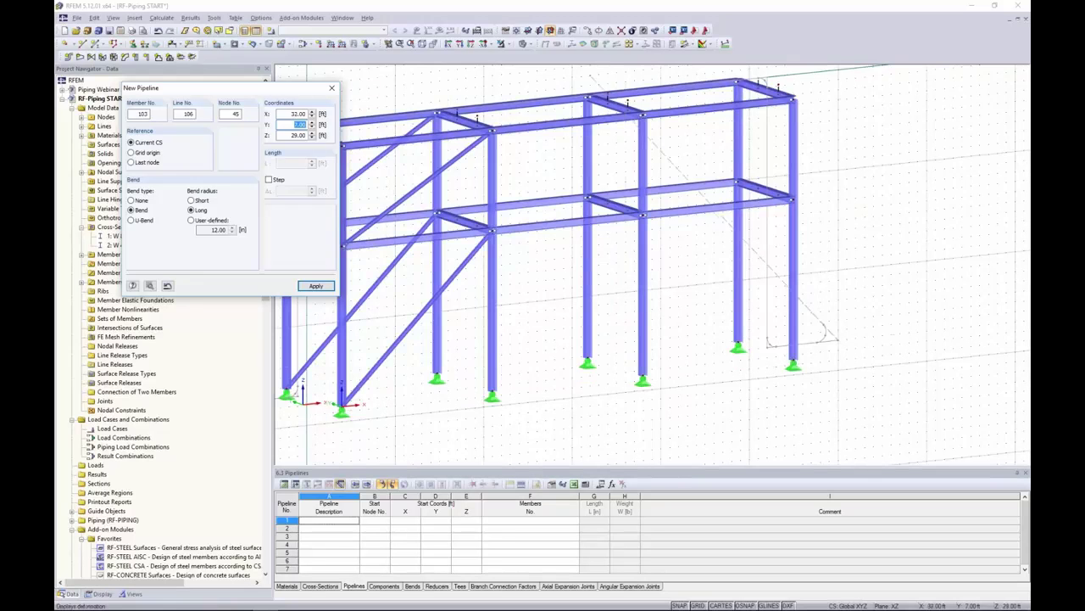
click(527, 31)
click(519, 32)
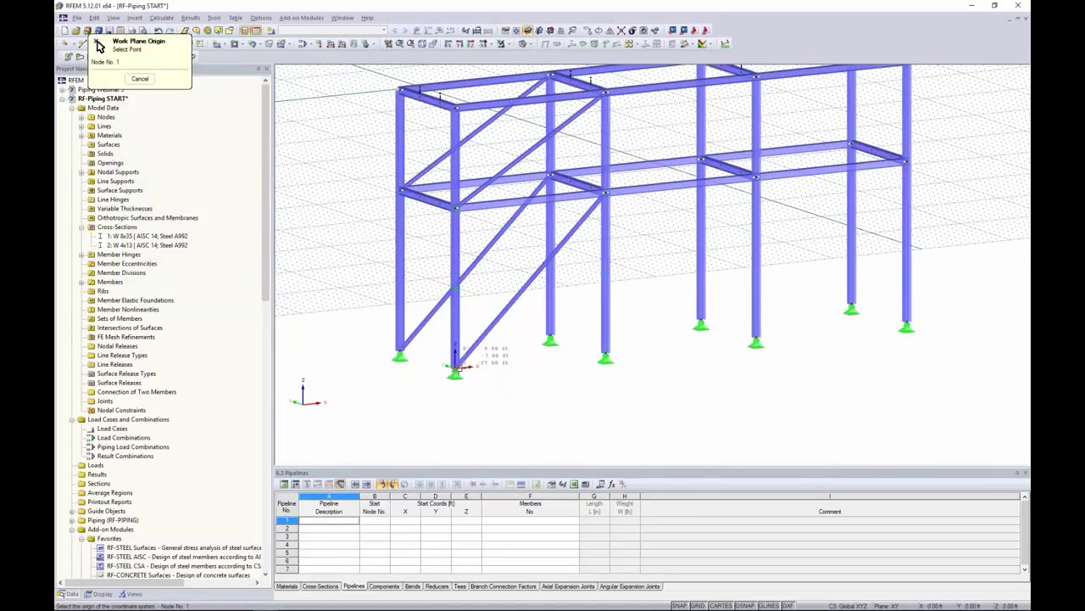
click(455, 366)
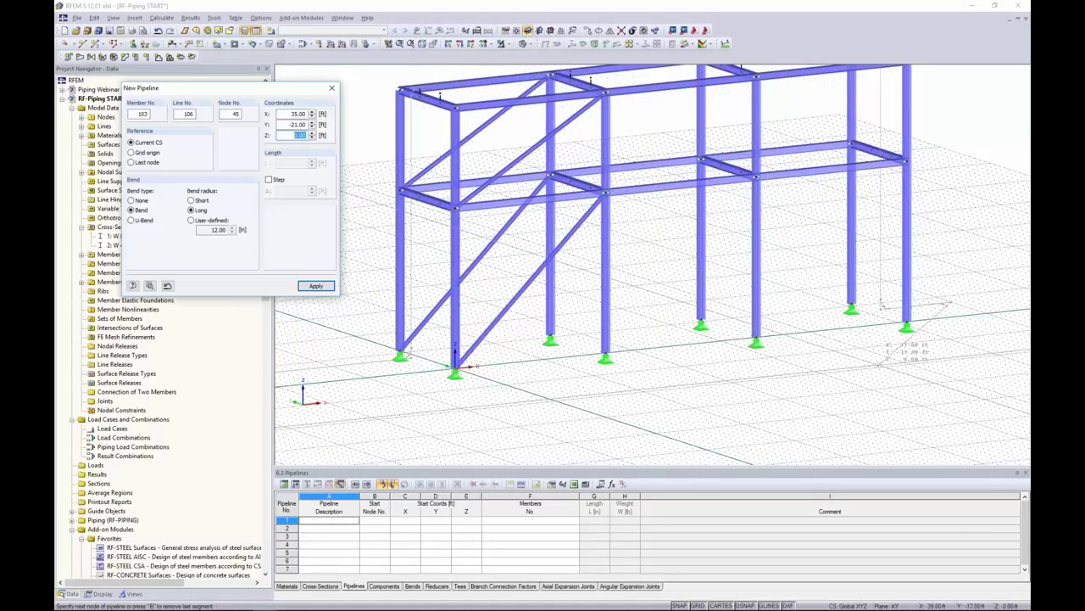
Draw the ground-level loop through X 60, Y 20; X 70, Y 20; and X 70, Y 6, finishing Main Pipe 1 at X 79, Y 6 ft
scroll(912, 329, up, 5)
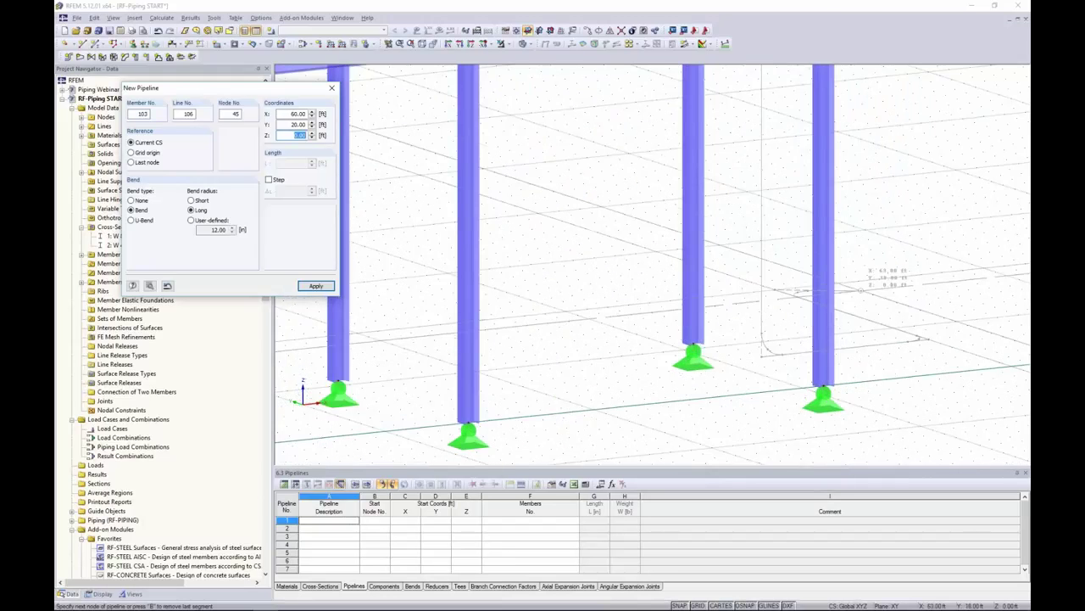
middle_drag(922, 282, 758, 260)
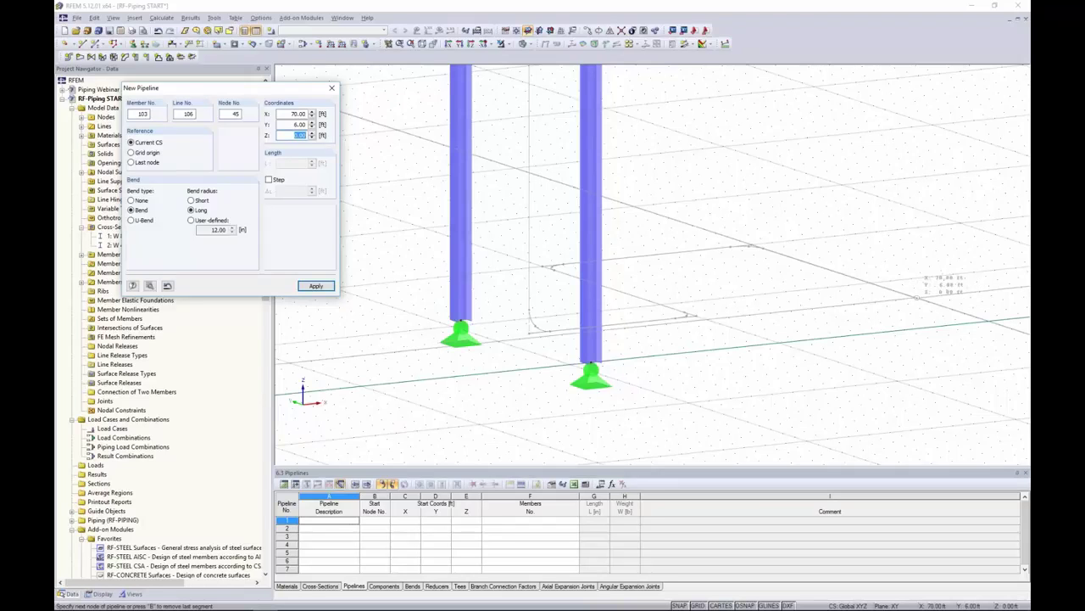
middle_drag(924, 280, 920, 246)
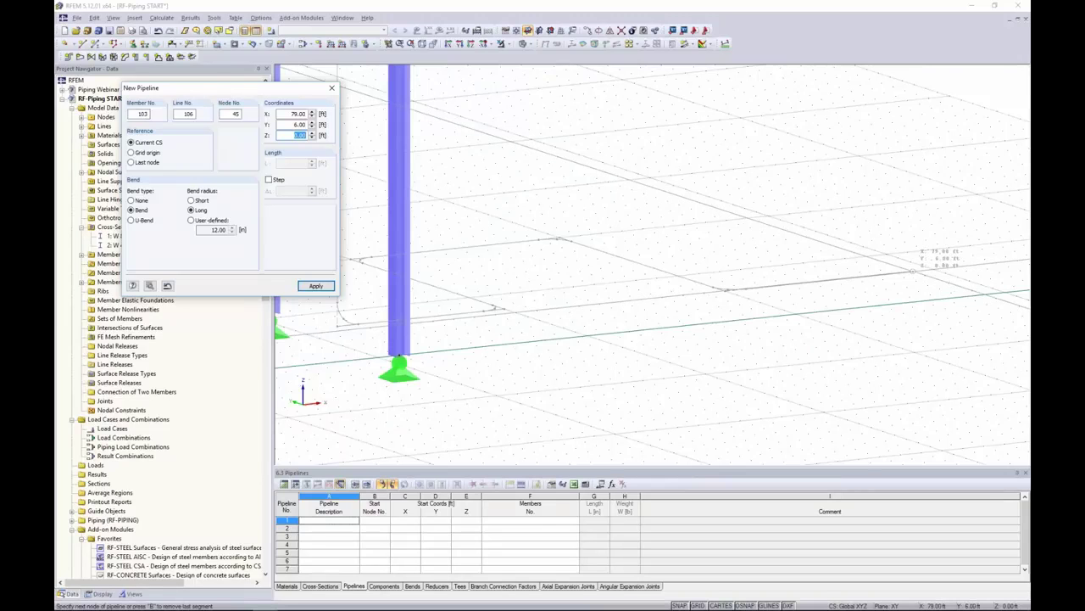
double_click(914, 270)
scroll(894, 318, down, 5)
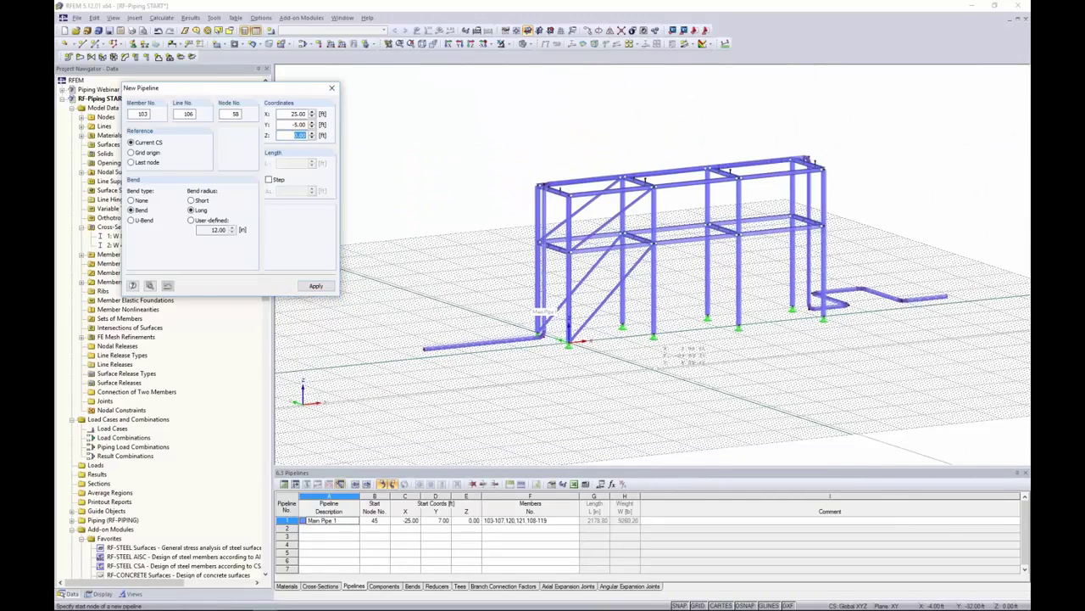
ctrl+middle_drag(661, 348, 687, 349)
key(Escape)
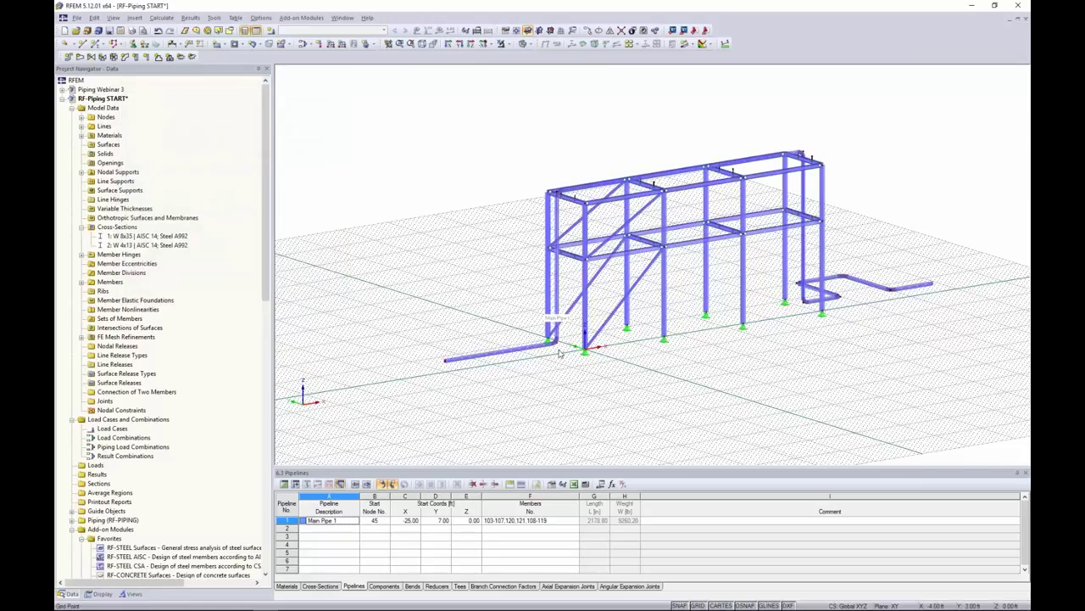
Switch the model to the wireframe display
scroll(551, 315, up, 3)
scroll(547, 307, up, 2)
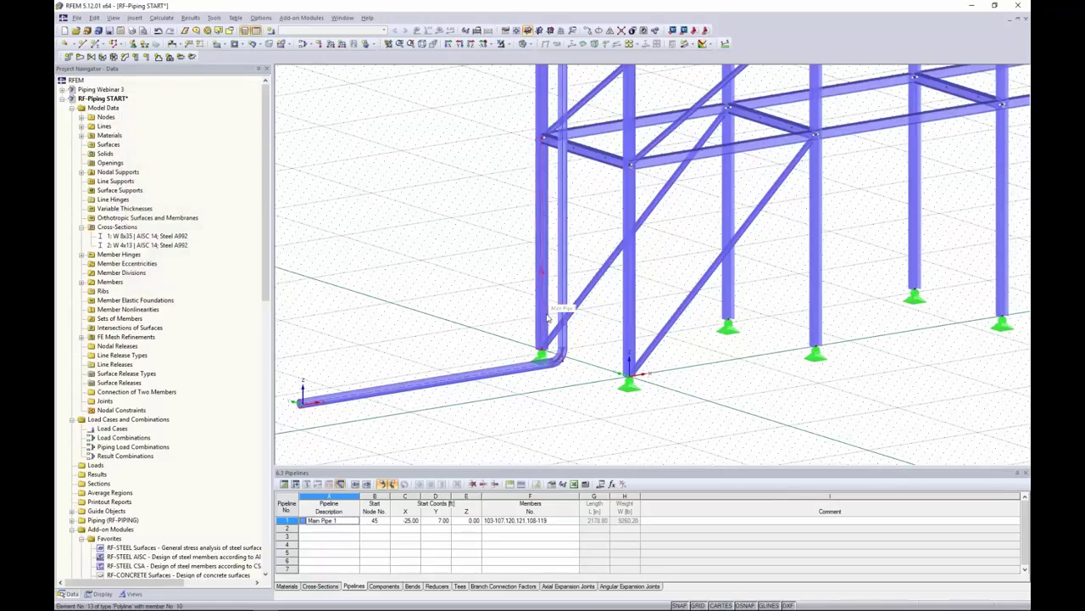
scroll(576, 341, down, 5)
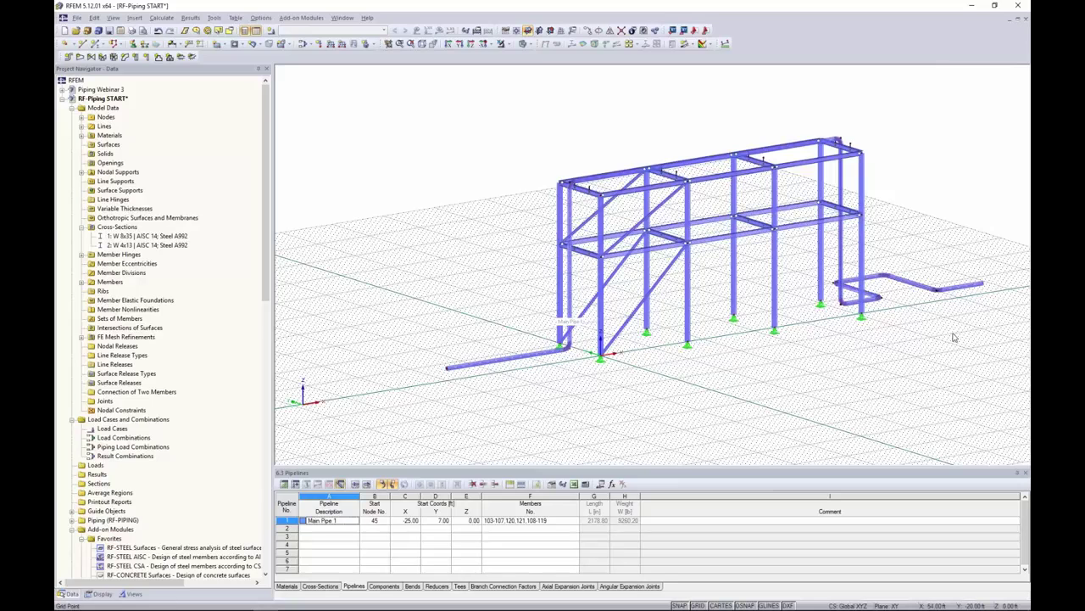
click(533, 44)
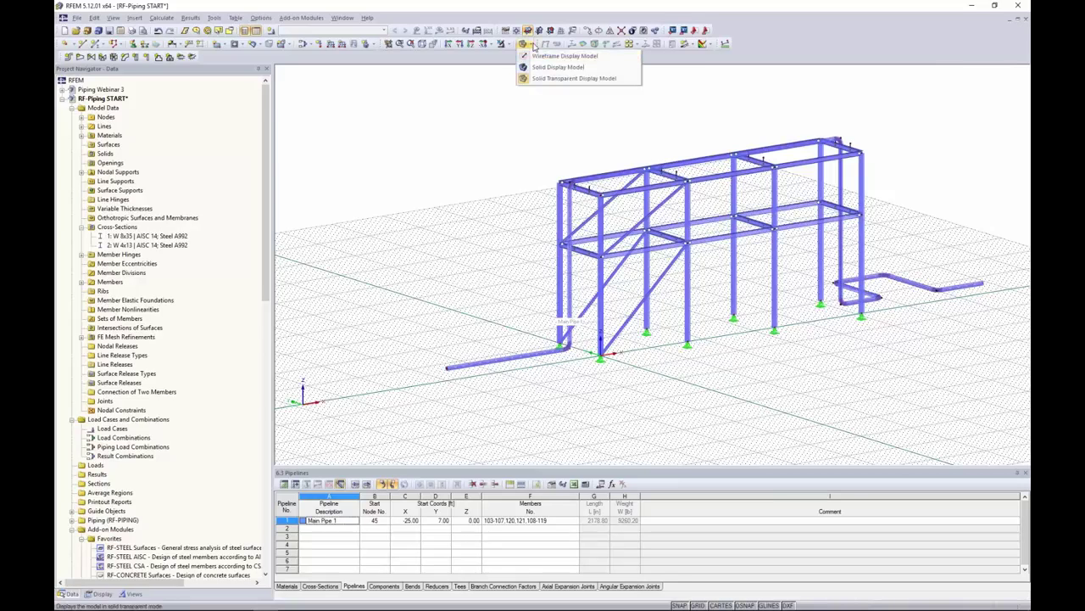
click(537, 56)
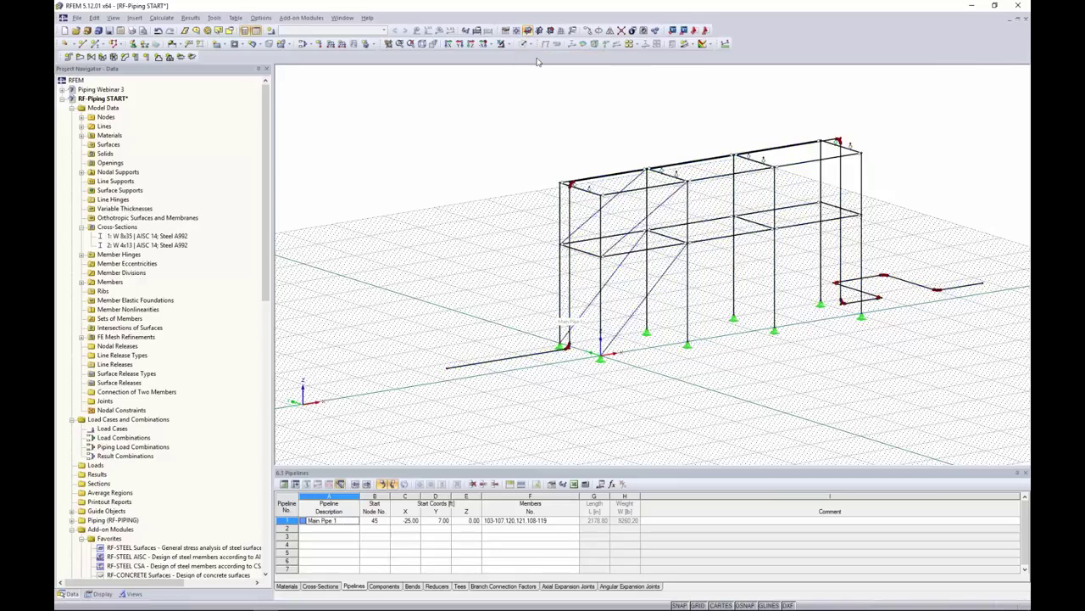
Examine the start node and the bend corner nodes along Main Pipe 1, from the ground over the rack to the loop
middle_drag(563, 271, 550, 203)
scroll(435, 299, up, 4)
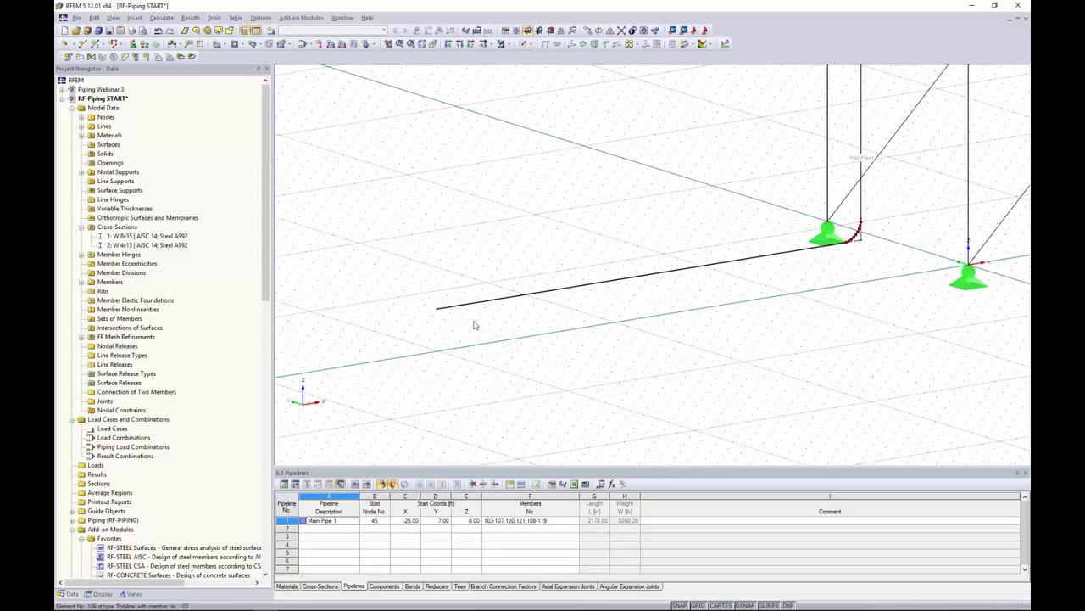
middle_drag(439, 314, 408, 317)
middle_drag(829, 264, 691, 322)
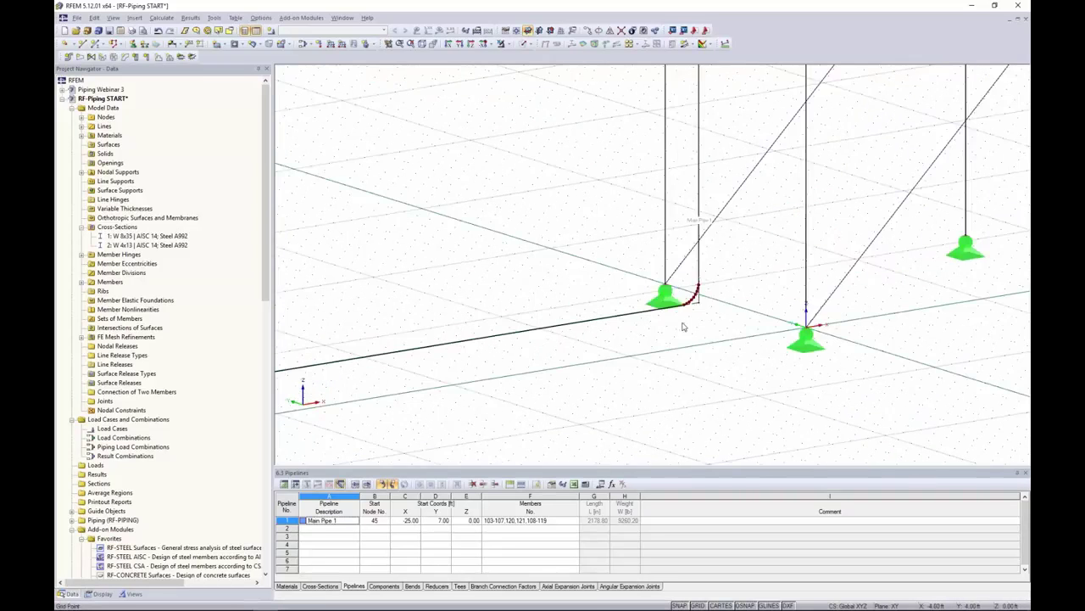
scroll(697, 307, up, 2)
scroll(697, 306, down, 3)
scroll(669, 171, up, 2)
scroll(669, 172, up, 3)
middle_drag(762, 229, 436, 254)
middle_drag(770, 242, 719, 140)
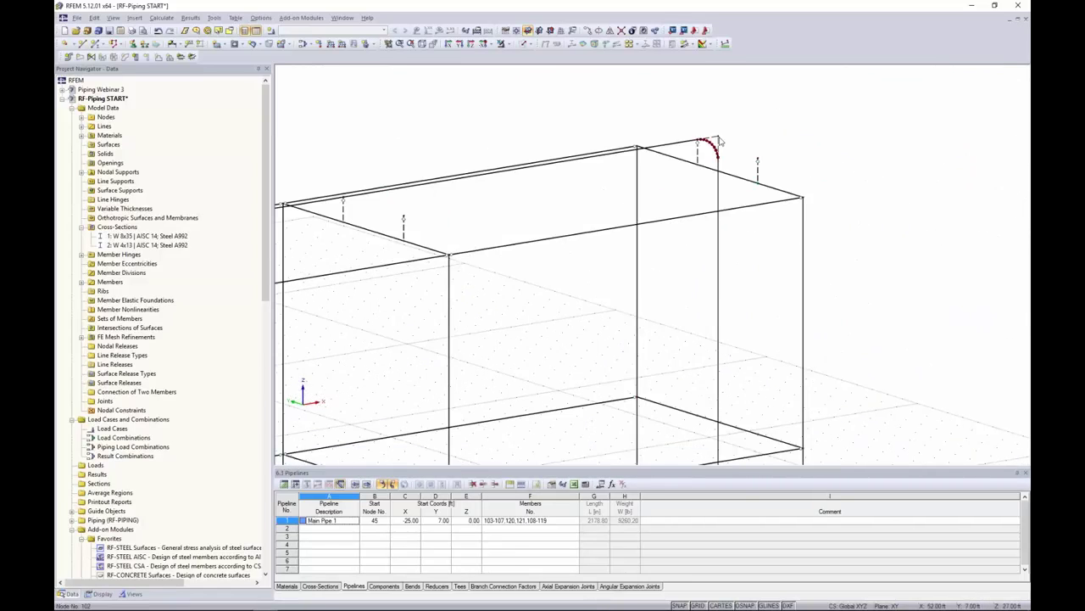
middle_drag(717, 407, 707, 230)
middle_drag(703, 441, 703, 288)
middle_drag(703, 399, 703, 308)
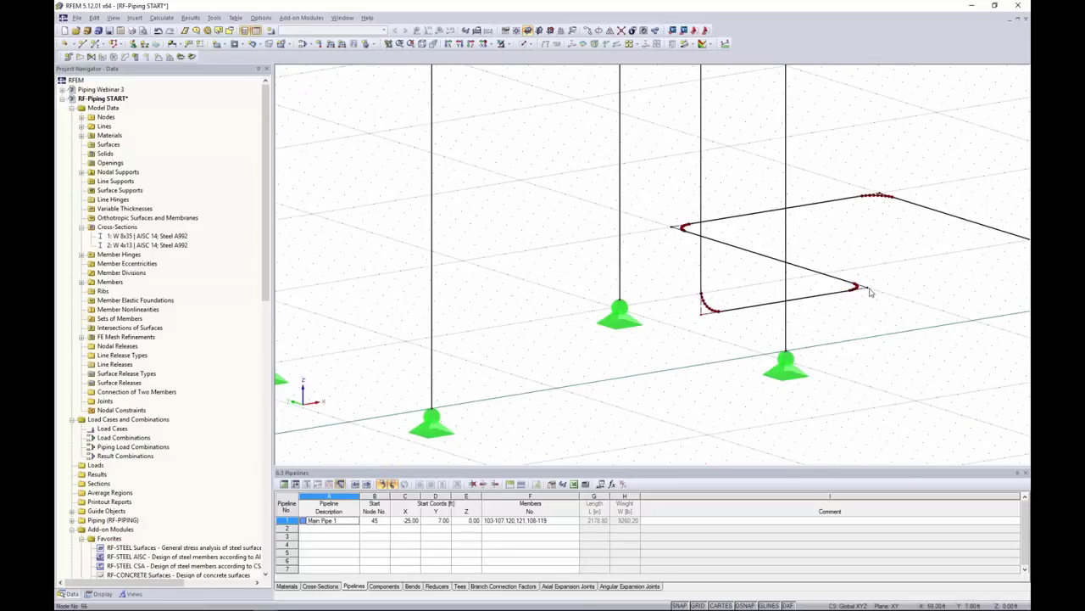
scroll(870, 293, down, 5)
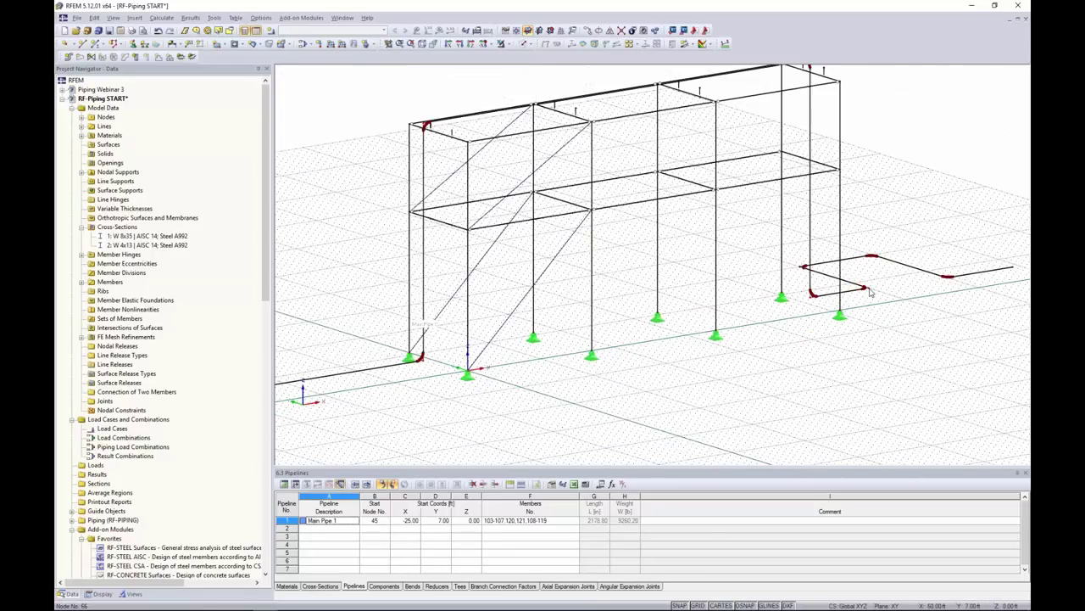
Copy the start node and the rack-side corner nodes of Main Pipe 1 once, displaced by -4 ft in Y
click(593, 41)
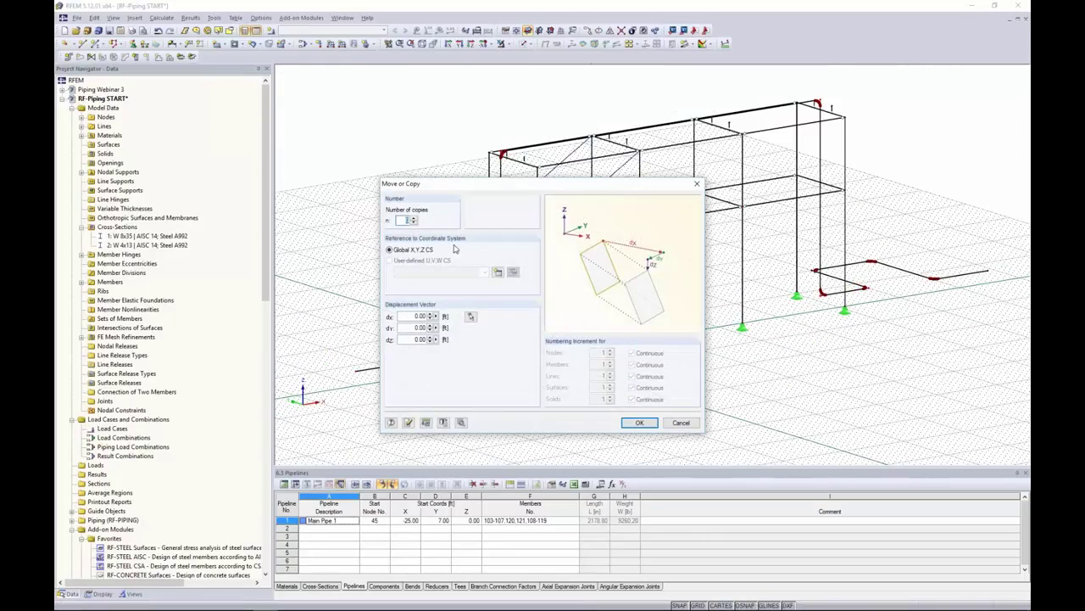
click(414, 218)
text(4)
click(640, 423)
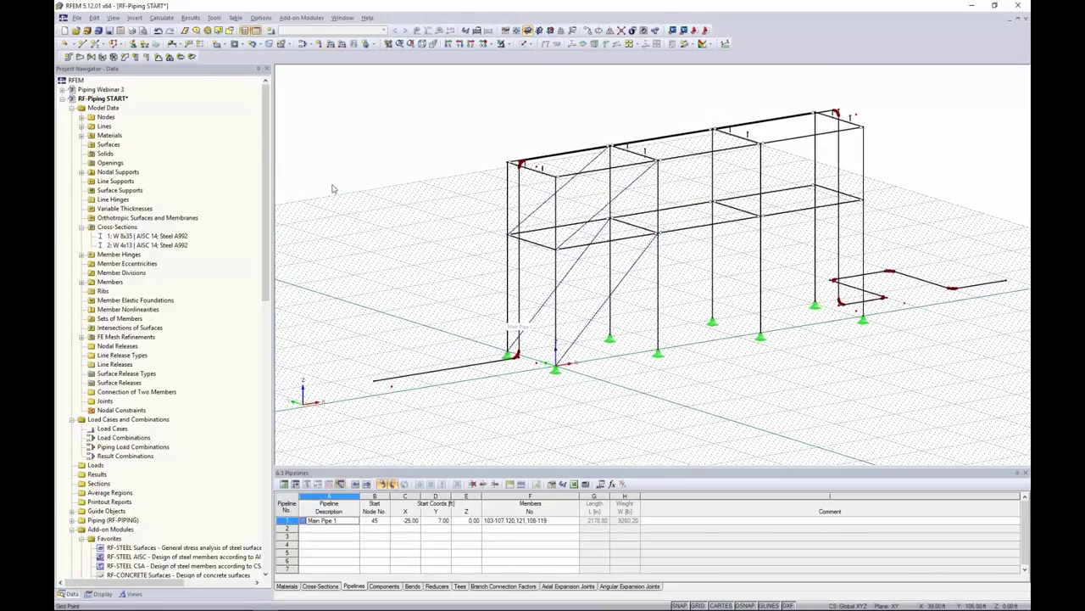
Create a new pipeline described as Main Pipe 2 with the NPS 8 cross-section and long bend radius
click(68, 56)
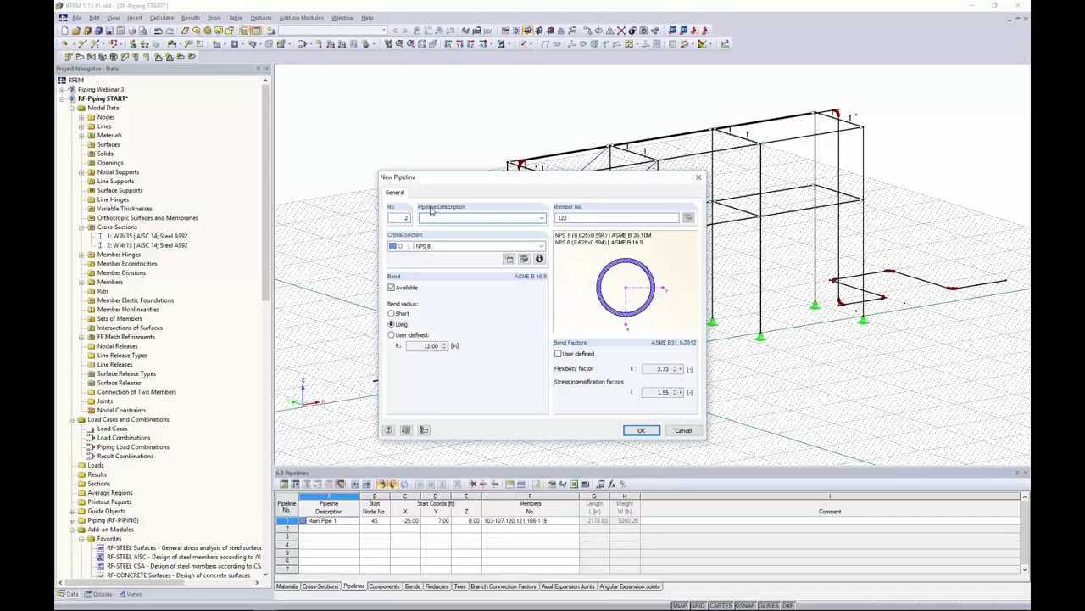
text(Main M)
click(641, 431)
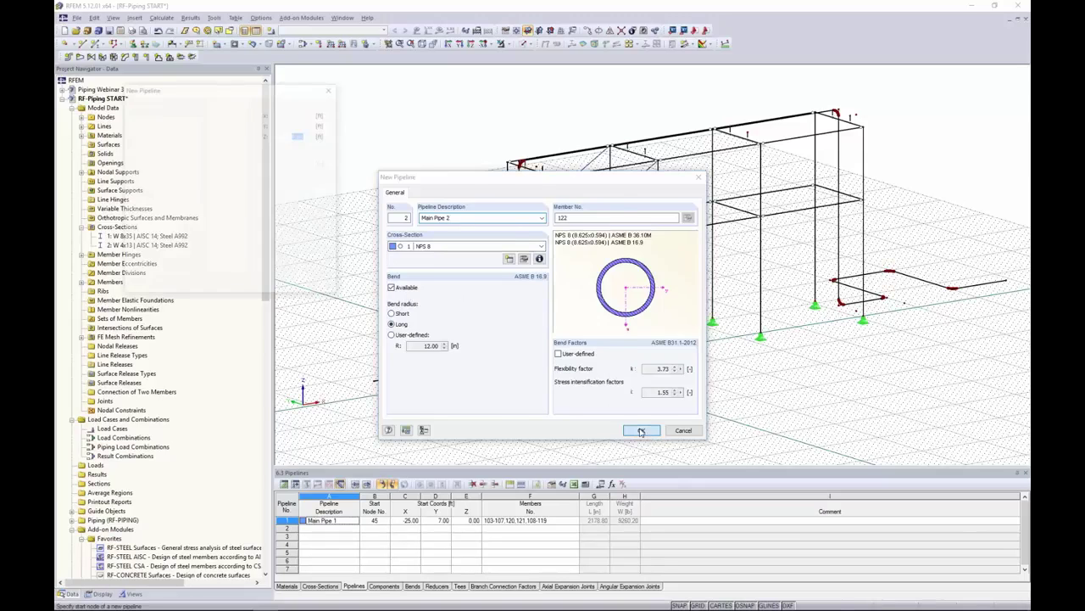
Start Main Pipe 2 at the copied start node and route it through the copied corner nodes up to X 52, Y 3, Z 27 ft
click(131, 143)
middle_drag(391, 384, 372, 344)
click(372, 344)
click(519, 321)
scroll(496, 160, up, 3)
scroll(496, 160, up, 1)
scroll(391, 157, up, 1)
scroll(399, 156, down, 2)
scroll(774, 84, up, 2)
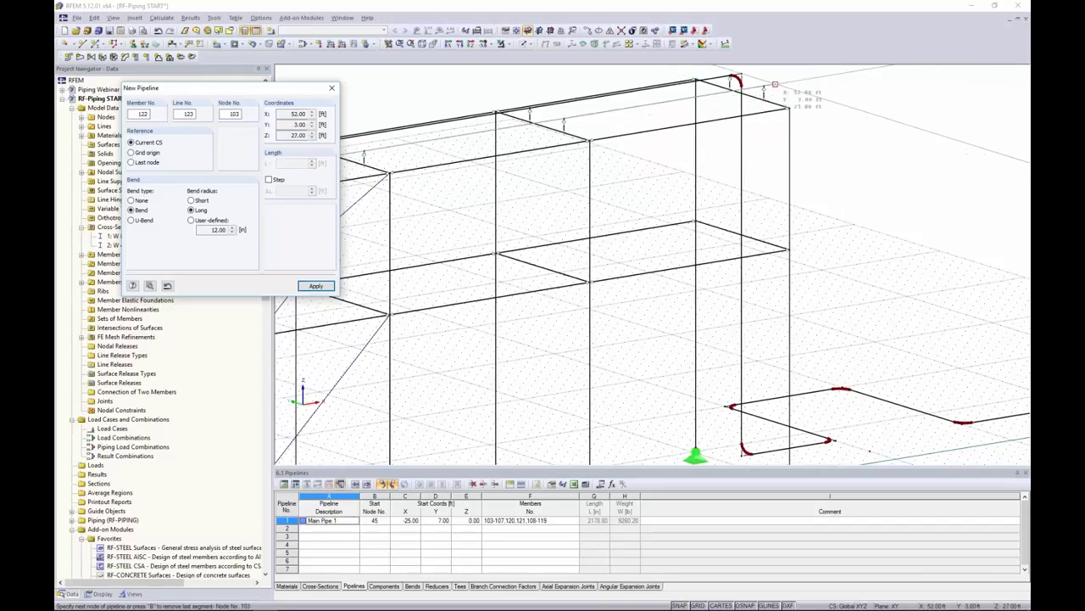
Bring Main Pipe 2 down to the ground and end it at the copied node at X 60, Y 3, Z 0 ft
scroll(764, 254, down, 2)
scroll(753, 315, up, 2)
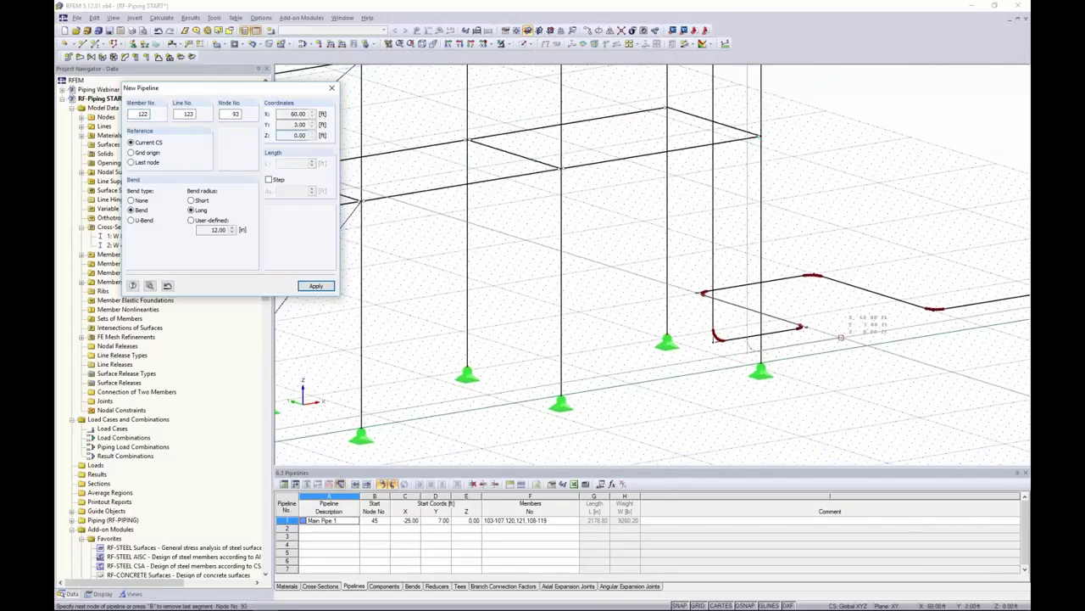
click(841, 337)
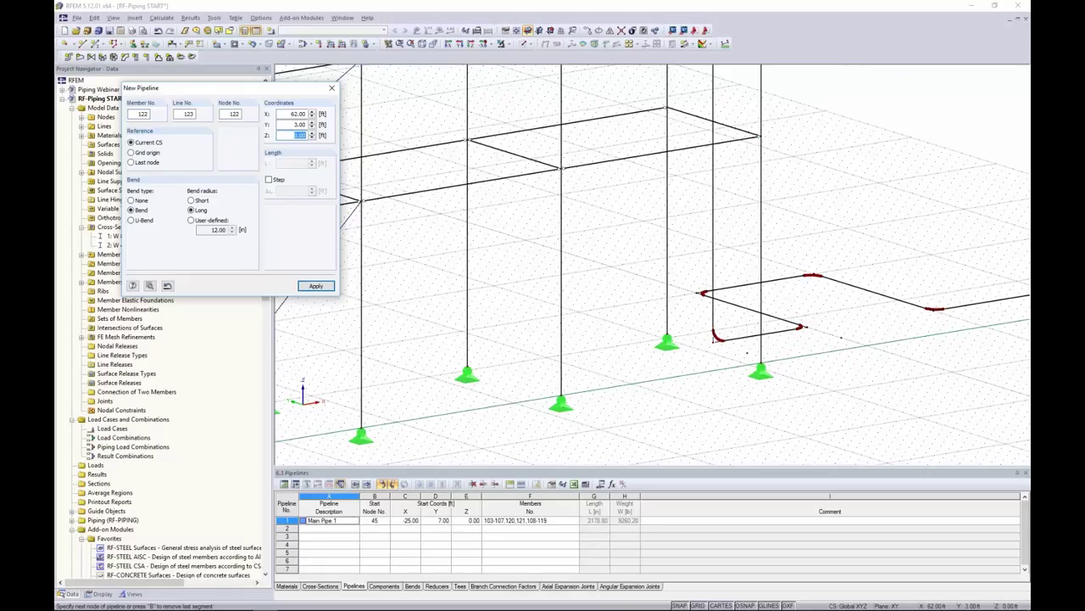
key(Escape)
key(Escape)
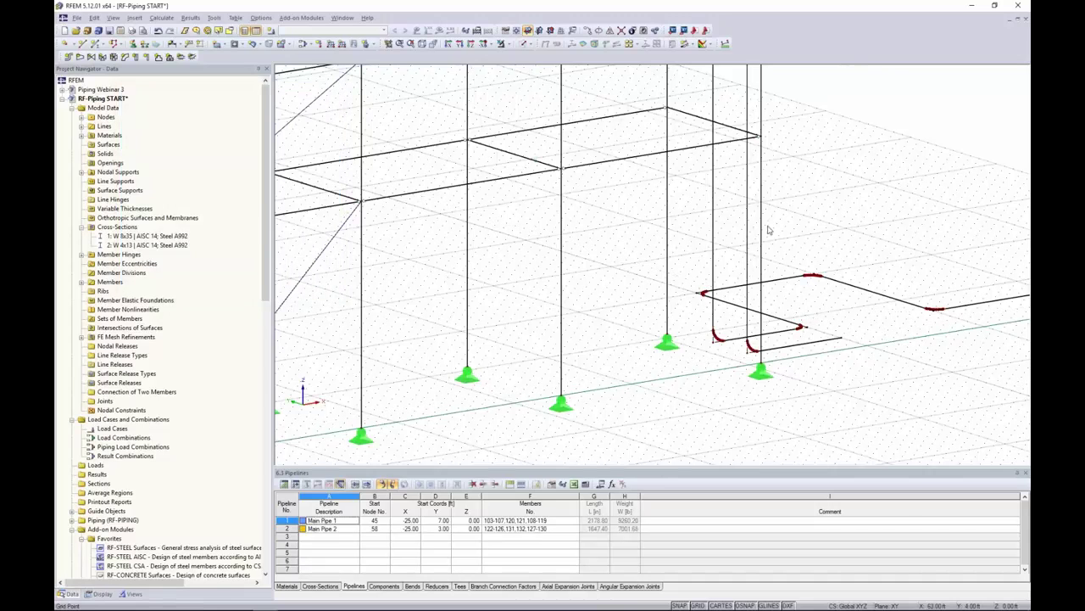
Switch the model to the solid transparent display and look at the end node of Main Pipe 2
click(531, 46)
click(560, 78)
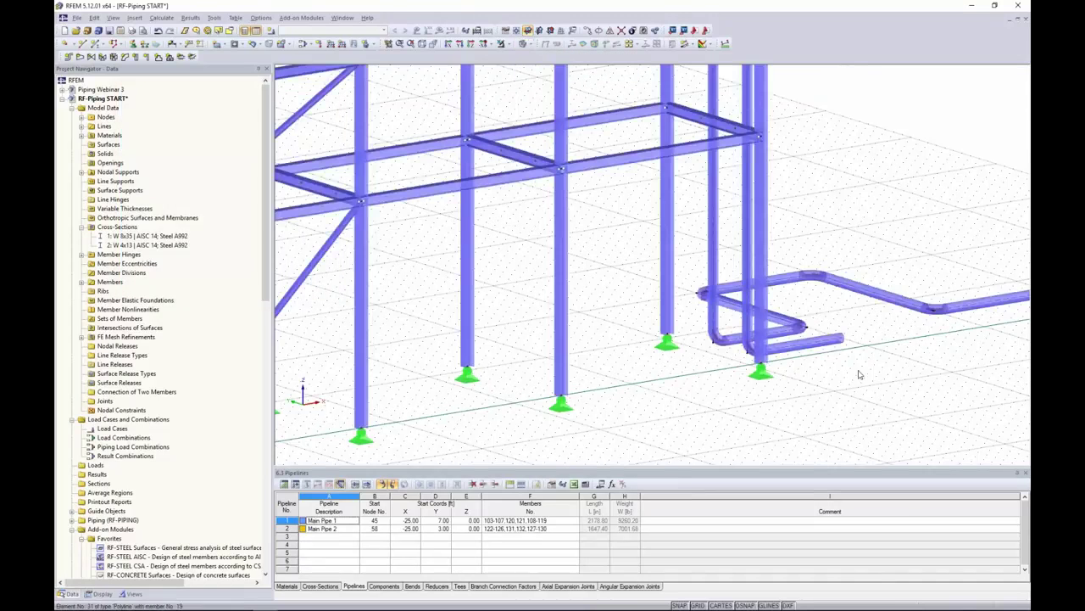
ctrl+middle_drag(848, 382, 721, 388)
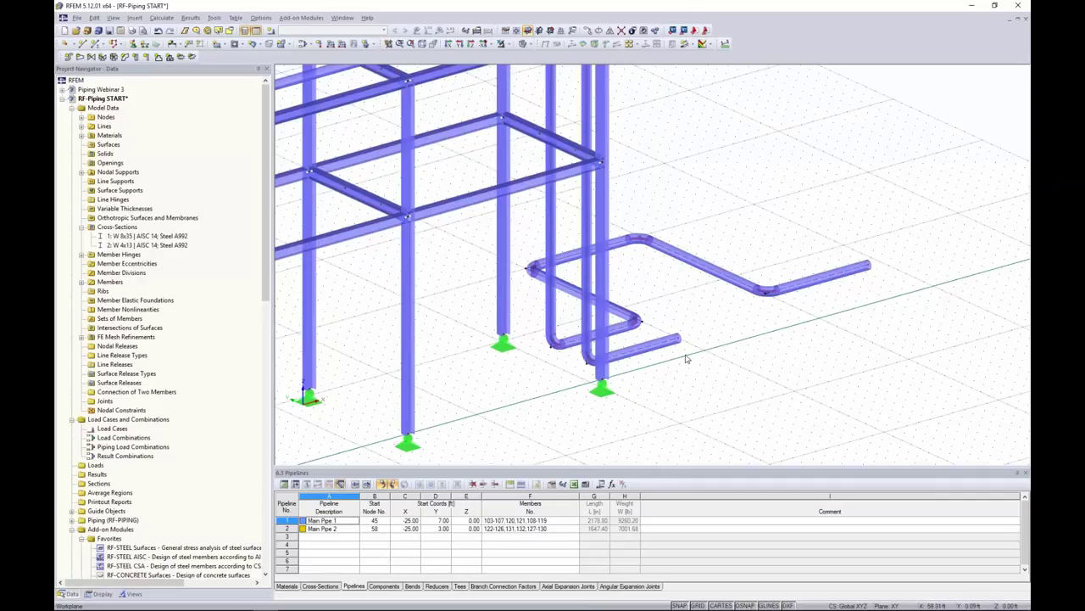
middle_drag(721, 358, 640, 361)
scroll(640, 360, up, 3)
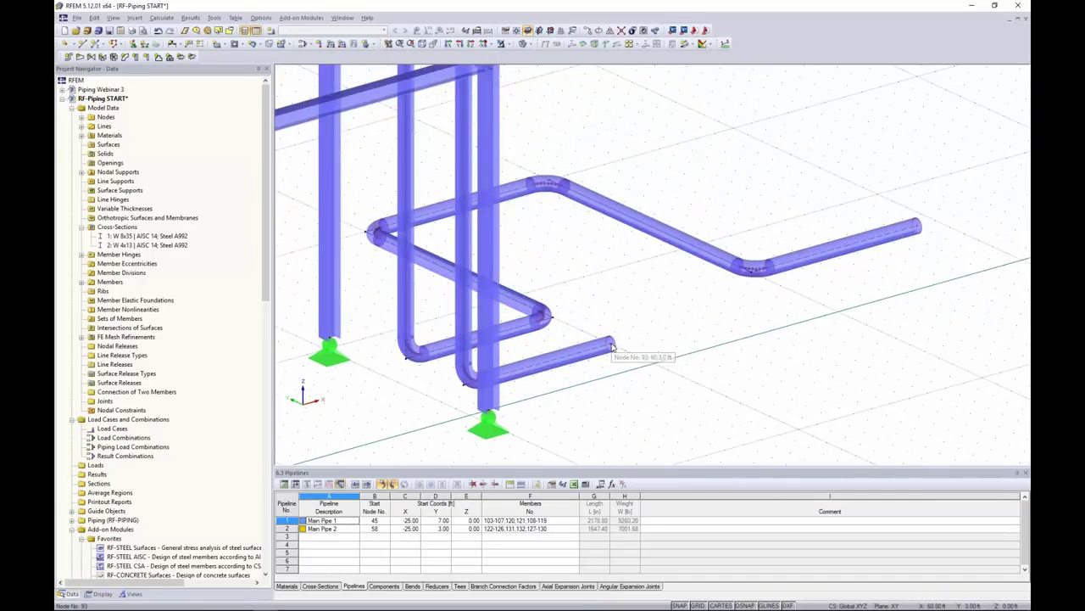
Extend Main Pipe 2 by moving its ground-level end node straight out, level with the end of Main Pipe 1
click(613, 346)
click(941, 253)
scroll(896, 305, down, 6)
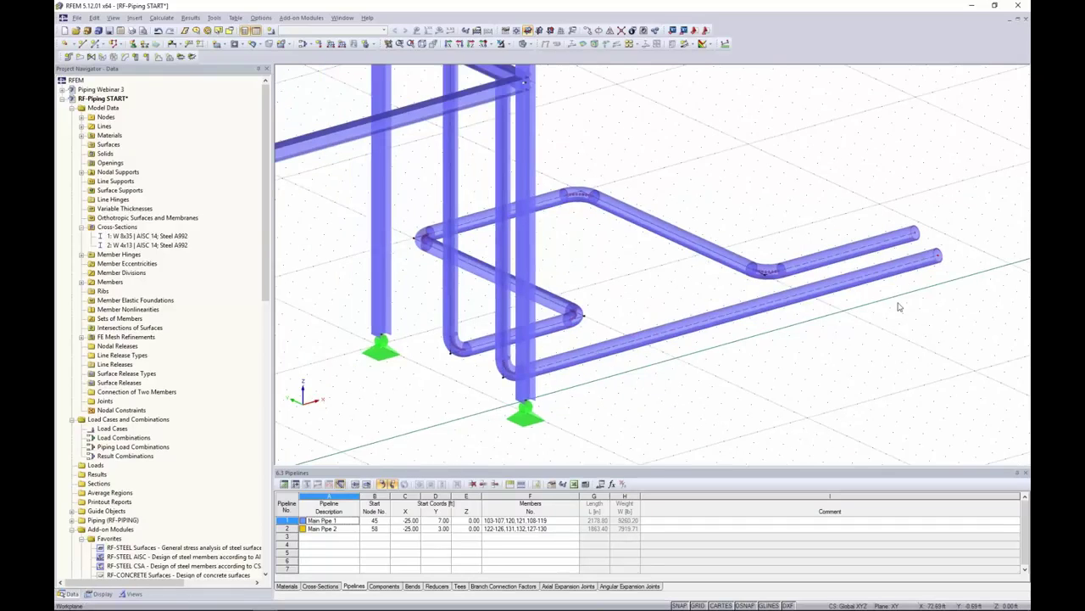
middle_drag(690, 428, 771, 373)
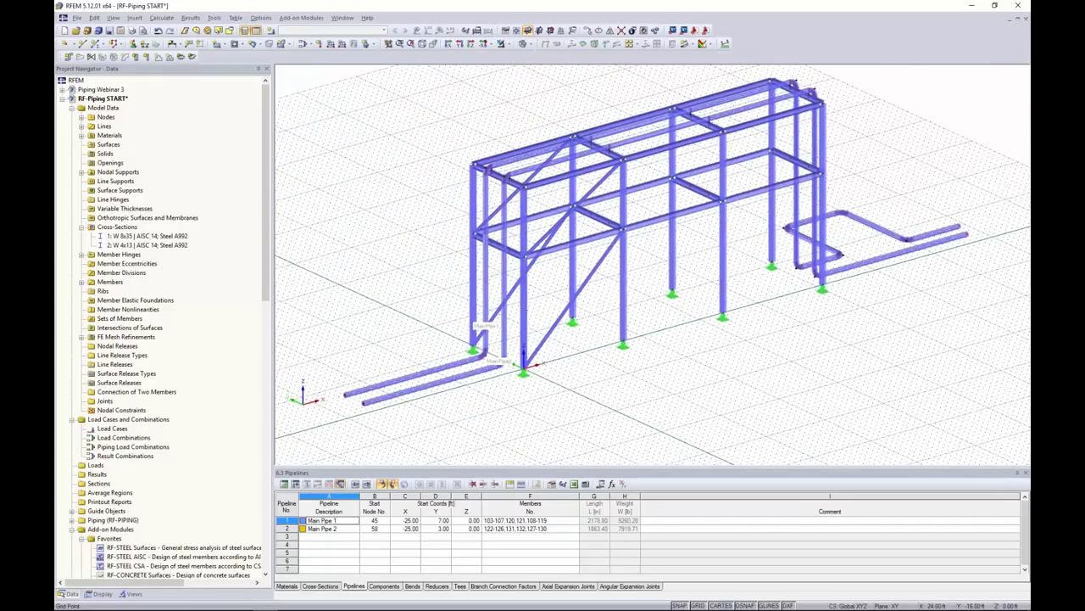
Colour the model graphics according to pipelines and move the colour legend clear of the upper frame
scroll(478, 408, up, 1)
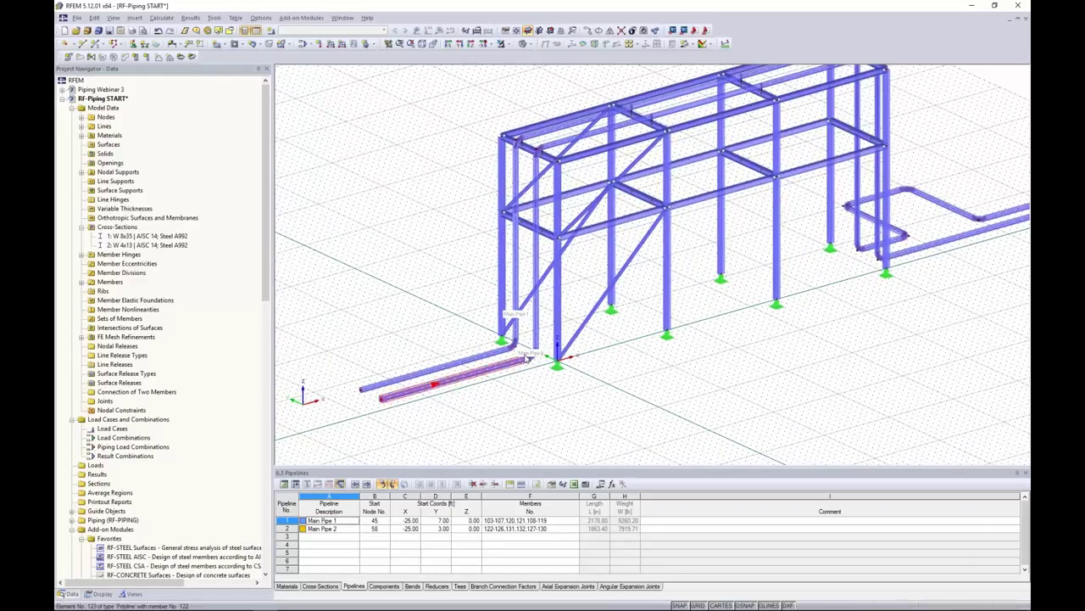
scroll(539, 382, down, 1)
scroll(543, 387, down, 1)
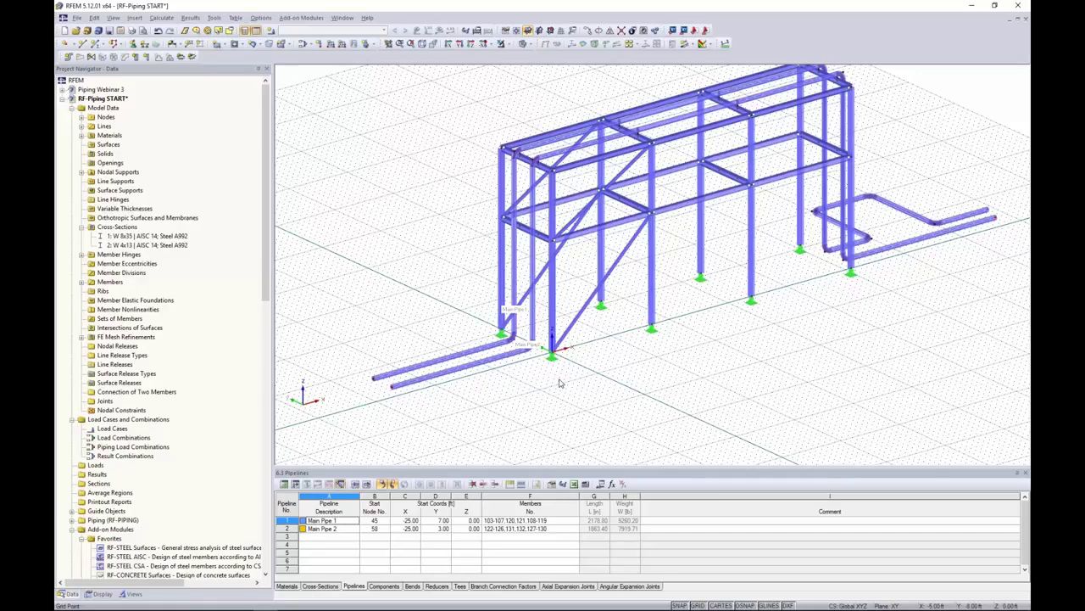
click(99, 595)
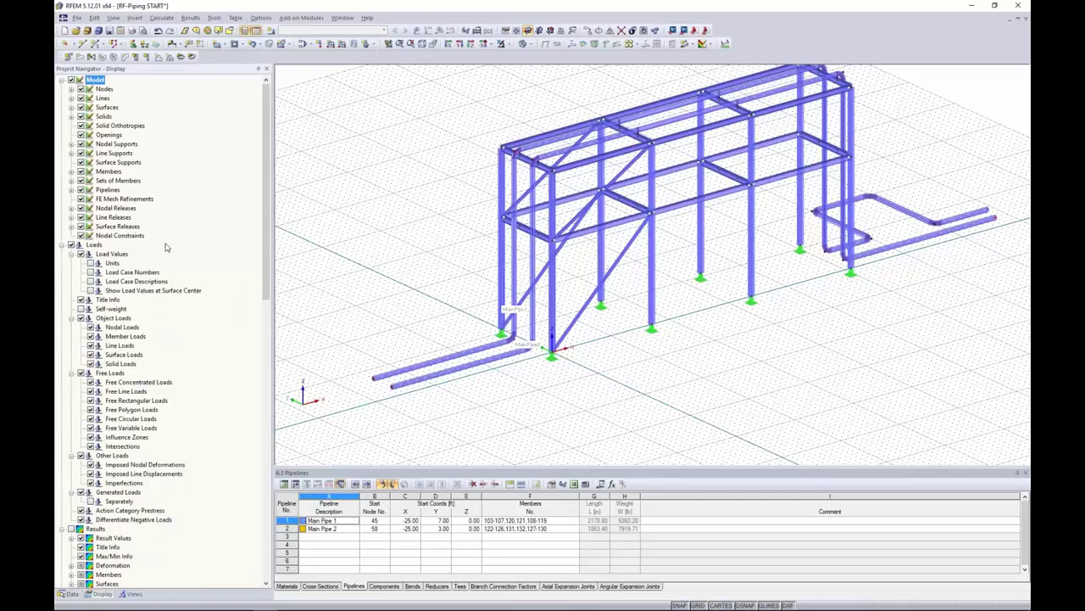
scroll(151, 265, down, 9)
scroll(136, 366, down, 15)
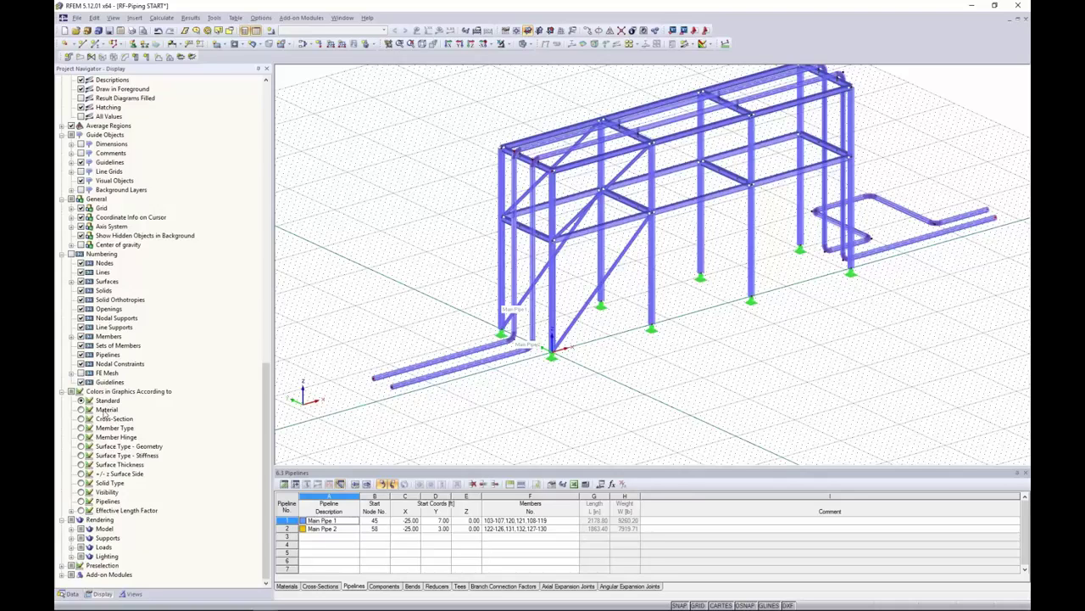
click(82, 501)
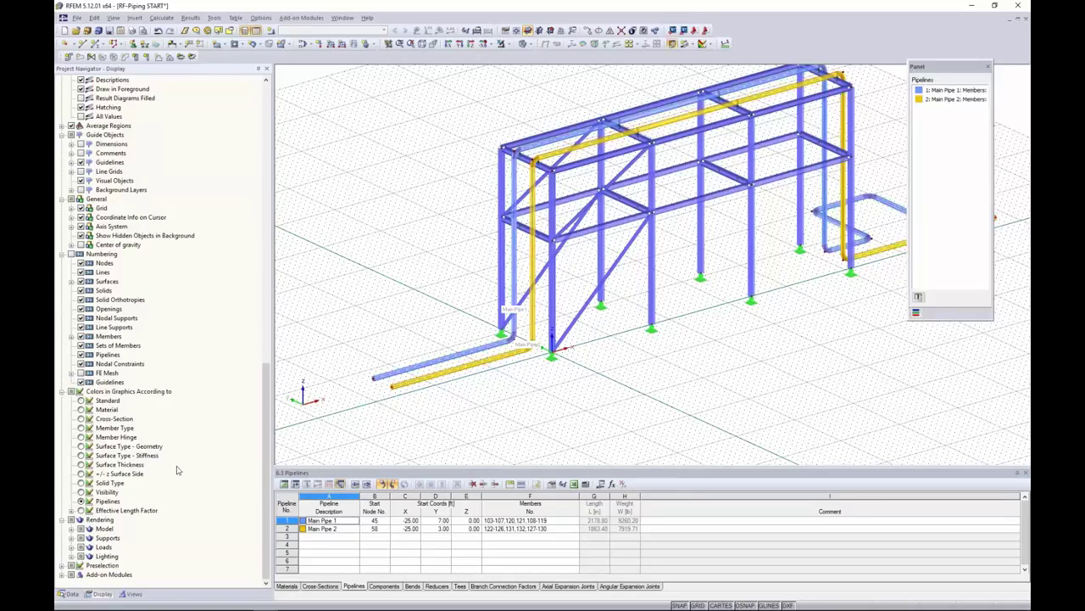
drag(964, 71, 964, 113)
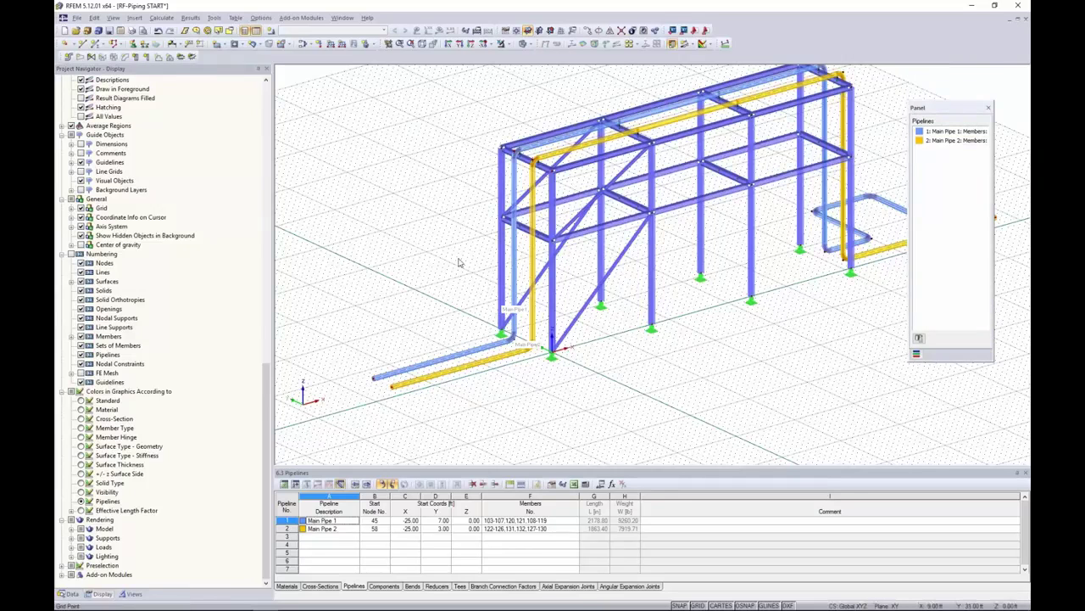
Start a new pipeline described as Pipe 1 and choose NPS 6 (6.625x0.312) ASME B 36.10M for its new cross-section
ctrl+middle_drag(463, 275, 561, 241)
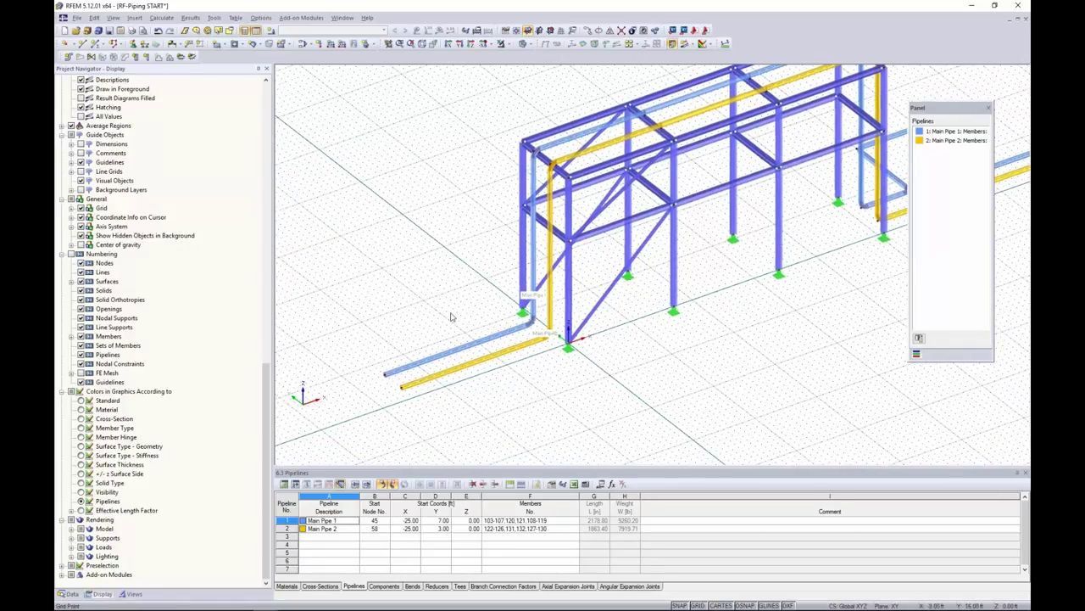
scroll(450, 318, up, 2)
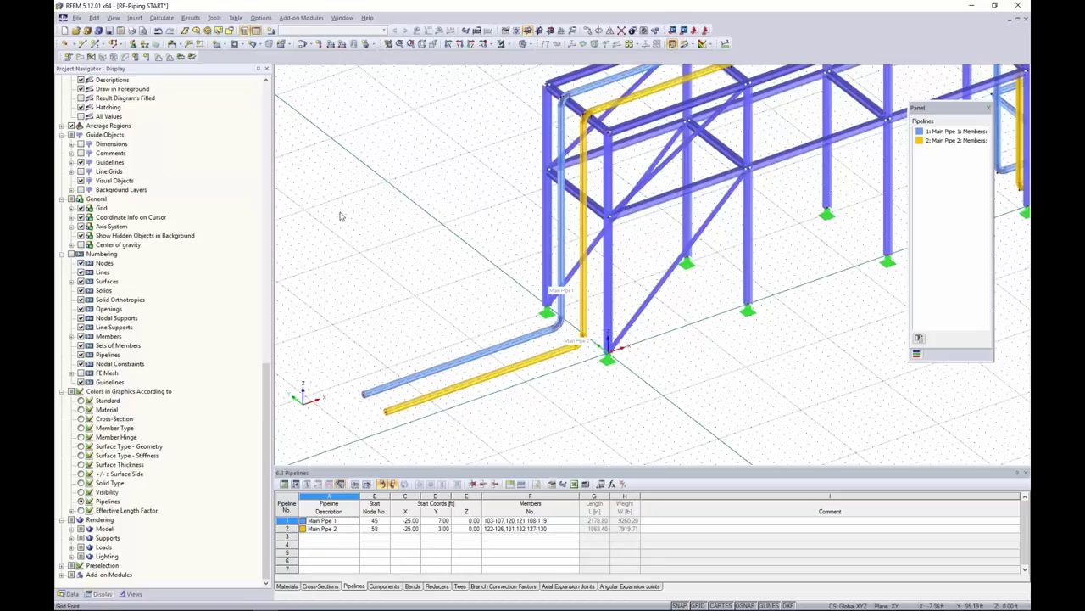
click(69, 57)
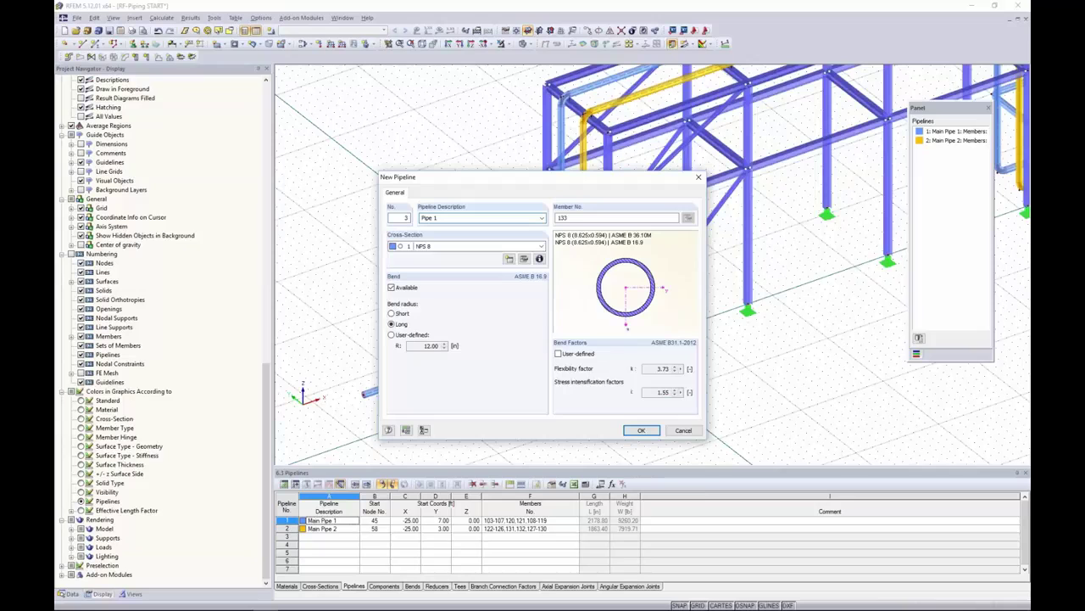
click(509, 259)
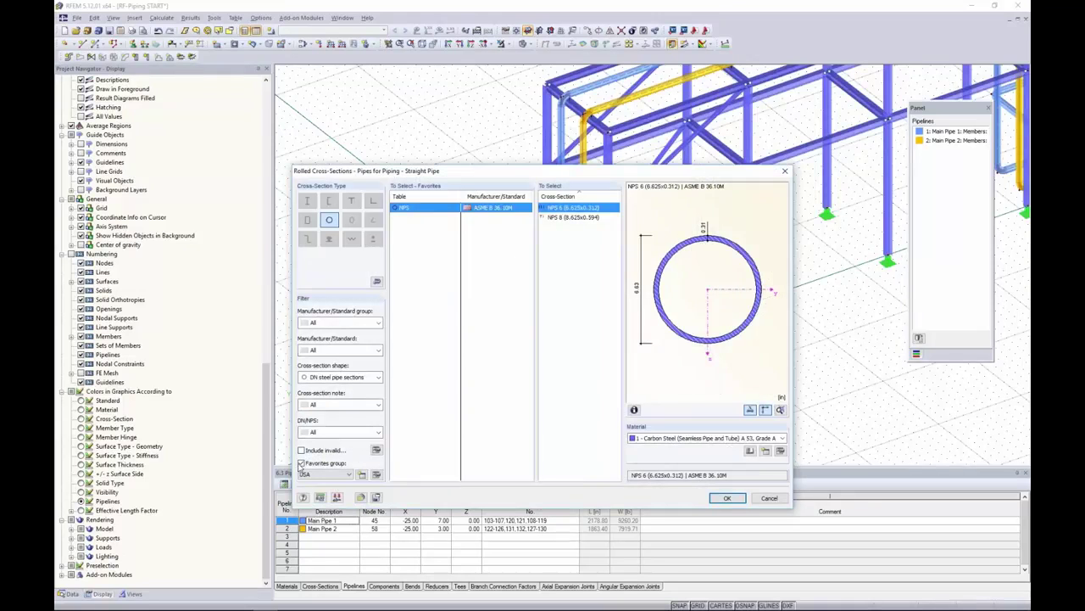
click(301, 463)
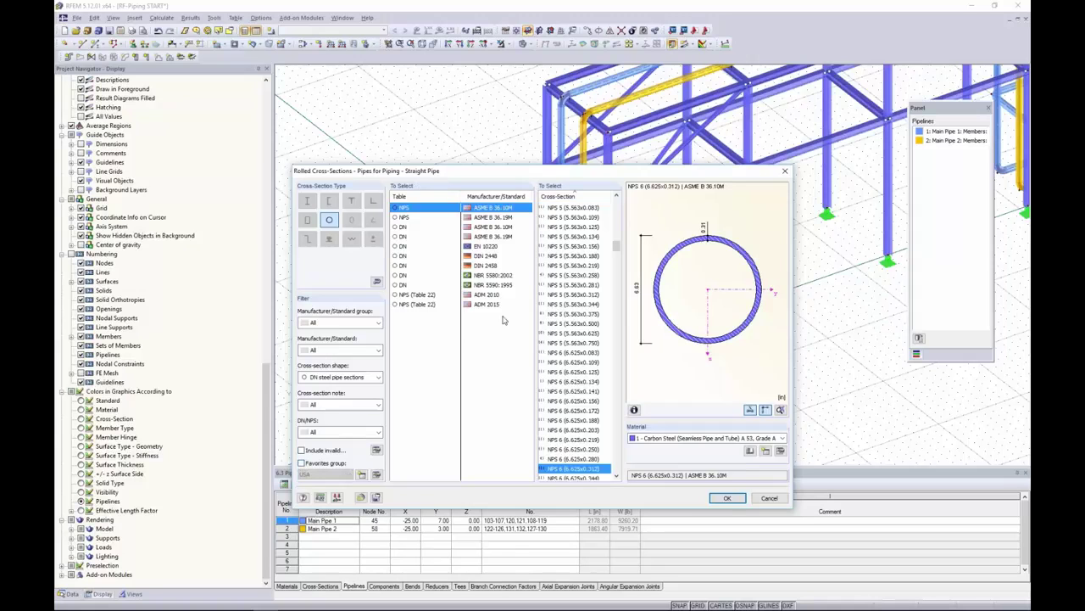
drag(616, 248, 616, 307)
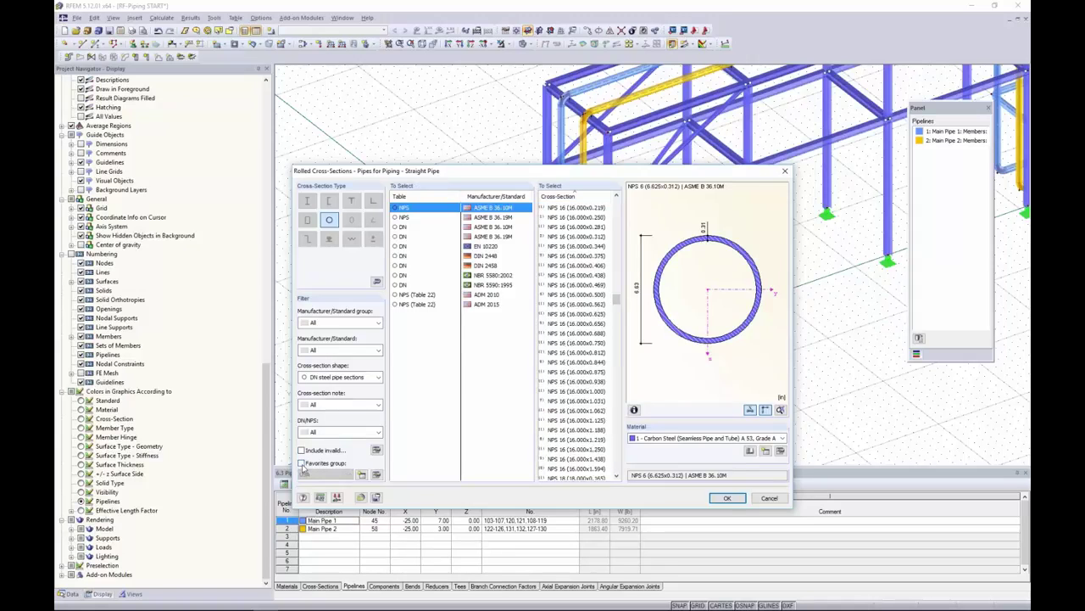
click(301, 463)
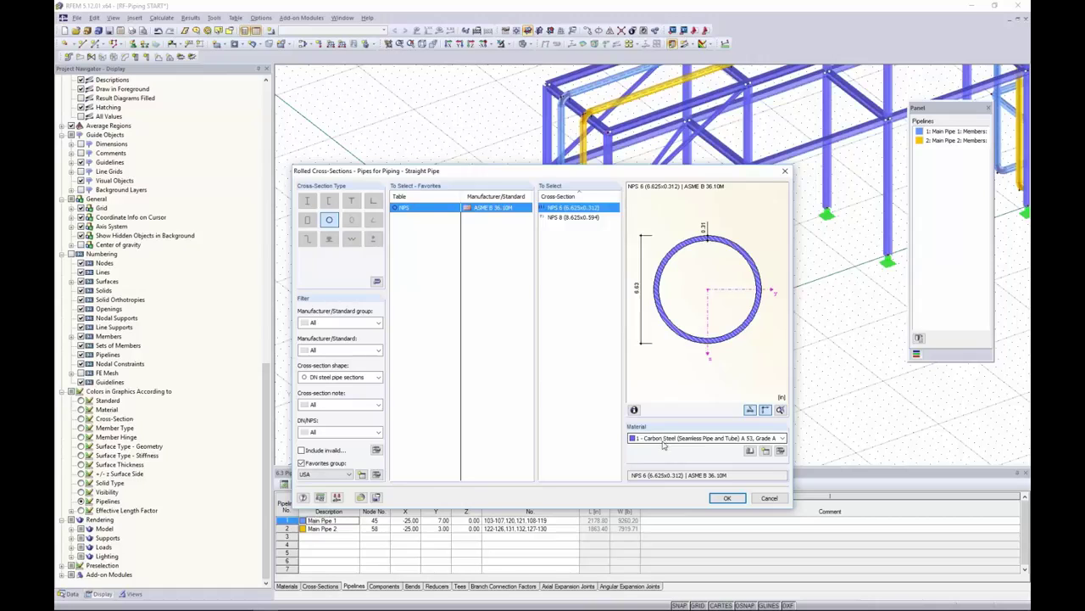
click(727, 499)
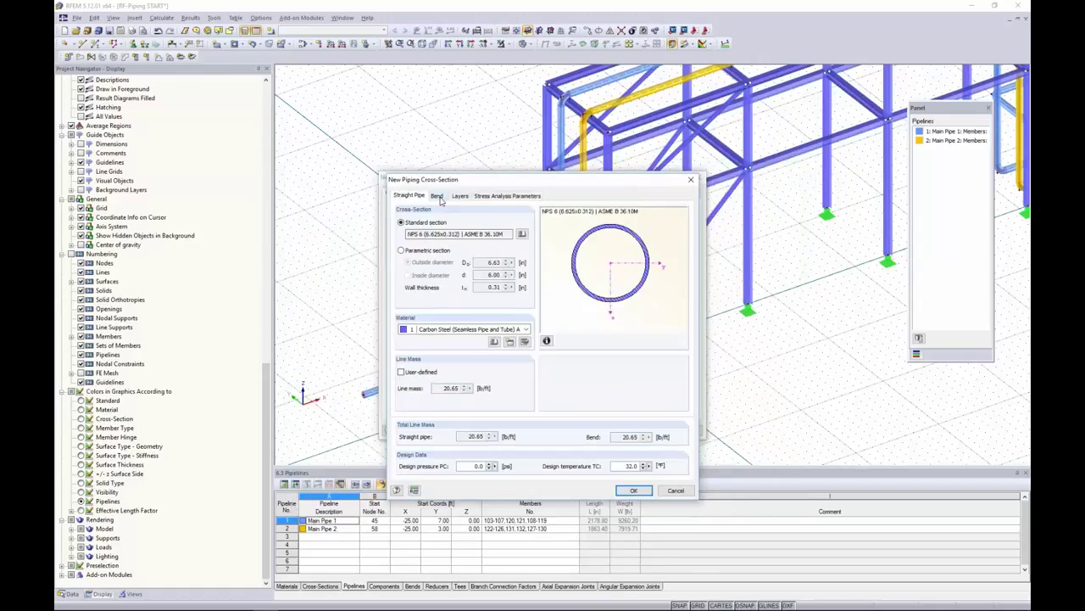
Enter the NPS 6 section's design pressure, set its design temperature to 85 °F, and accept Pipe 1 with long-radius bends
click(441, 197)
click(461, 197)
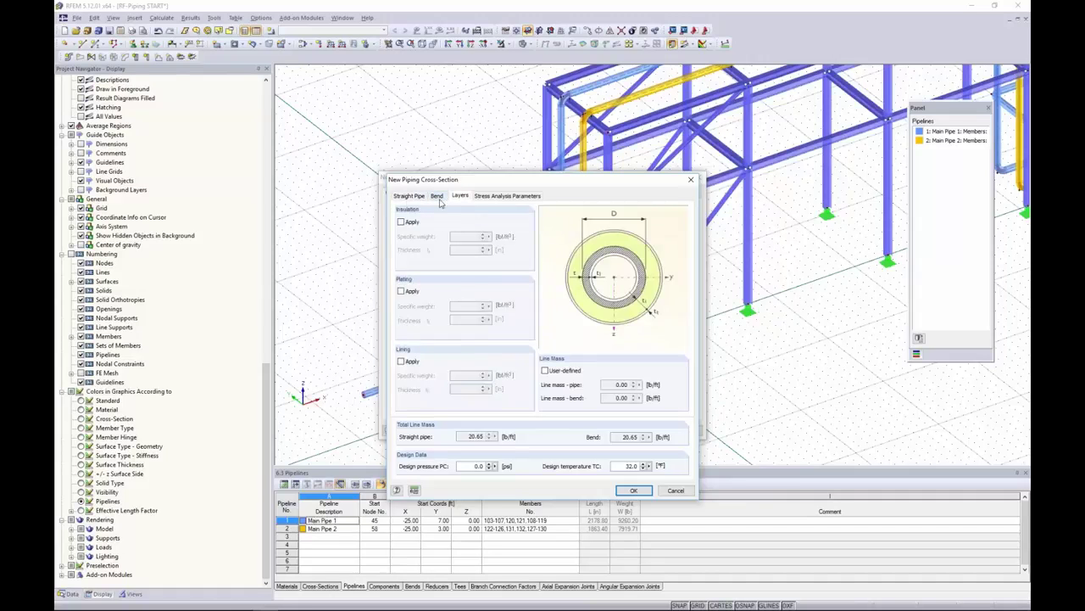
click(408, 197)
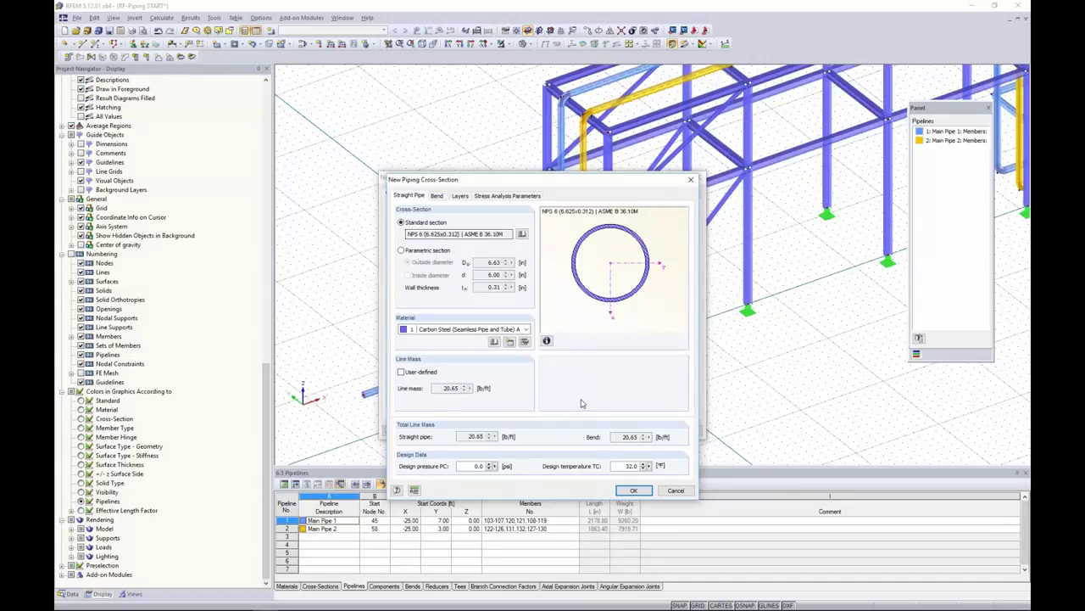
drag(475, 465, 492, 469)
drag(649, 468, 626, 466)
text(85)
click(633, 491)
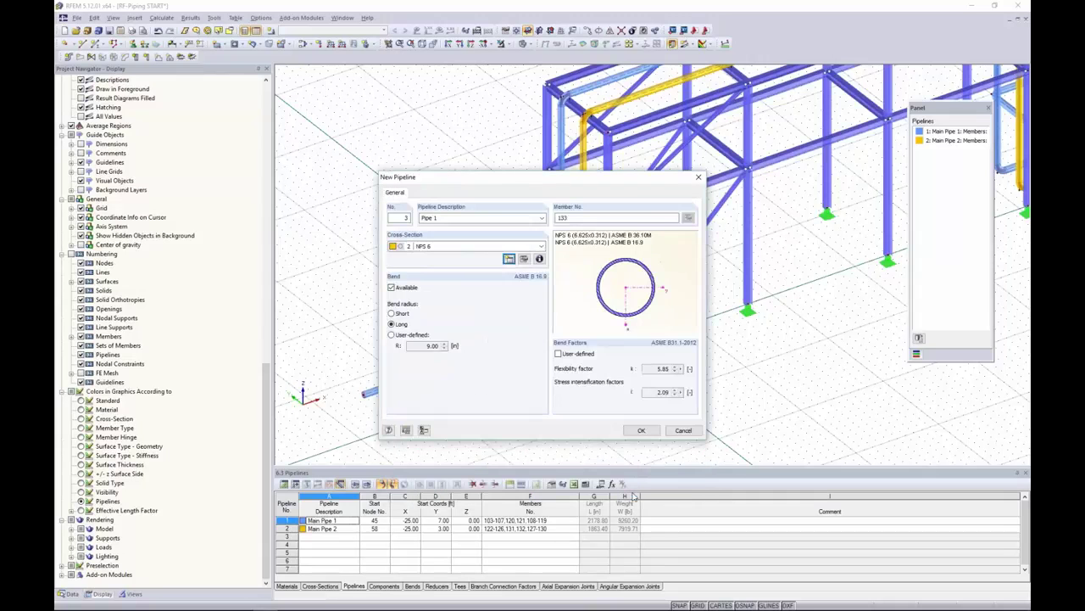
click(641, 431)
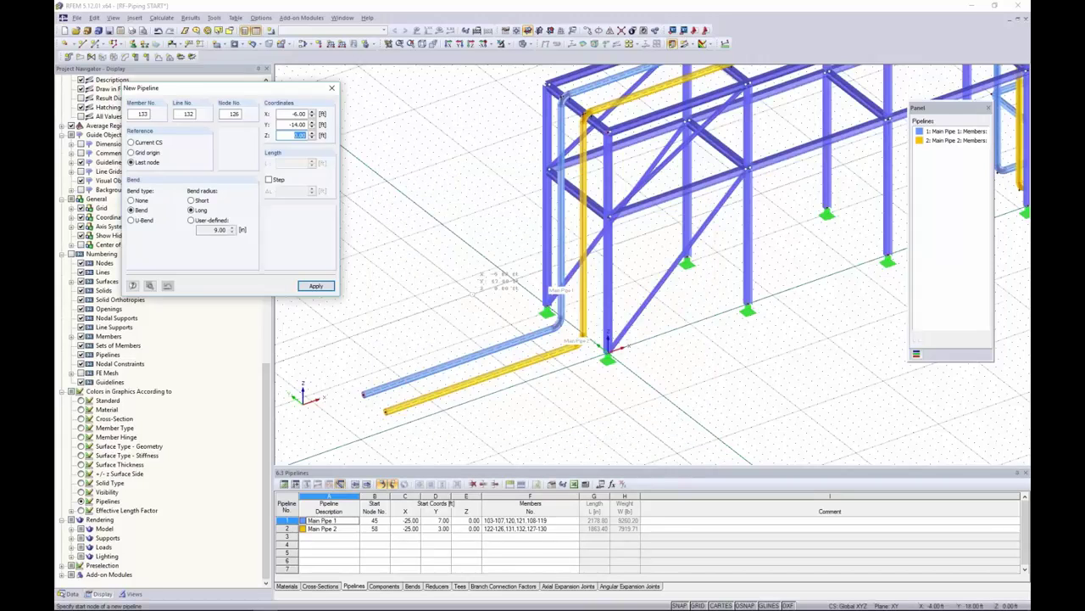
In wireframe display, draw Pipe 1 from X -15, Y 7, Z 0 ft on Main Pipe 1 as a 156 in perpendicular branch away from Main Pipe 2
click(132, 142)
click(526, 43)
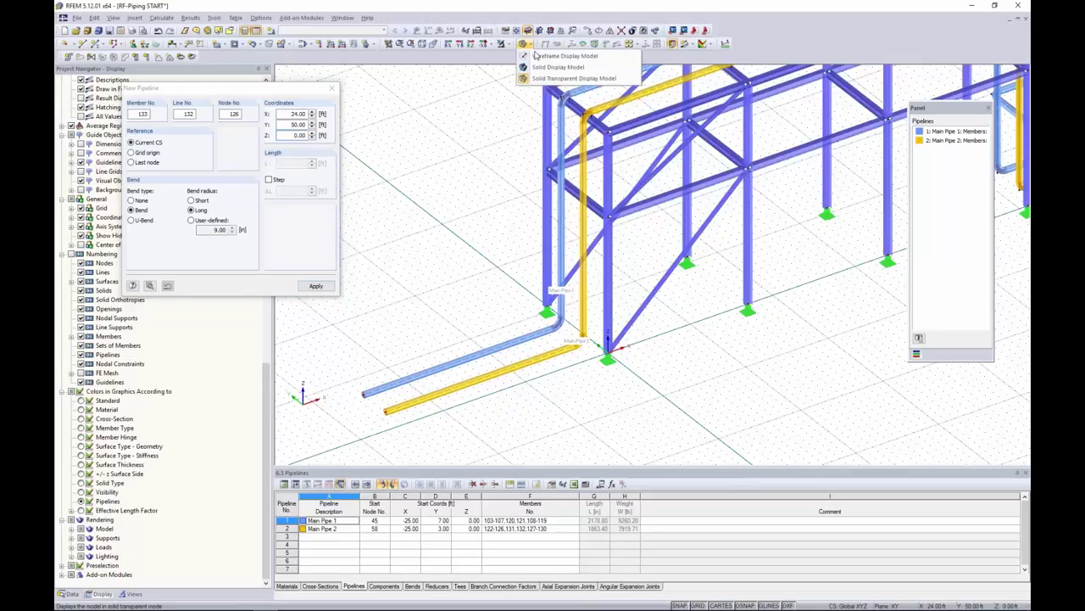
click(540, 56)
scroll(507, 320, up, 5)
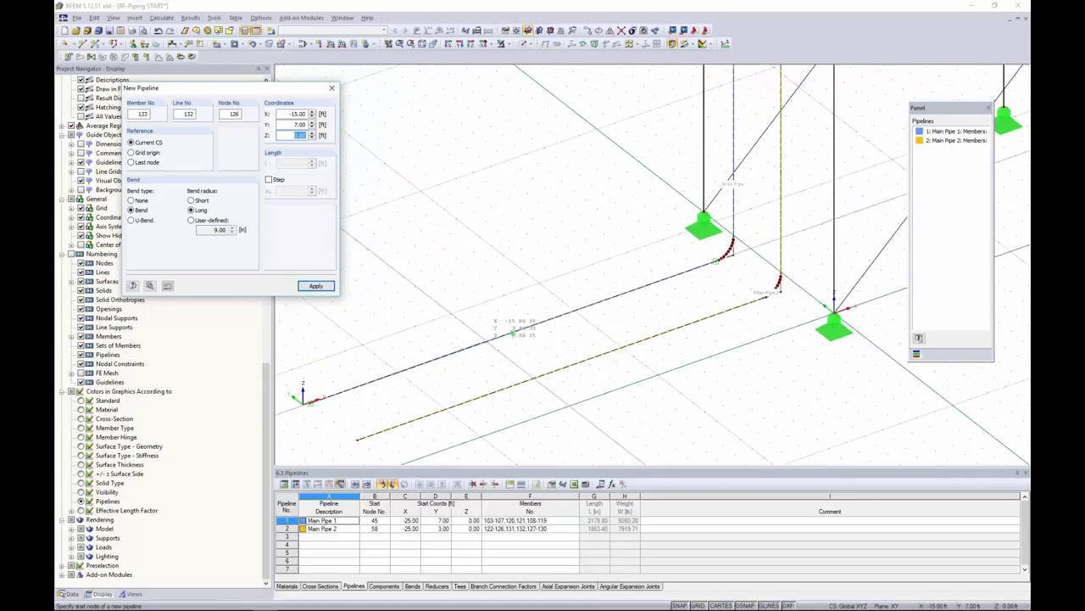
click(512, 333)
middle_drag(512, 333, 582, 336)
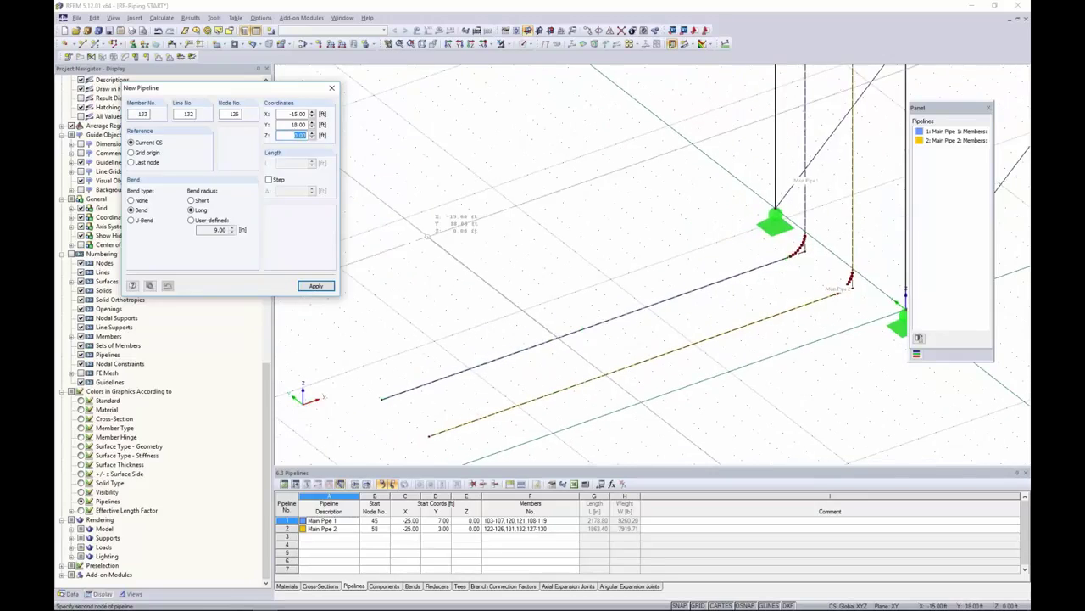
click(404, 217)
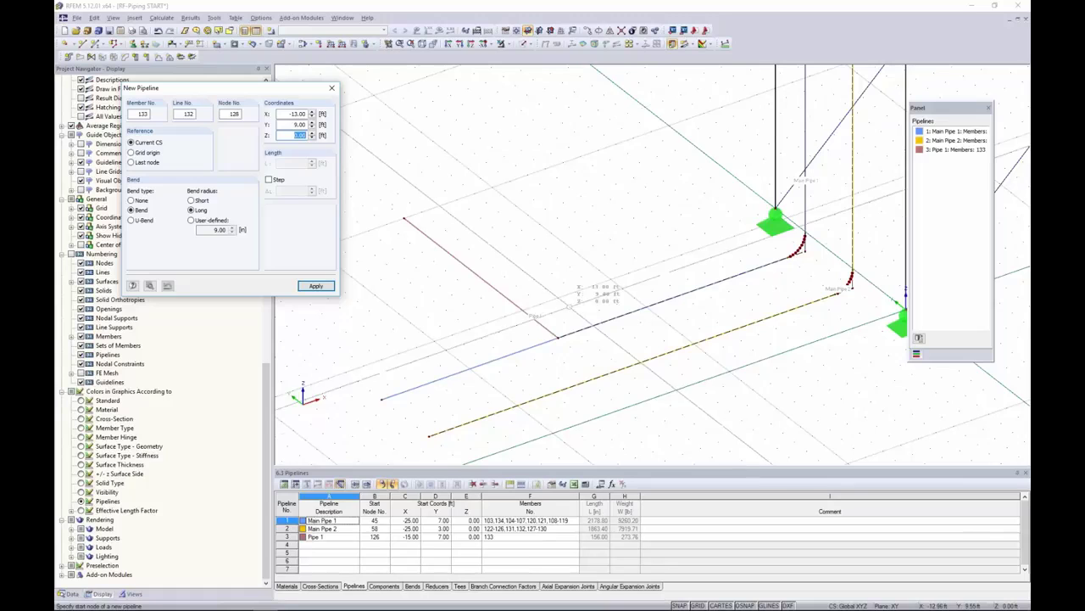
key(Escape)
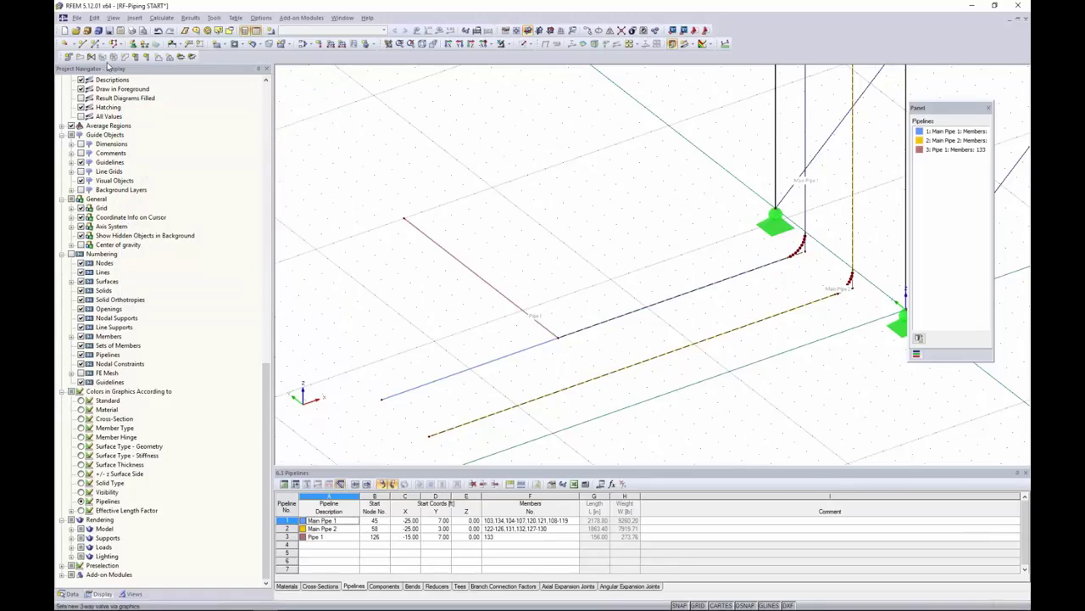
Create a new pipeline described as Pipe 2 with the NPS 6 cross-section and long bend radius
click(69, 57)
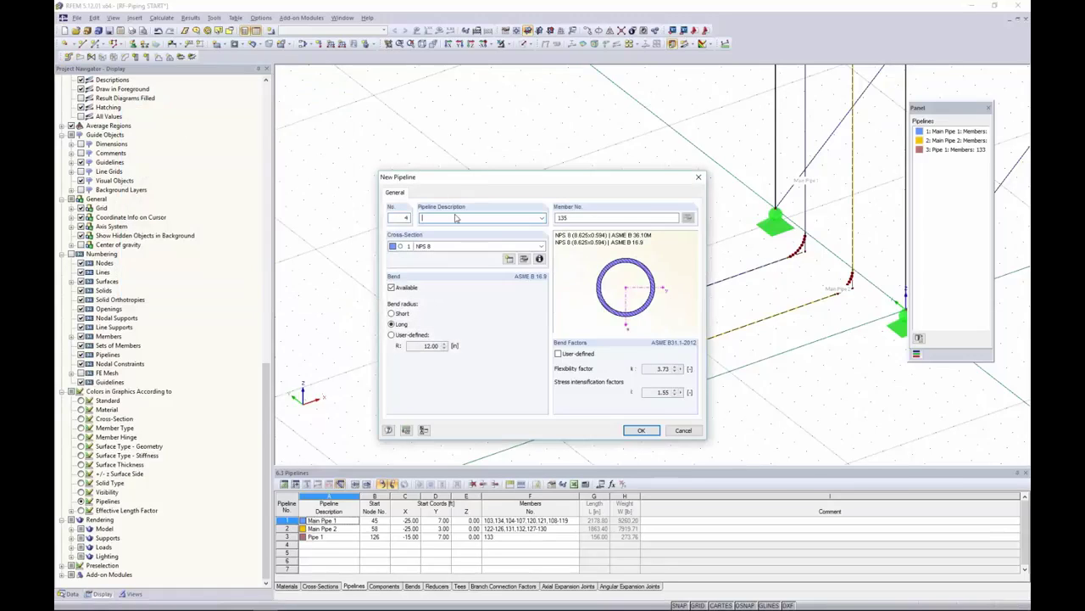
text(Pipe 2)
click(462, 246)
click(438, 267)
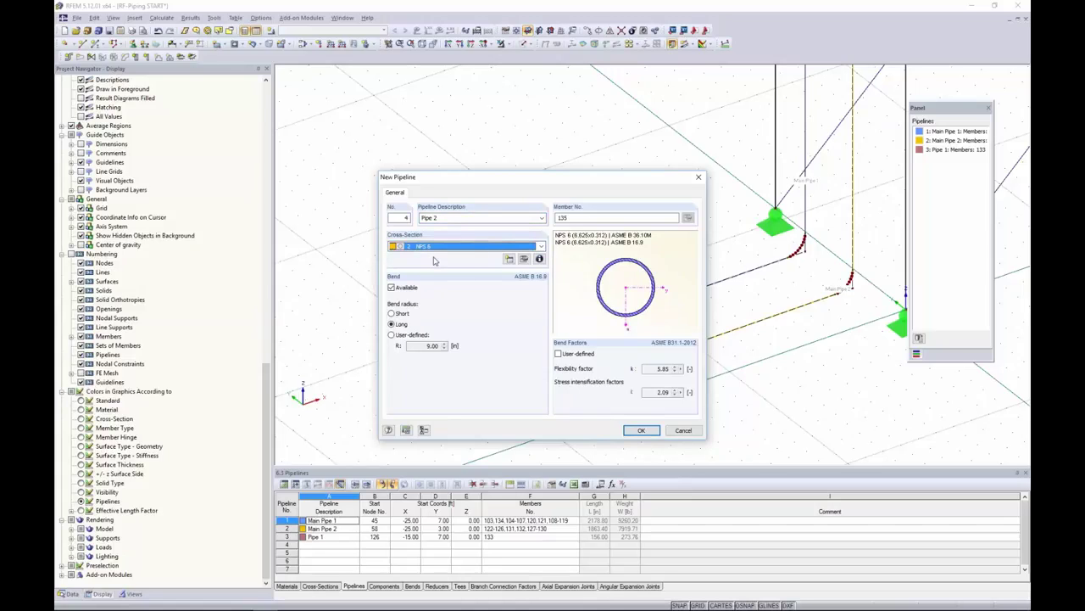
click(642, 430)
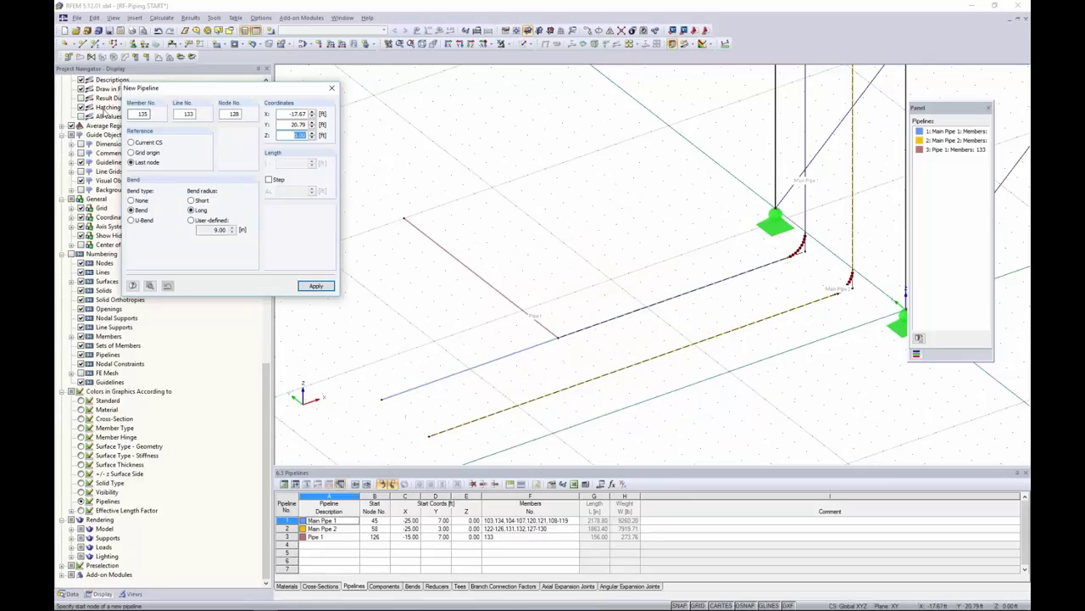
Draw Pipe 2 from X -8, Y 7, Z 0 ft on Main Pipe 1 as a 156 in branch parallel to Pipe 1
click(131, 142)
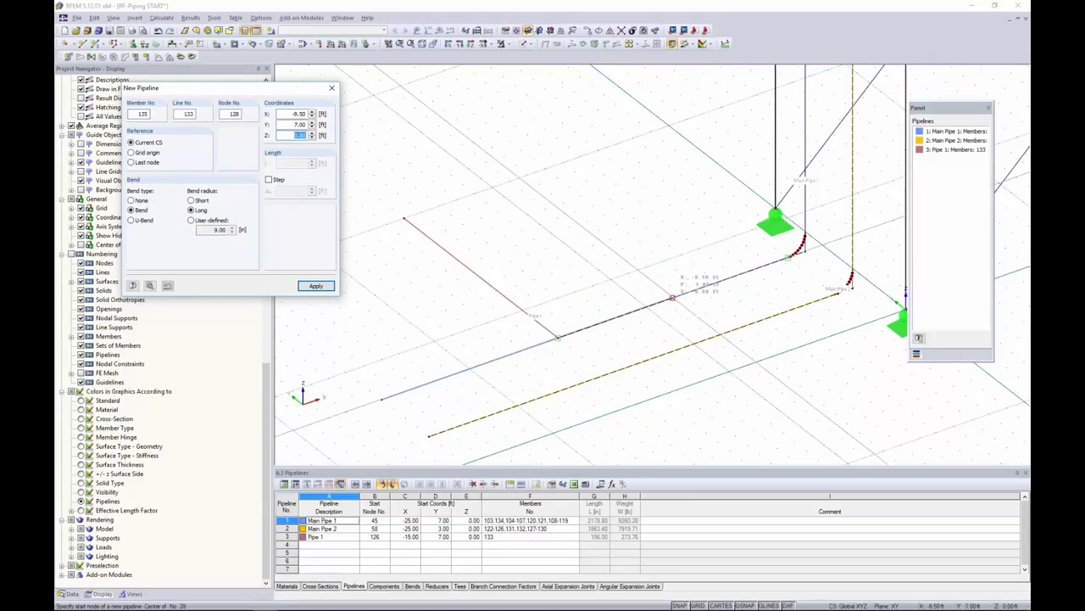
click(672, 297)
click(528, 174)
key(Escape)
Switch the model to the solid display and look at both branch pipes beside the rack
scroll(572, 156, down, 3)
click(530, 44)
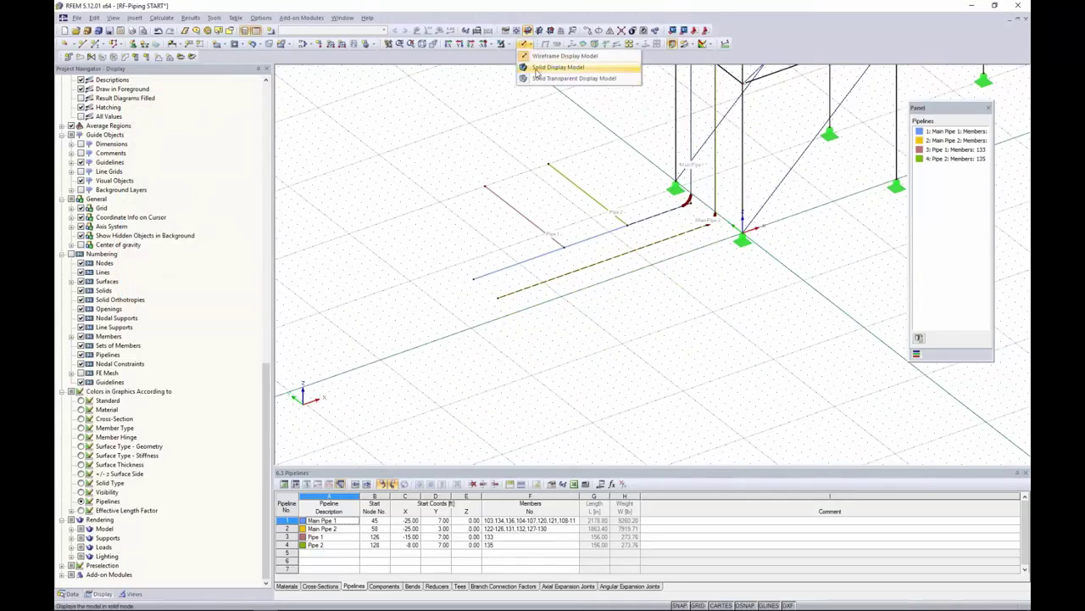
click(547, 67)
scroll(562, 161, down, 5)
middle_drag(573, 127, 497, 254)
scroll(501, 258, up, 3)
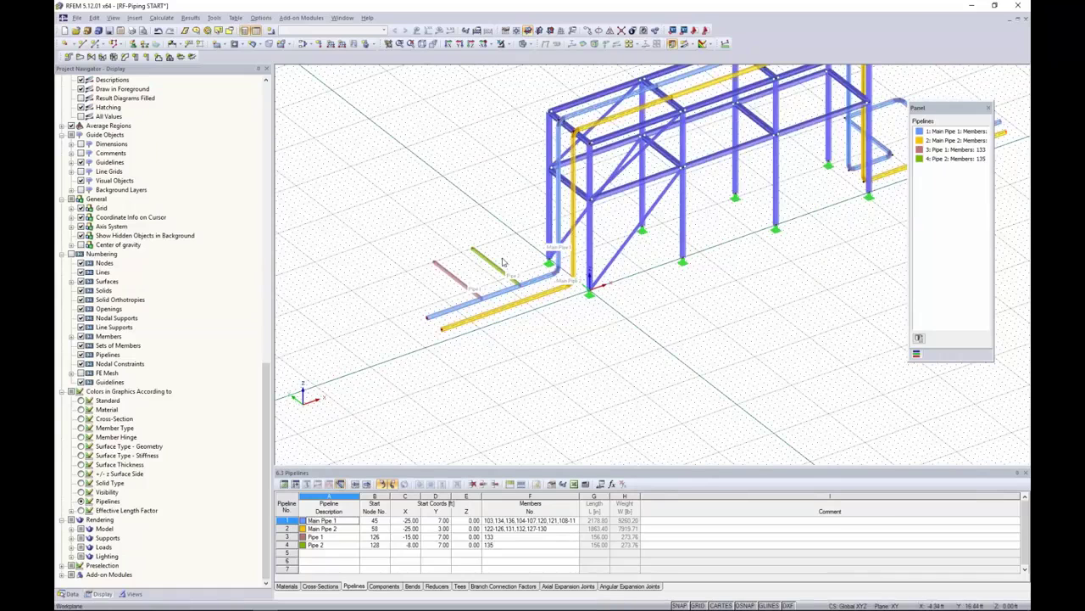
Start a reducer on Main Pipe 1's outer end segment, changing the dimension towards end node 45 with NPS 6 as the reducer start
middle_drag(793, 282, 696, 332)
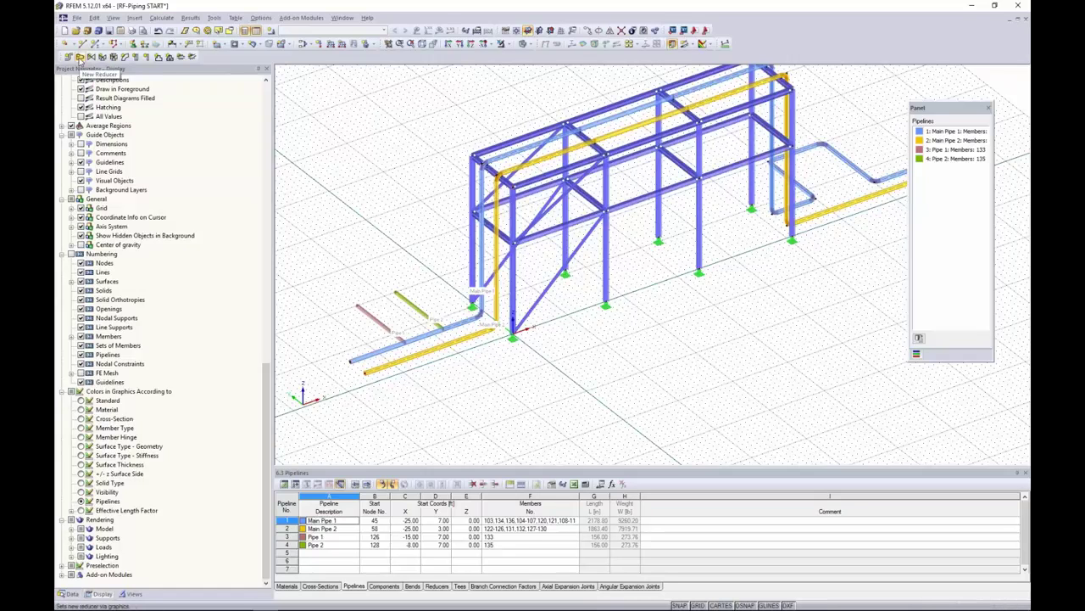
click(79, 57)
middle_drag(403, 237, 455, 214)
scroll(465, 310, up, 3)
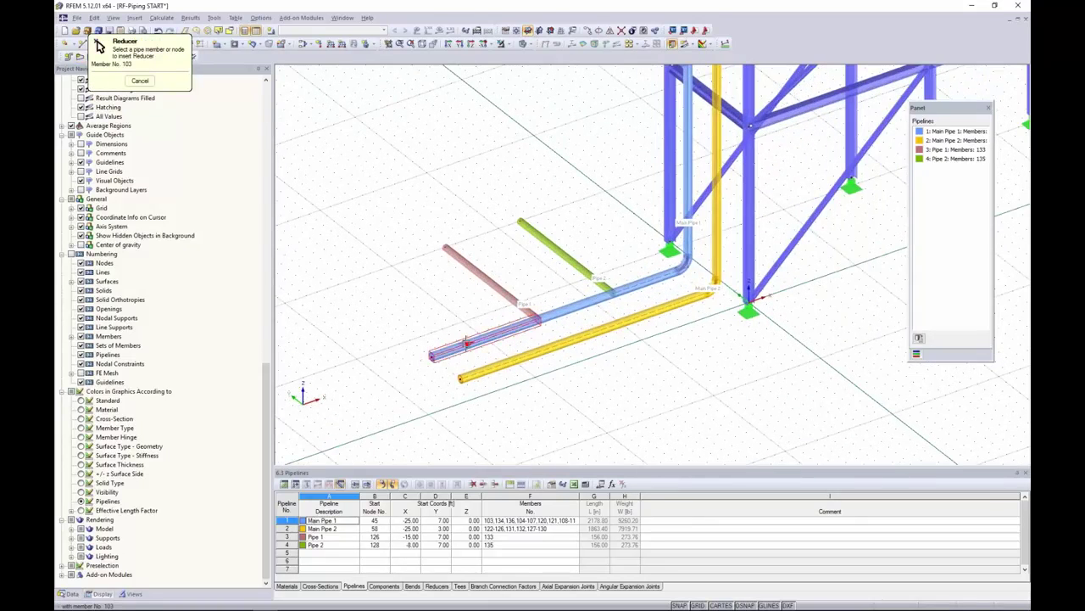
click(466, 342)
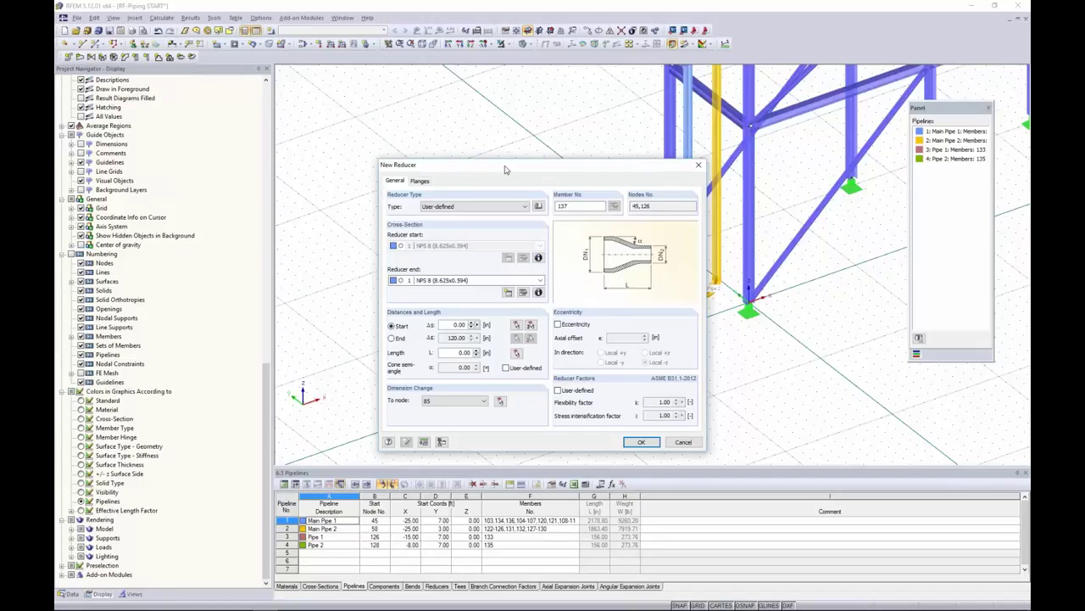
drag(514, 170, 691, 106)
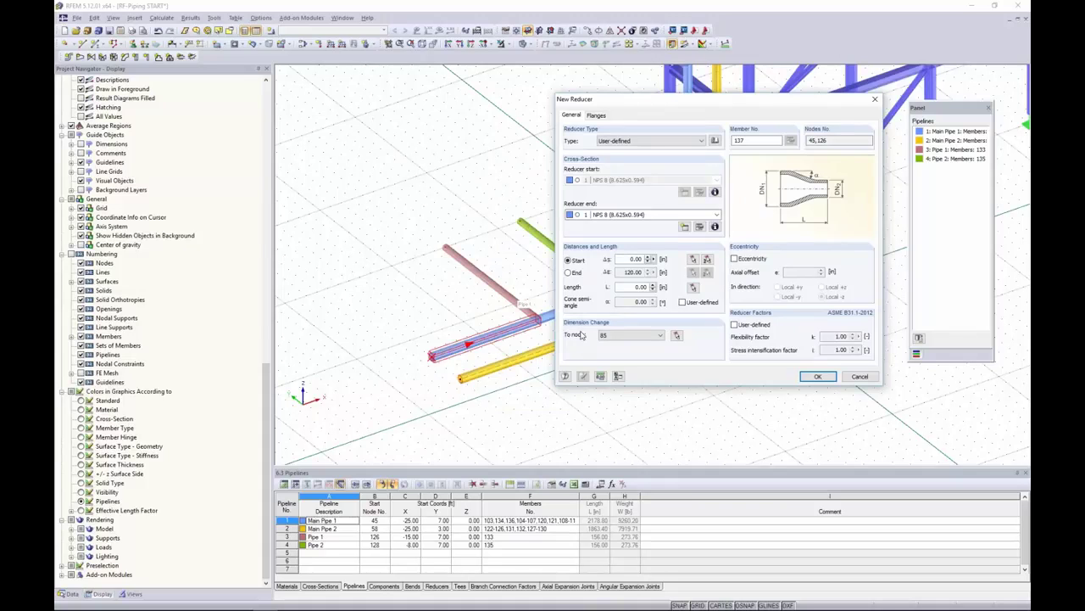
click(677, 336)
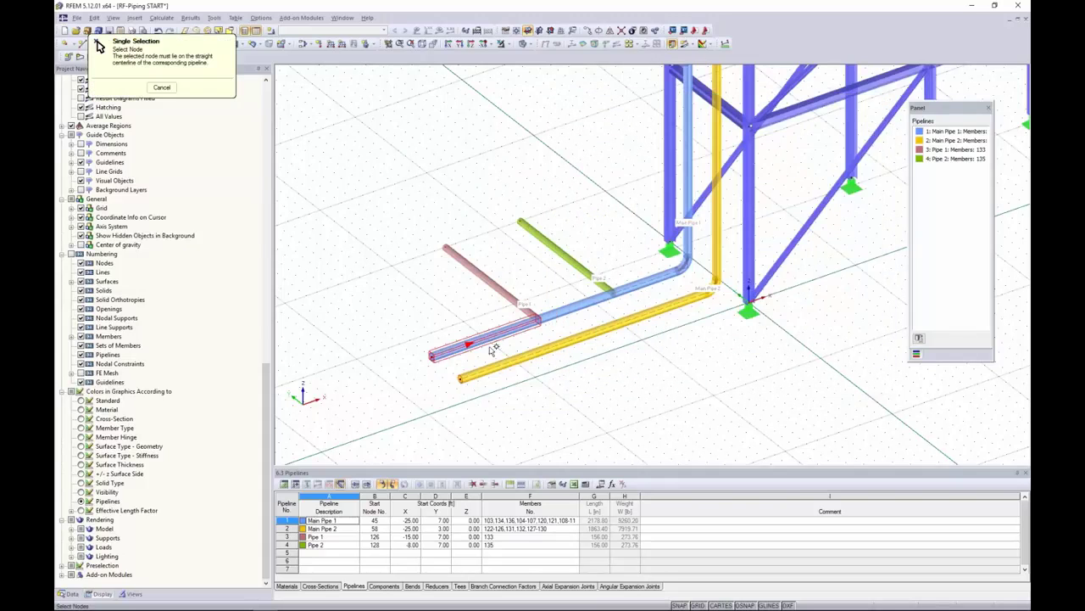
click(430, 355)
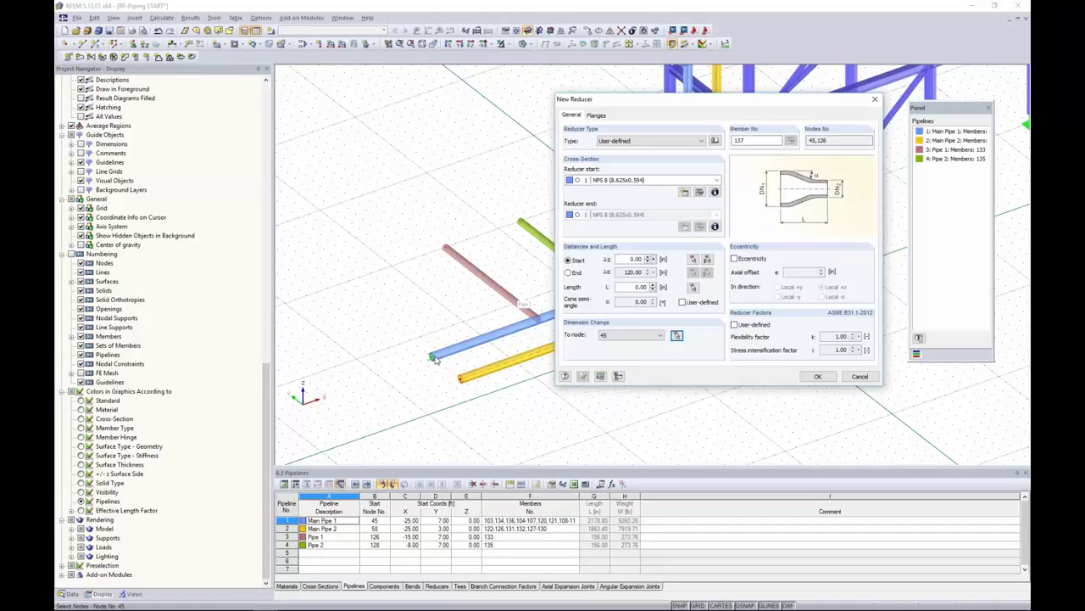
click(596, 184)
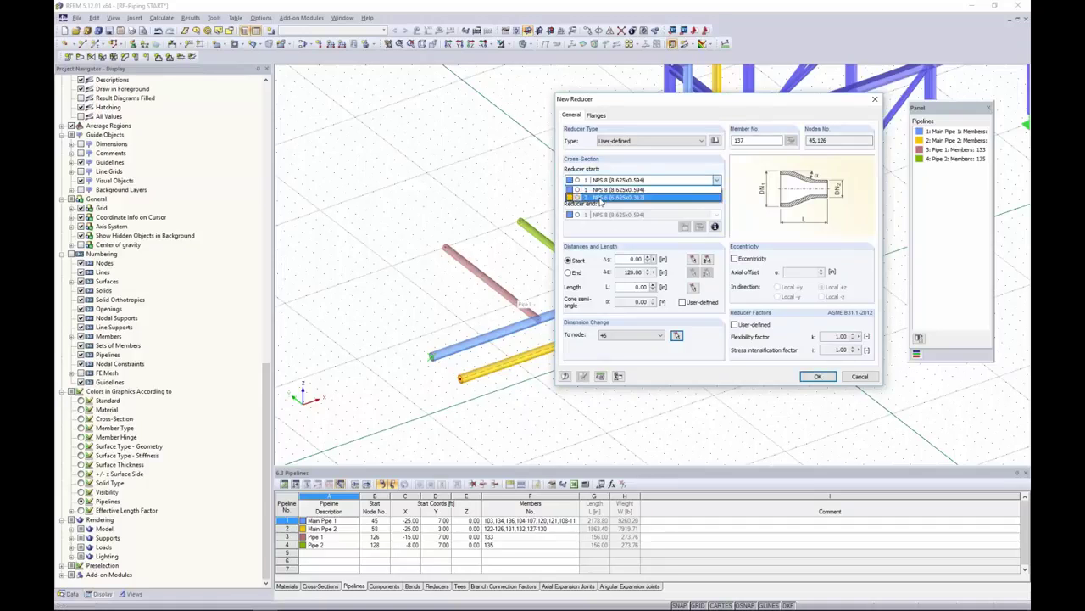
click(601, 197)
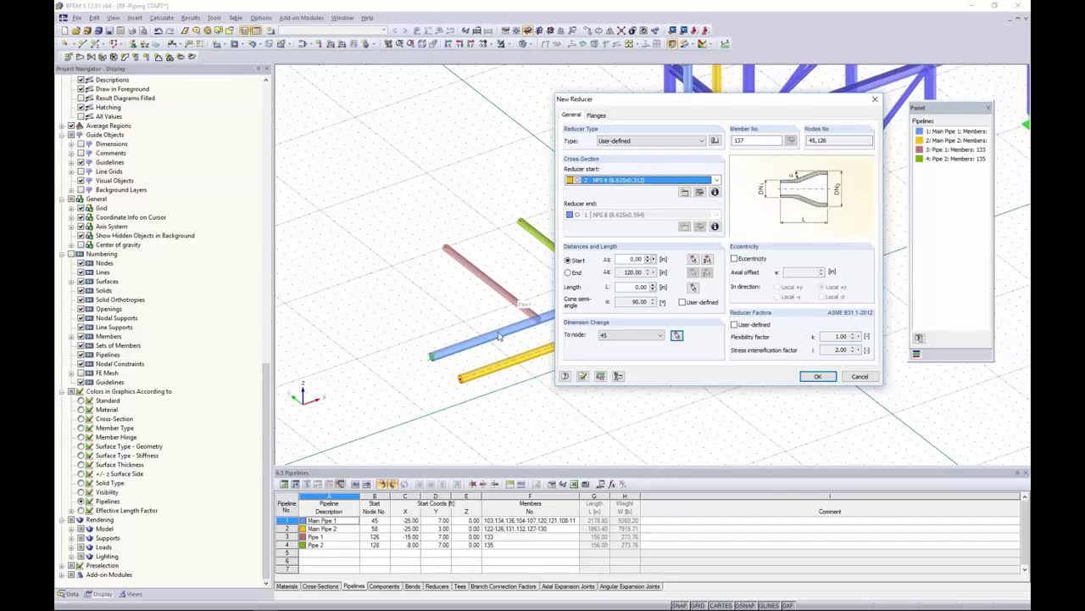
Set the reducer's start distance to 48 in and its length to 12 in
click(636, 259)
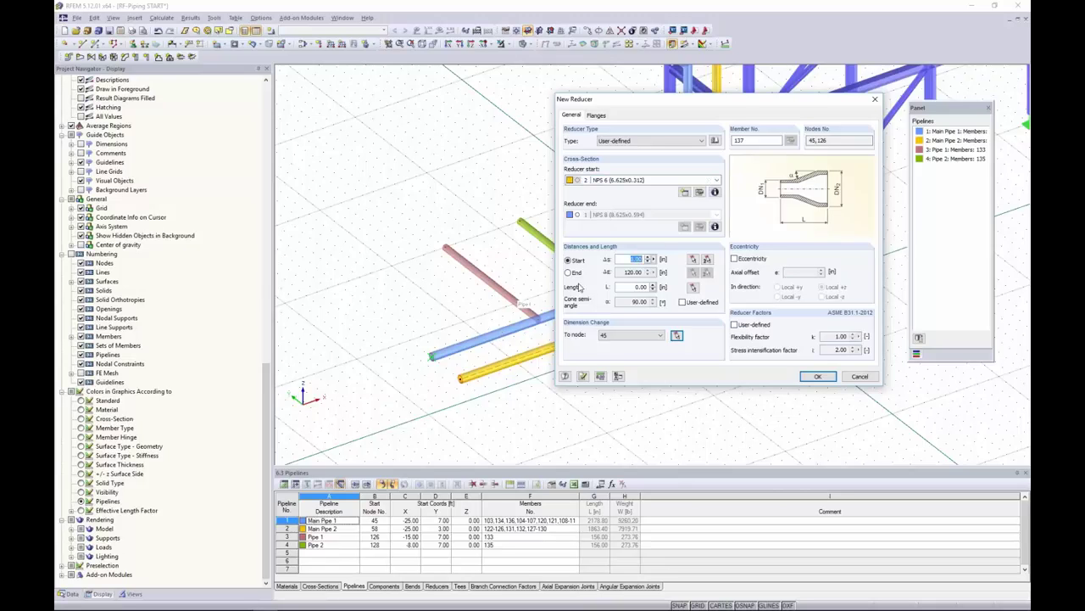
text(48)
double_click(641, 287)
text(12)
Review the reducer's eccentricity option, the reducer library and the flange settings, keeping a concentric user-defined reducer without flanges
click(735, 260)
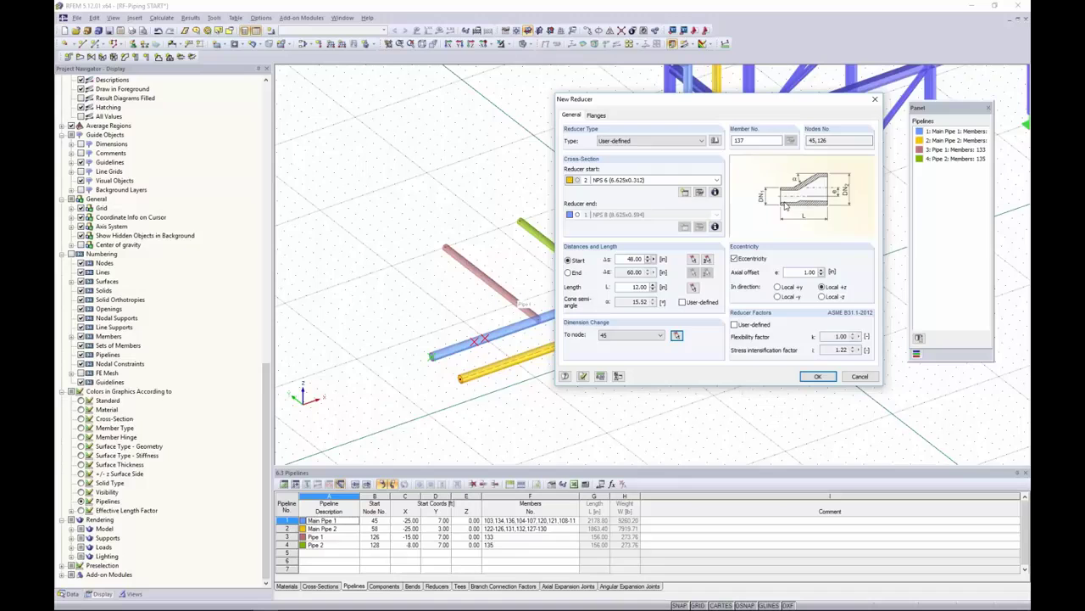
click(740, 259)
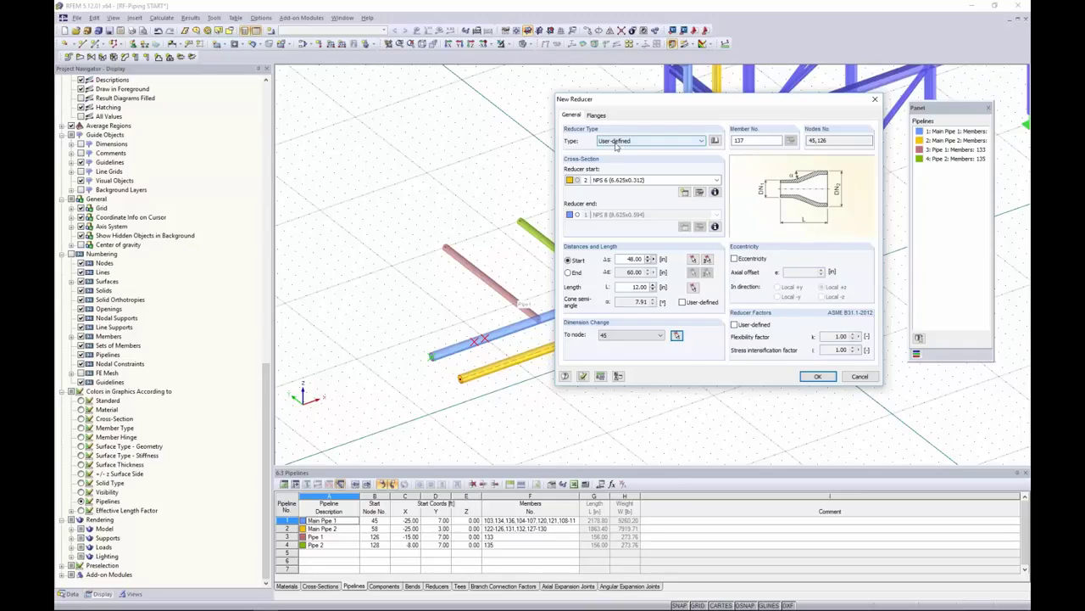
drag(632, 107, 588, 131)
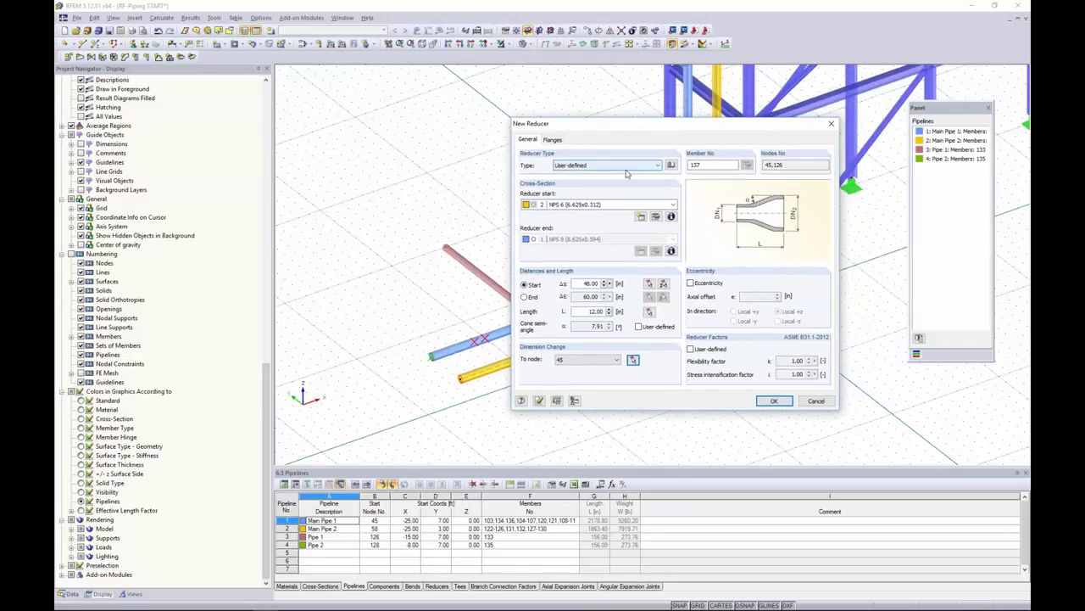
click(672, 166)
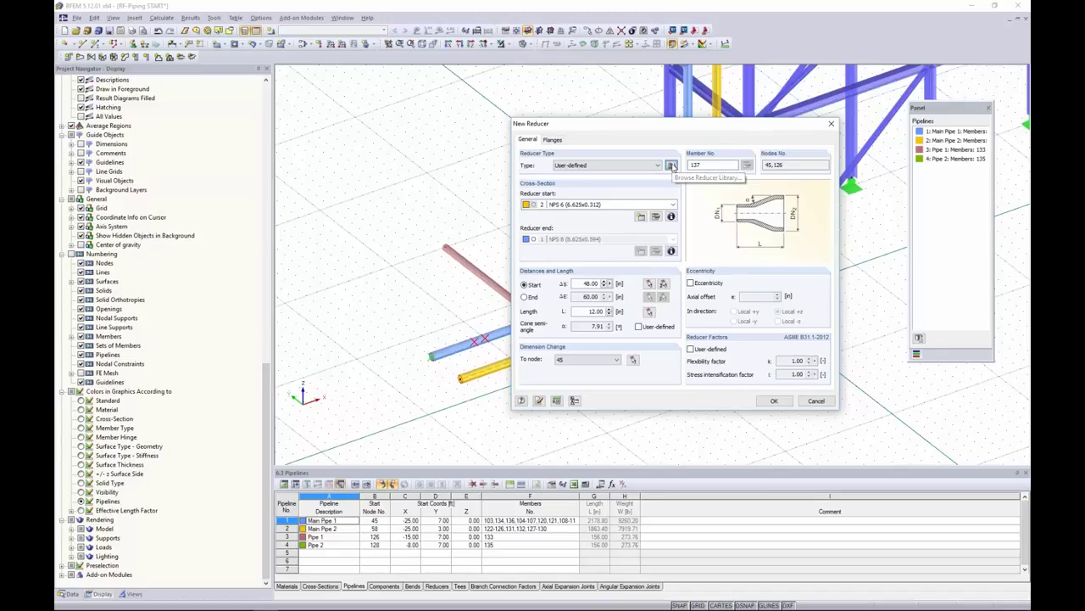
drag(659, 170, 700, 201)
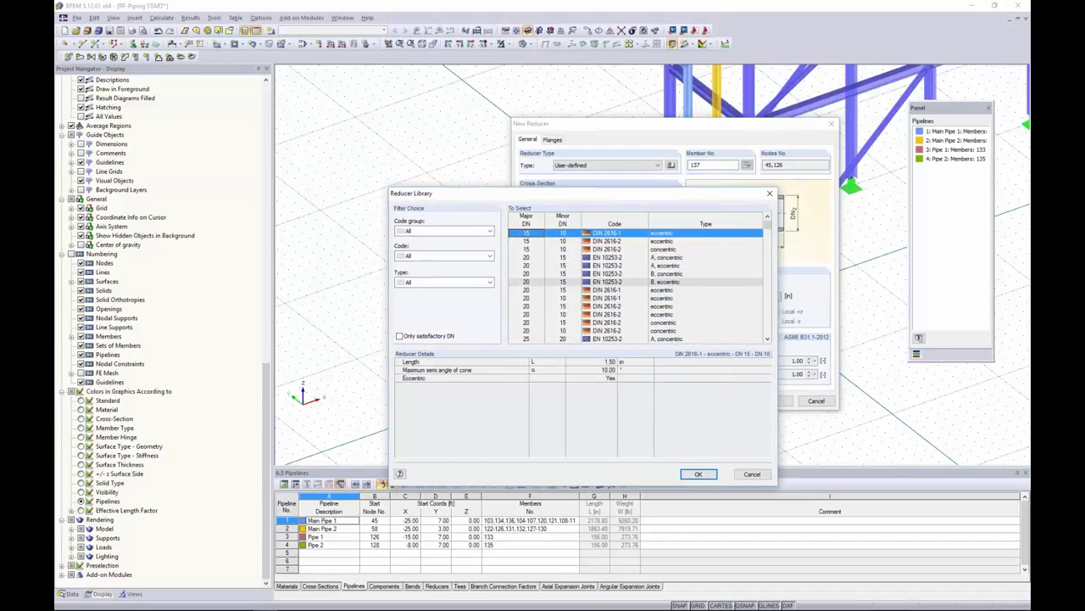
click(751, 474)
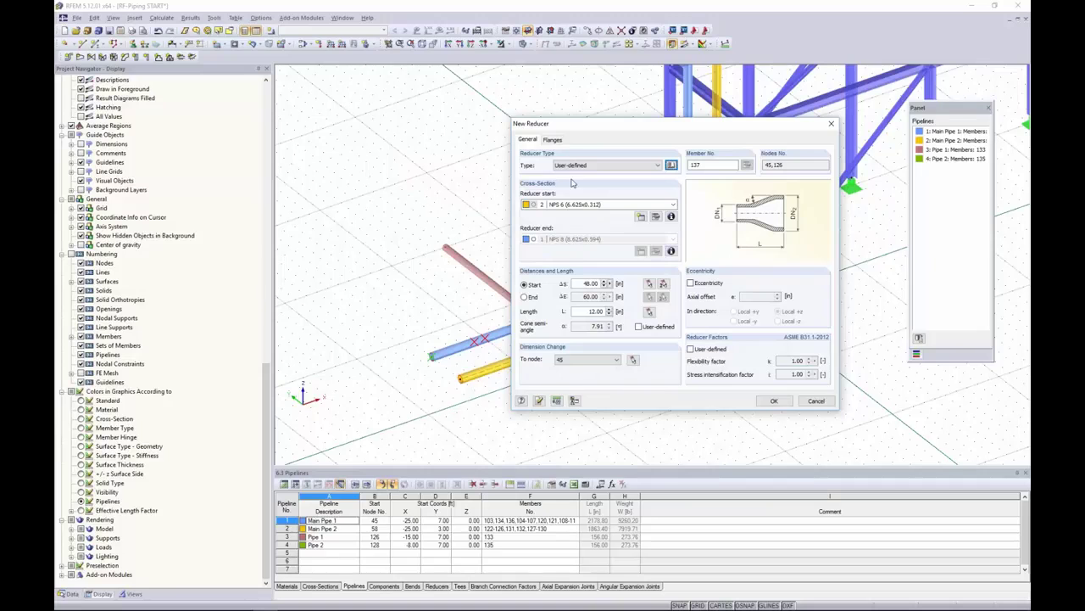
click(552, 139)
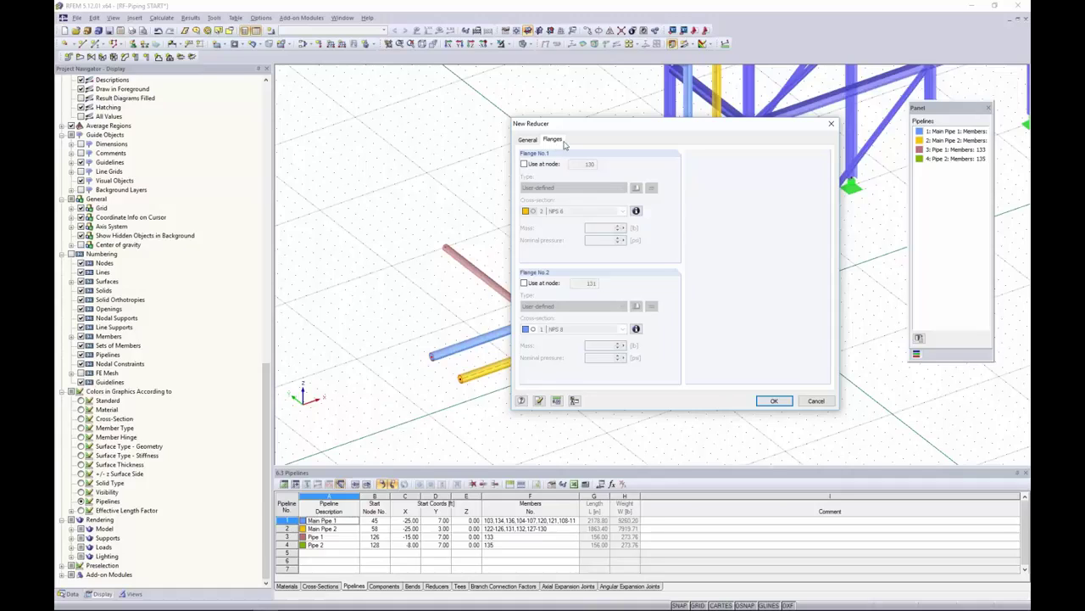
click(530, 140)
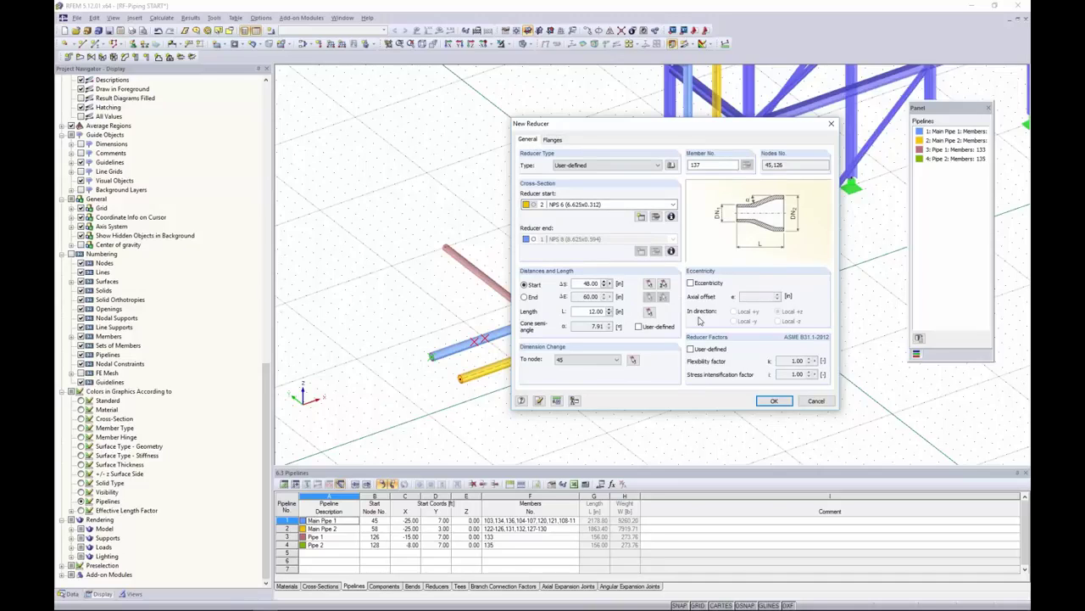
Insert the configured reducer into Main Pipe 1 and inspect its transition in the model
click(774, 400)
scroll(497, 359, up, 5)
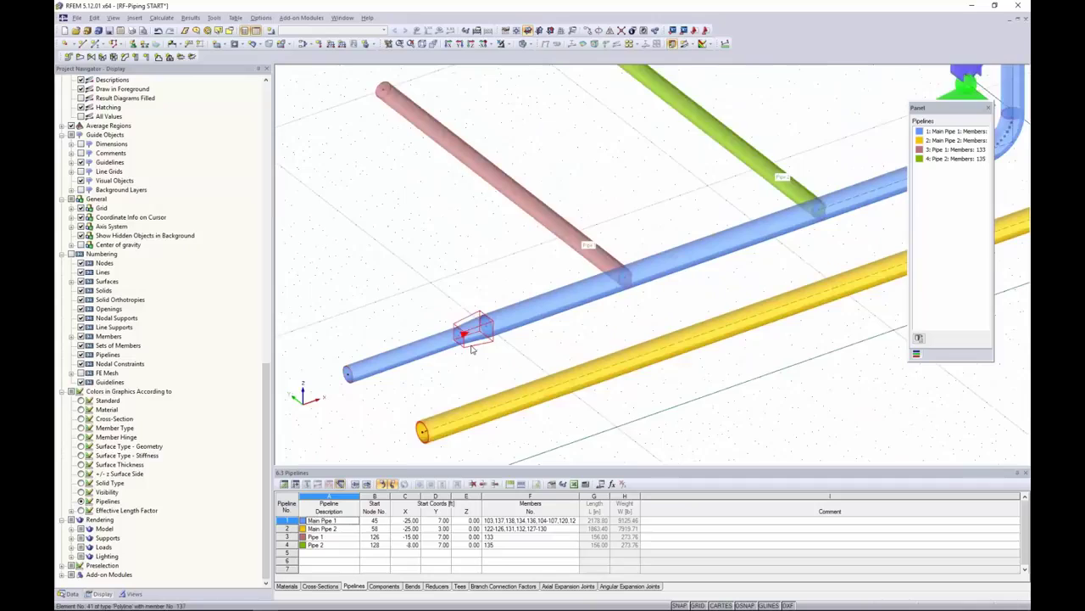
middle_drag(494, 364, 533, 355)
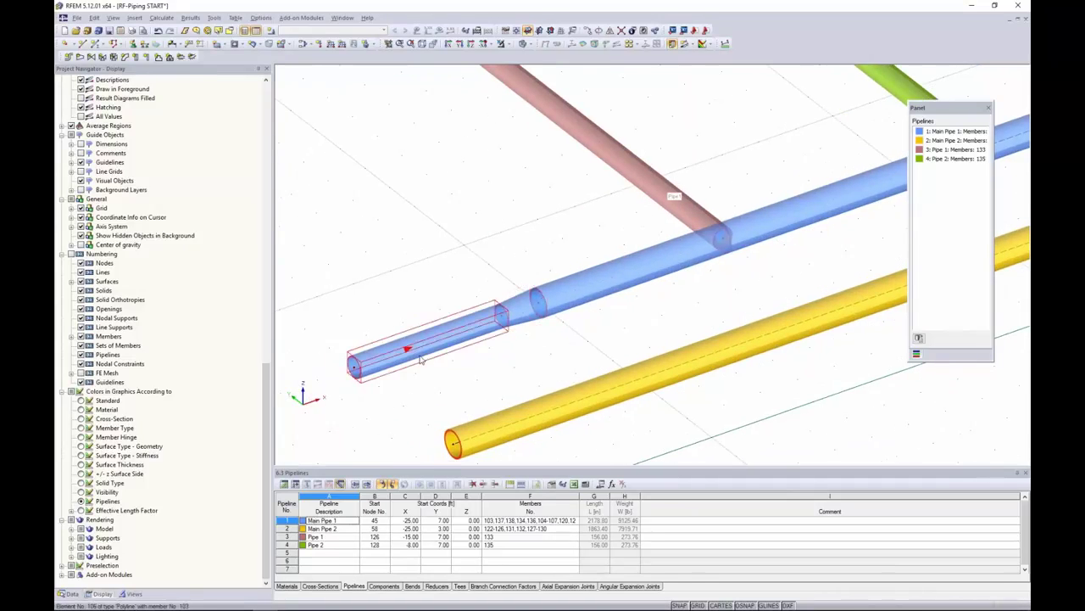
scroll(490, 354, down, 5)
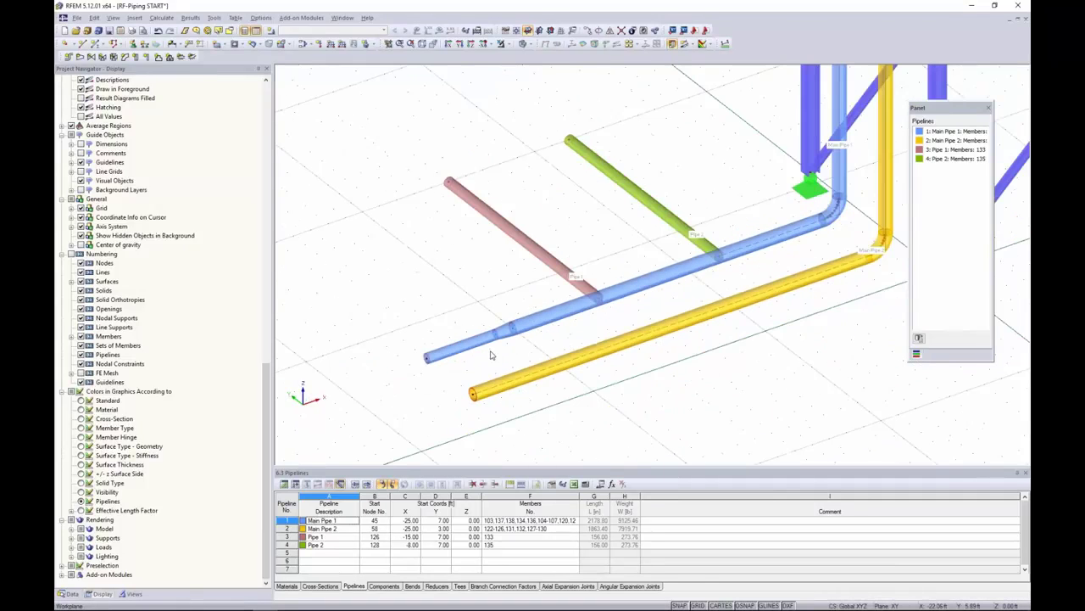
scroll(573, 345, down, 1)
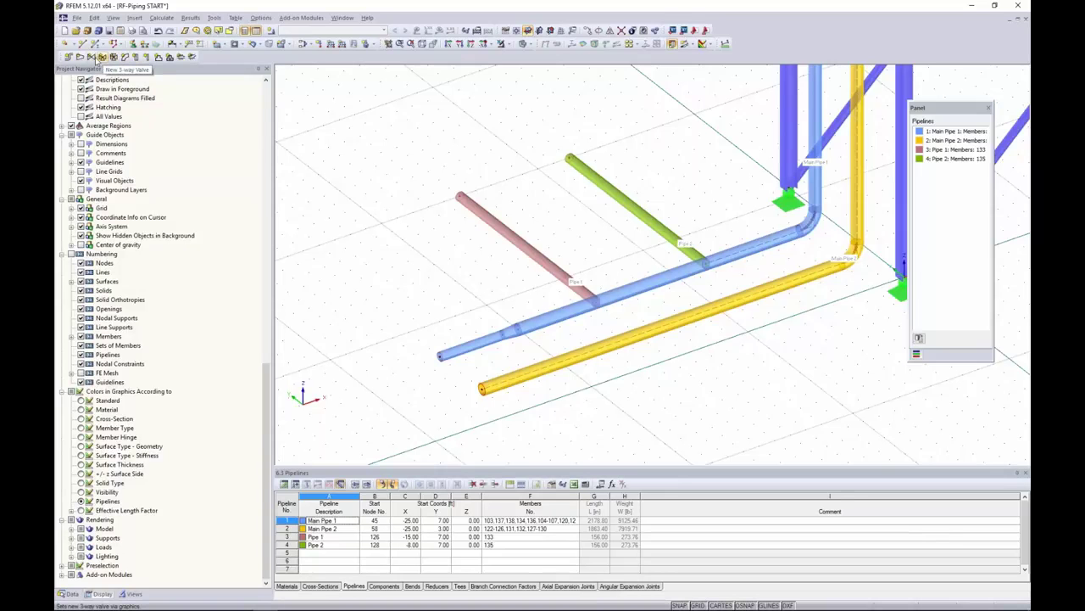
Start a valve on Main Pipe 2's ground-level run at the rack's far end, with a 12 in start distance and 12 in length
click(90, 57)
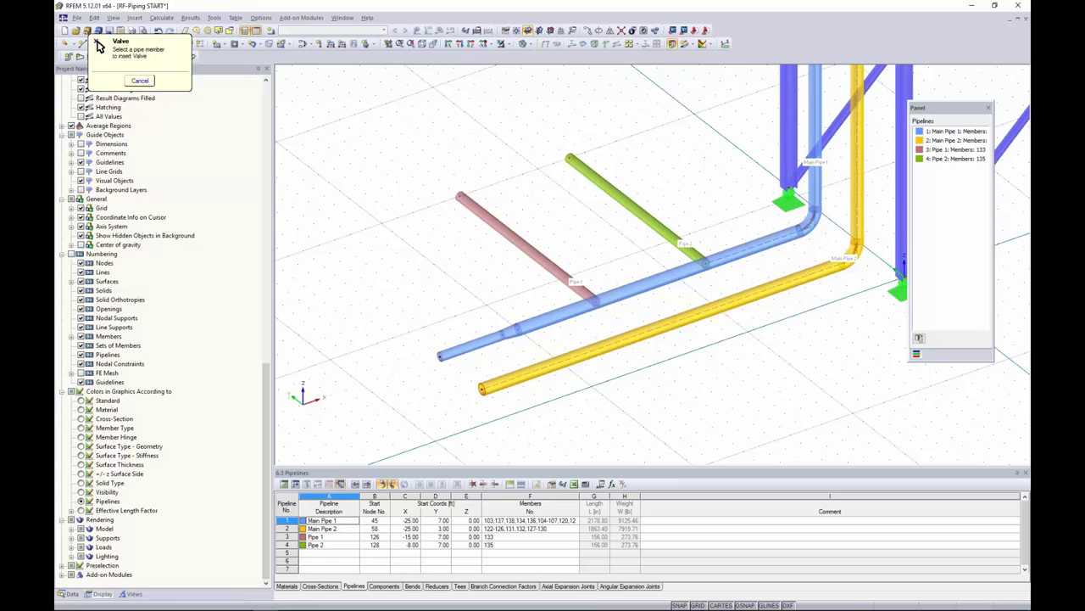
scroll(507, 278, down, 2)
scroll(507, 278, down, 3)
scroll(504, 367, up, 4)
scroll(645, 305, up, 3)
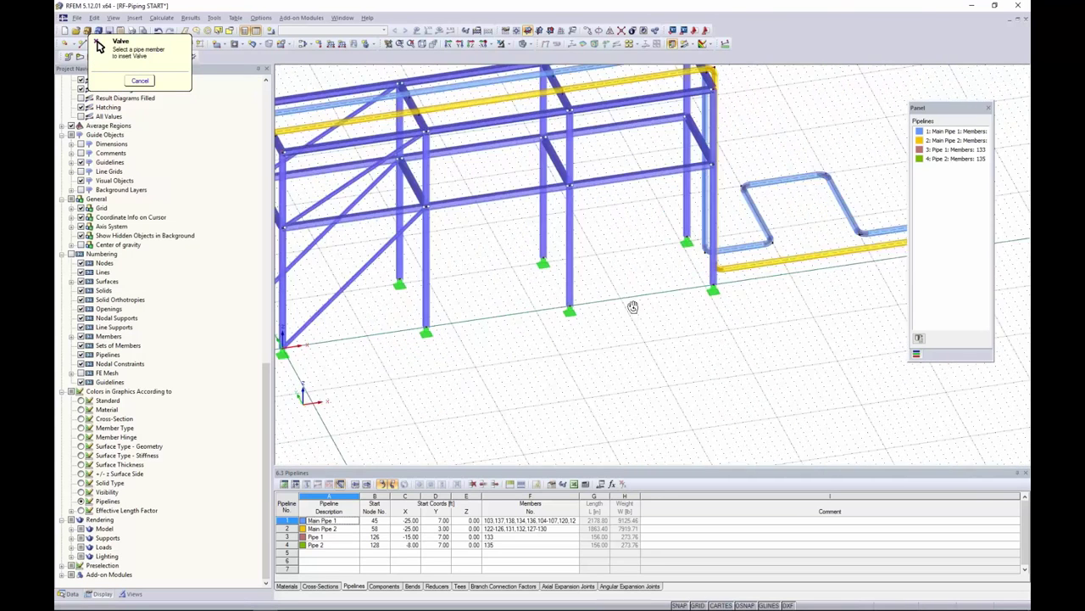
scroll(746, 303, up, 3)
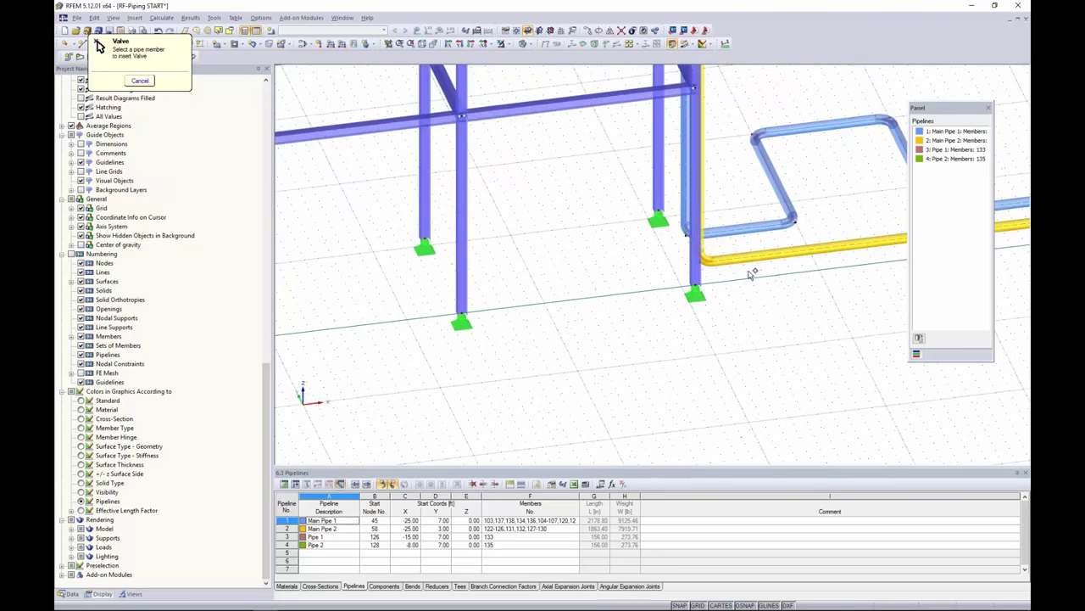
click(751, 259)
drag(632, 181, 519, 145)
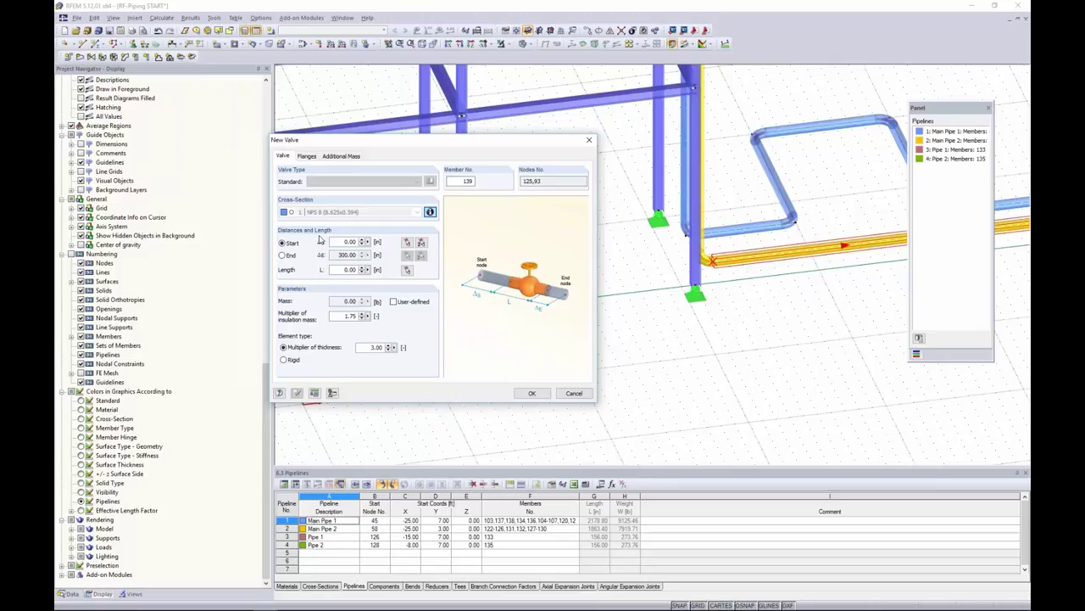
double_click(339, 242)
text(12)
double_click(350, 269)
text(12)
Add user-defined flanges at both valve ends, each with a 16 lb mass and 232 psi nominal pressure
click(307, 156)
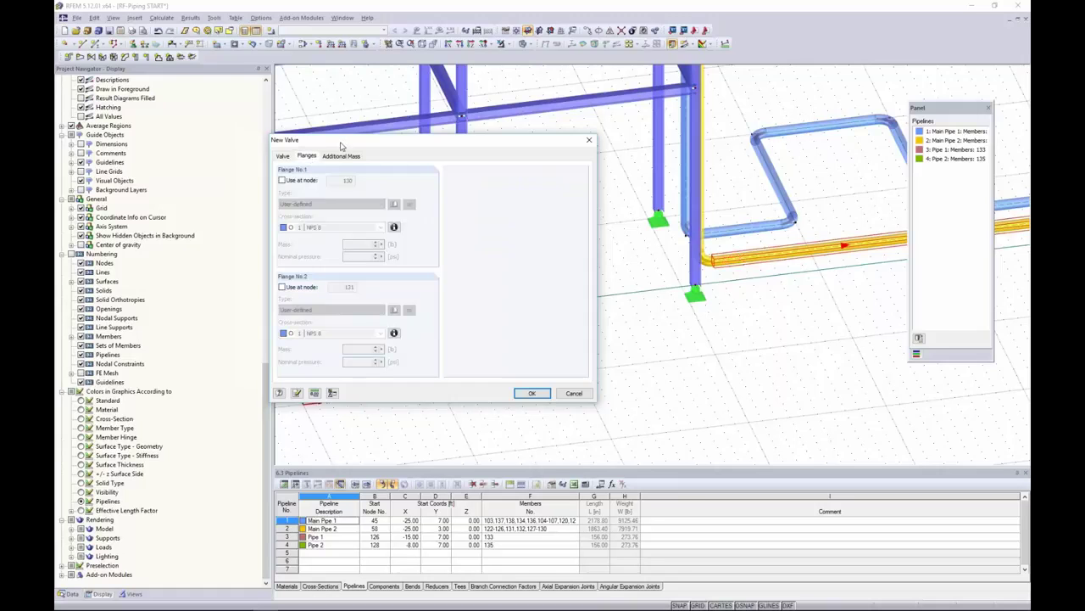
drag(328, 147, 358, 155)
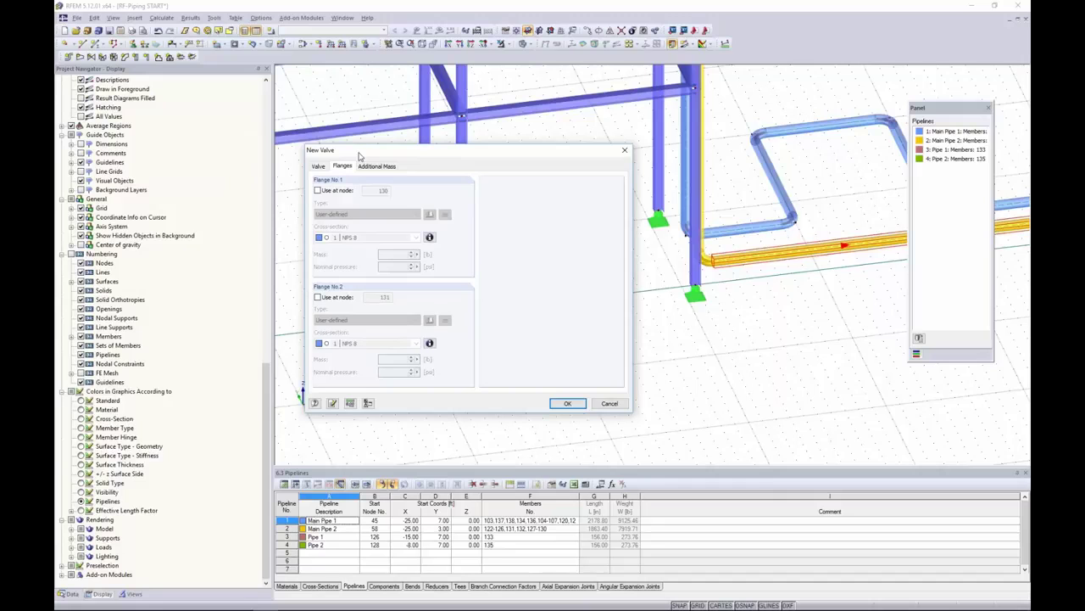
click(318, 190)
click(318, 297)
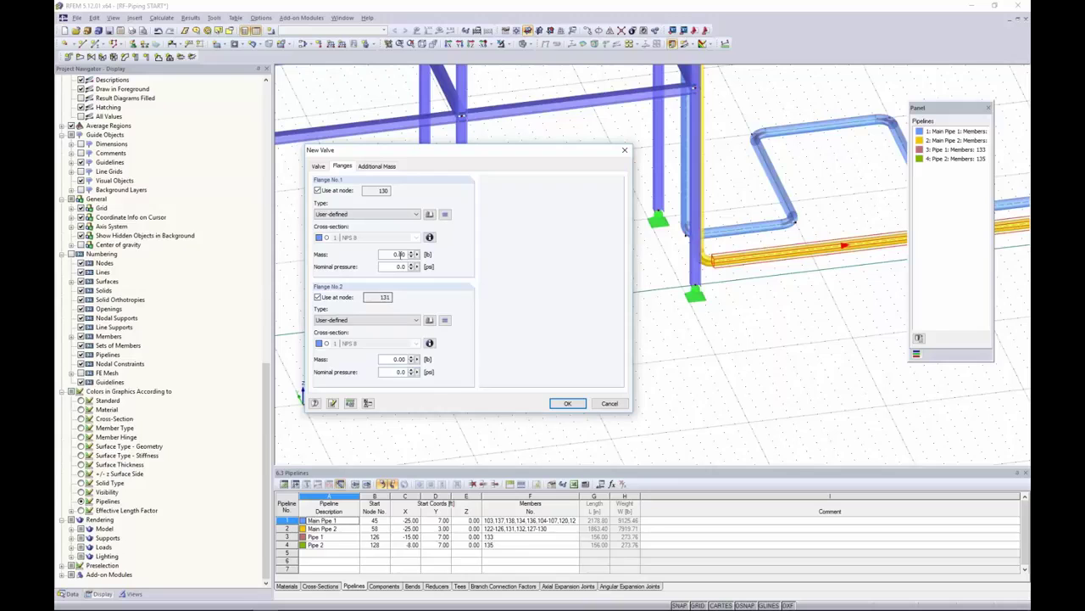
double_click(397, 253)
text(16)
key(Tab)
click(445, 214)
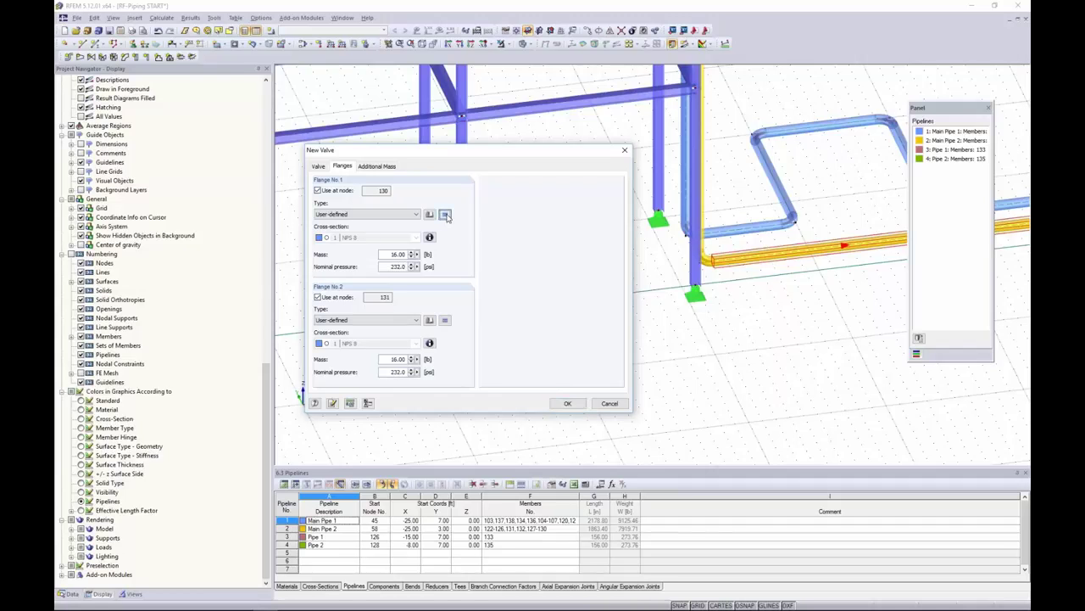
Review the valve's additional mass settings, insert the flanged valve into Main Pipe 2 and inspect it in the model
click(383, 168)
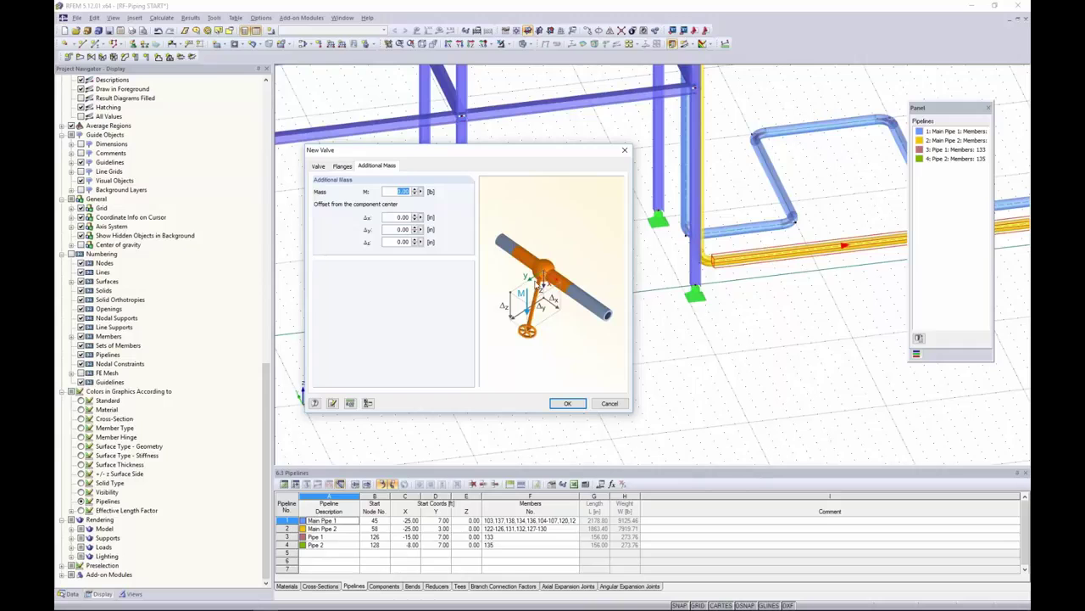
click(318, 166)
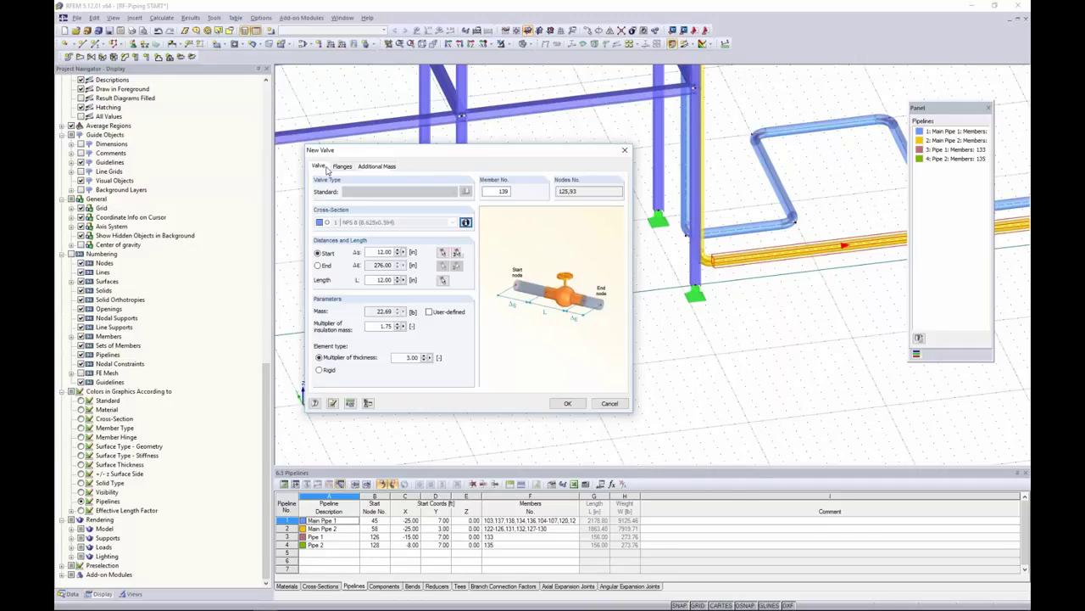
click(567, 403)
scroll(731, 256, up, 5)
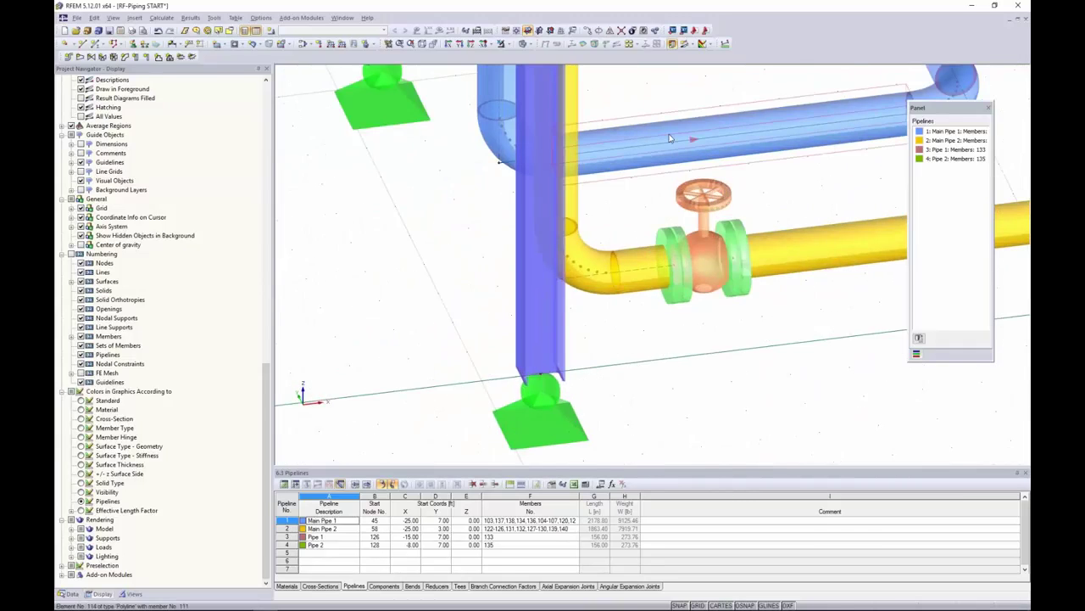
scroll(702, 313, down, 3)
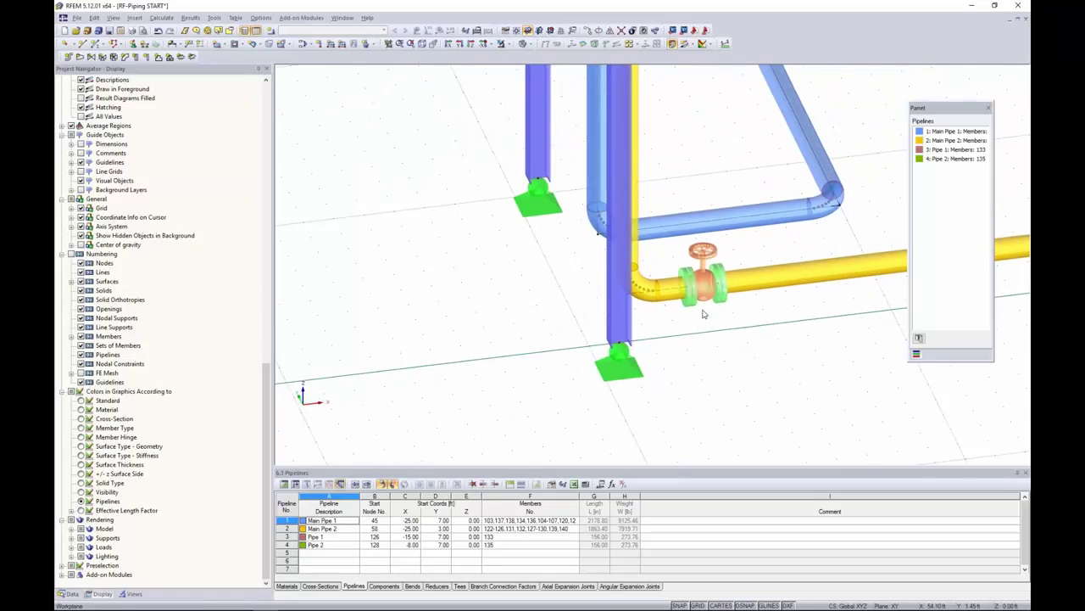
scroll(702, 313, down, 3)
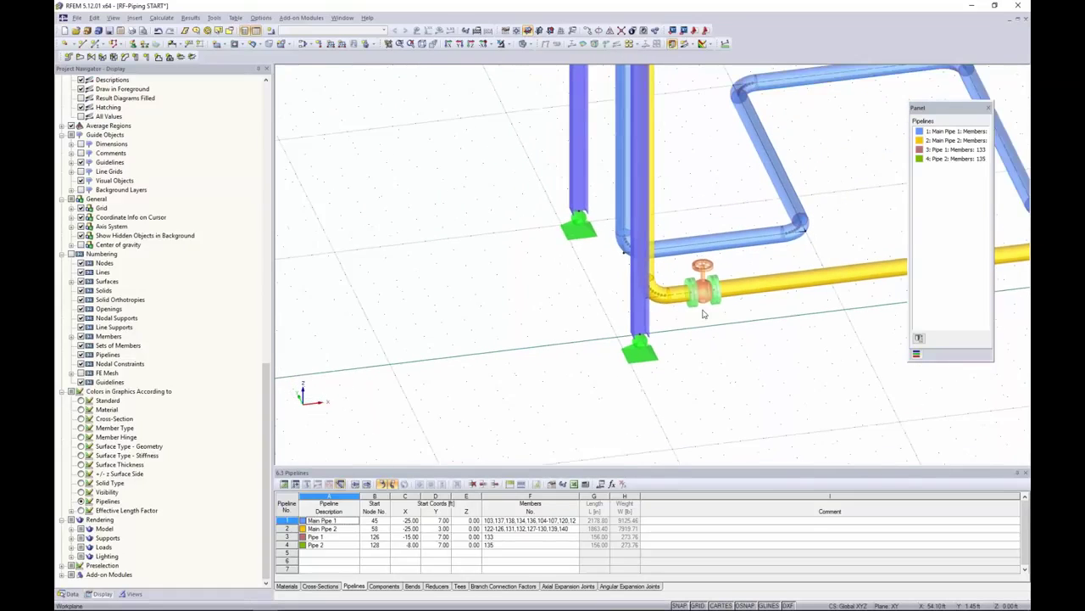
scroll(702, 314, down, 5)
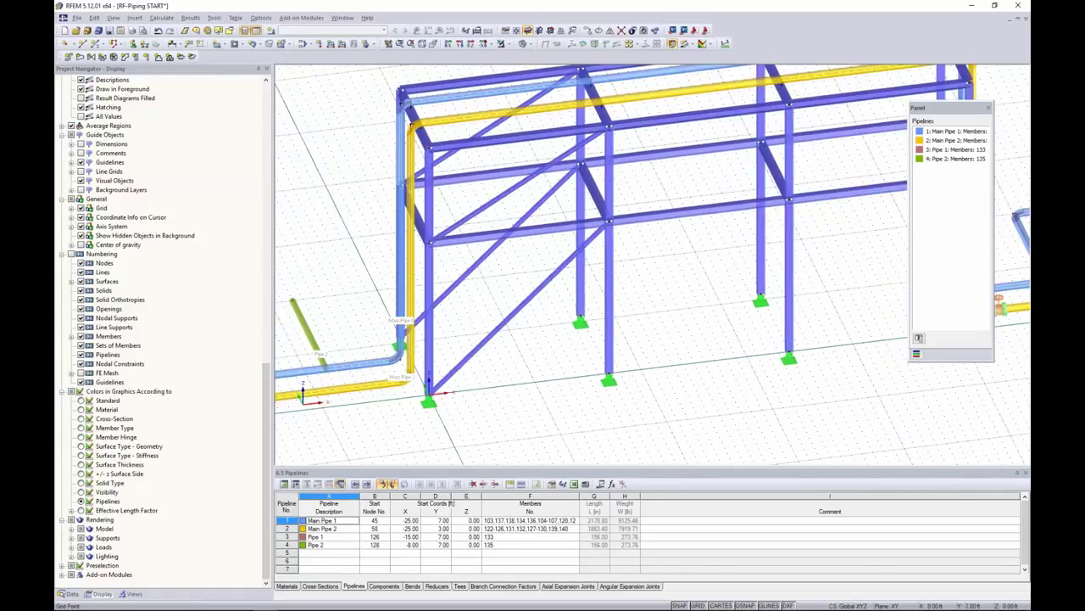
Start a 3-way valve at Pipe 1's junction with Main Pipe 1 and set all three segment lengths to 12 in
middle_drag(427, 352, 685, 305)
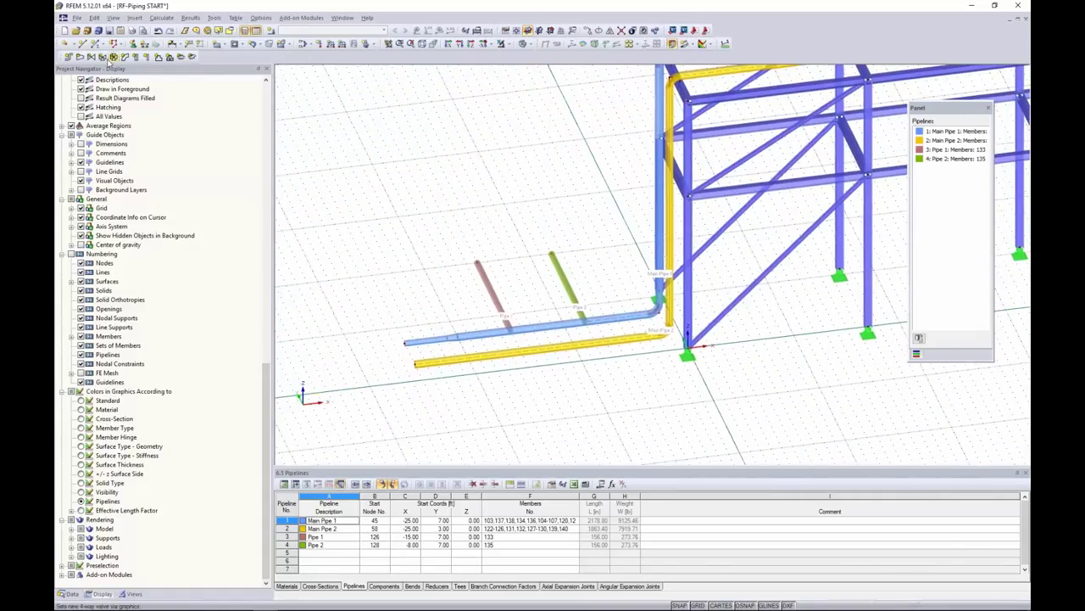
click(101, 56)
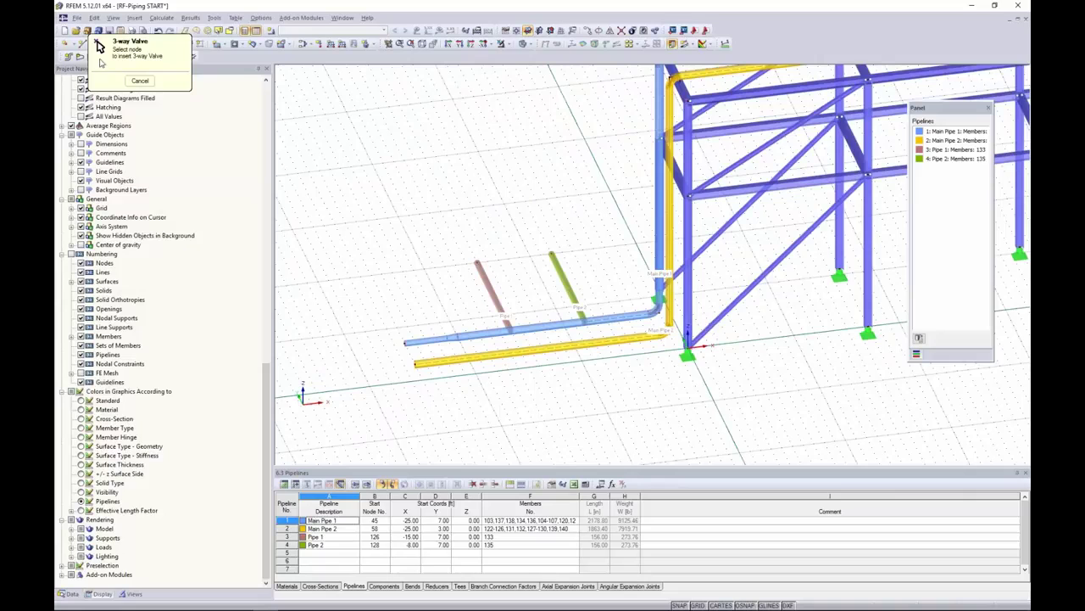
scroll(469, 329, up, 3)
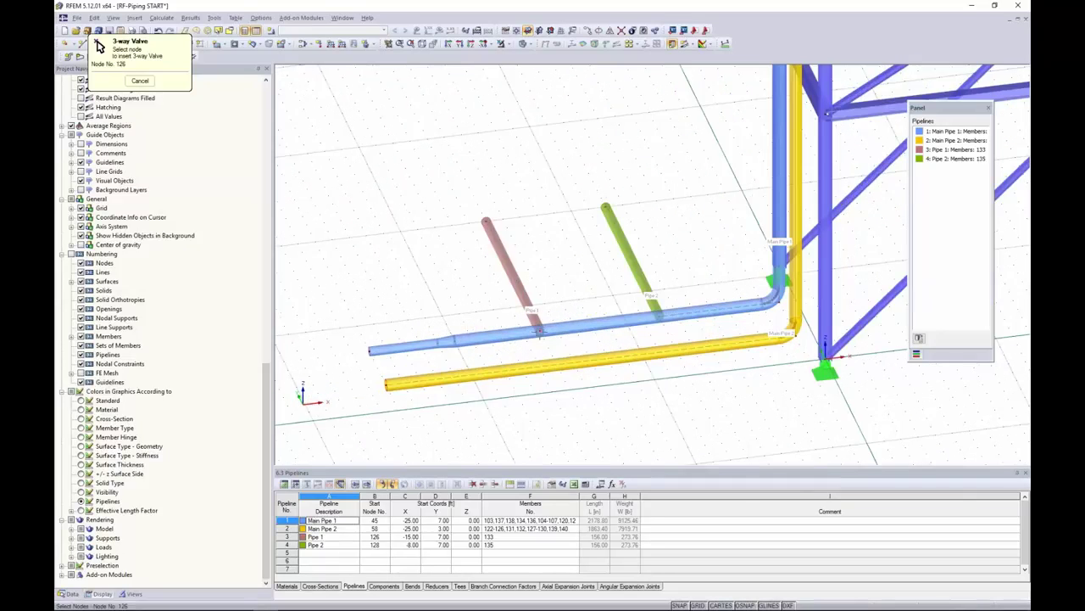
click(539, 331)
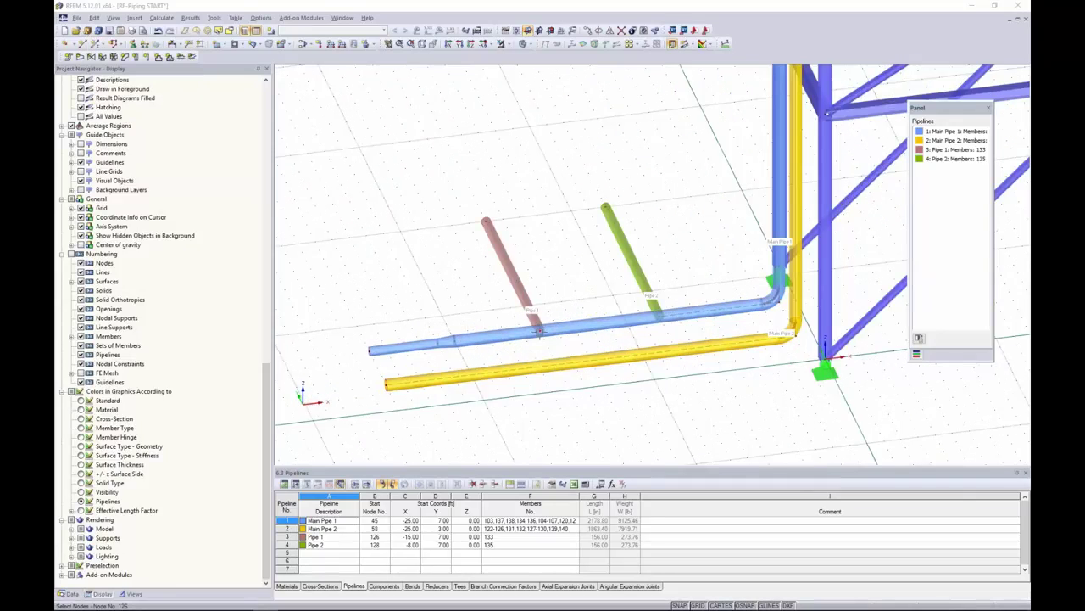
drag(549, 179, 746, 105)
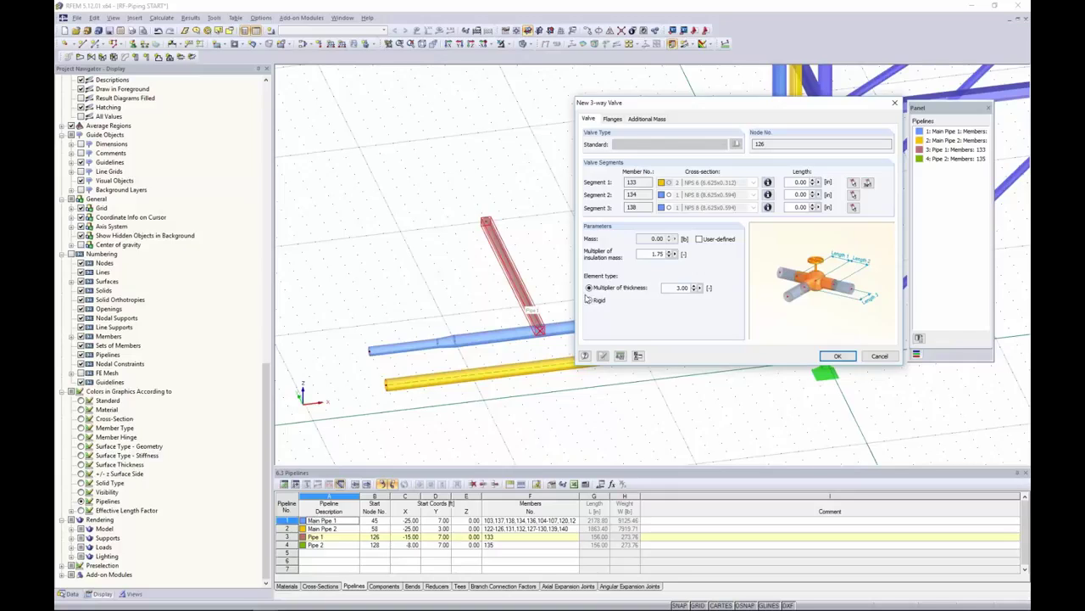
drag(796, 181, 818, 207)
text(1212)
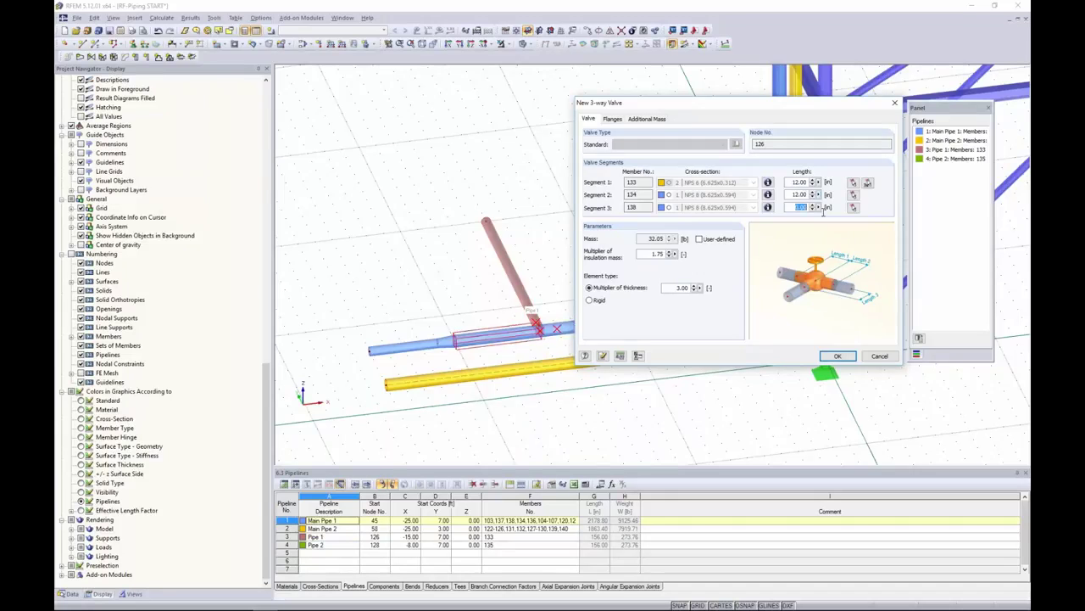
text(12)
Enable flanges at all three valve ends and give Flange No. 1 a 16 lb mass and 232 psi nominal pressure
click(613, 119)
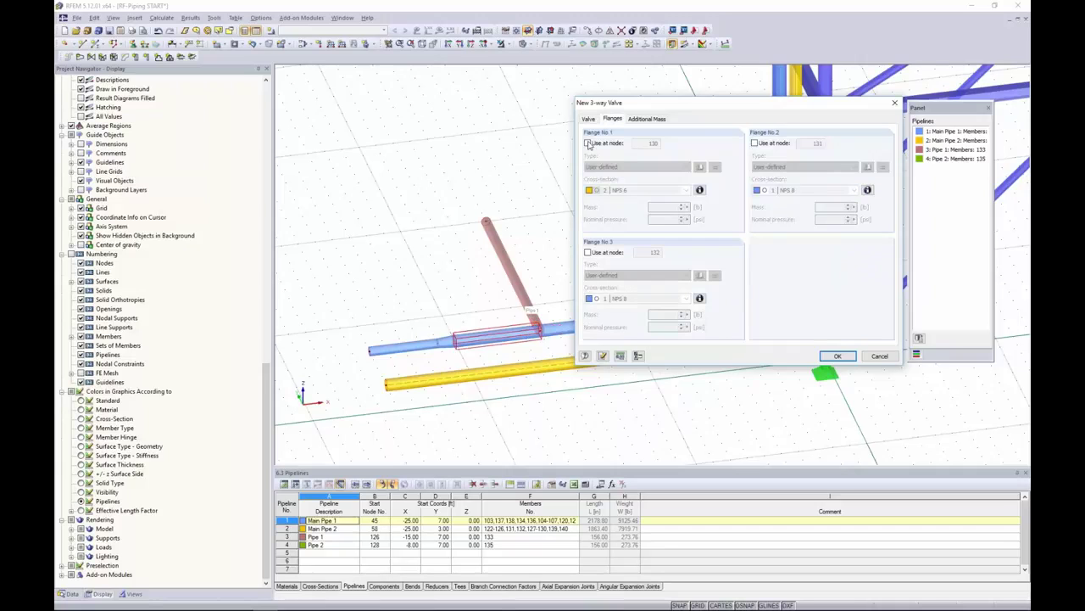
click(587, 142)
click(754, 142)
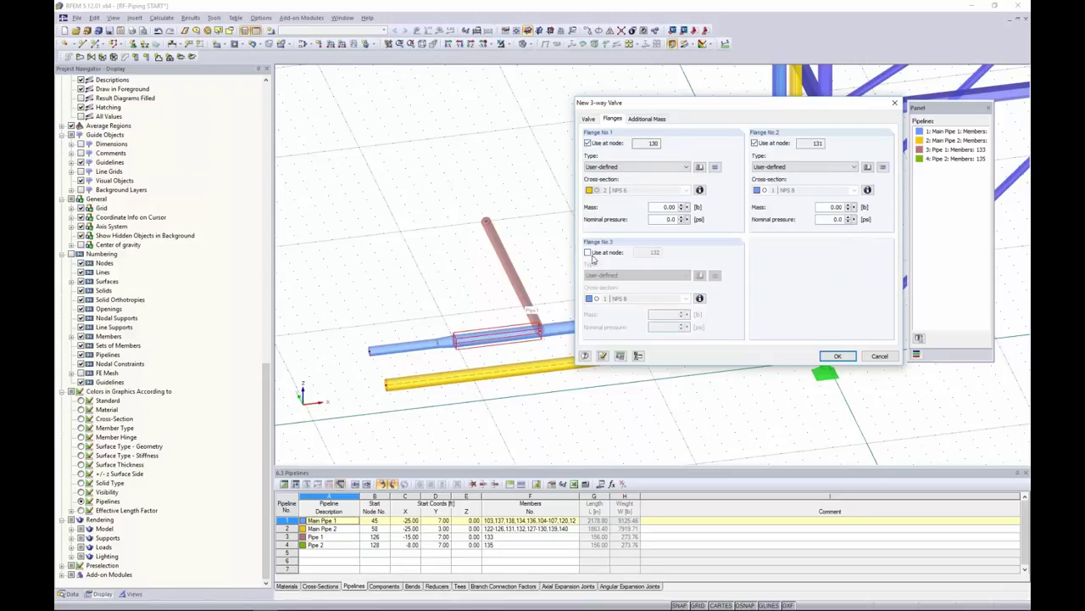
click(588, 252)
double_click(670, 207)
text(16)
key(Tab)
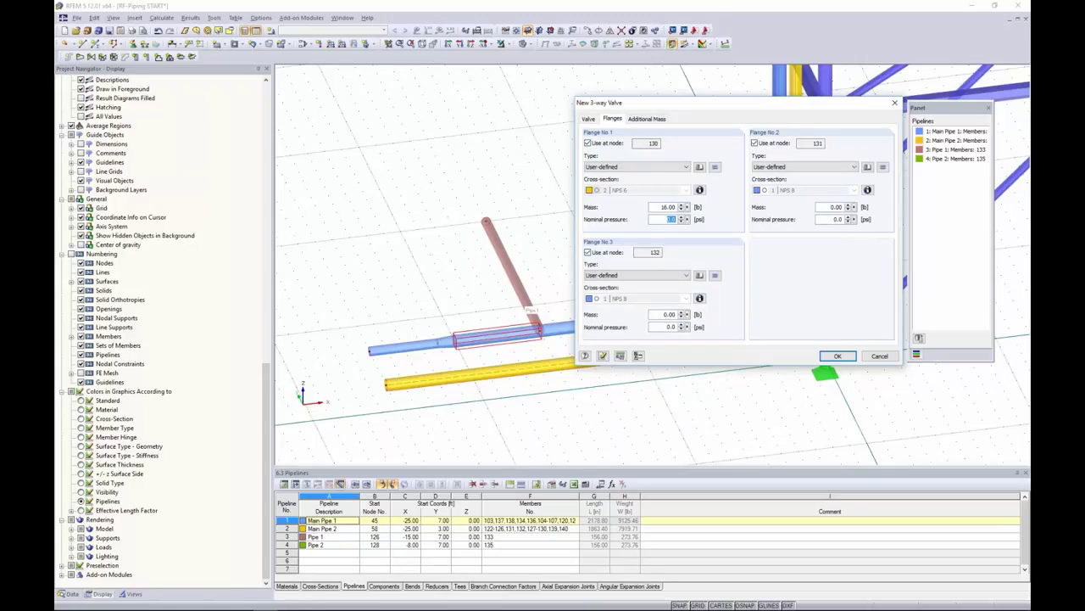
key(Tab)
click(715, 168)
double_click(835, 207)
drag(723, 119, 662, 148)
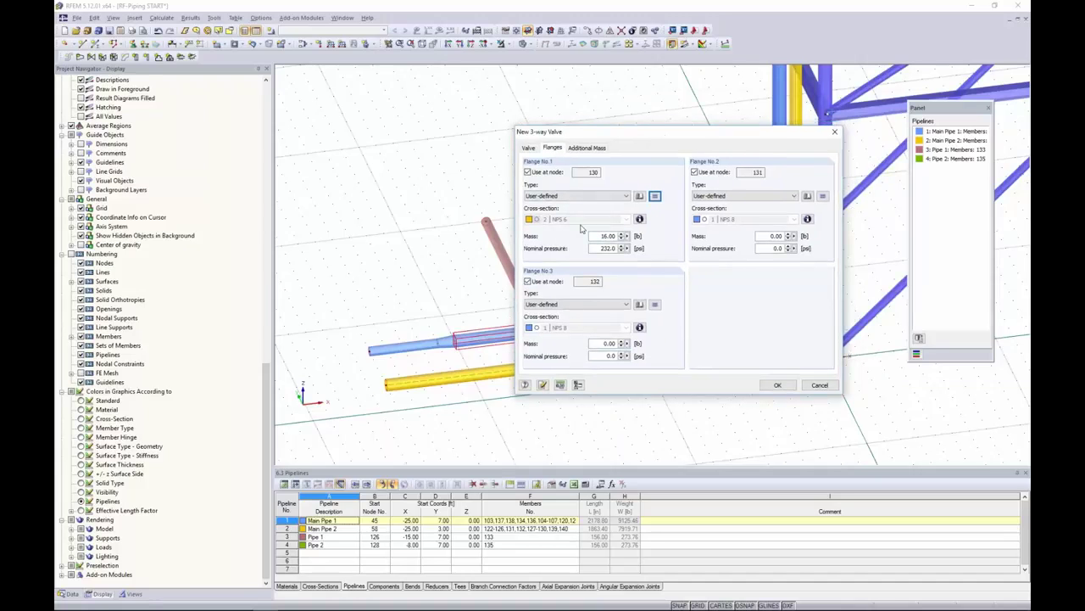
Set Flange No. 2's mass to 16 lb and nominal pressure to 232 psi, and apply the same data to the other NPS 8 flange
click(775, 236)
text(16)
click(770, 248)
text(232)
click(823, 197)
Review the additional mass and segment settings, insert the 3-way valve, and inspect it in the model
click(591, 149)
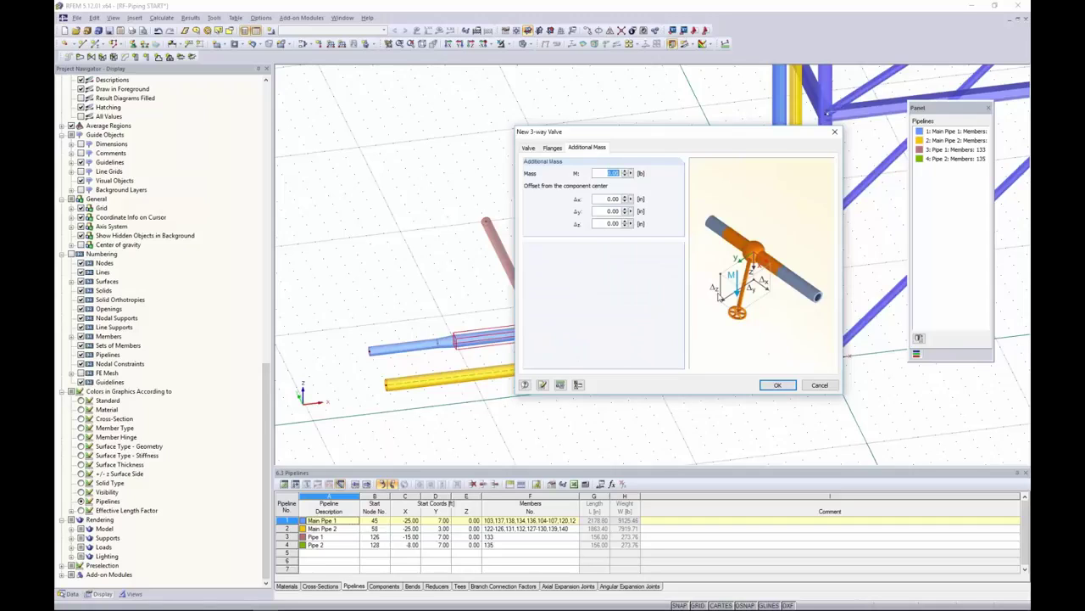
click(528, 148)
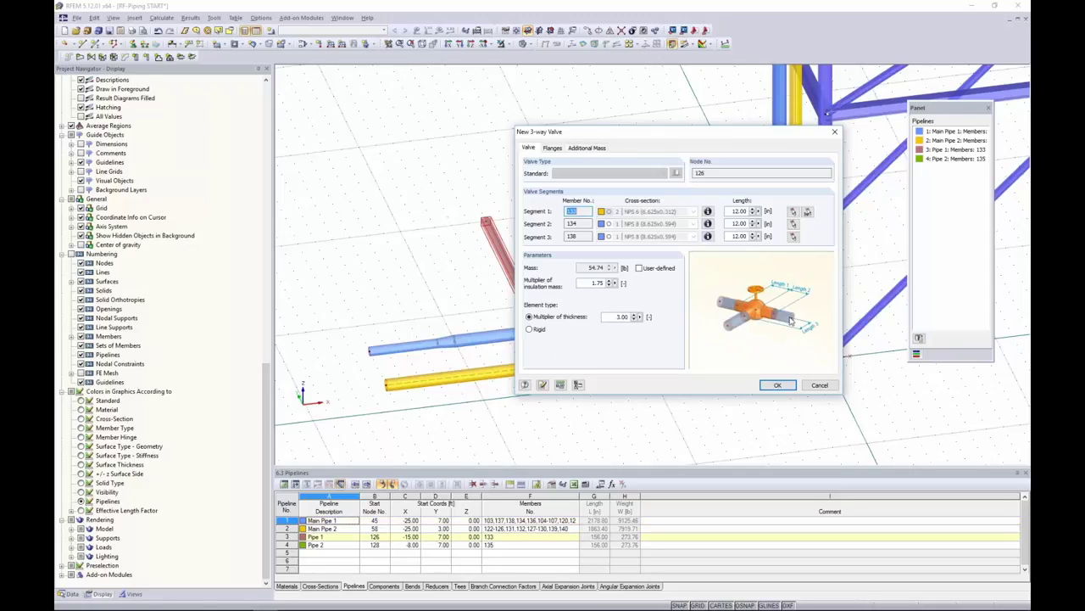
click(779, 385)
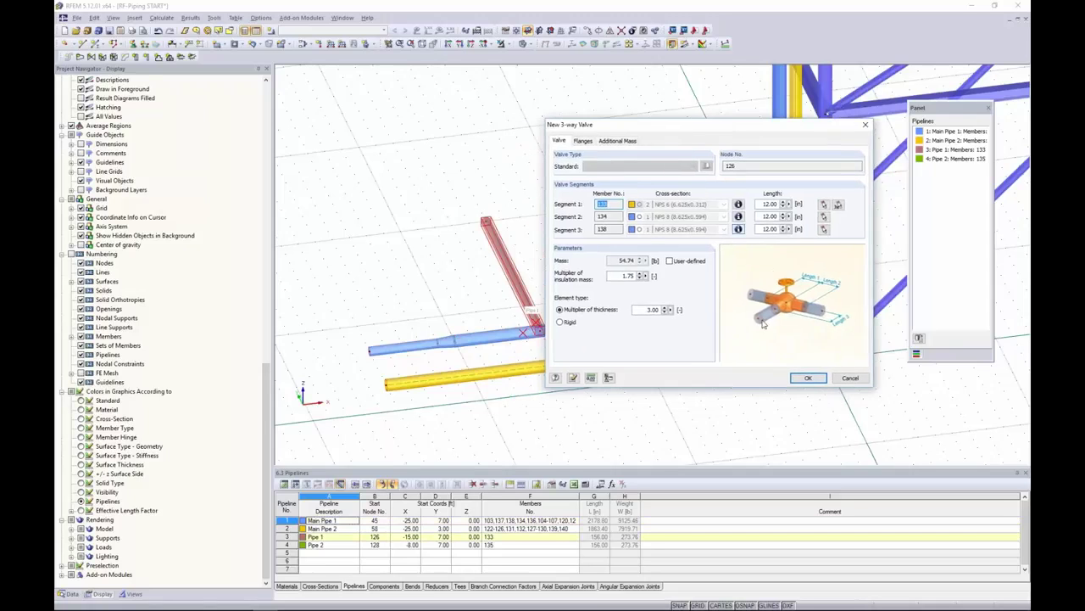
scroll(625, 274, up, 3)
scroll(594, 267, down, 3)
ctrl+middle_drag(591, 266, 567, 243)
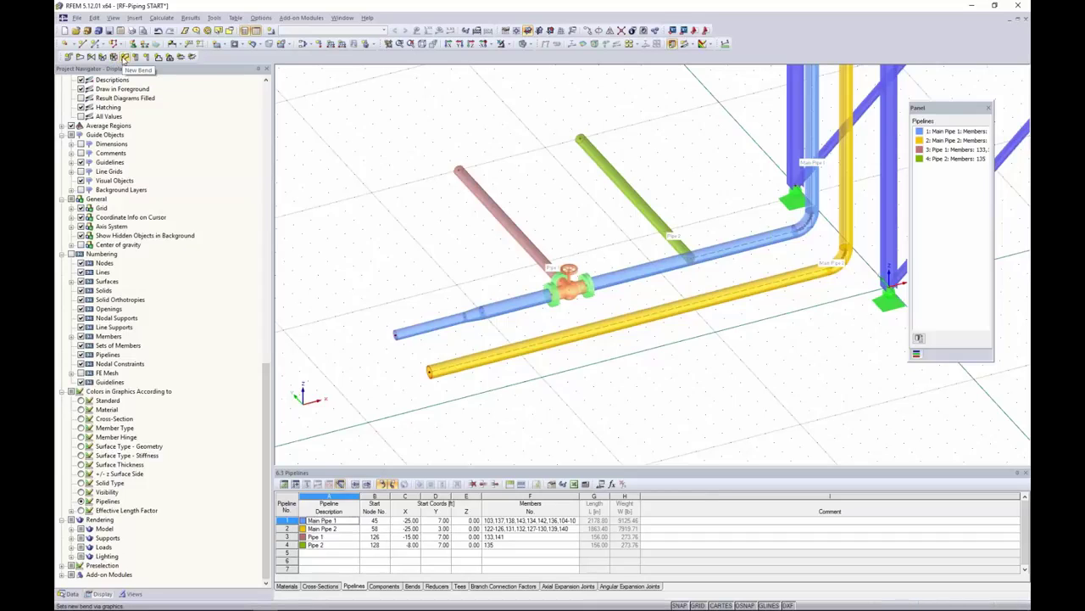
middle_drag(701, 191, 644, 211)
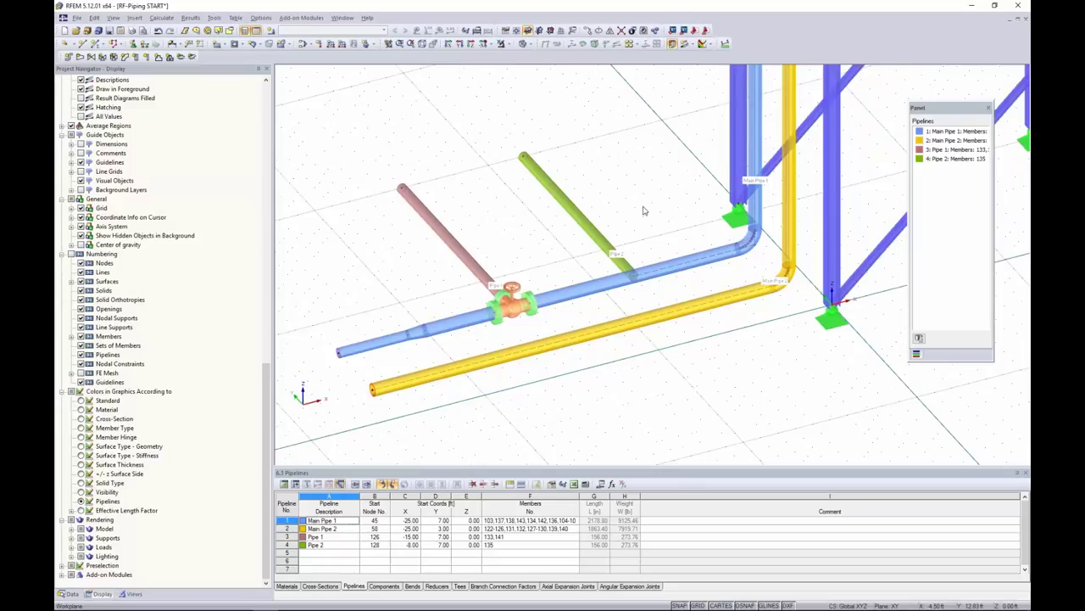
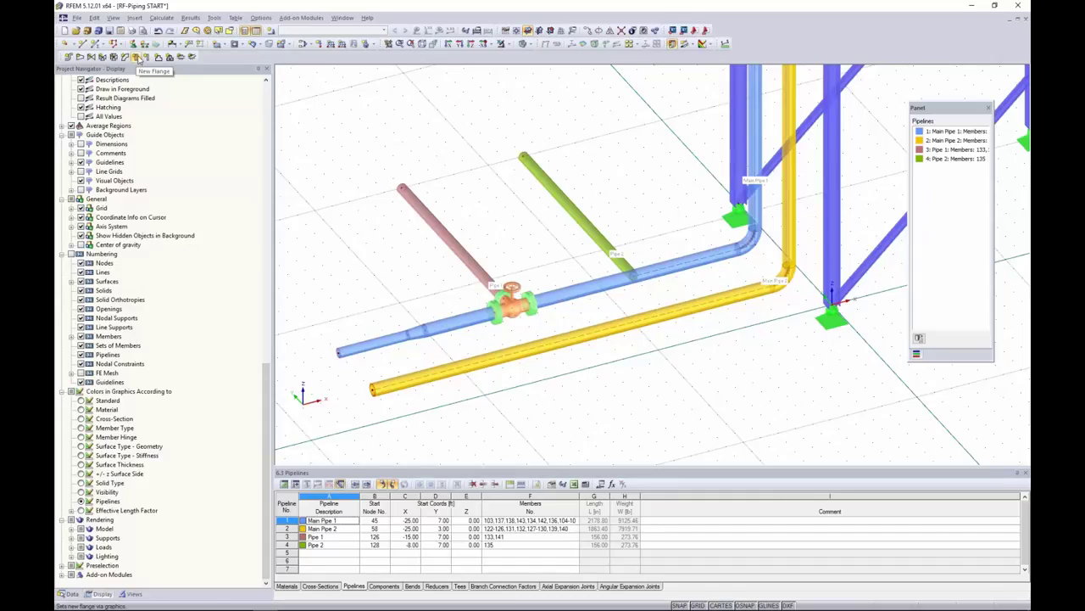
Examine the flanges on the inserted 3-way valve in the model
click(138, 58)
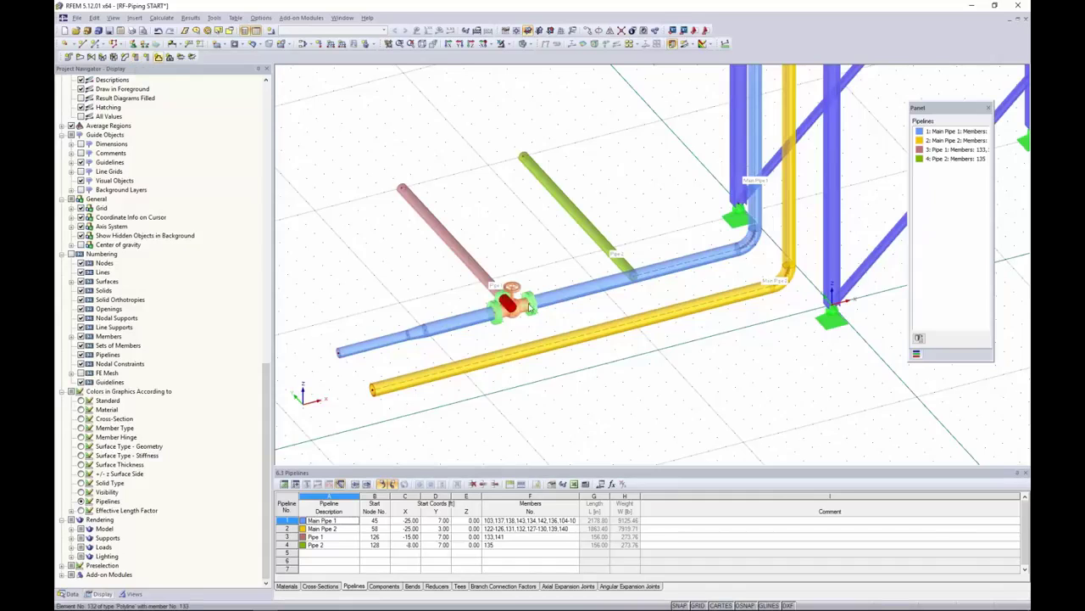
scroll(532, 312, up, 4)
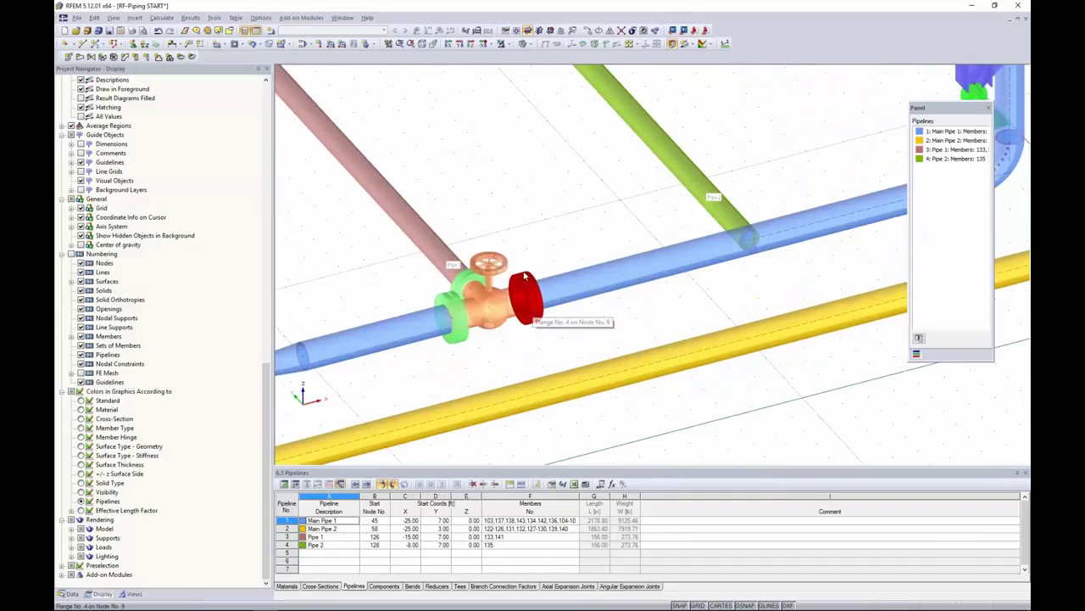
click(539, 311)
scroll(617, 274, down, 3)
scroll(680, 263, down, 3)
scroll(537, 245, up, 2)
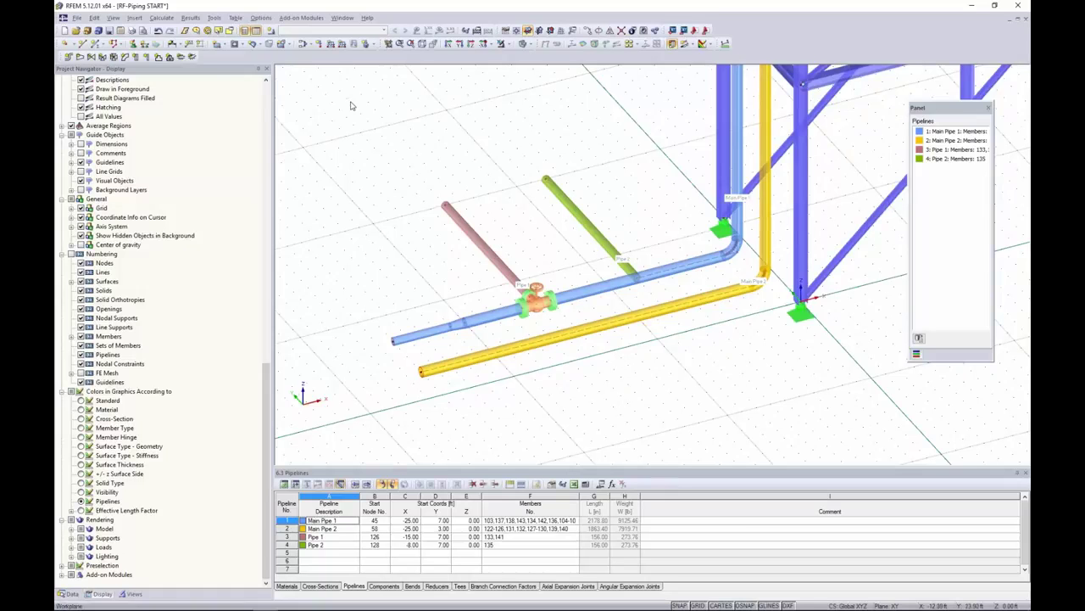
Review the new tee settings for Pipe 2's junction with Main Pipe 1 without inserting a tee
click(146, 57)
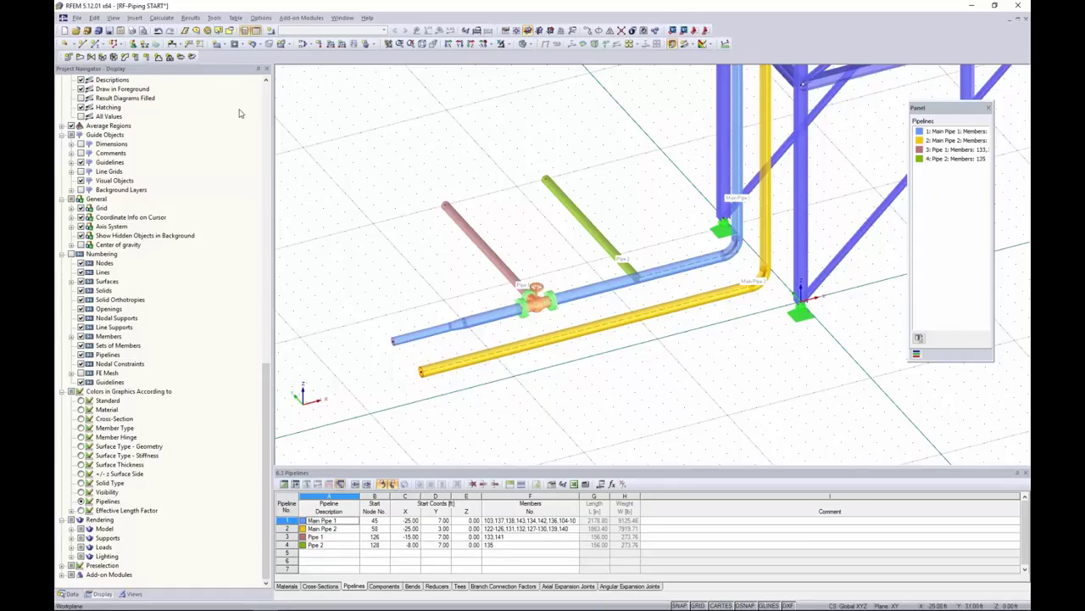
click(158, 57)
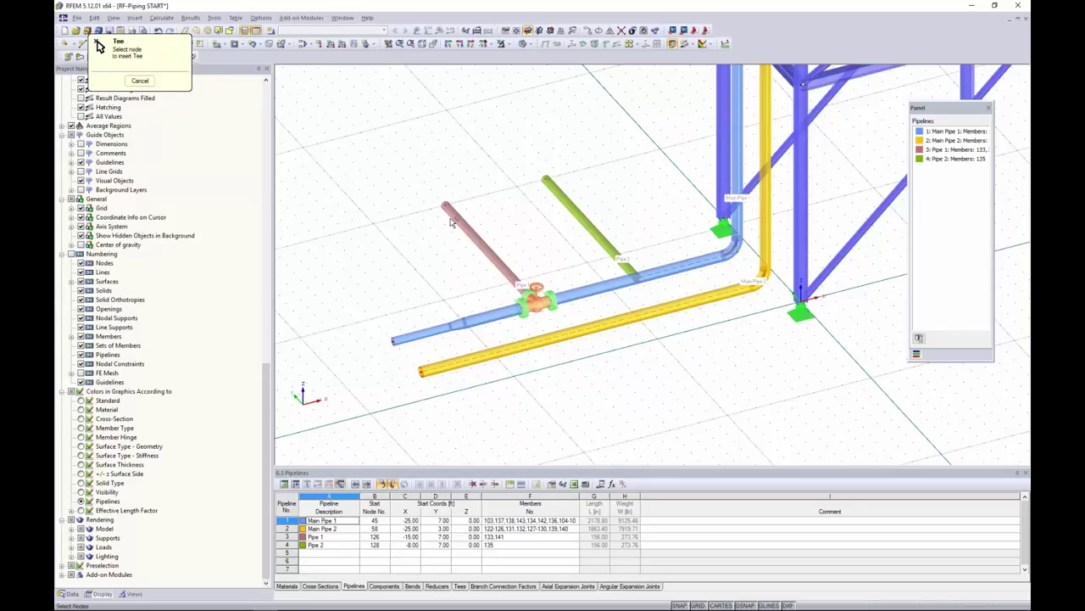
click(637, 280)
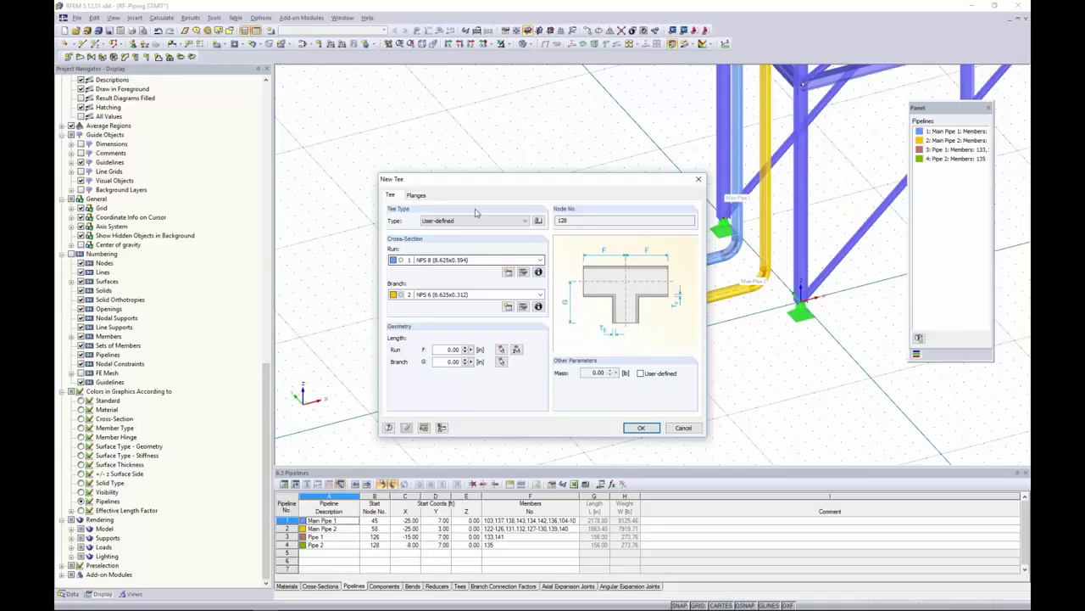
drag(501, 180, 341, 155)
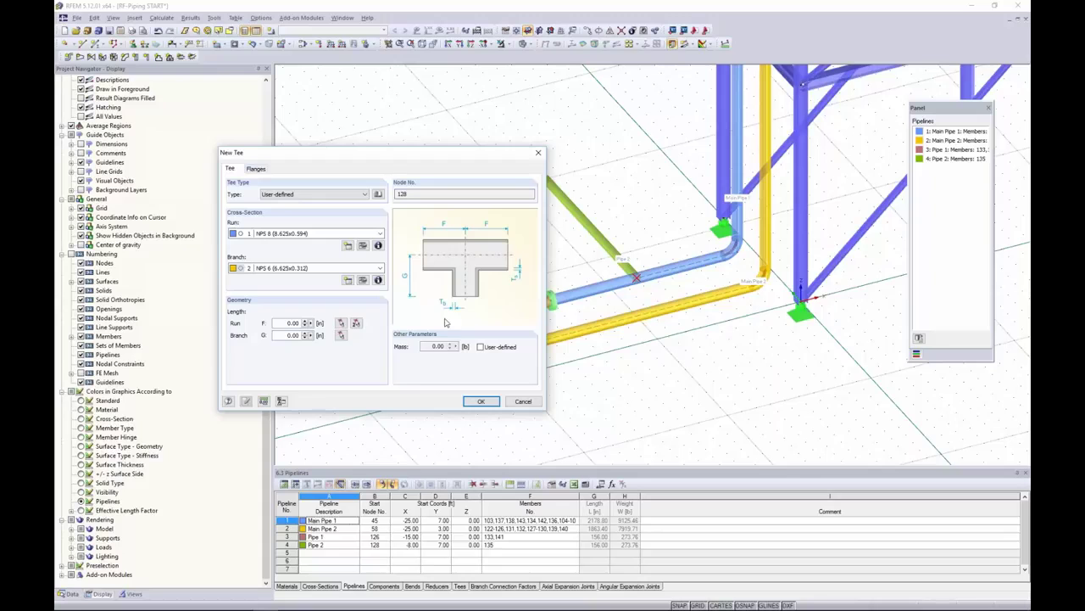
click(522, 402)
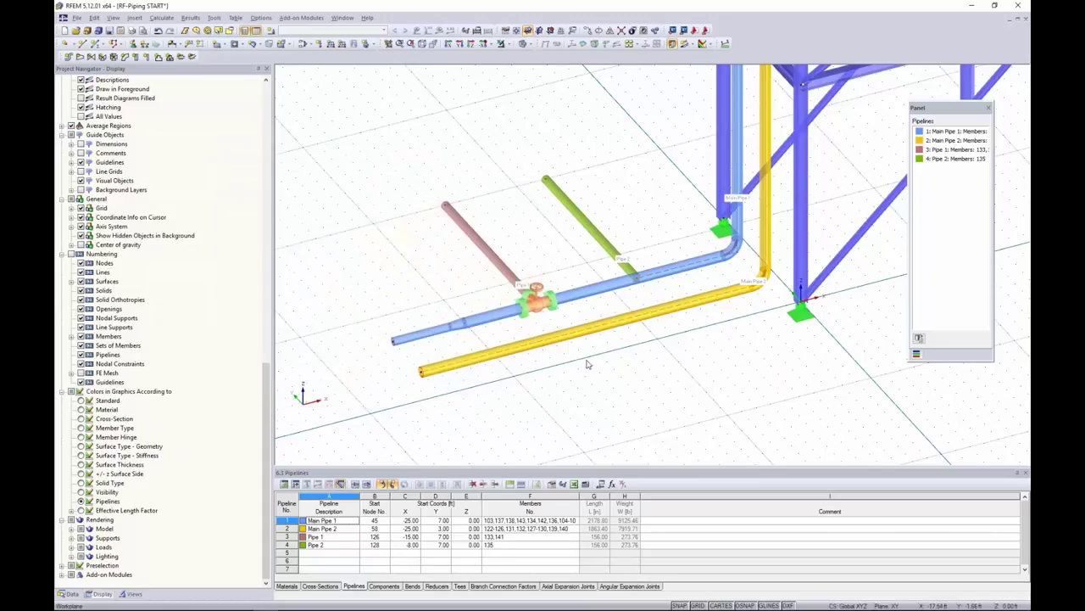
Start branch connection factors at Pipe 2's junction with Main Pipe 1, using the reinforced fabricated tee type
click(169, 57)
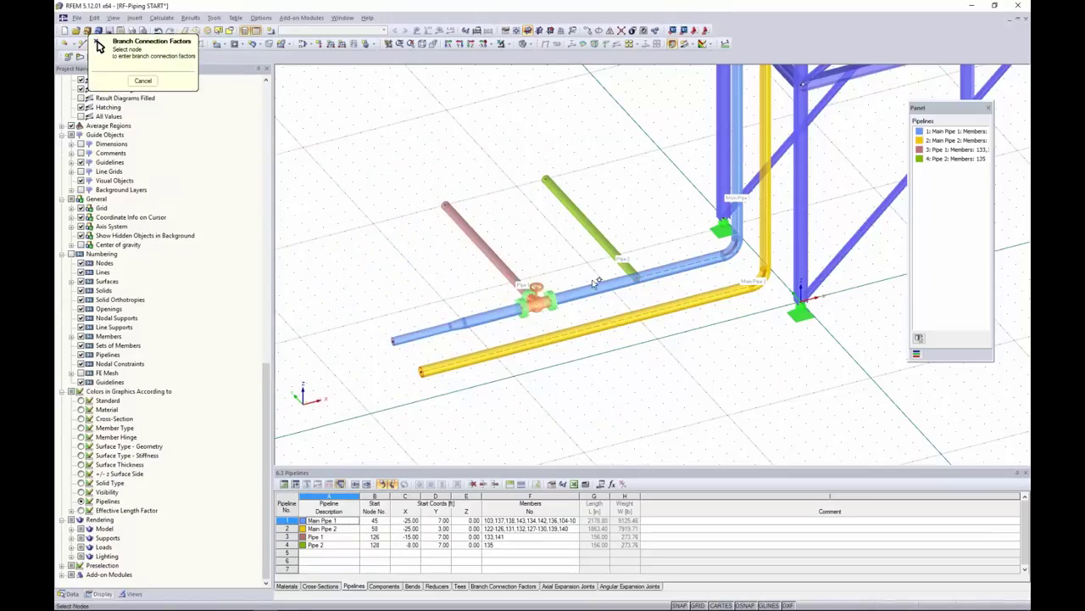
click(638, 283)
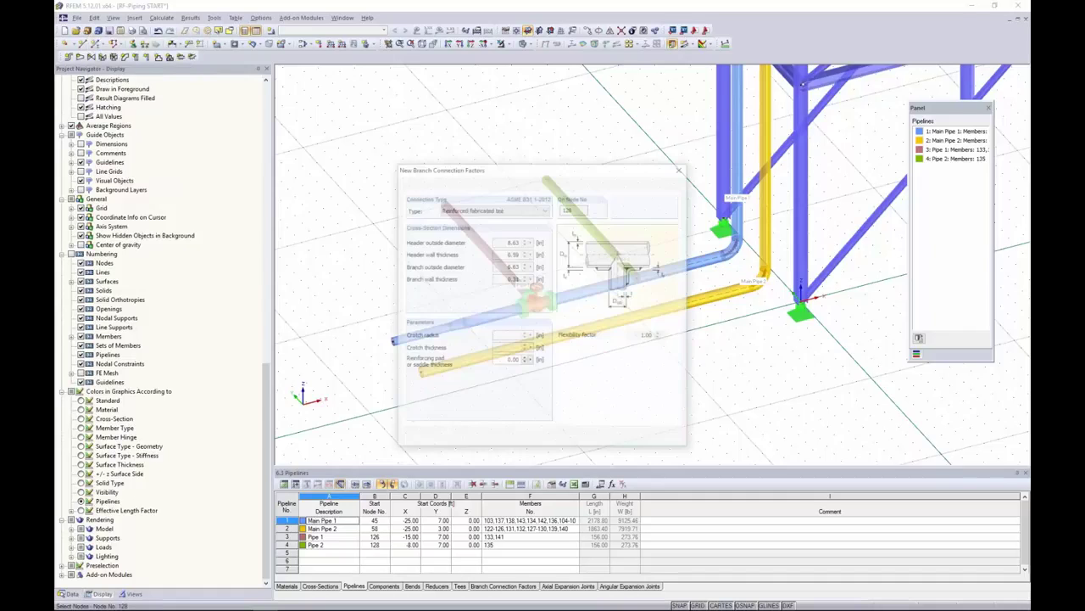
drag(669, 170, 469, 151)
click(362, 188)
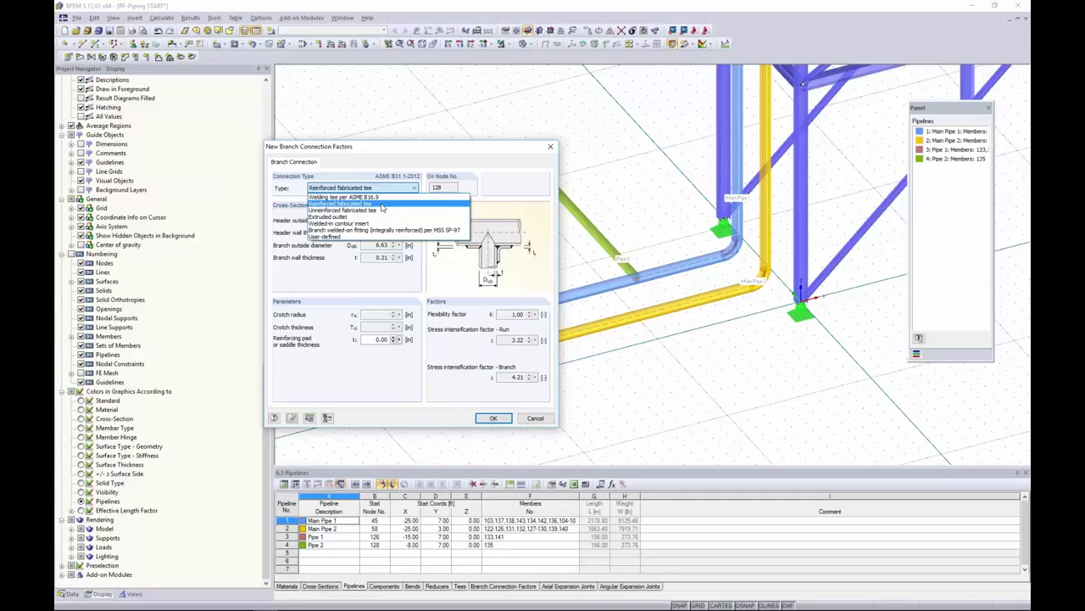
click(382, 206)
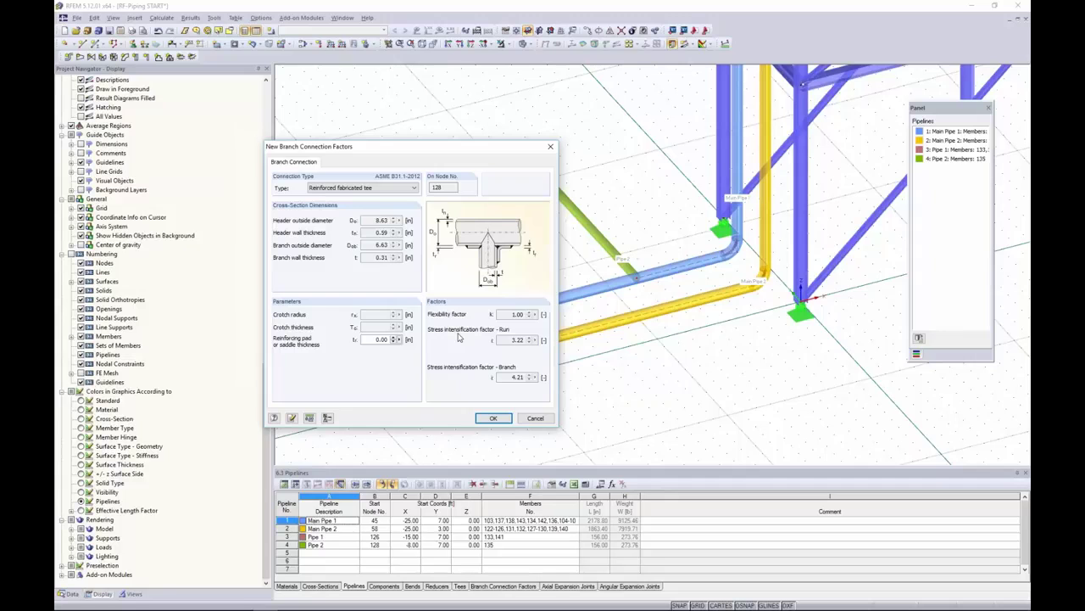
Set the reinforcing pad thickness to 0.25 in, apply the branch connection factors, and inspect the junction
click(373, 340)
text(0.25)
click(496, 418)
scroll(610, 297, up, 5)
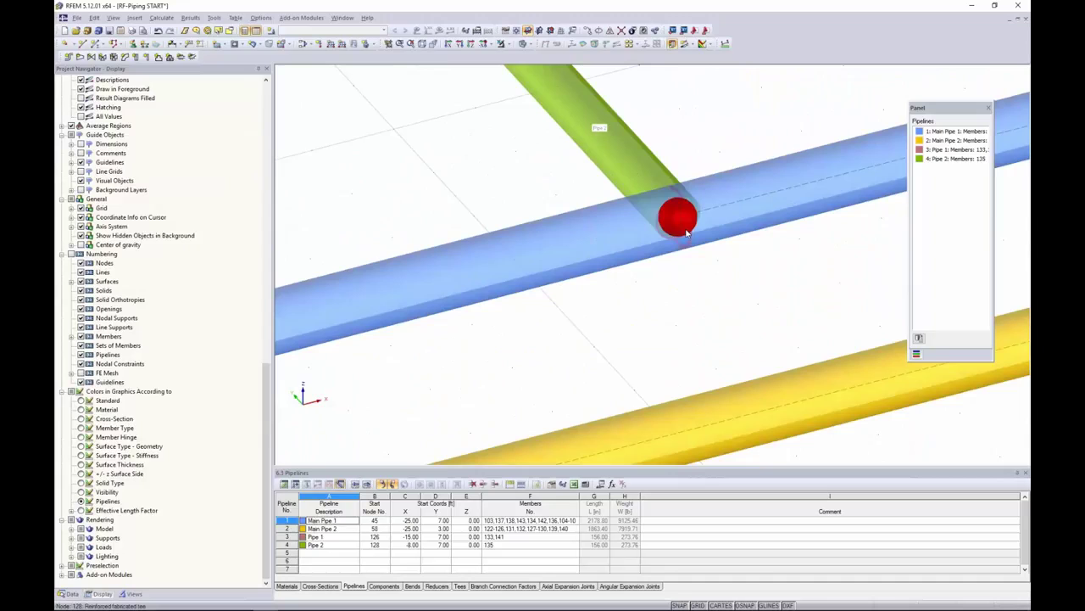
scroll(697, 276, down, 5)
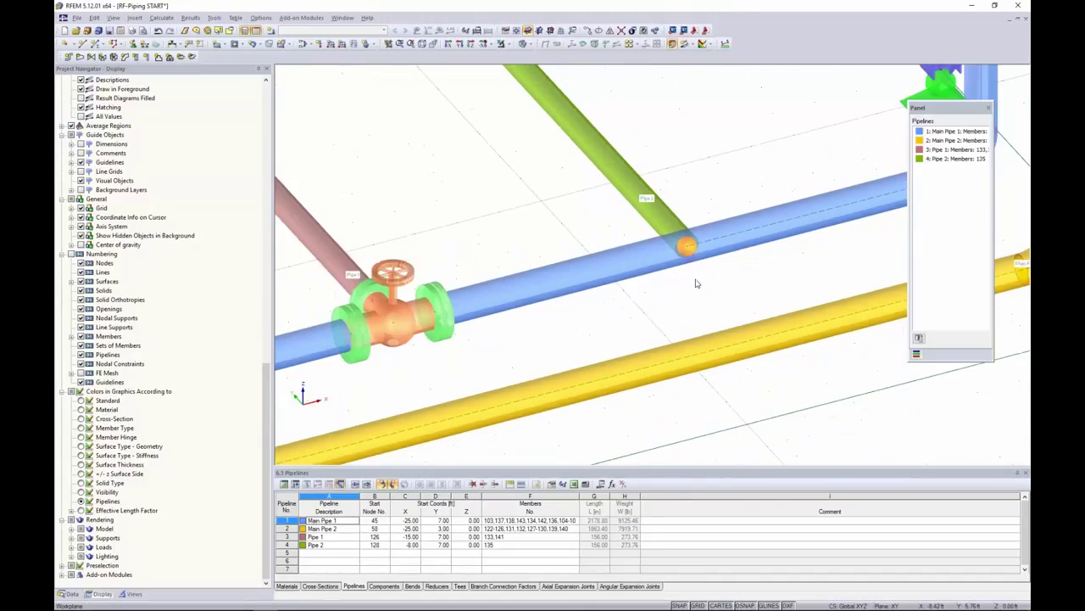
scroll(691, 282, down, 2)
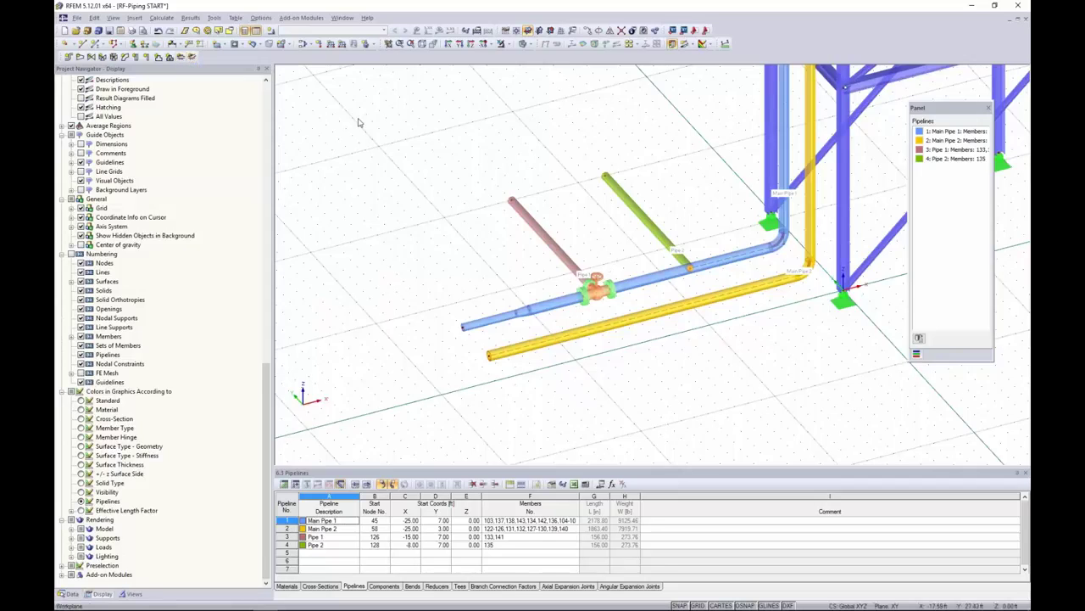
scroll(455, 208, down, 4)
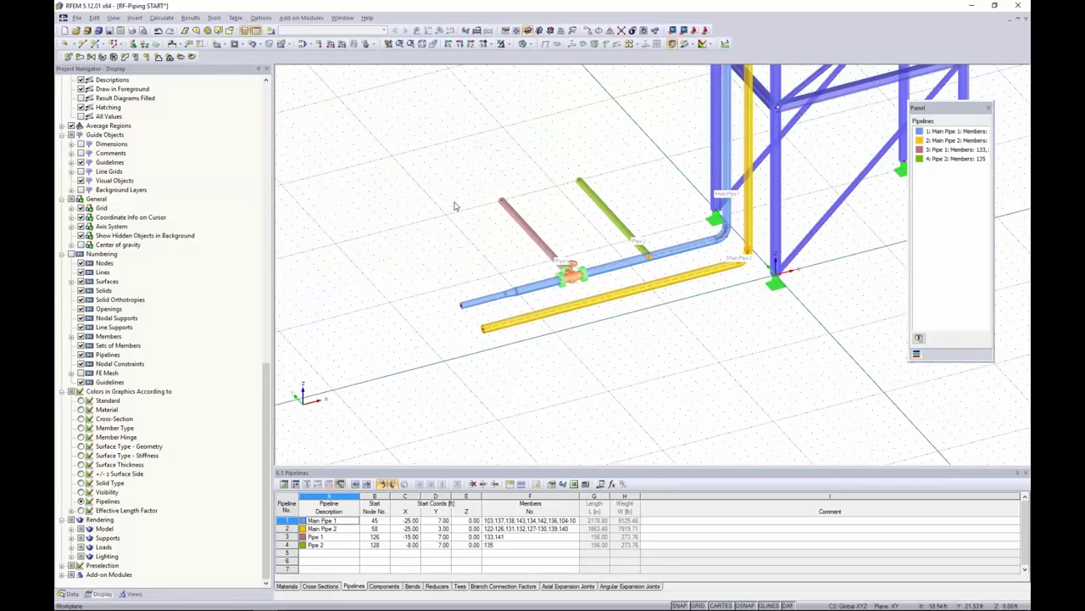
scroll(589, 360, down, 3)
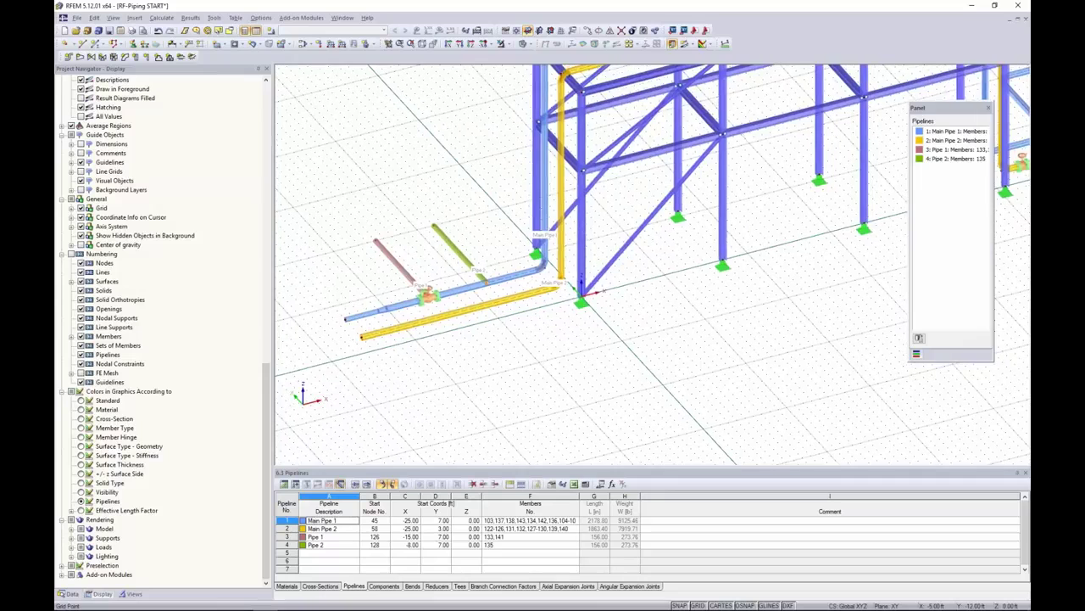
scroll(642, 370, down, 4)
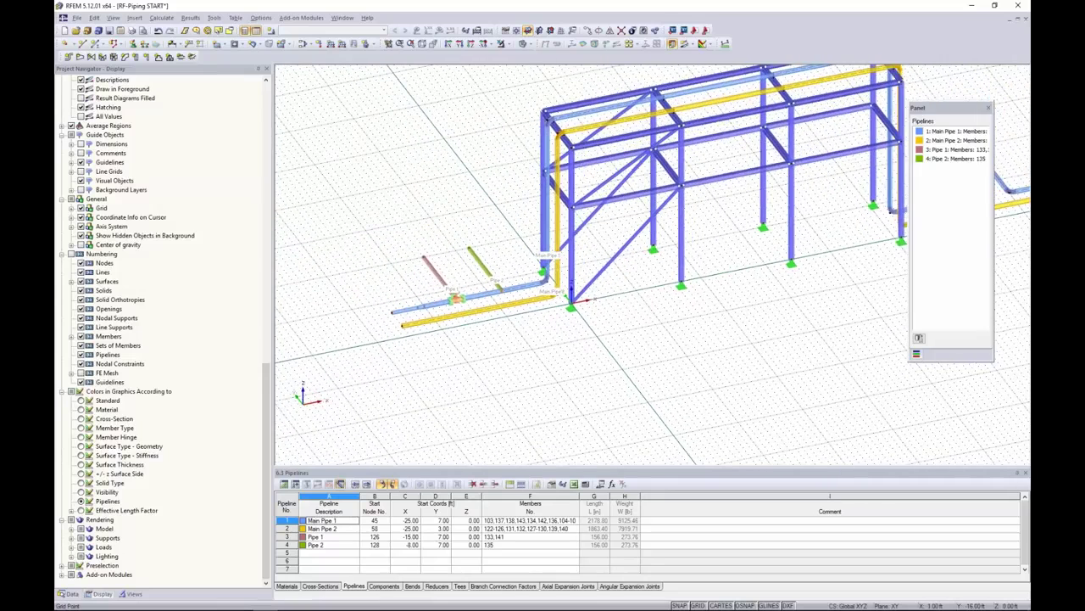
middle_drag(672, 354, 602, 347)
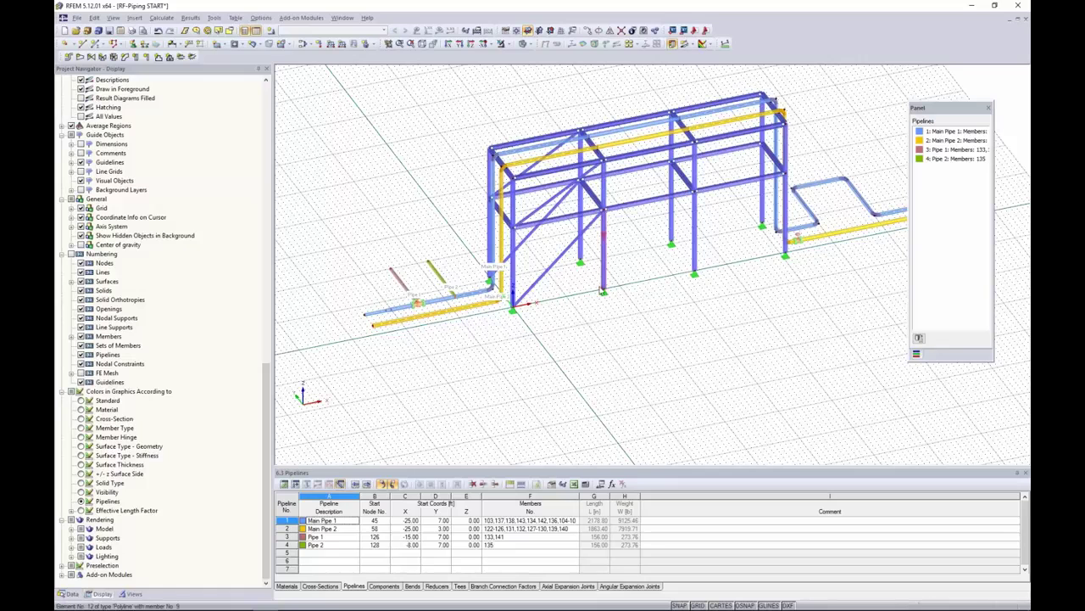
Review the support conditions and nonlinearity options for a new nodal support, leaving the custom definition unsaved
scroll(605, 307, up, 2)
scroll(606, 307, up, 1)
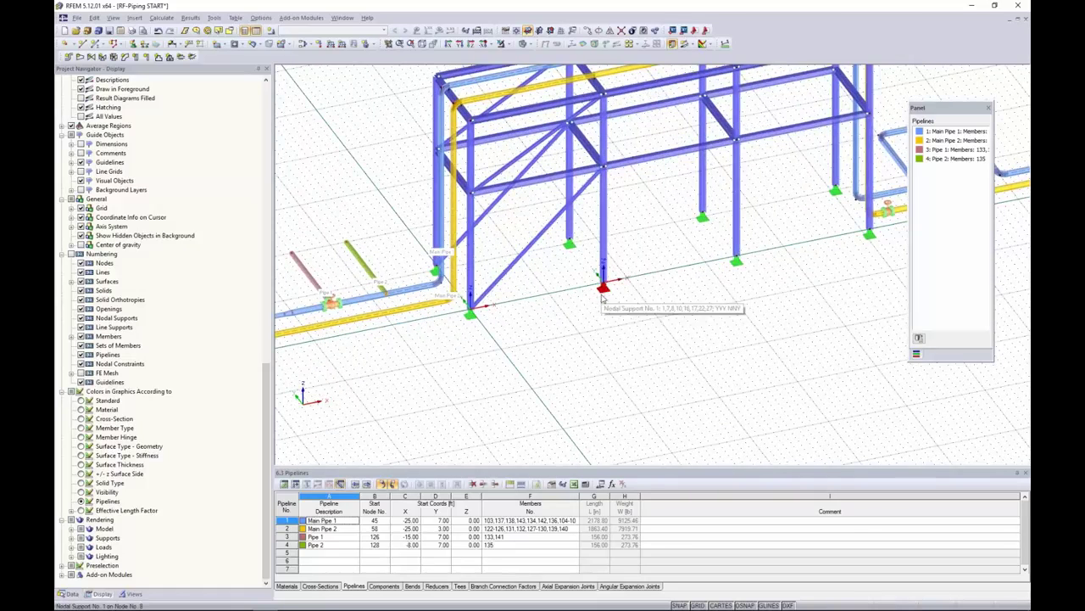
scroll(554, 334, down, 1)
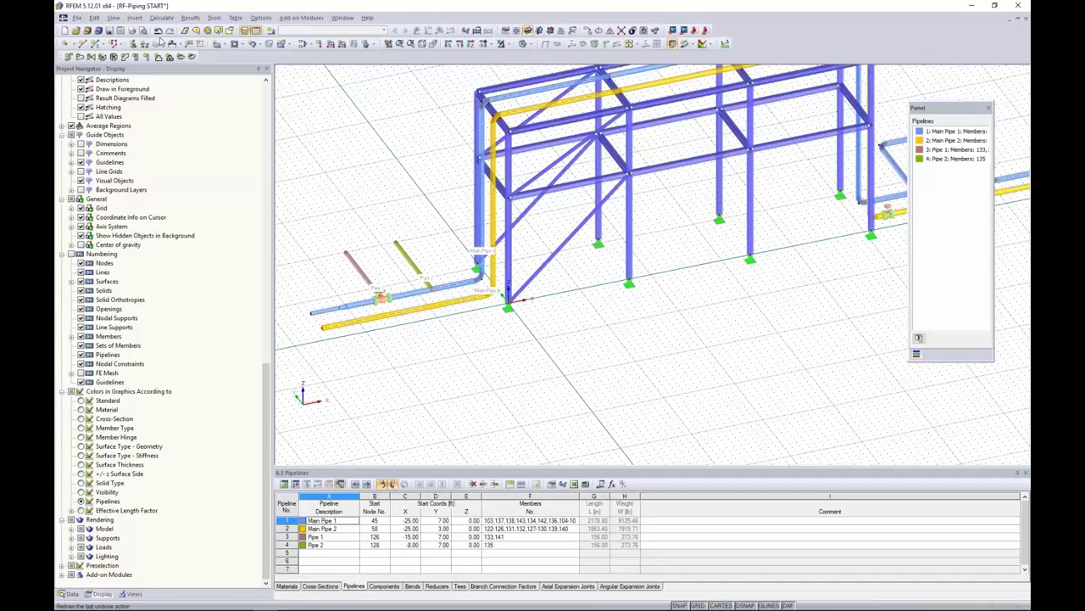
click(134, 44)
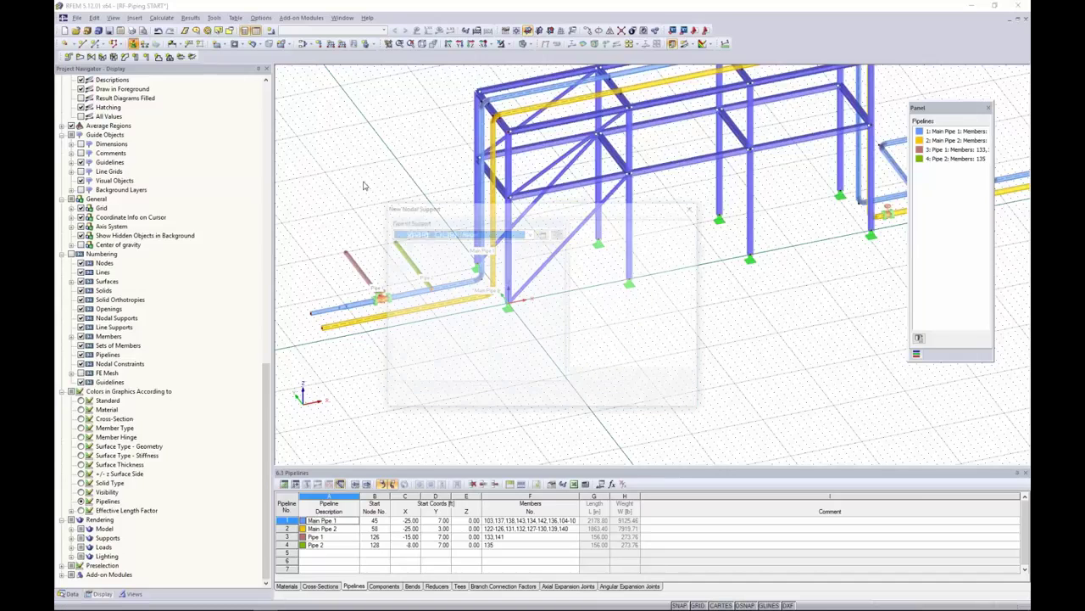
click(542, 233)
click(542, 234)
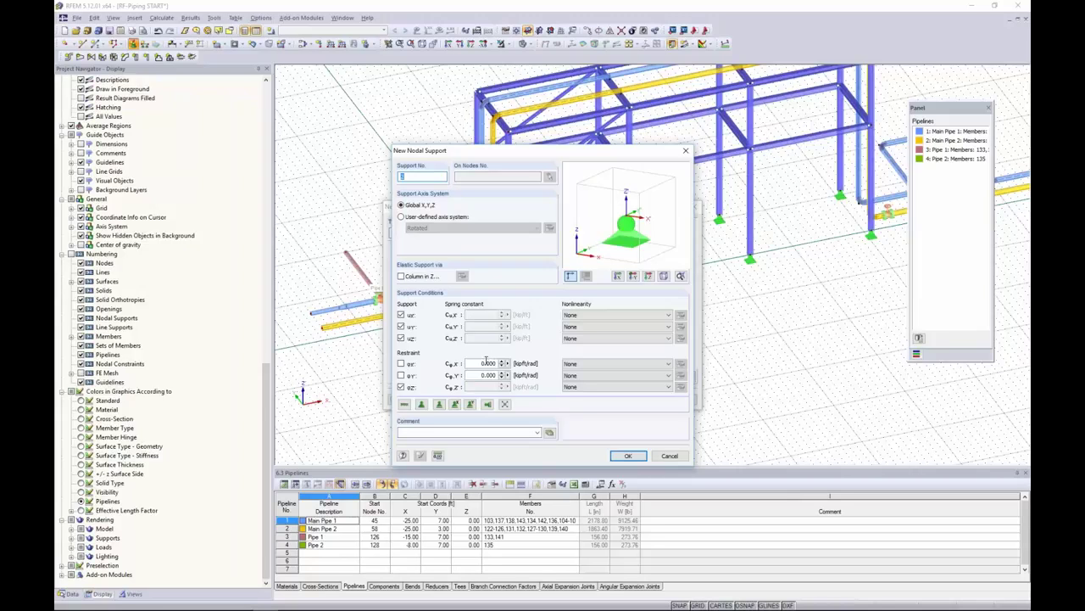
click(587, 315)
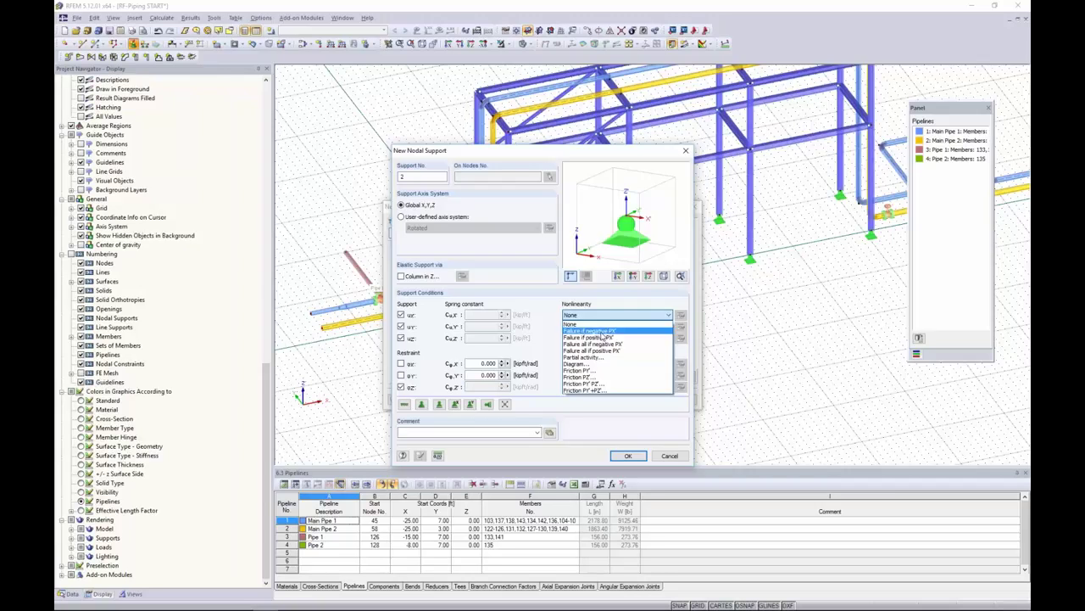
click(616, 300)
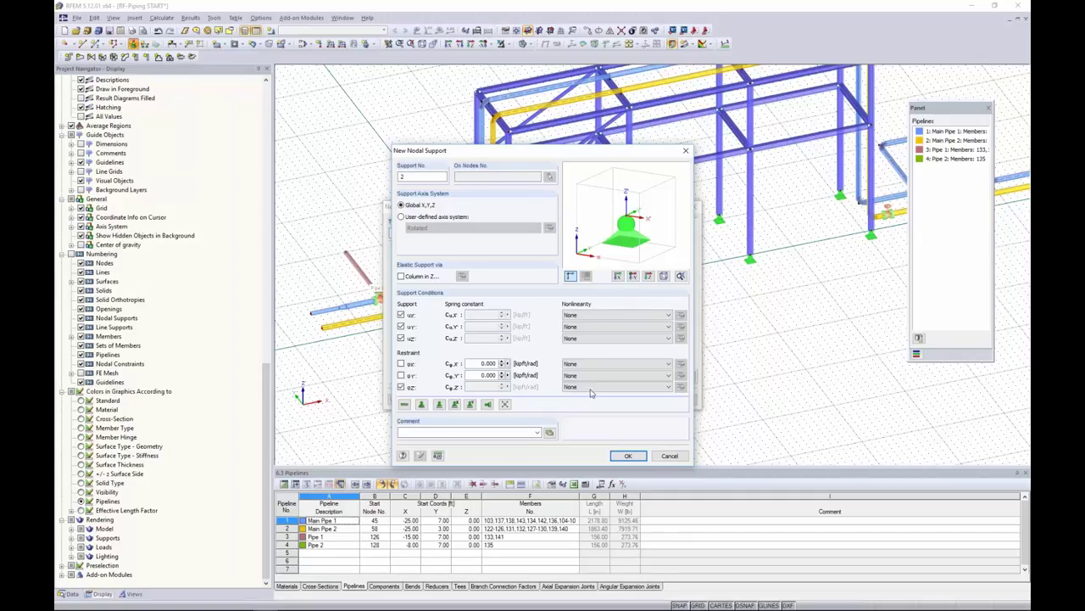
click(674, 458)
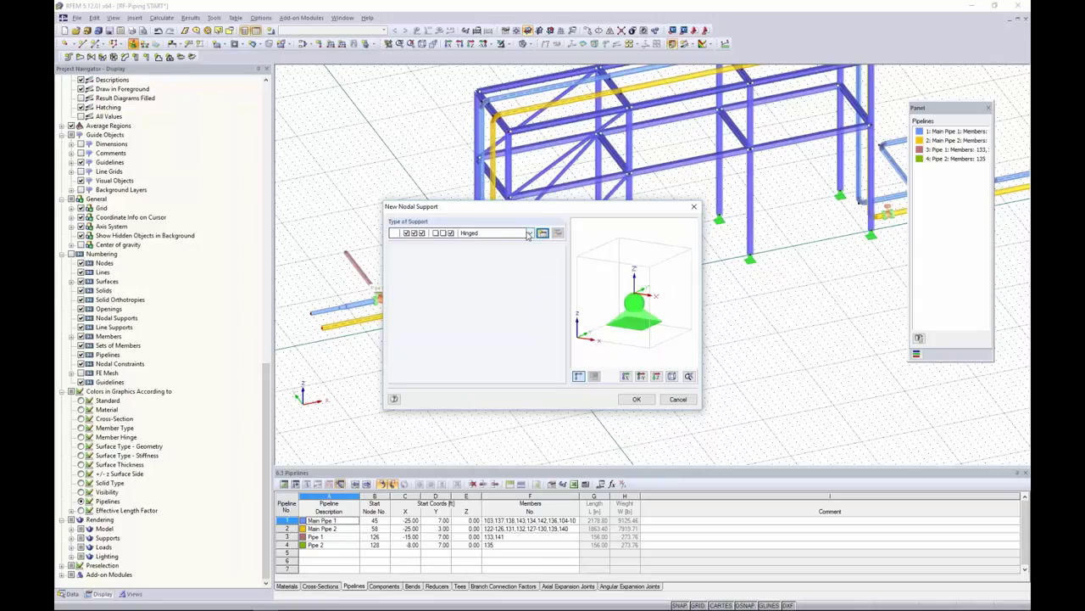
Place hinged nodal supports at the free ends of the main pipes and of the branches Pipe 1 and Pipe 2
click(469, 235)
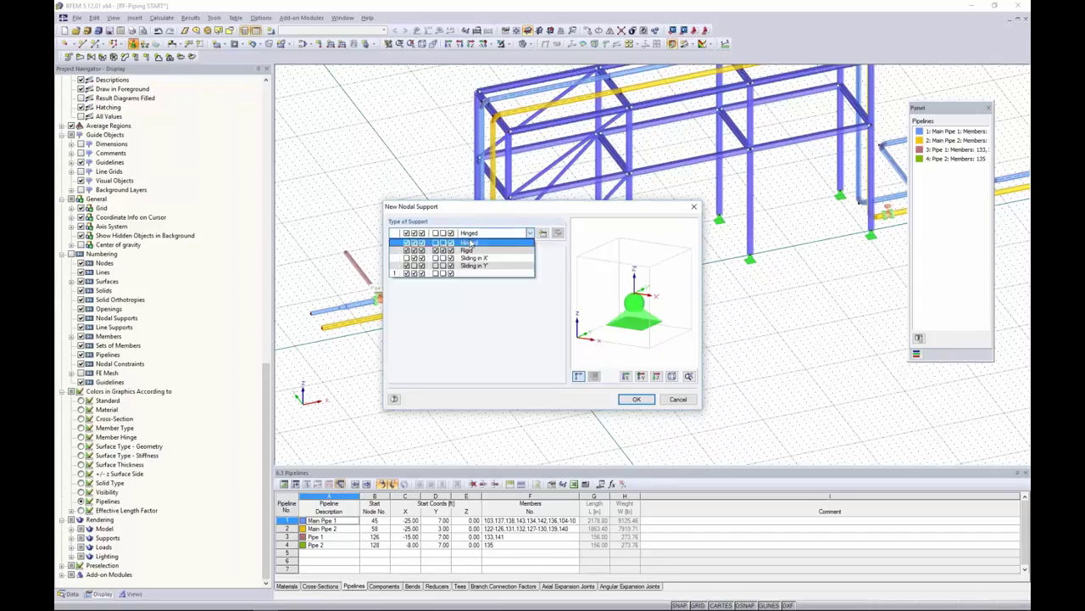
click(471, 243)
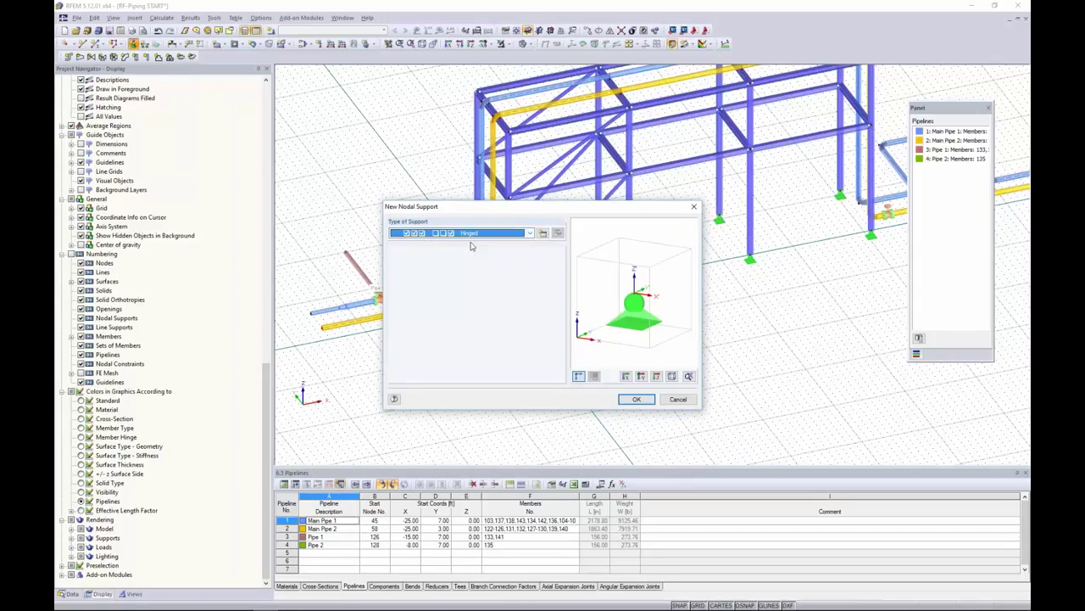
click(636, 399)
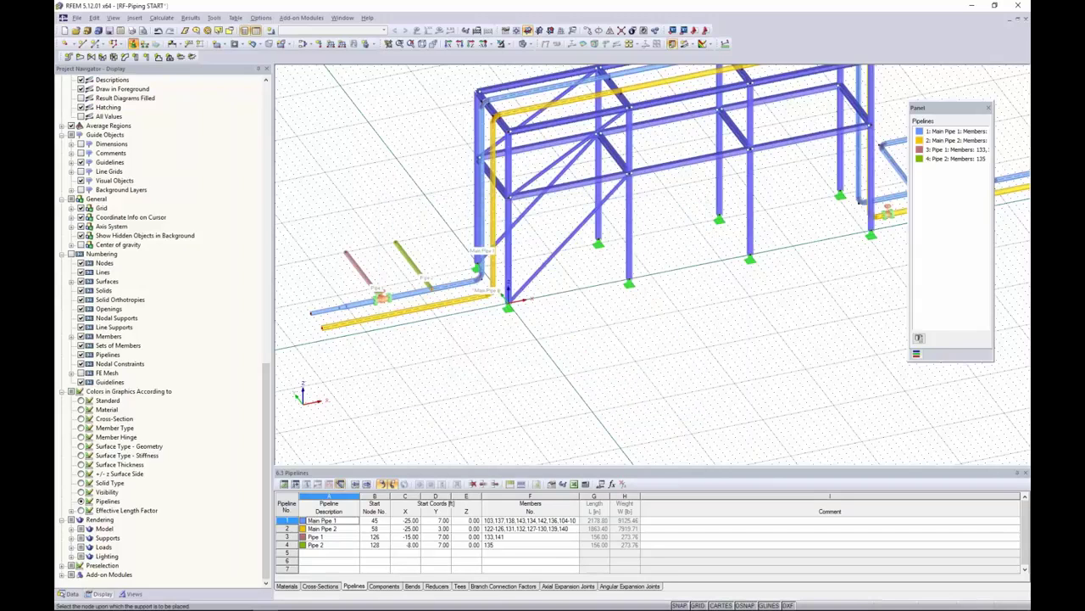
click(320, 328)
click(346, 253)
click(396, 243)
middle_drag(629, 321, 401, 365)
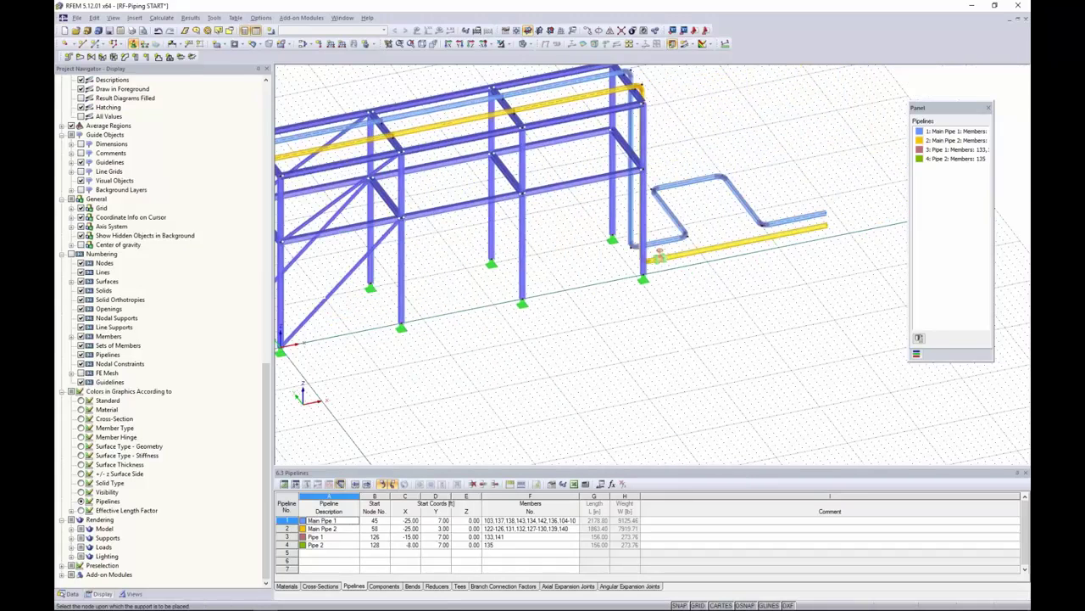
click(828, 225)
click(828, 228)
Define a new nodal support type with the uX support released, keeping uY, uZ and the φZ restraint fixed
middle_drag(593, 334, 703, 311)
click(133, 44)
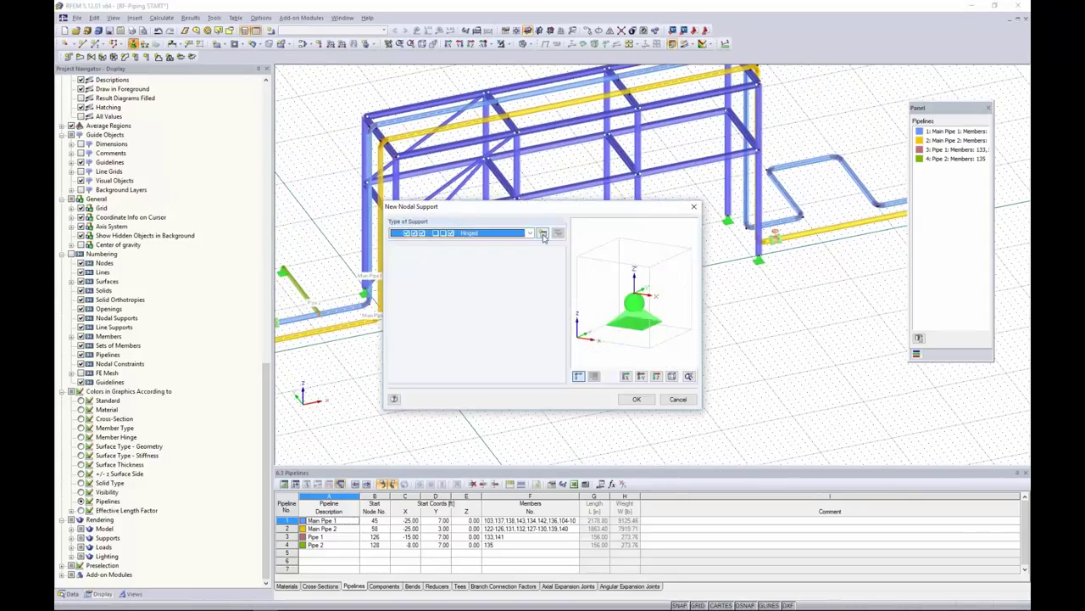
click(543, 234)
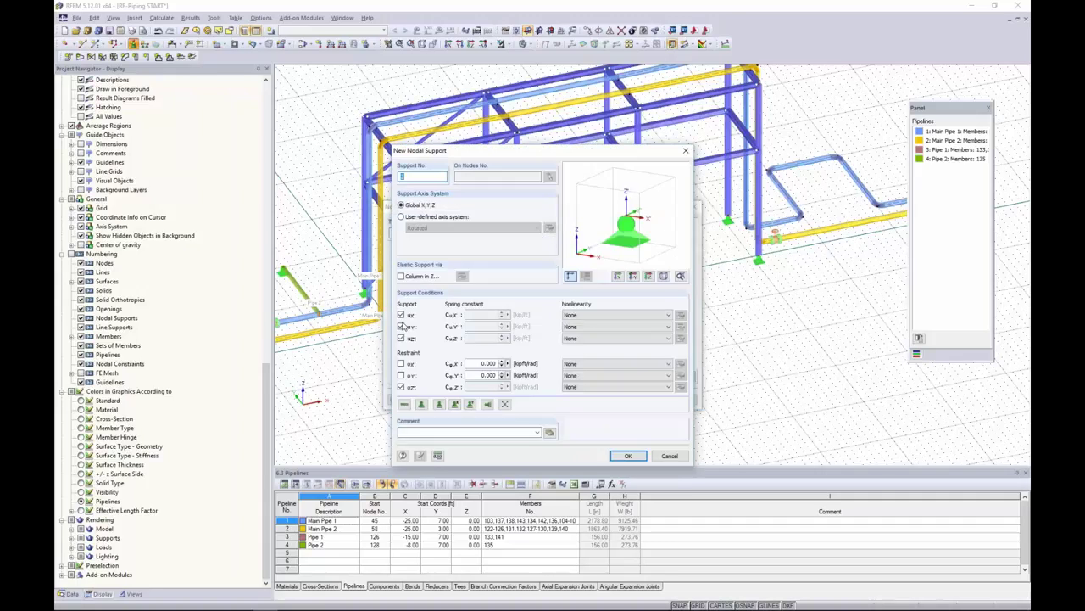
click(401, 315)
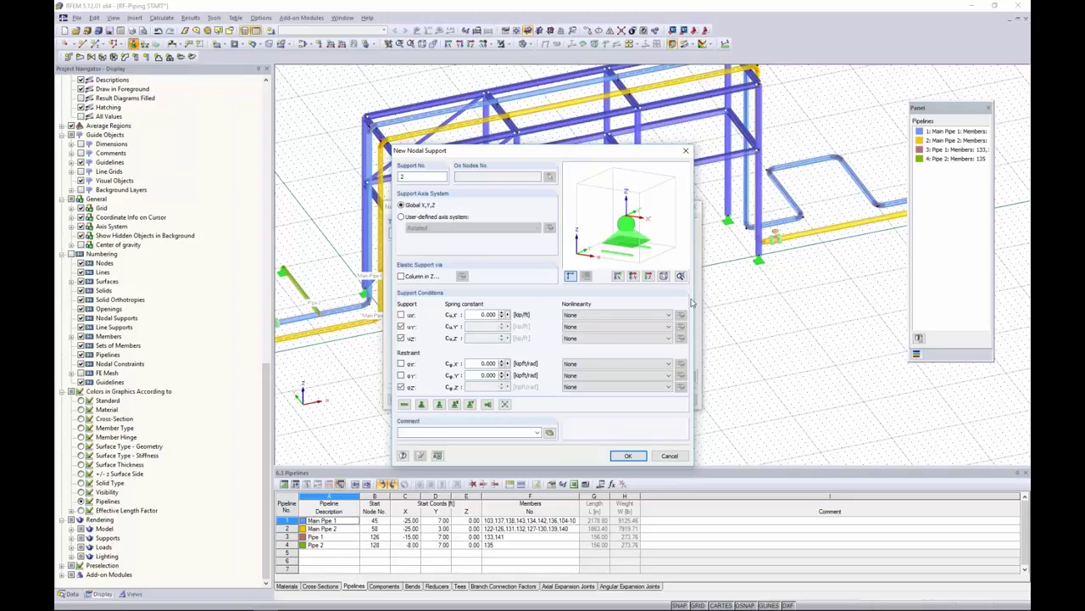
click(628, 456)
click(634, 402)
Switch to wireframe display and place the X-sliding supports on Main Pipe 1 where its straight runs meet the expansion loop's bends
scroll(792, 276, down, 2)
scroll(686, 170, up, 2)
click(527, 44)
click(533, 59)
scroll(744, 238, up, 6)
scroll(671, 251, up, 1)
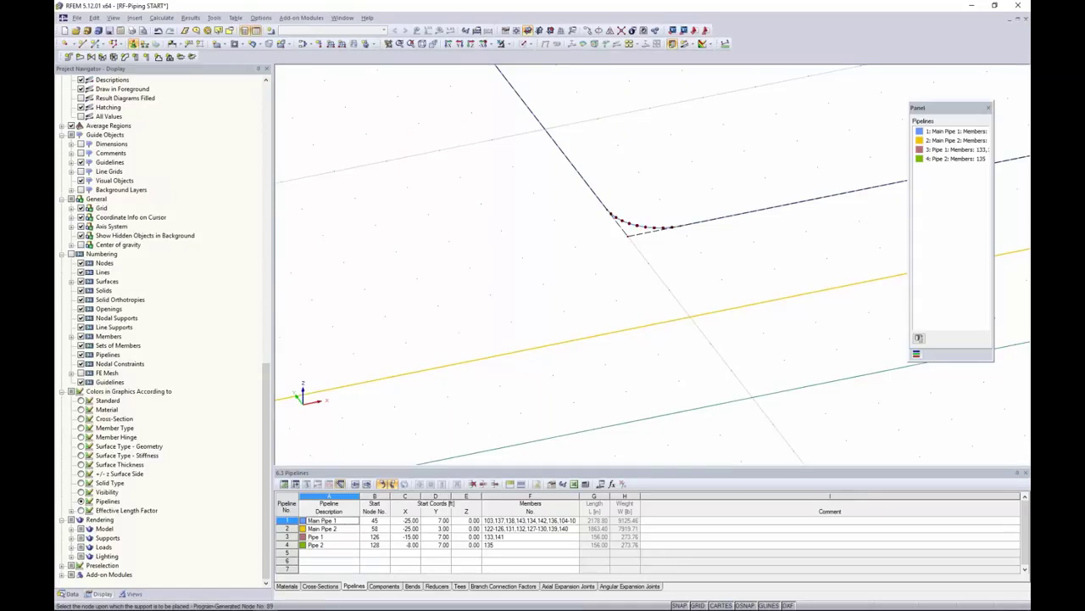
click(670, 229)
scroll(601, 259, down, 3)
scroll(565, 268, up, 4)
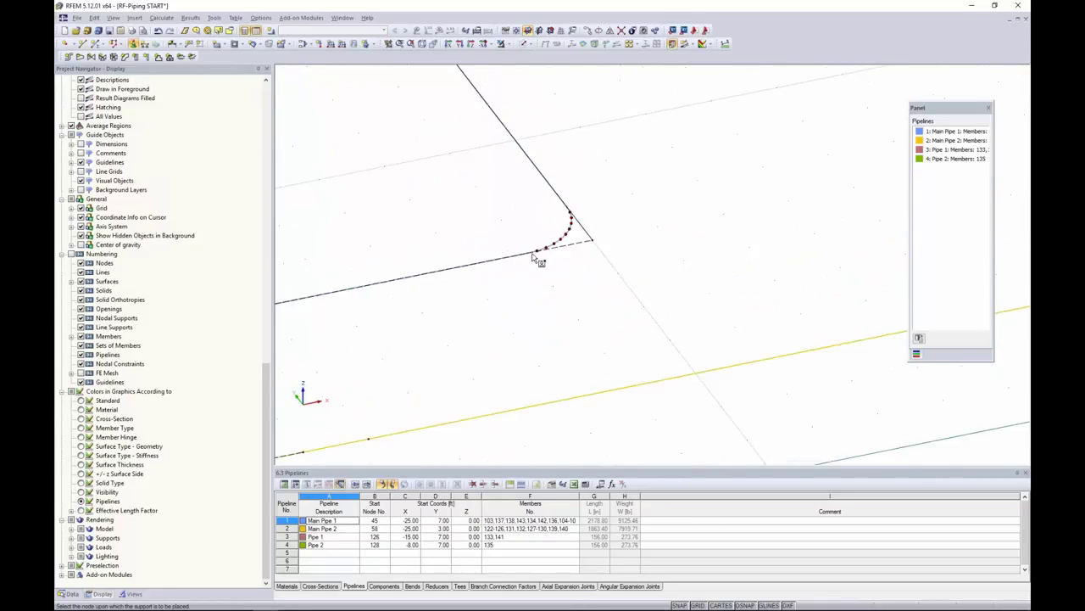
click(527, 254)
Place X-sliding supports at the ends of both main pipes' base bends on the expansion loop side of the rack
scroll(530, 263, down, 3)
scroll(543, 297, up, 4)
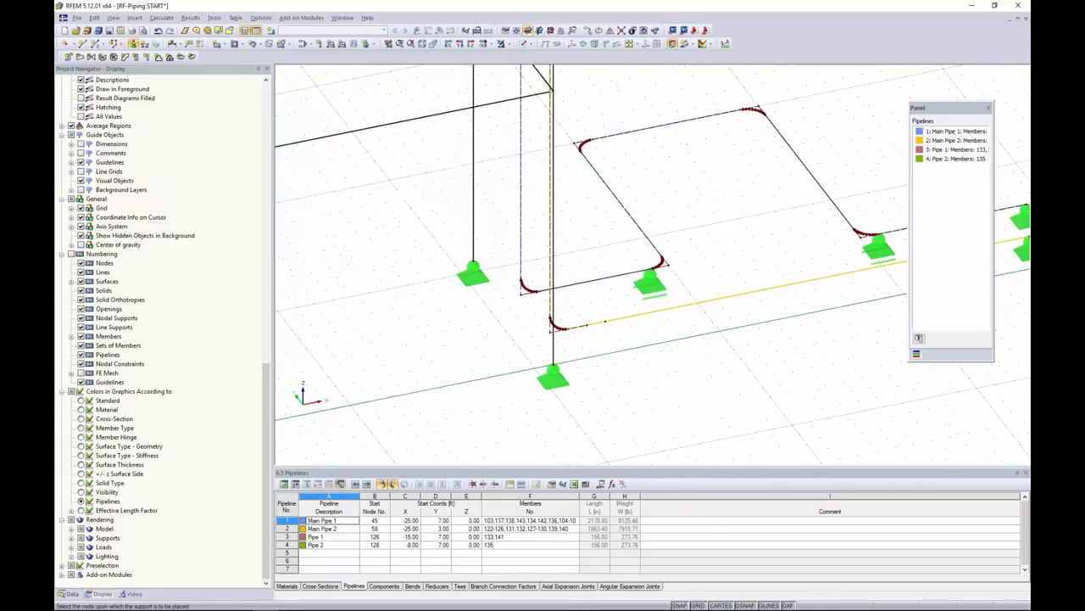
click(548, 296)
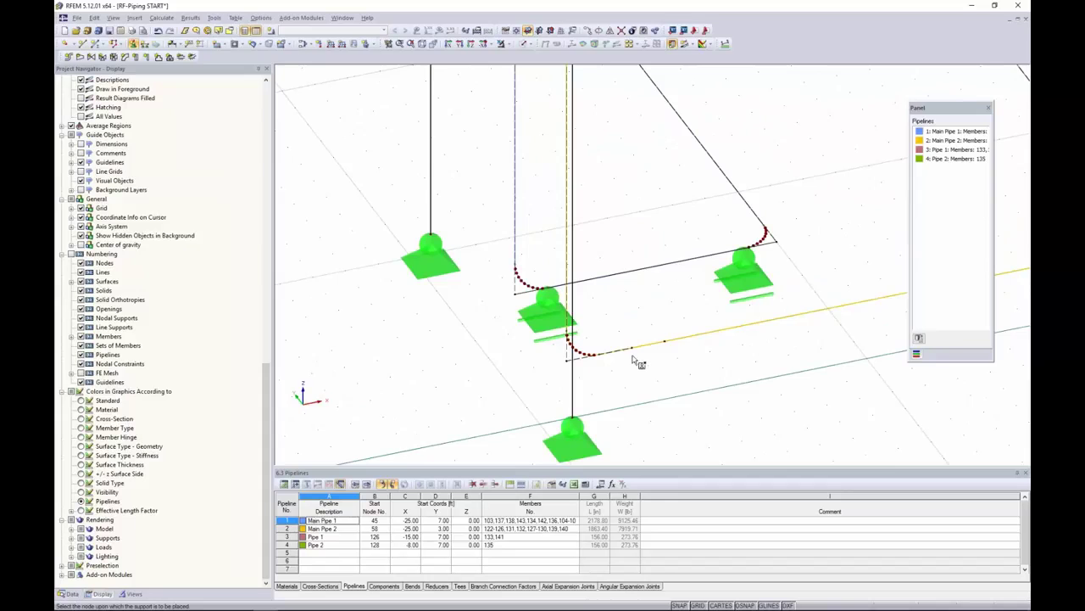
click(593, 350)
Place X-sliding supports at the base bends of Main Pipe 1 and Main Pipe 2 on the branch side of the rack
scroll(641, 338, down, 2)
scroll(642, 337, down, 2)
scroll(398, 413, up, 3)
scroll(397, 413, up, 5)
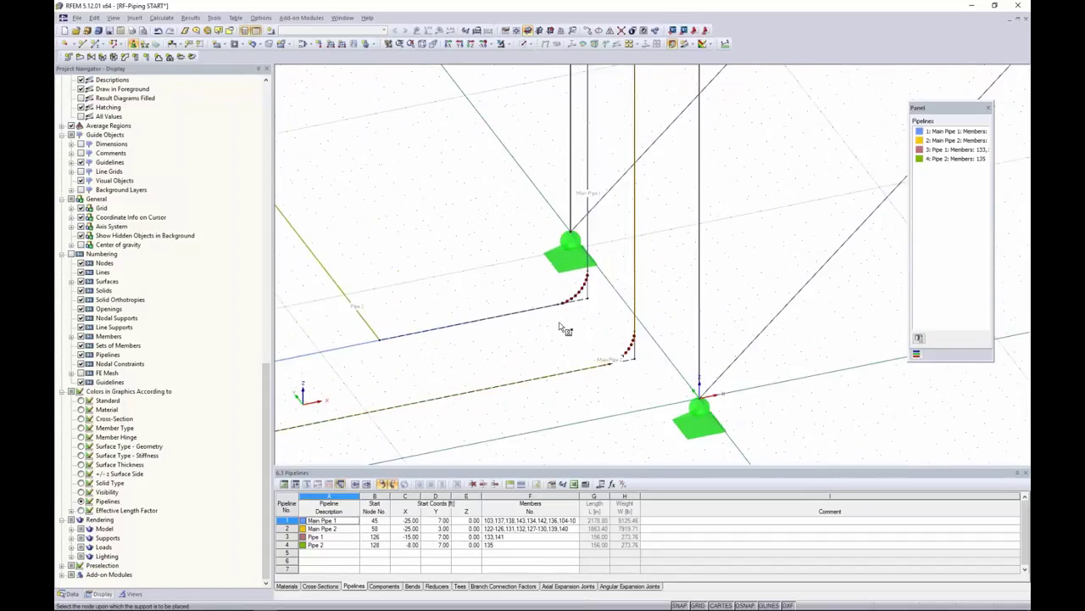
click(565, 291)
click(641, 386)
scroll(632, 373, down, 2)
scroll(653, 264, down, 3)
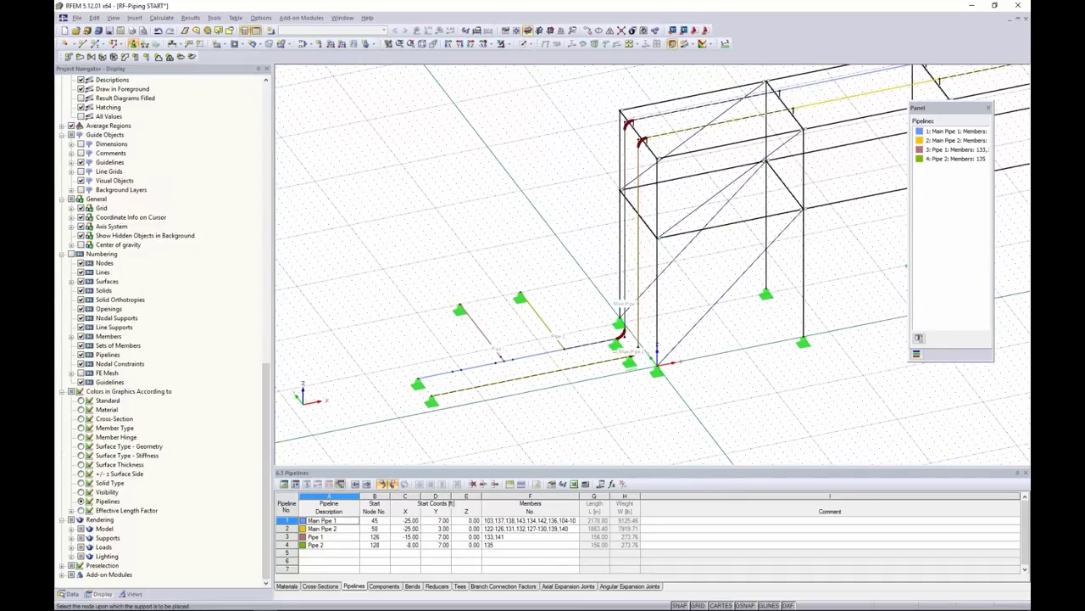
Define another nodal support type with the uY support released, keeping uX, uZ and the φZ restraint fixed
click(136, 44)
click(519, 234)
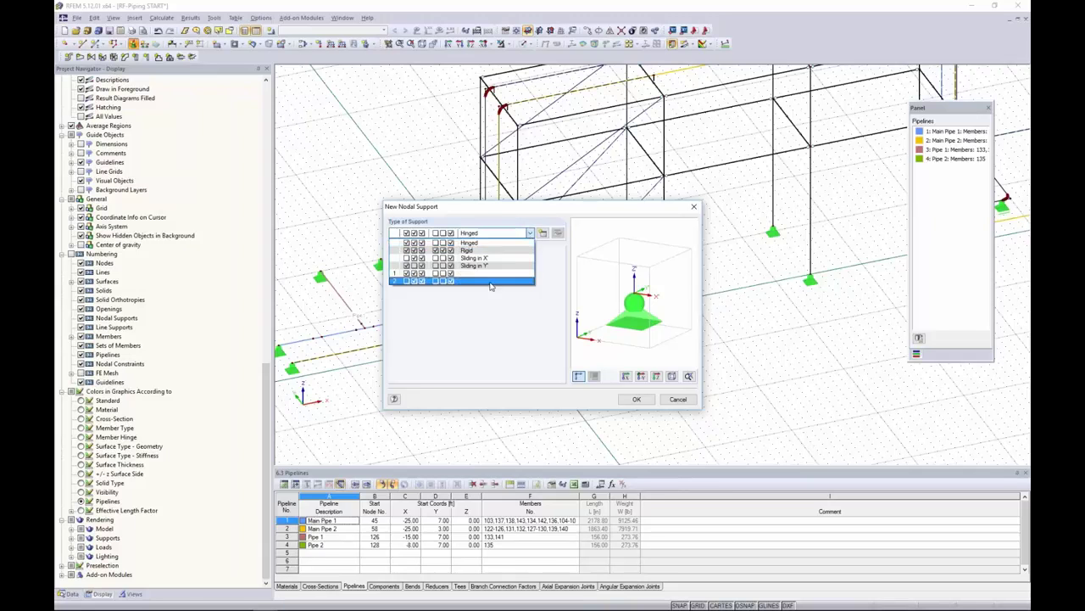
click(503, 336)
click(543, 232)
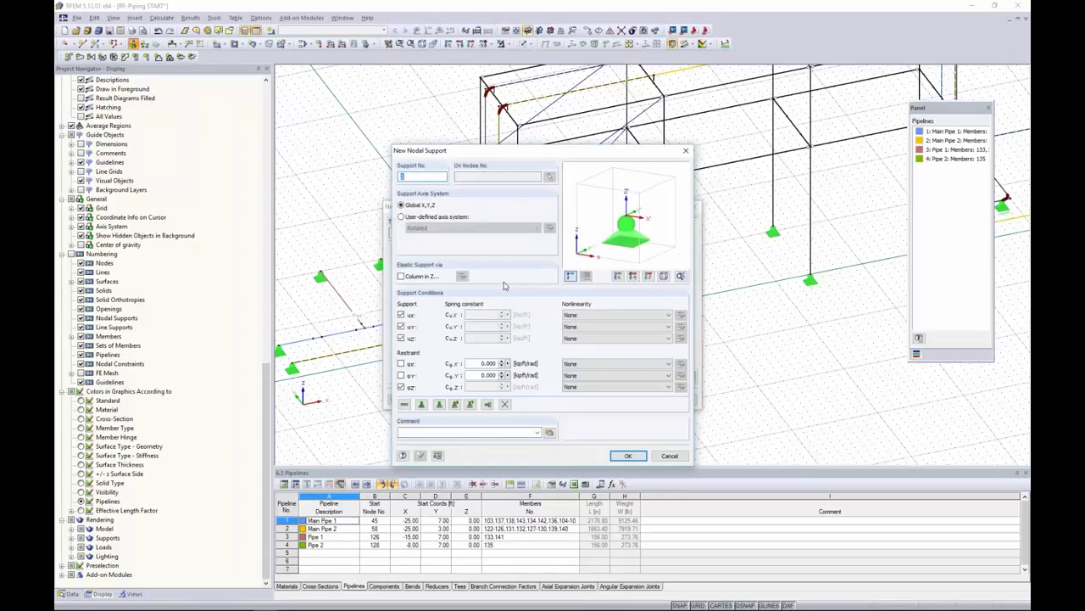
click(401, 327)
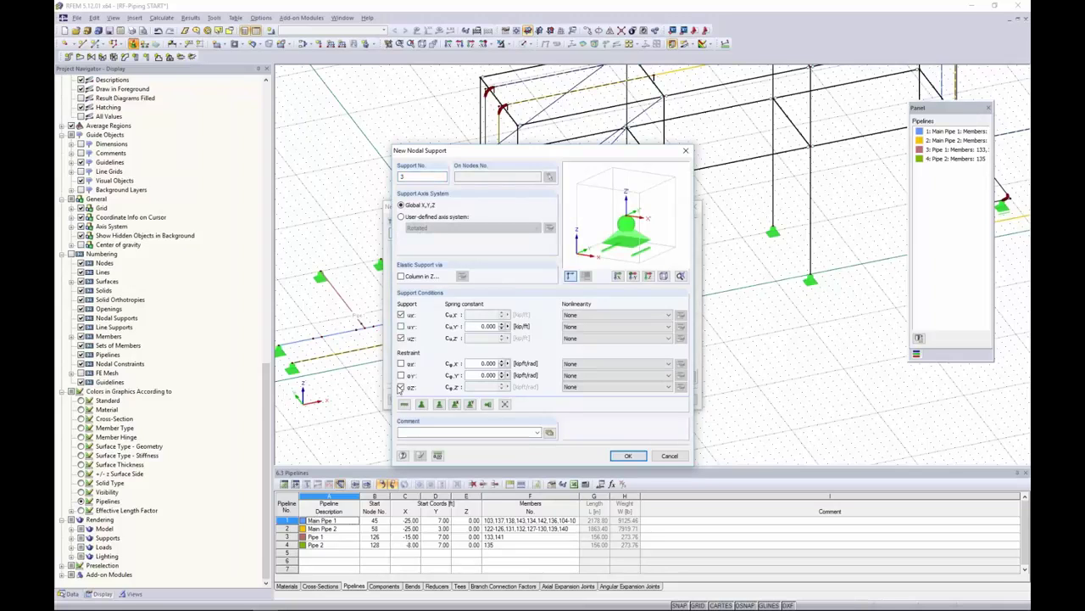
click(627, 456)
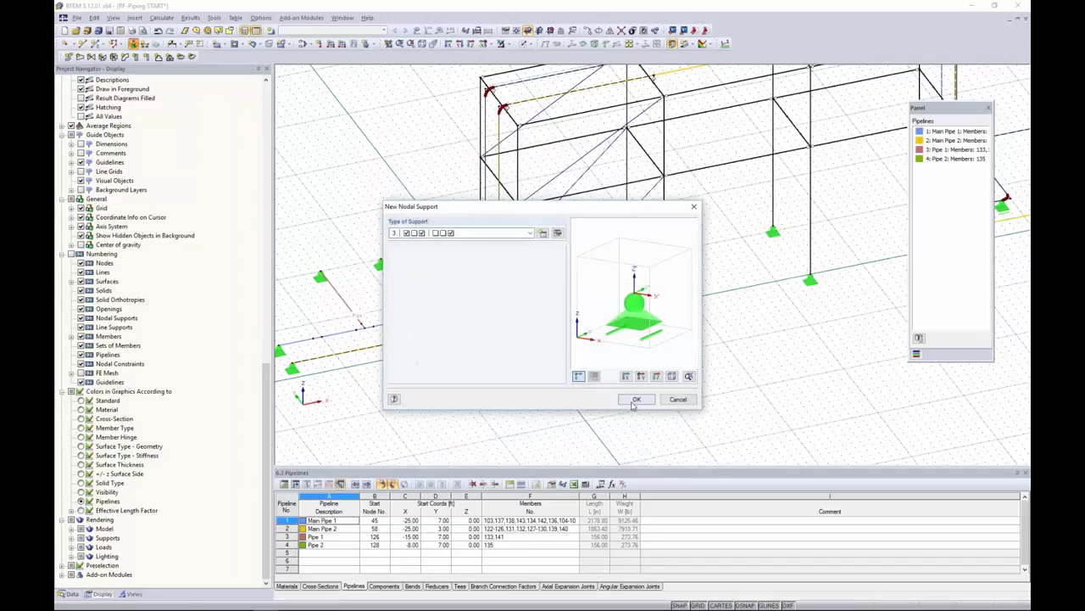
Place the Y-sliding supports at the two outer bends of Main Pipe 1's expansion loop
ctrl+middle_drag(645, 365, 749, 215)
scroll(749, 215, up, 6)
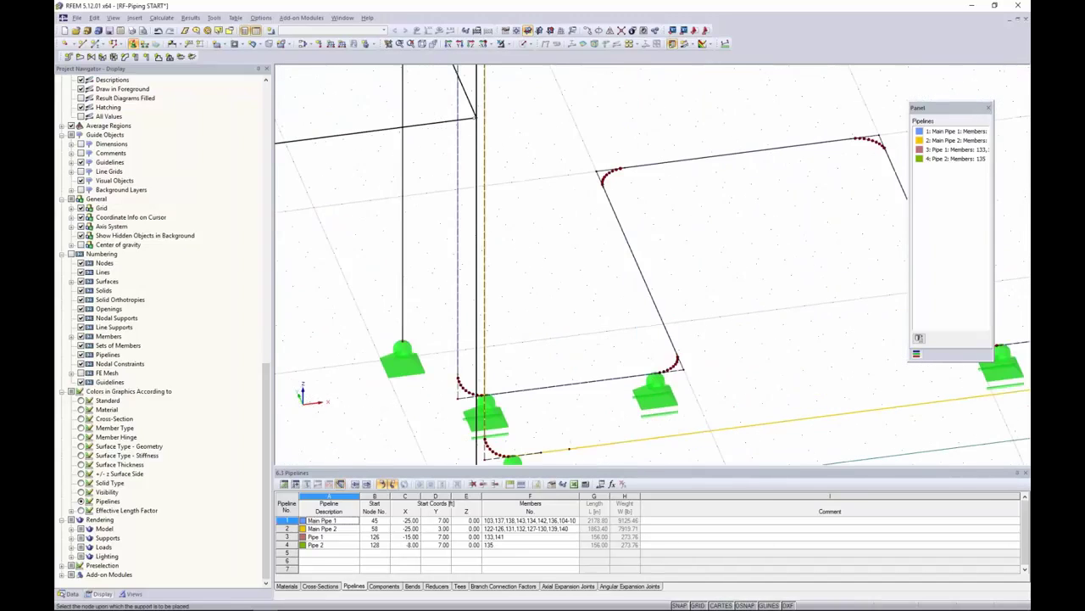
scroll(636, 196, up, 2)
click(594, 179)
middle_drag(593, 180, 378, 188)
click(760, 144)
scroll(709, 198, down, 6)
ctrl+middle_drag(608, 287, 647, 324)
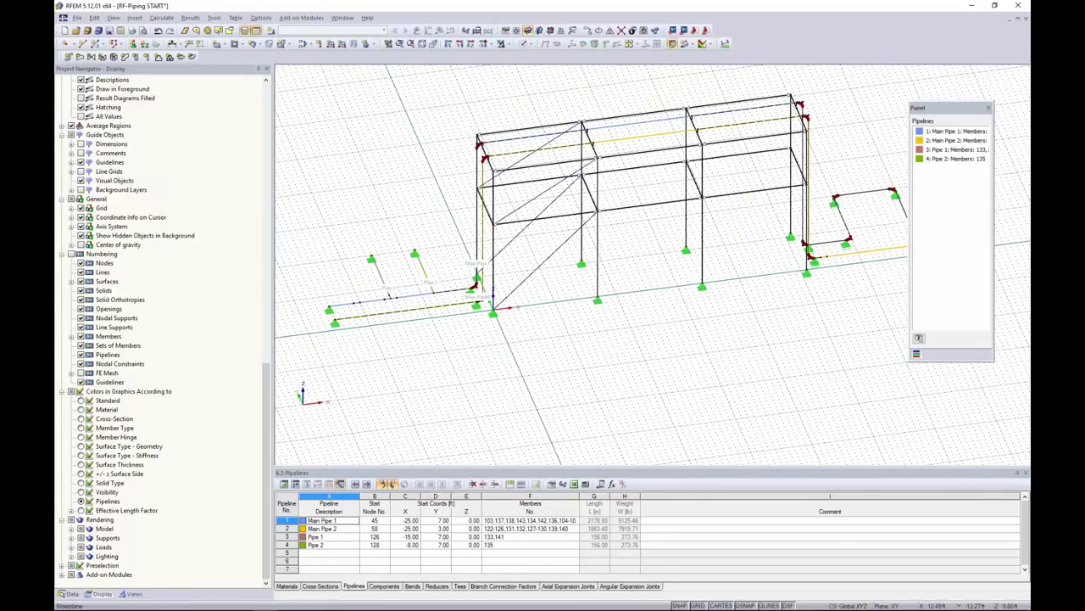
Switch the model to solid transparent display and inspect the supported pipelines
click(529, 44)
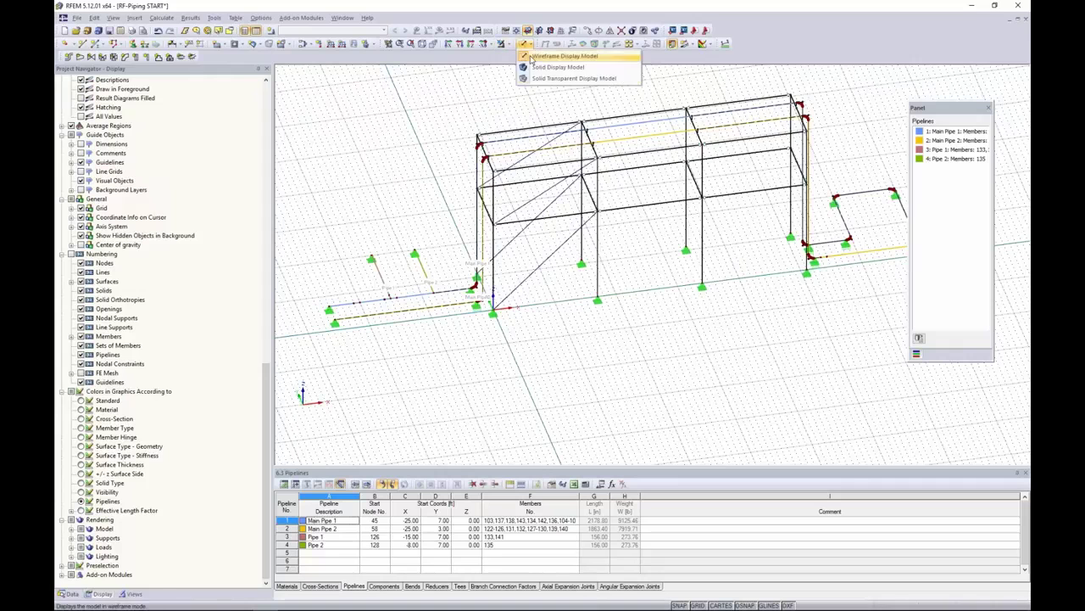
click(541, 78)
scroll(609, 291, up, 2)
scroll(608, 291, down, 2)
scroll(655, 279, up, 2)
middle_drag(655, 280, 595, 289)
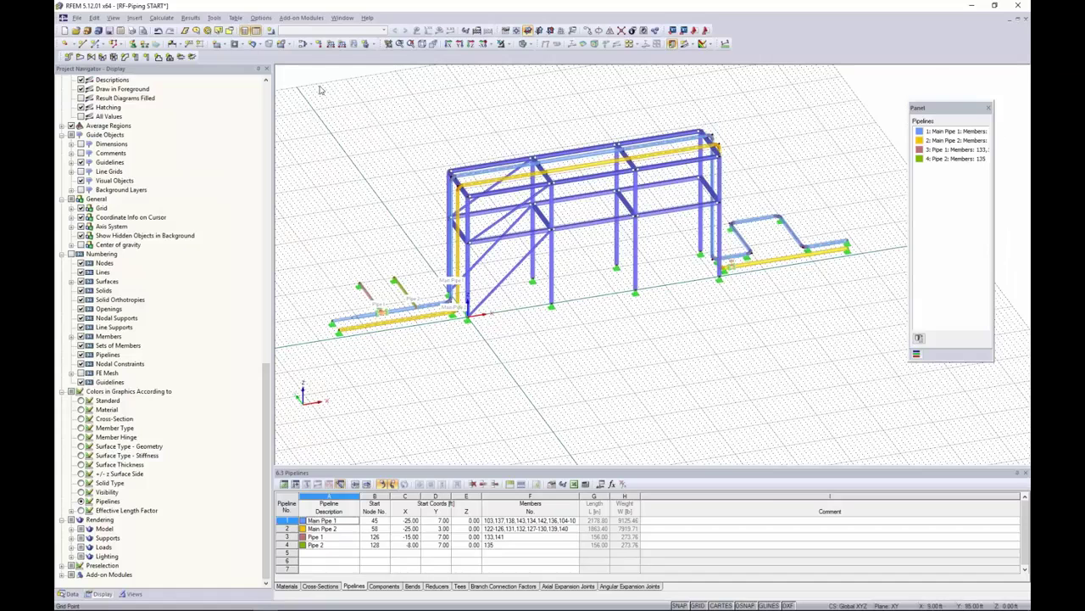
Assign load case LC1 the Pipe self-weight action category and describe it as Pipe Self-Weight
click(271, 32)
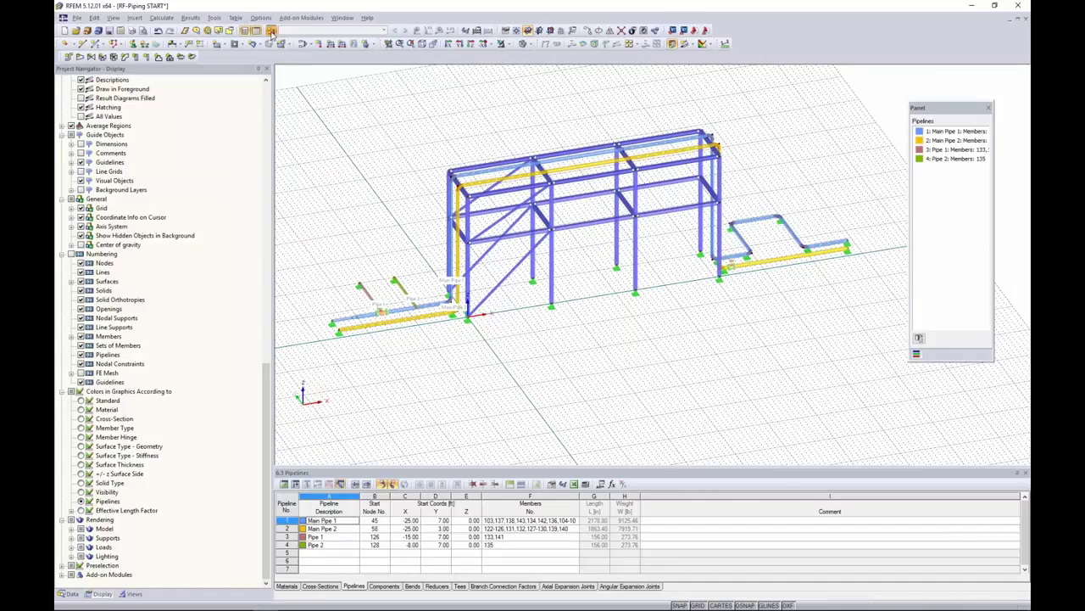
drag(367, 133, 370, 117)
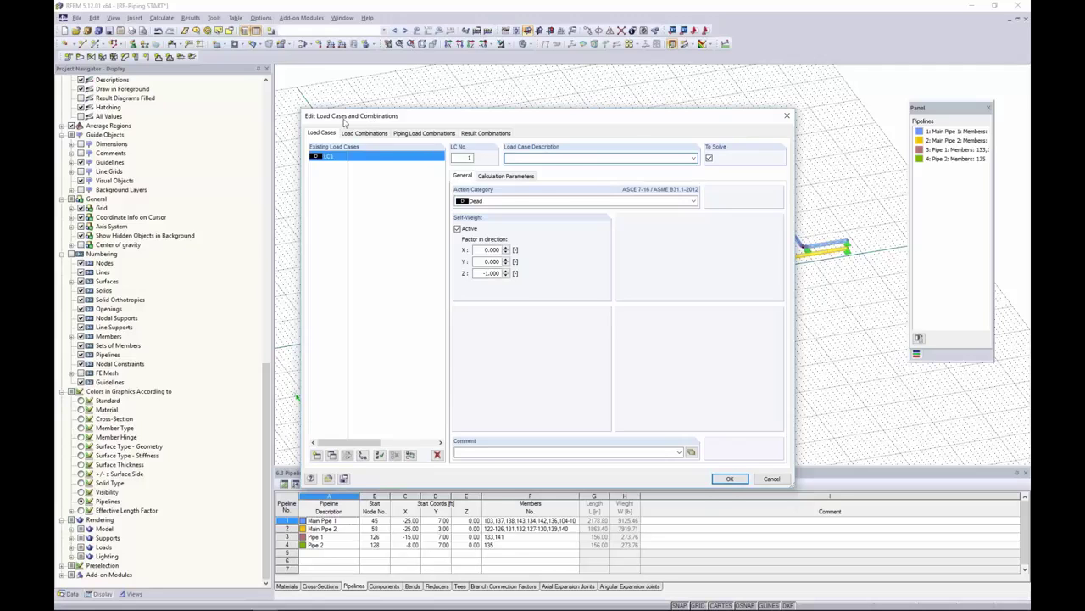
click(509, 200)
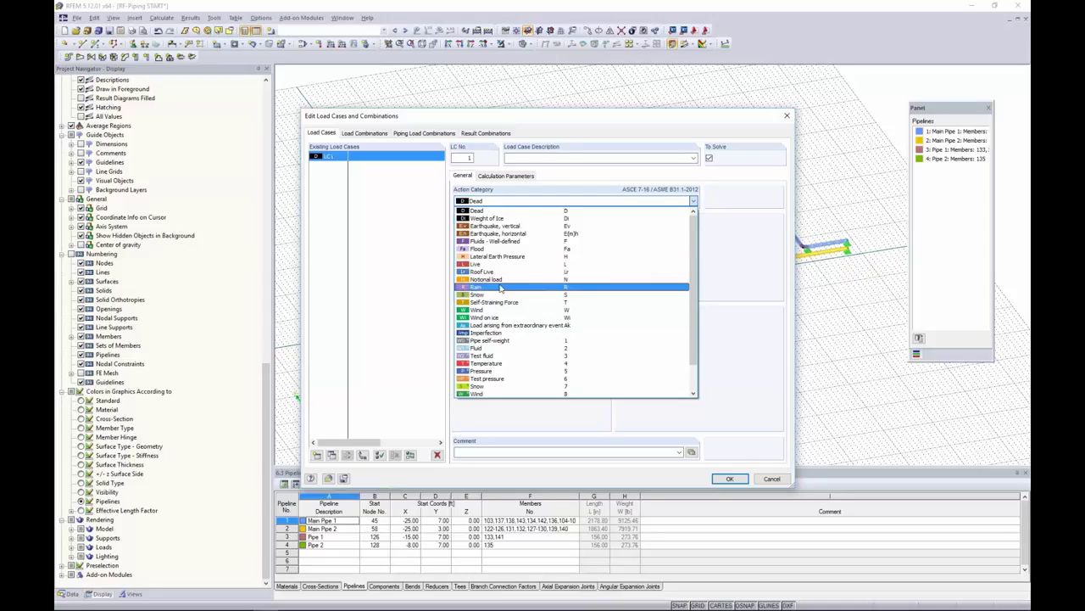
scroll(501, 288, down, 2)
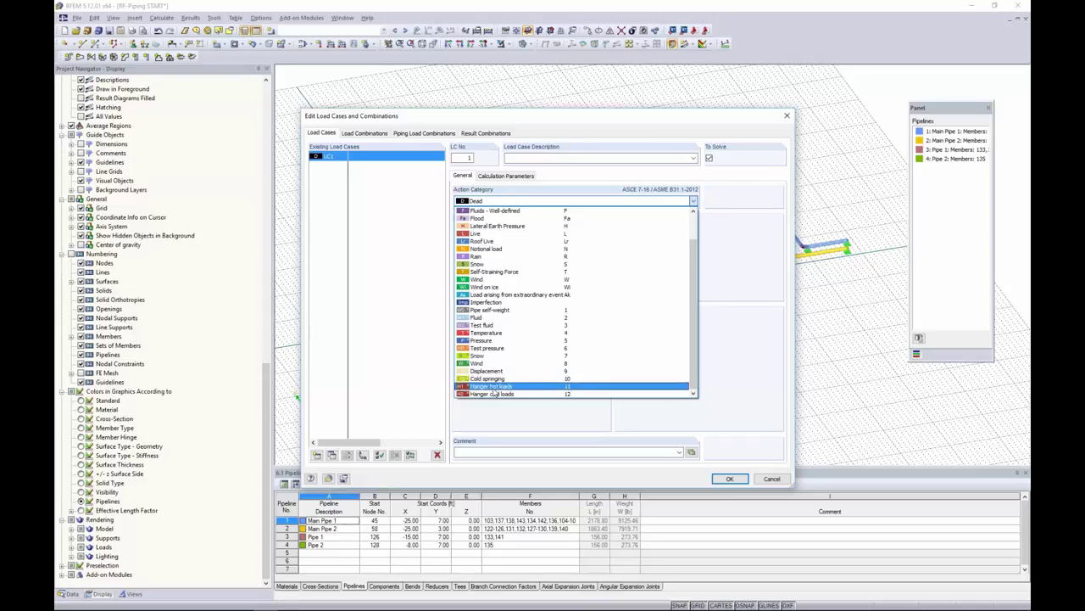
click(506, 311)
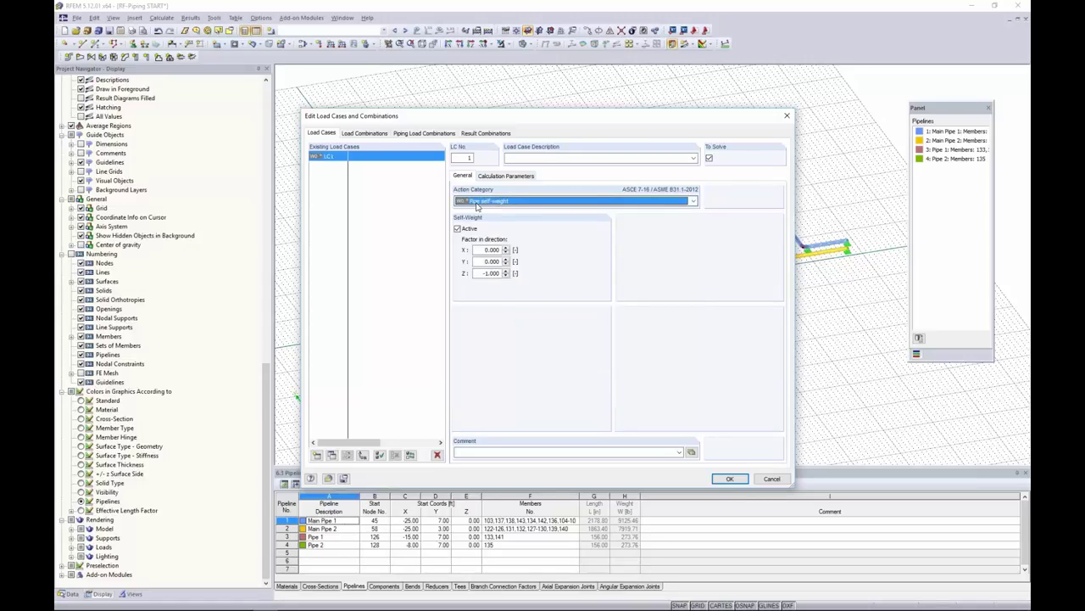
click(513, 159)
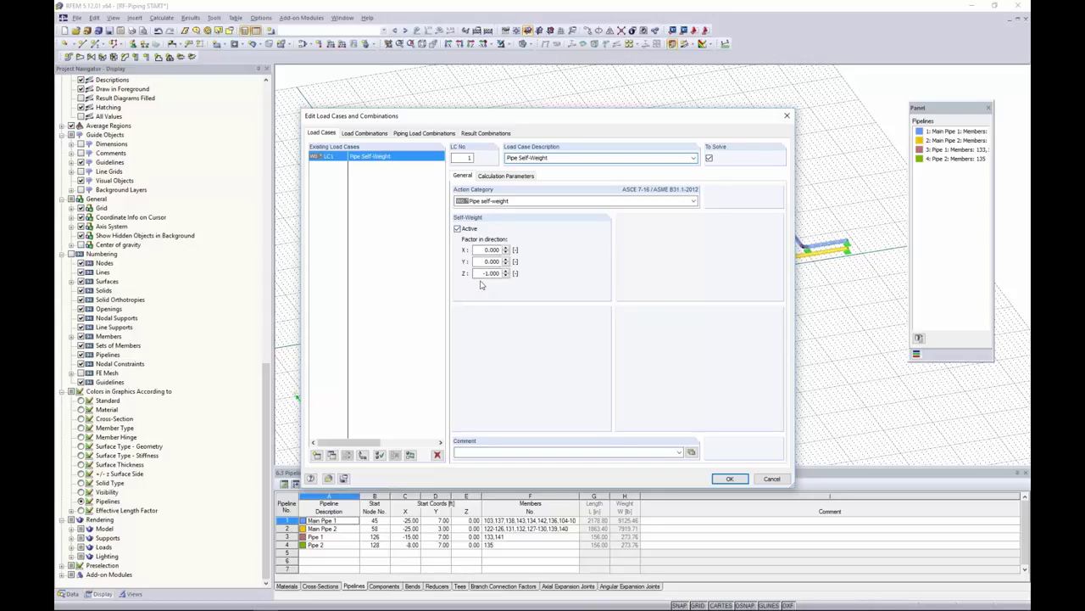
Add a new load case with the Fluid action category and the description Pipe Fluid
click(317, 455)
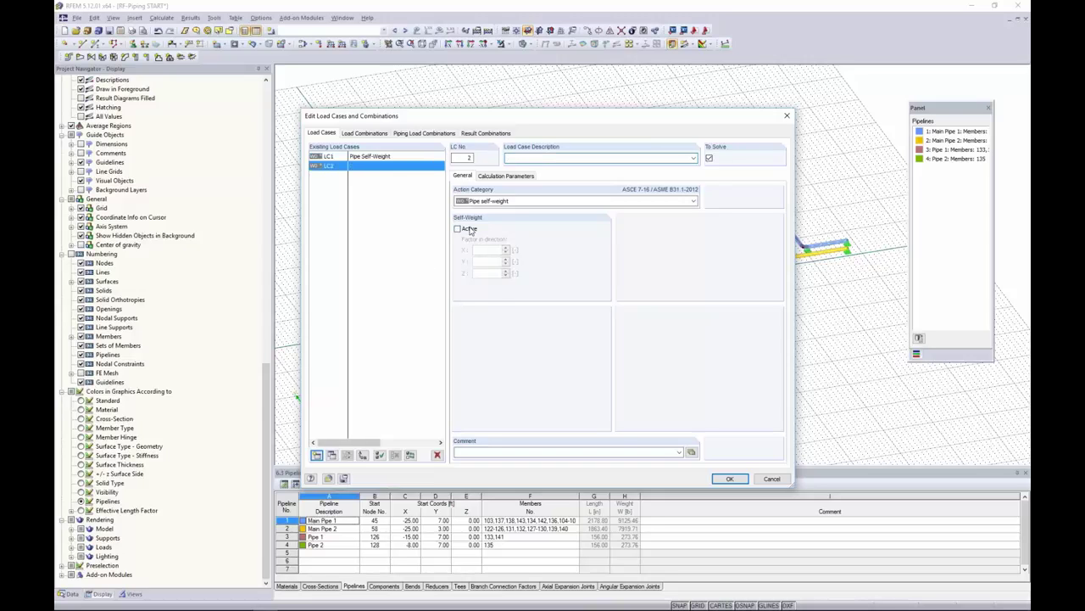
click(513, 199)
click(499, 309)
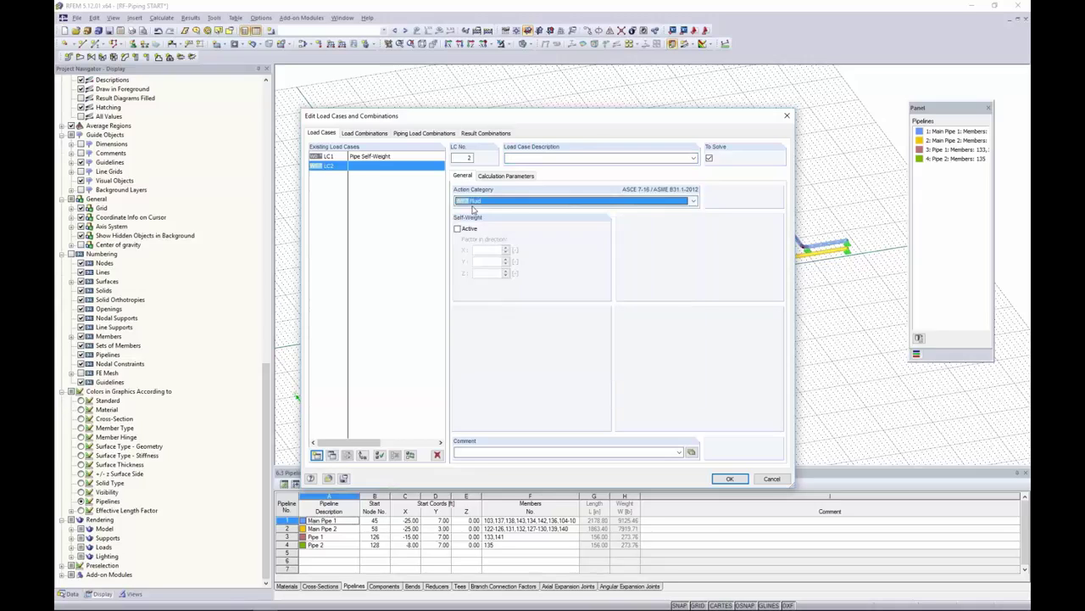
click(516, 157)
text(Pipe Fluid)
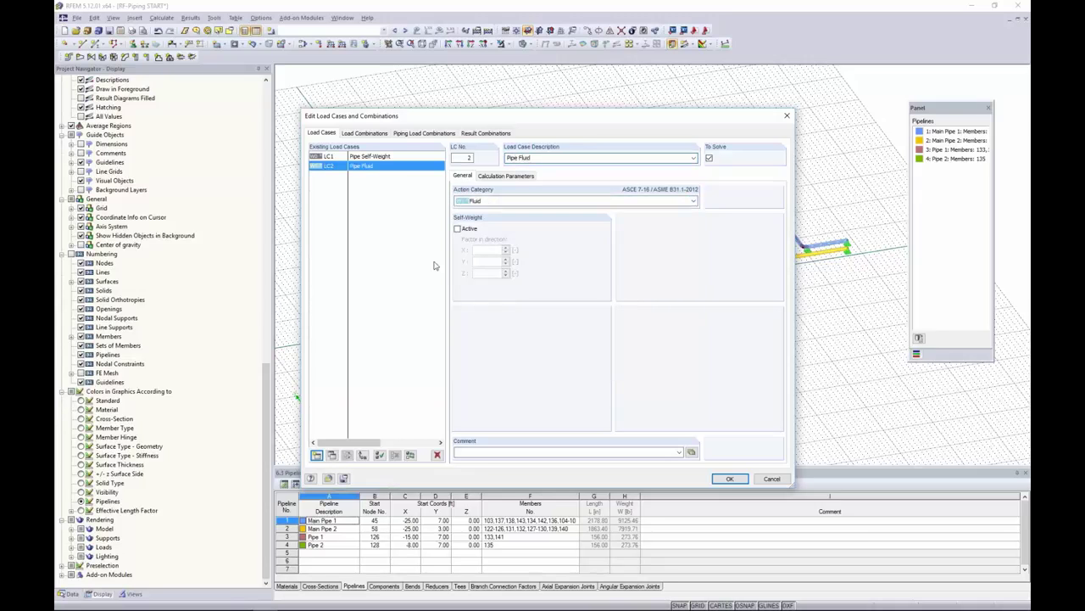
Add a Temperature load case described as Temp. 1 and copy it as Temp. 2
click(316, 455)
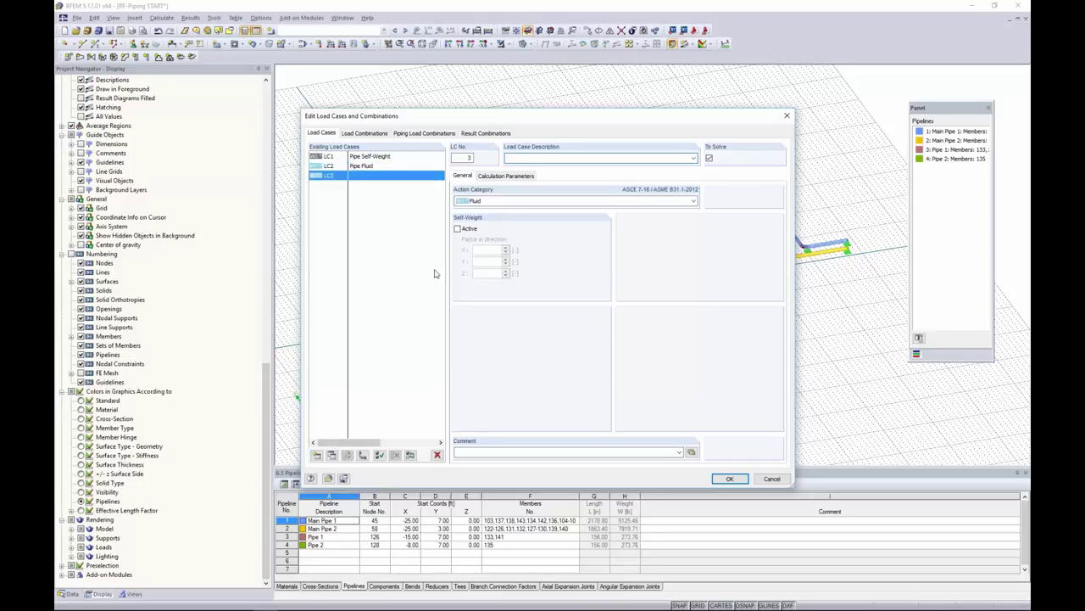
click(504, 202)
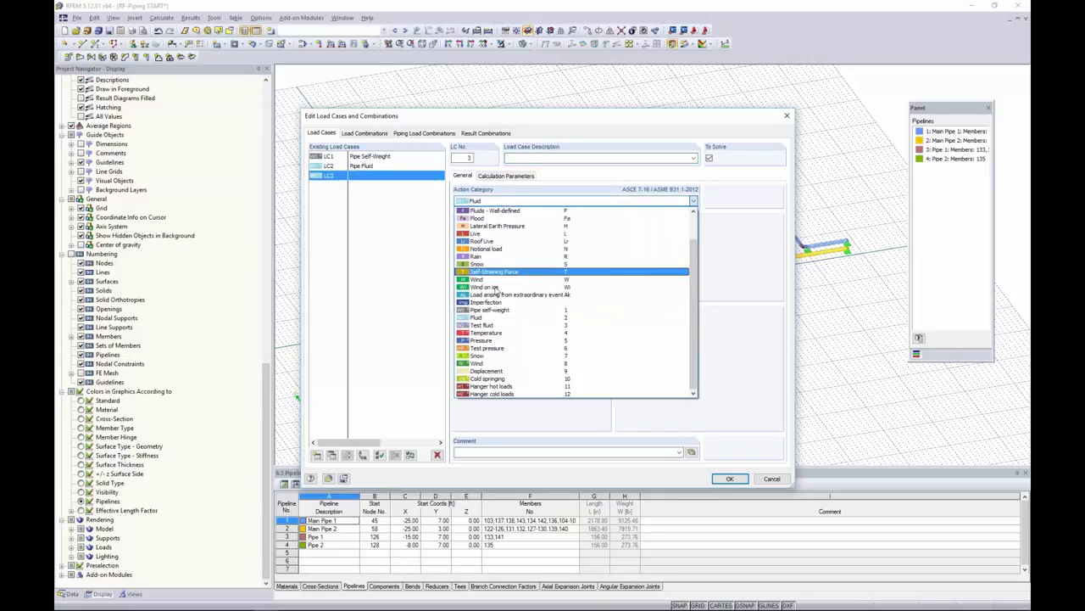
click(488, 332)
click(529, 158)
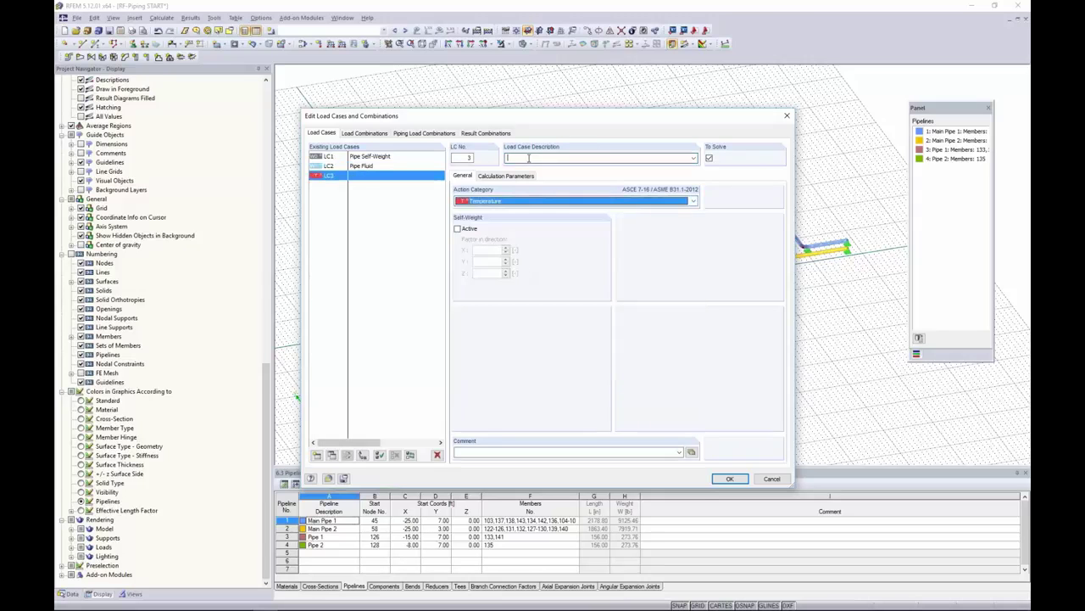
text(Temp. 1)
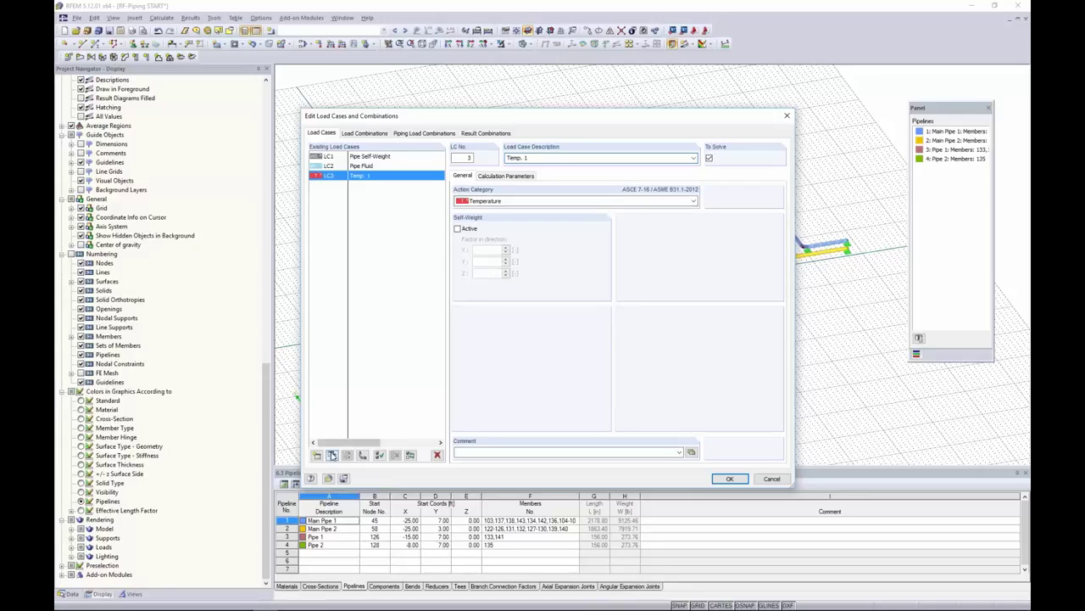
click(331, 456)
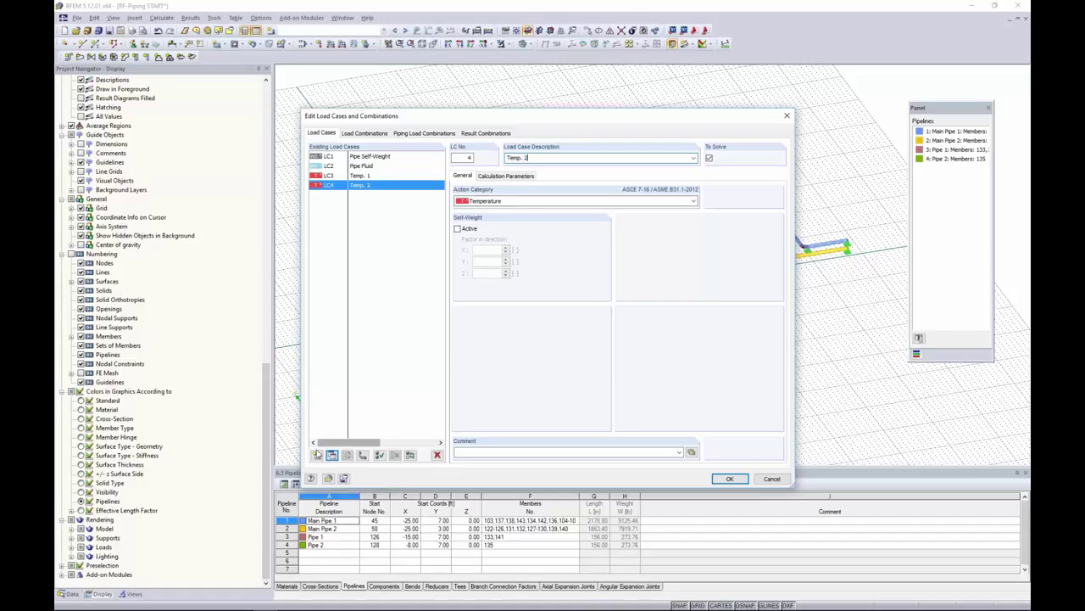
Add a new load case with the Pressure action category and the description Pressure 1
click(317, 455)
click(496, 202)
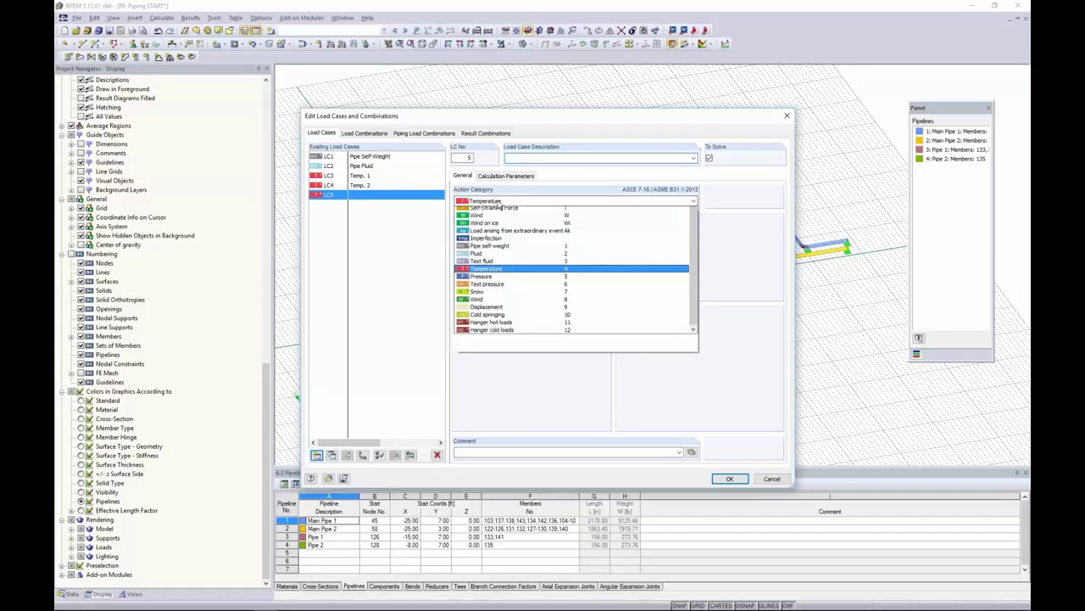
click(485, 341)
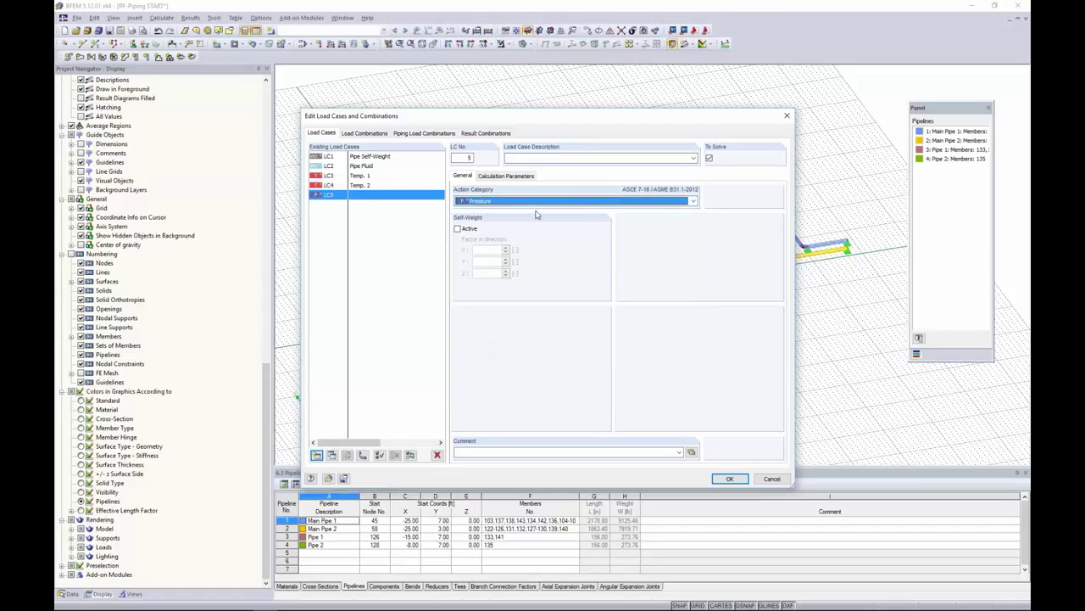
click(528, 160)
text(Pressure 1)
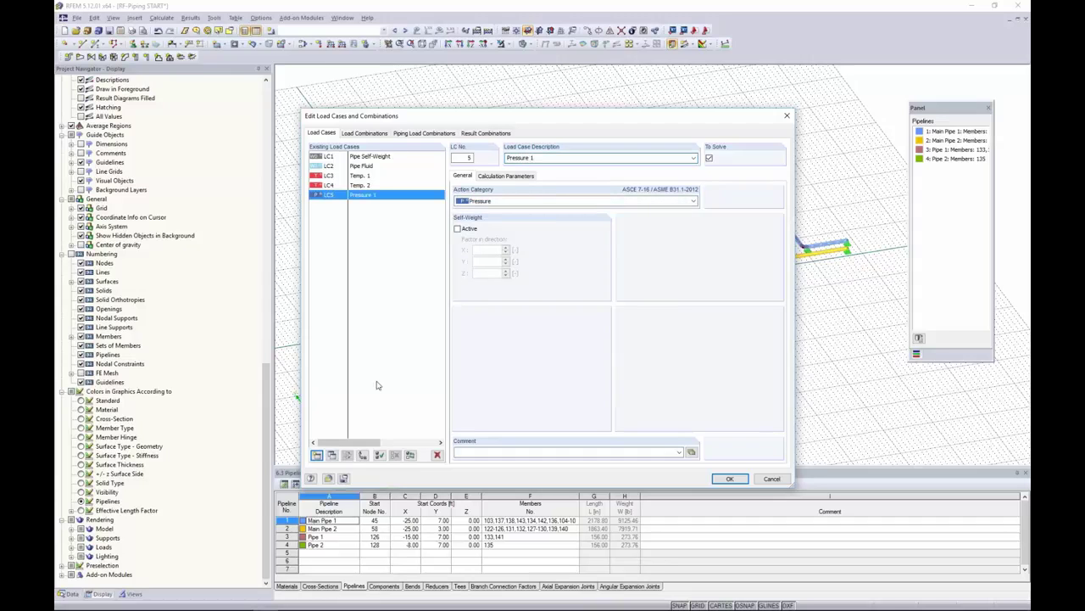
Copy the Pressure 1 load case and describe the copy as Pressure 2
click(332, 456)
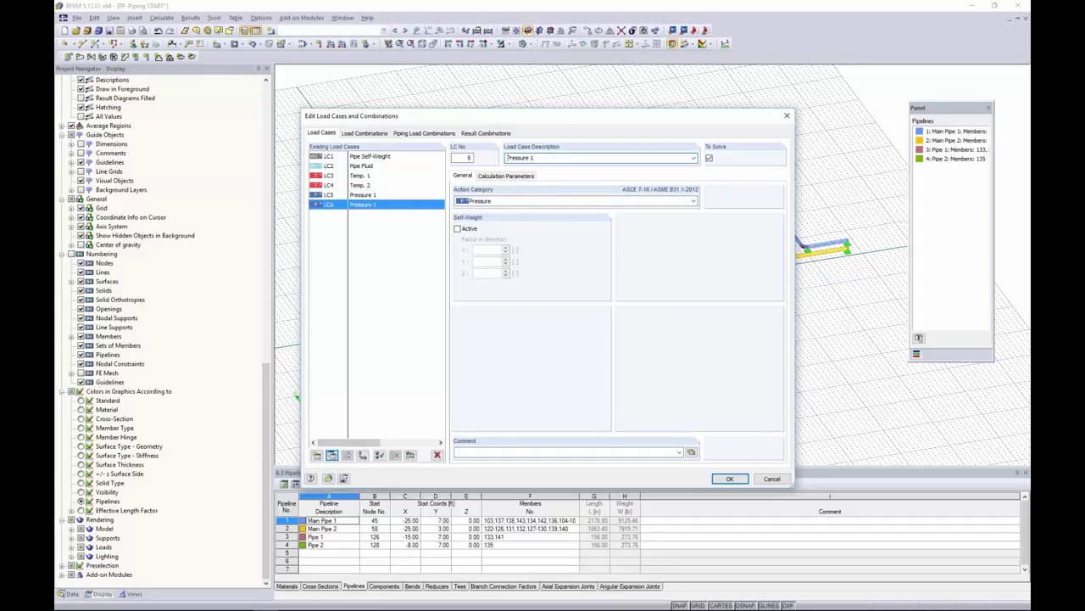
key(End)
key(BackSpace)
text(2)
Generate the piping load combinations, accepting the grouping of Temp. 1 with Pressure 1 and Temp. 2 with Pressure 2
click(407, 138)
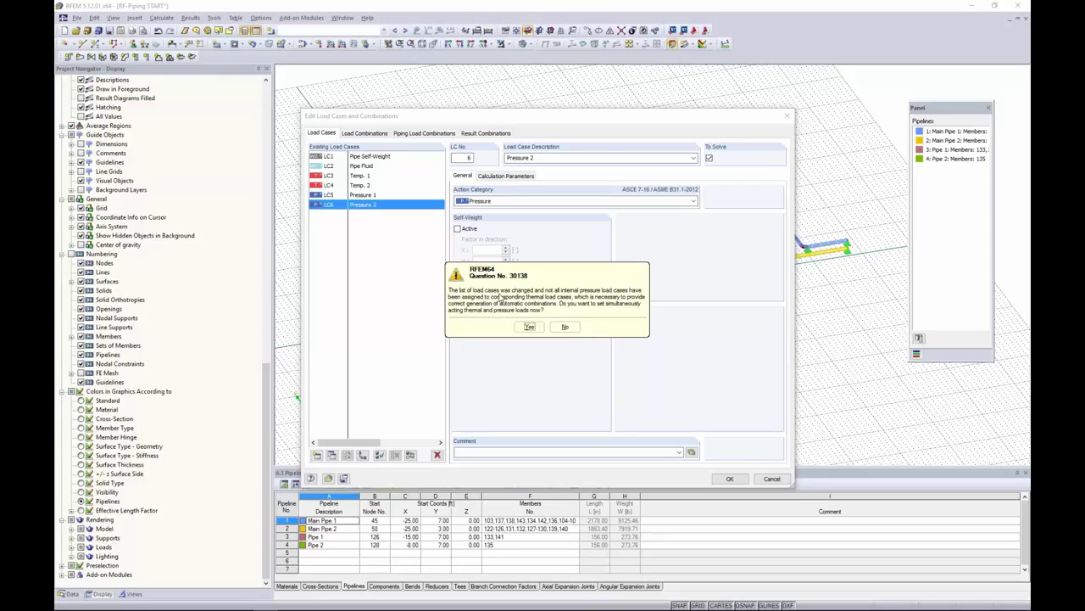
click(529, 326)
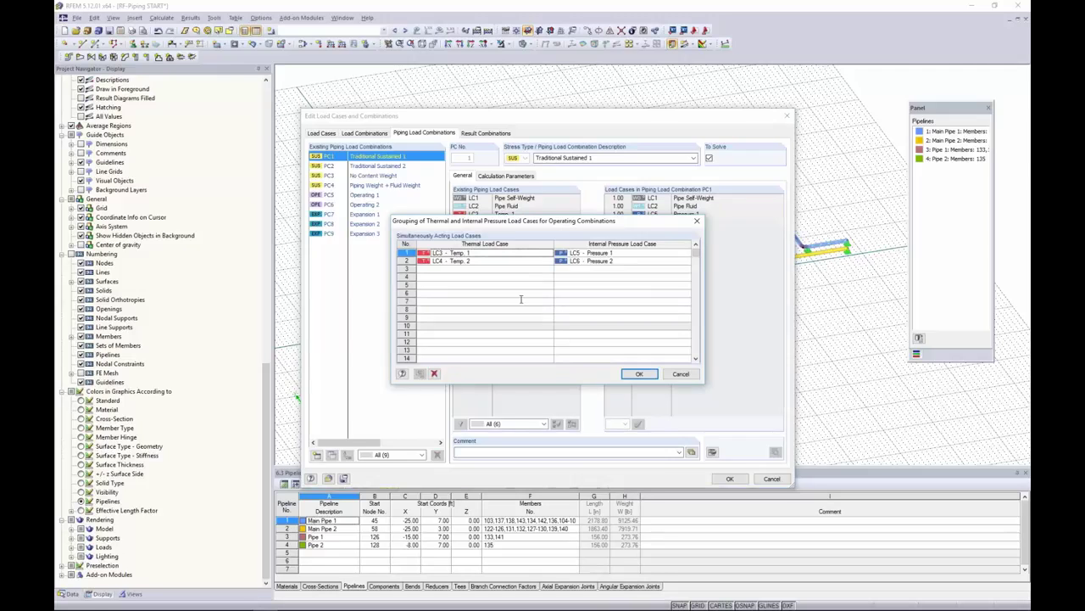
click(600, 253)
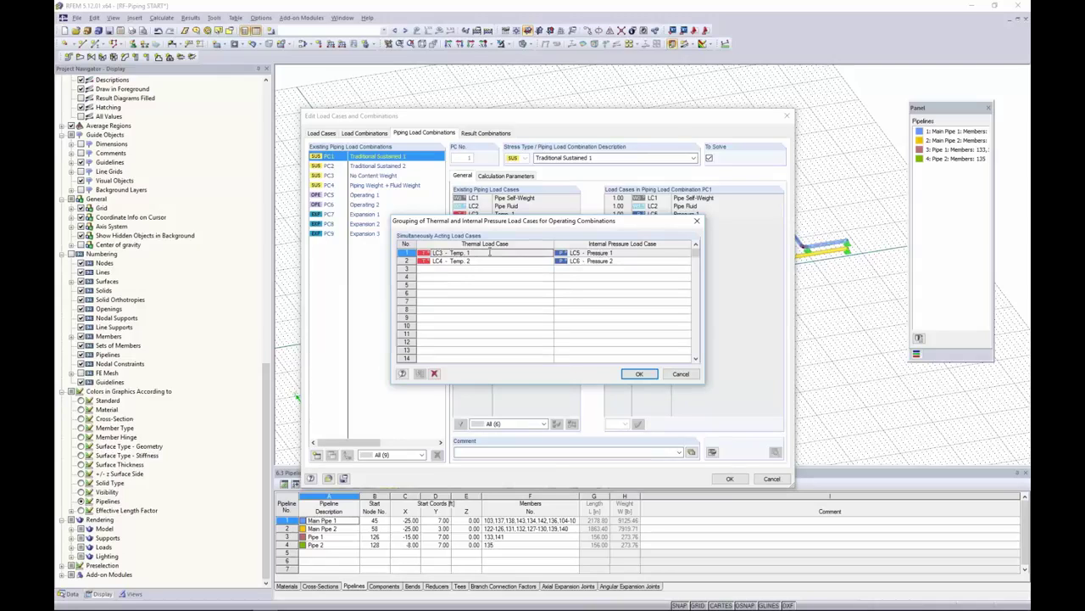
click(662, 252)
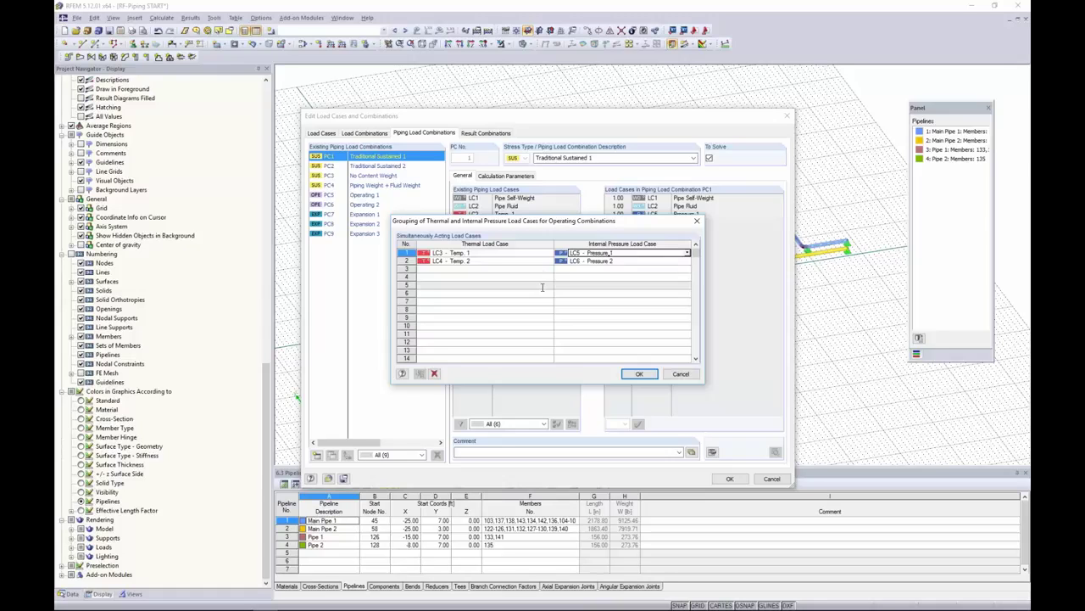
click(639, 374)
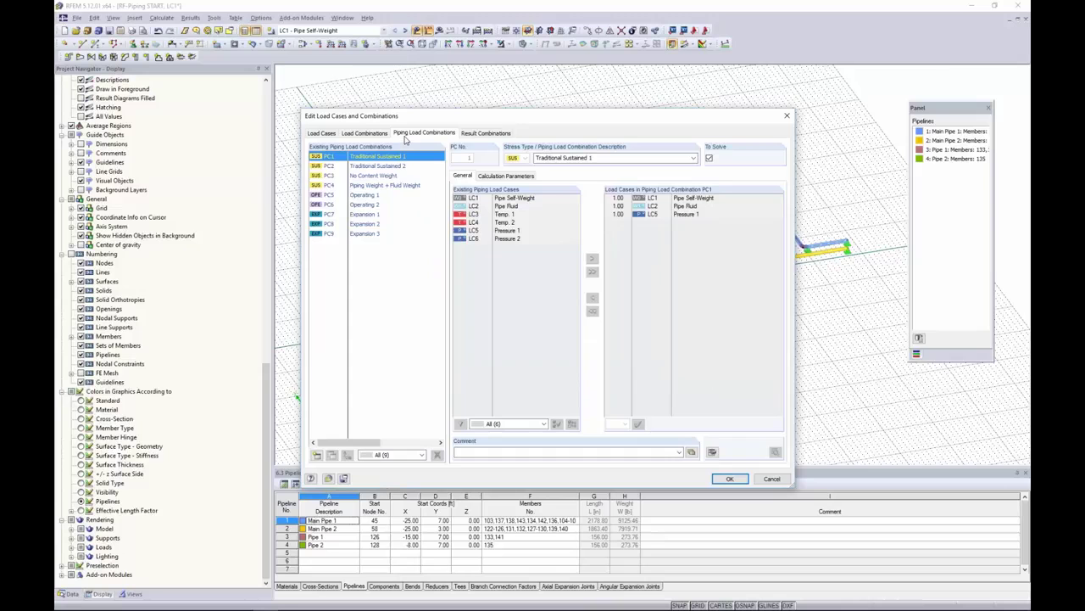
Review which load cases the sustained, operating and expansion piping combinations contain, and accept the load case definitions
click(399, 167)
click(393, 176)
click(386, 185)
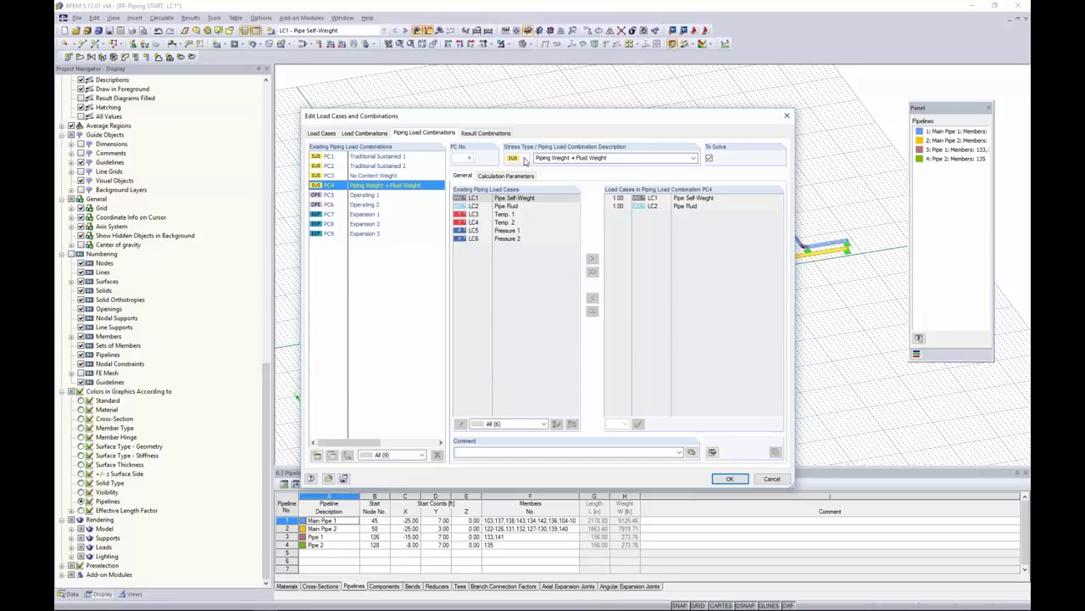
click(378, 156)
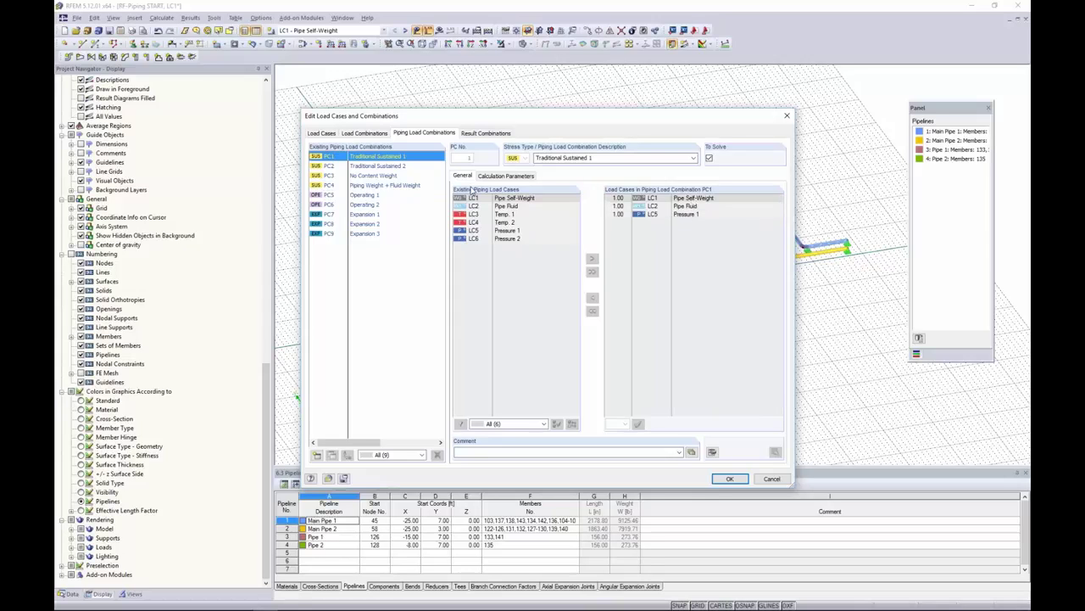
click(374, 176)
click(361, 195)
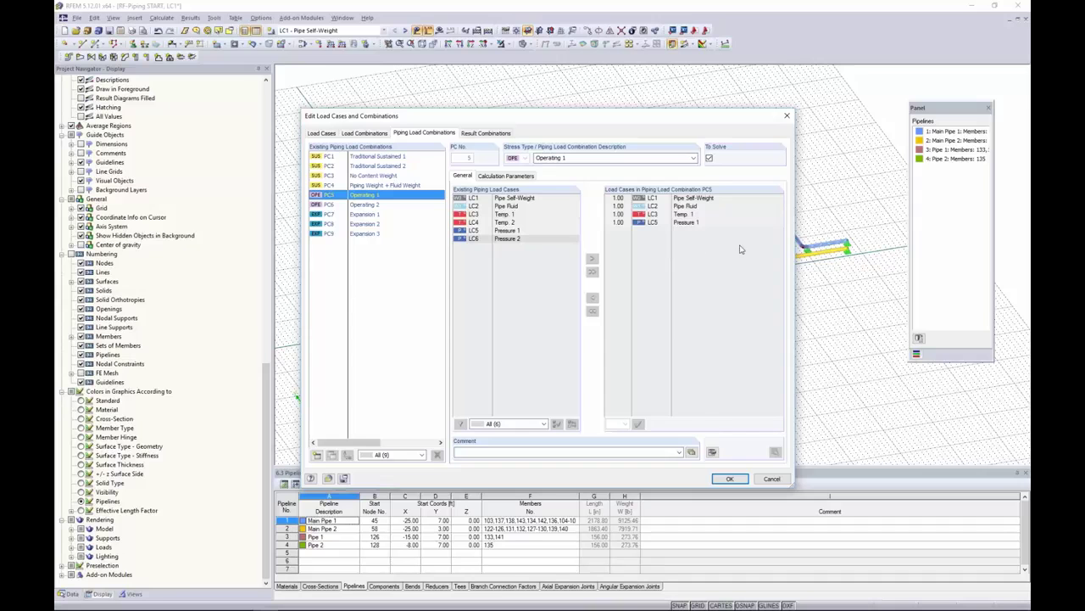
click(371, 206)
click(366, 215)
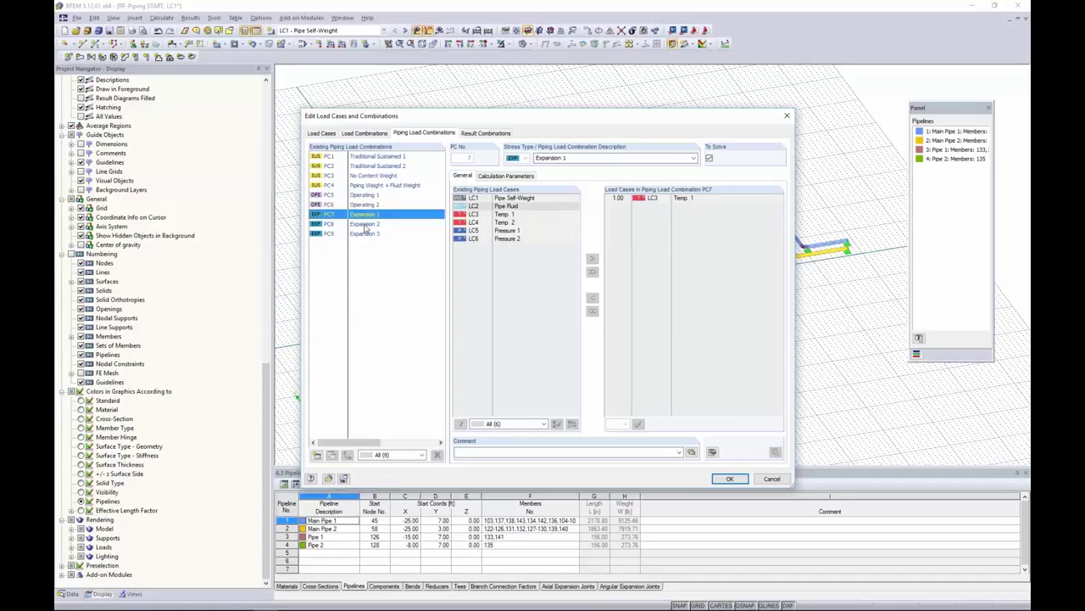
click(367, 223)
click(368, 234)
click(370, 215)
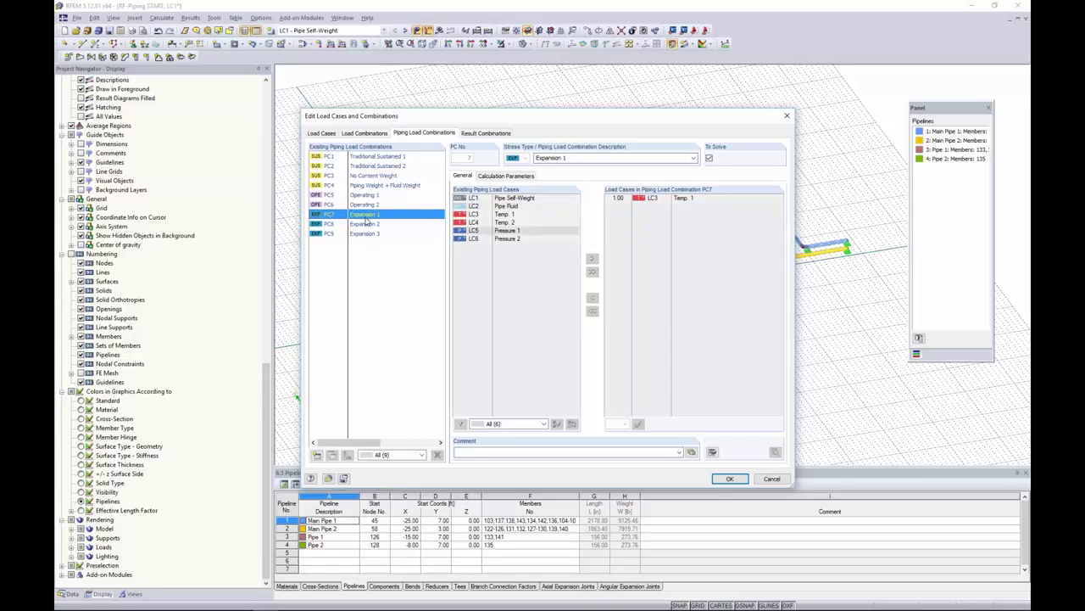
click(366, 223)
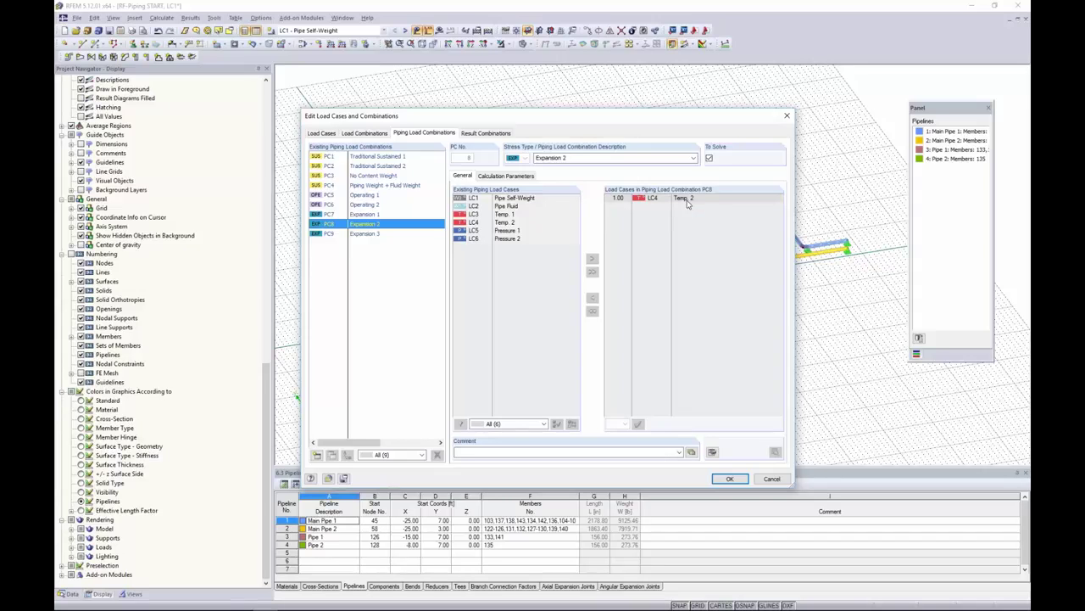
click(730, 478)
In the model's piping analysis settings, generate expansion combinations as the difference between operating and sustained result combinations
scroll(176, 192, up, 9)
scroll(176, 192, up, 15)
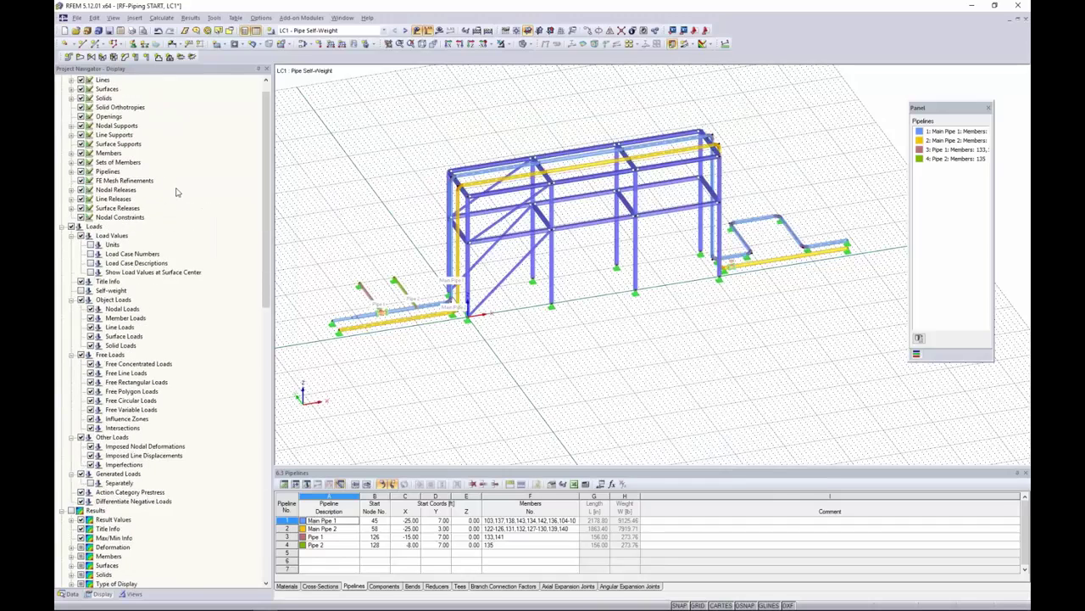
click(73, 594)
click(103, 99)
right_click(103, 99)
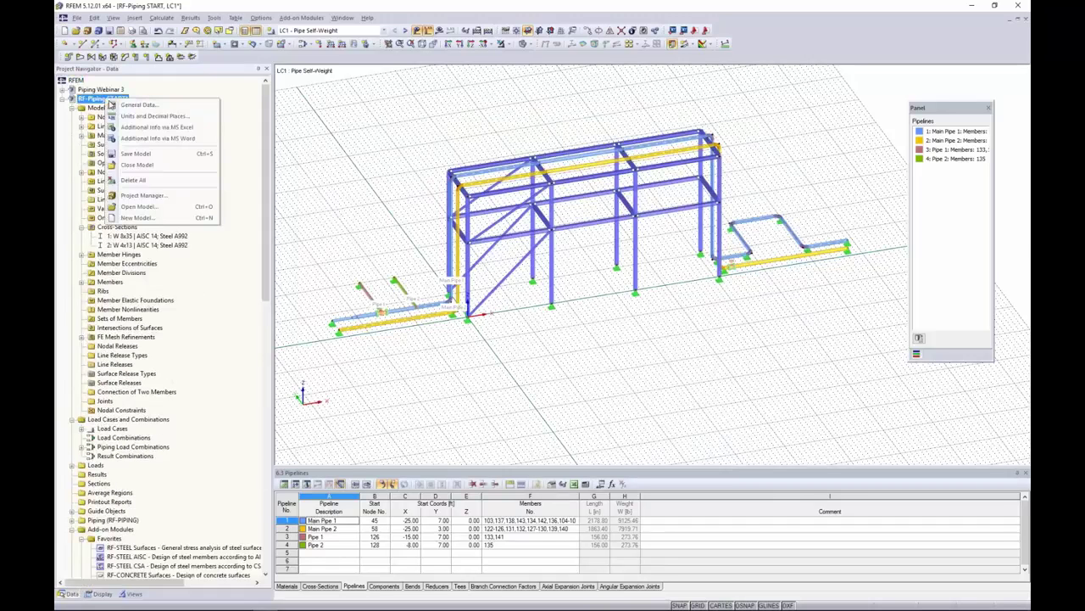
click(131, 112)
click(431, 185)
click(495, 267)
click(414, 307)
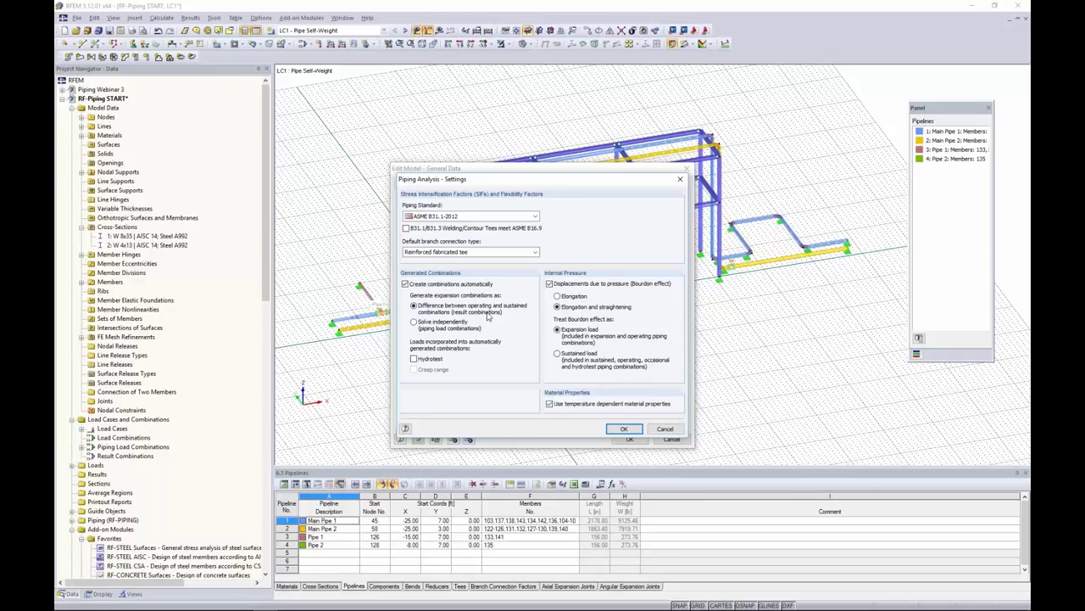
click(632, 429)
click(632, 438)
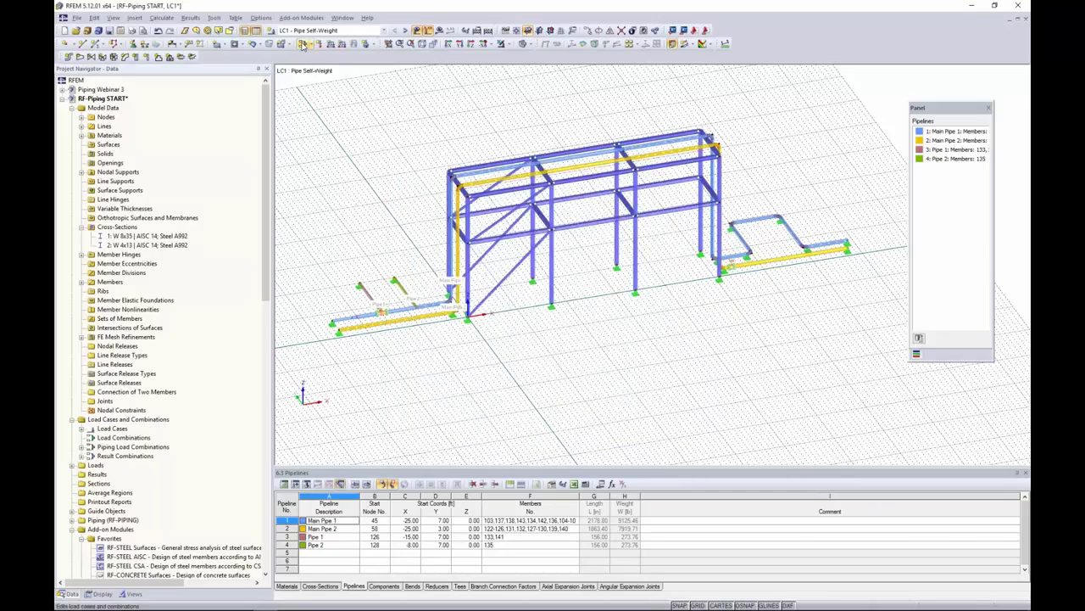
Review the sustained and operating piping load combinations and how the Expansion 1 result combination is composed of them, leaving the definitions unaltered
click(304, 45)
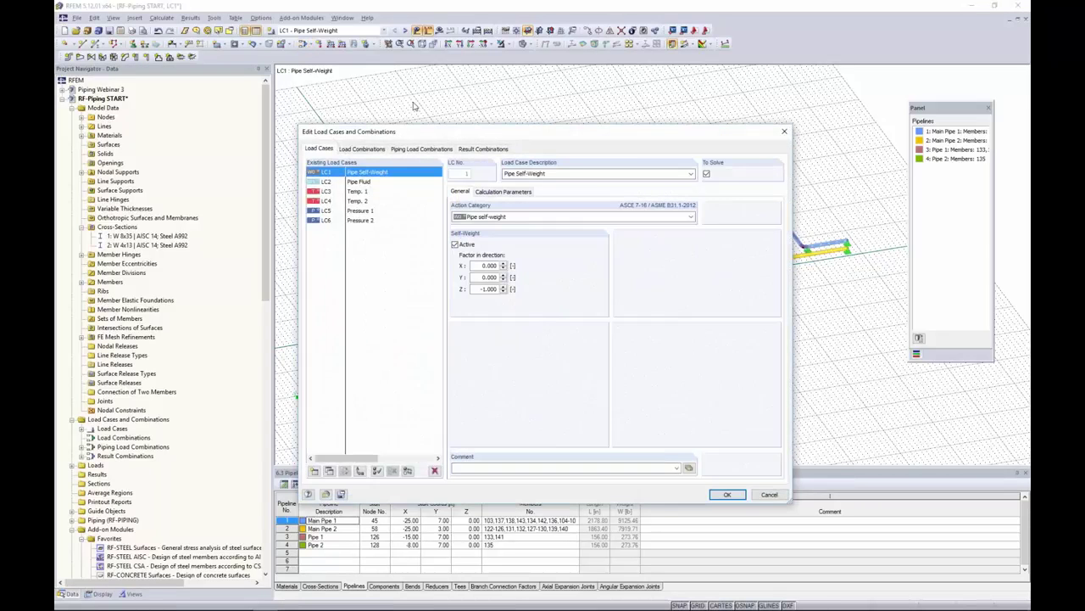
click(413, 149)
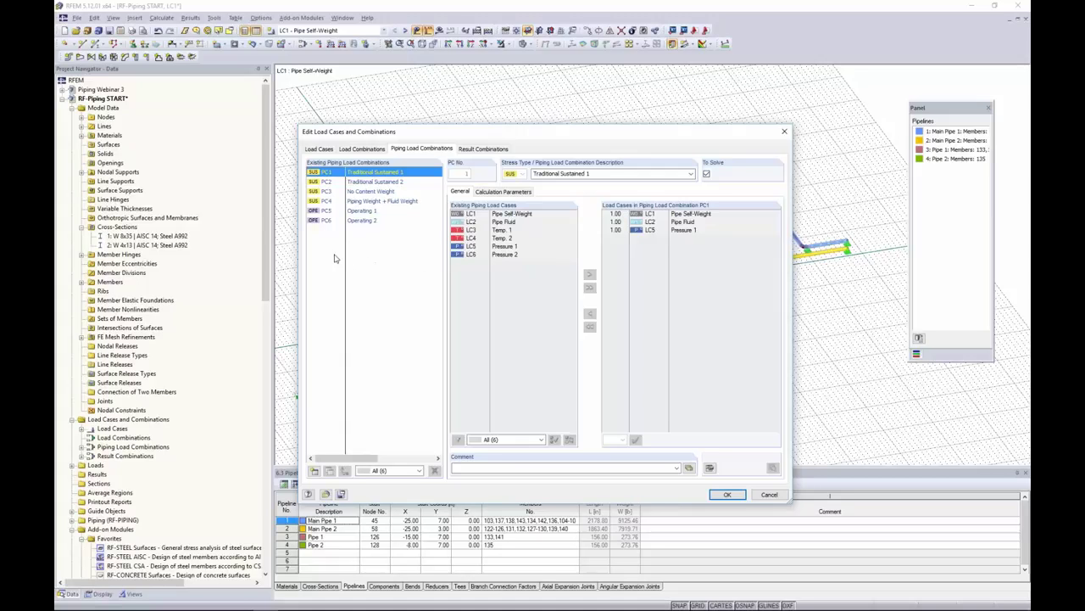
click(481, 148)
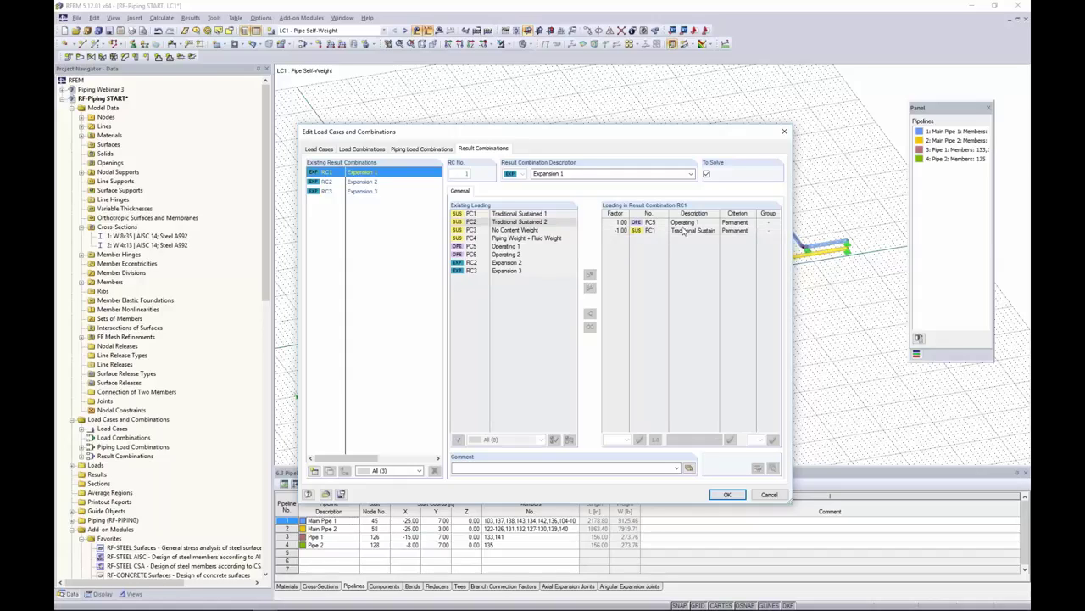
click(413, 150)
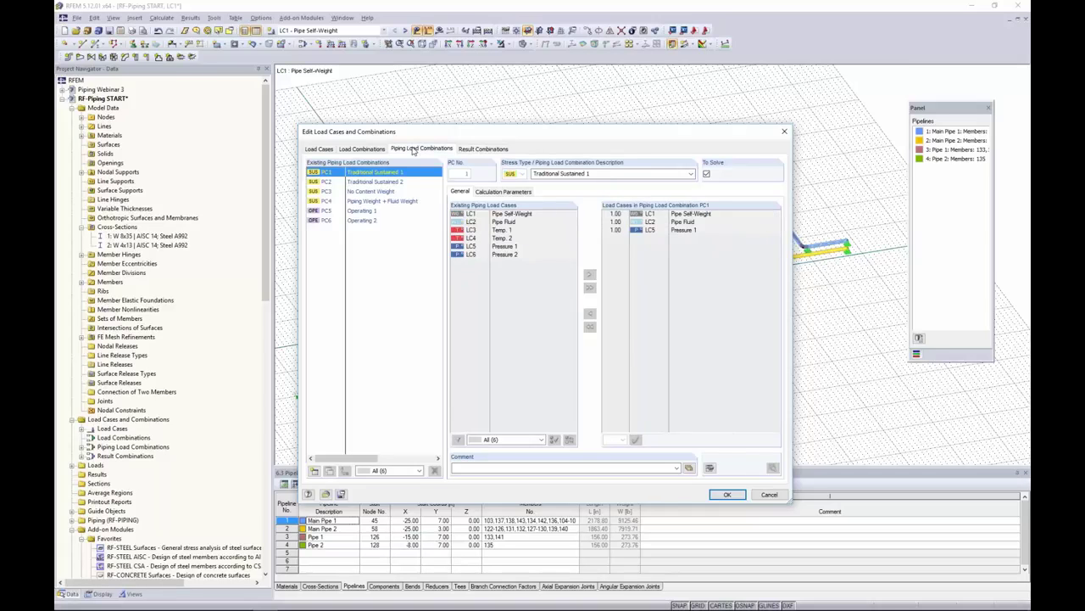
click(369, 212)
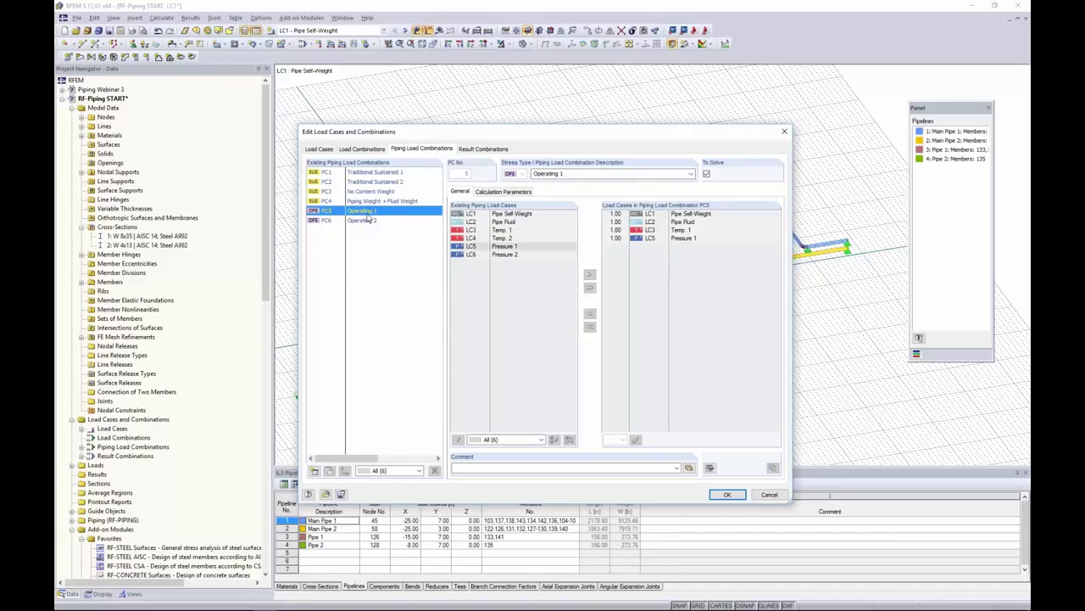
click(368, 173)
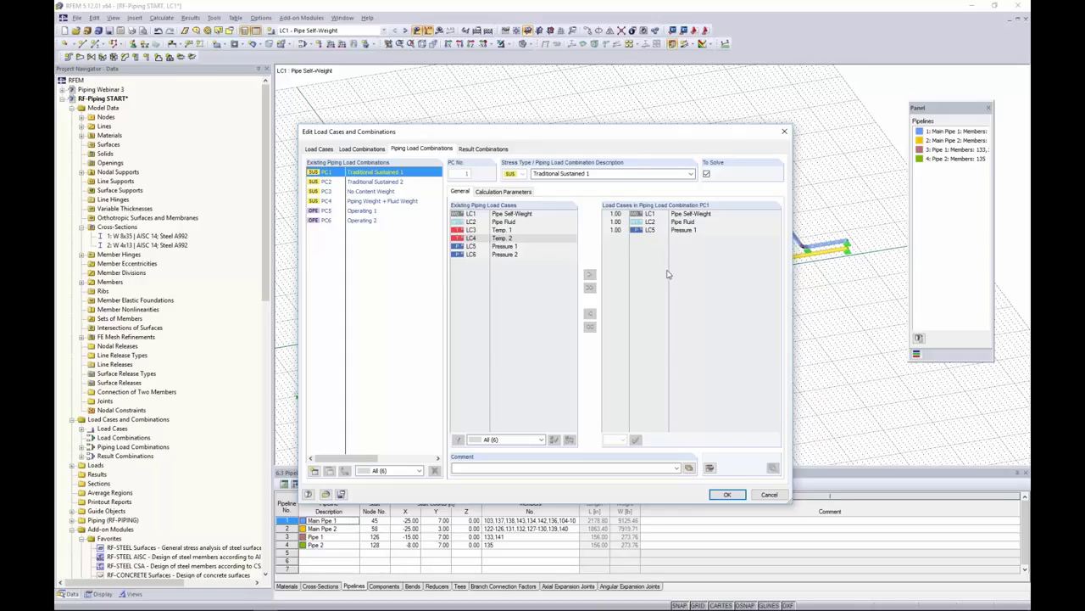
click(484, 150)
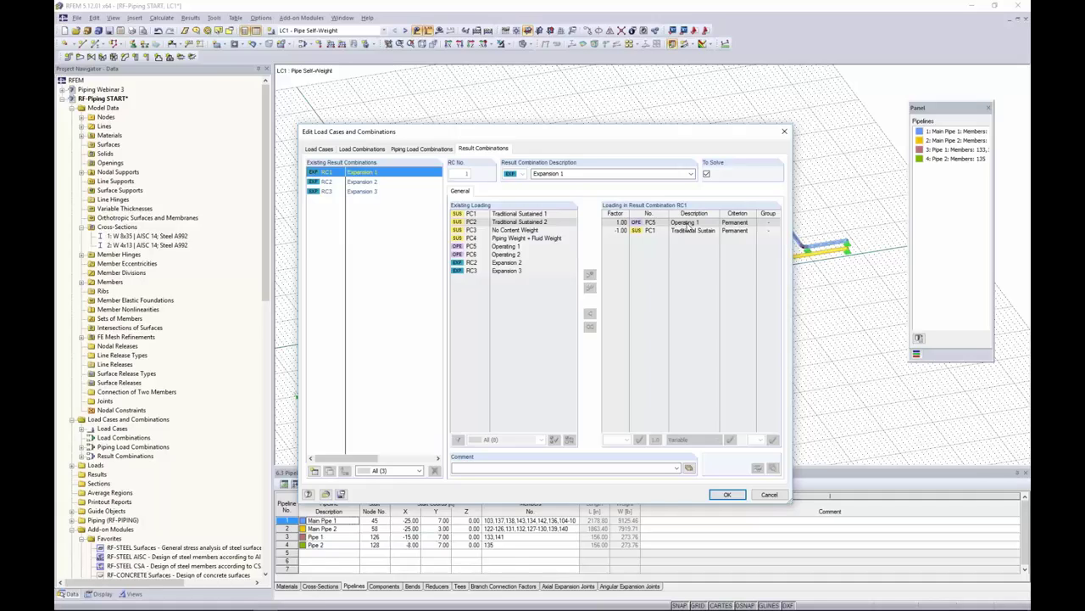
click(635, 231)
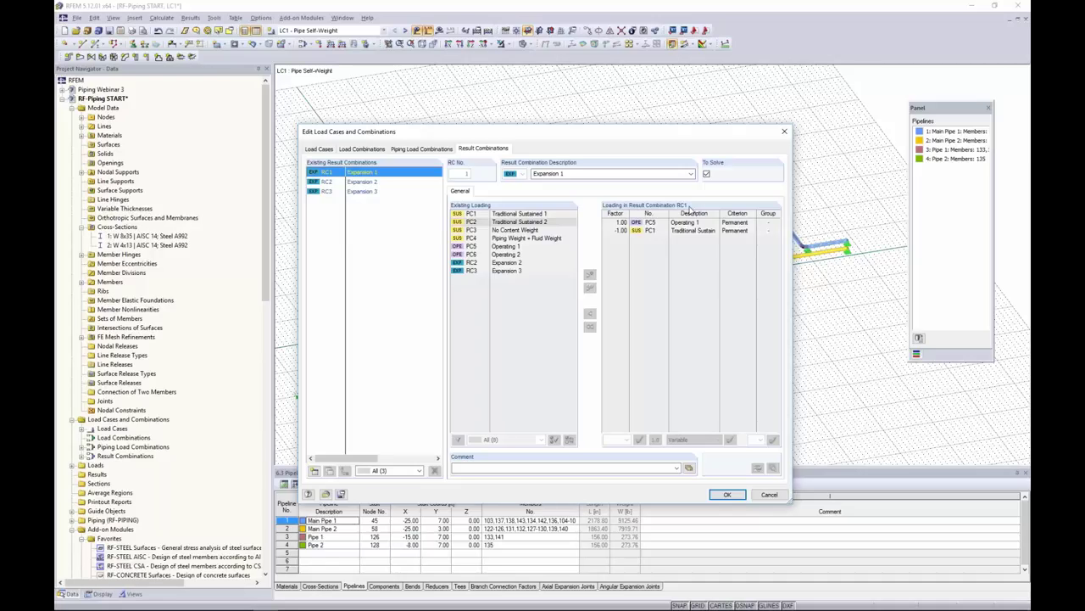
click(634, 220)
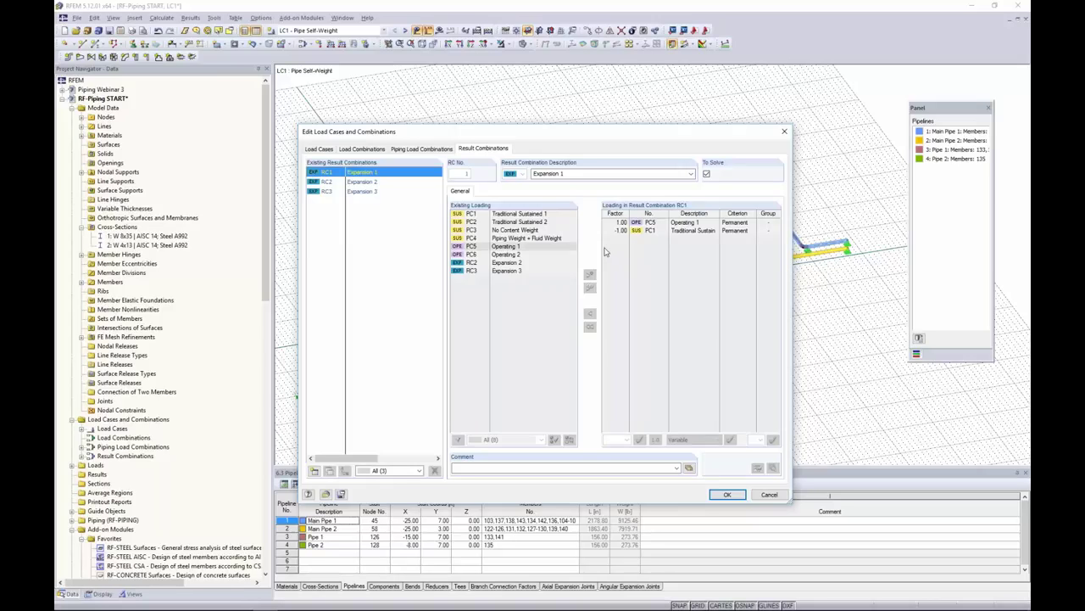
click(770, 495)
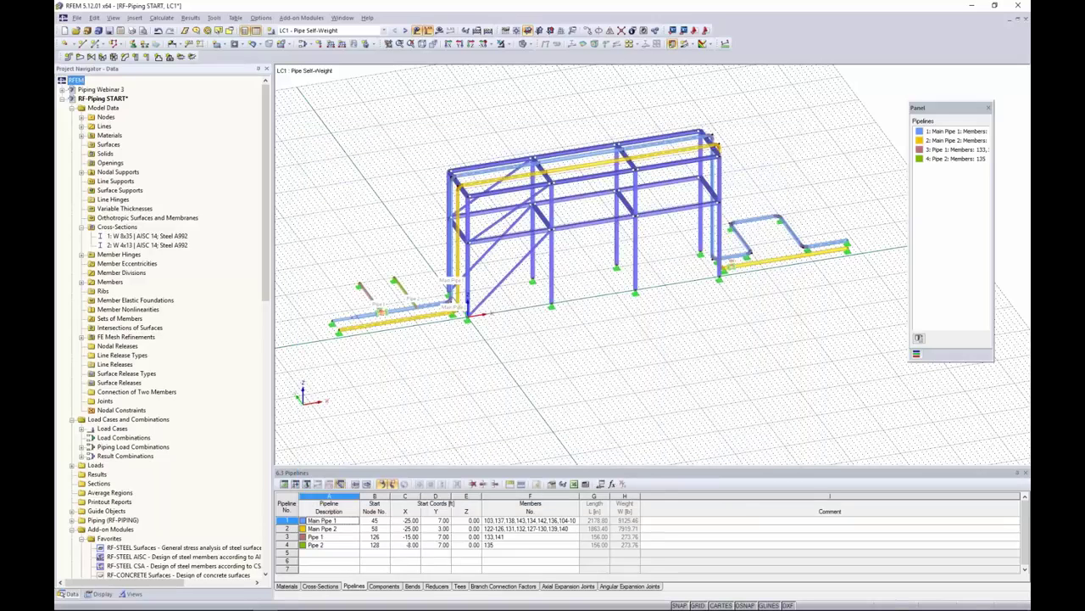
In the model's piping analysis settings, generate expansion combinations as independently solved piping load combinations, and accept the general data
right_click(99, 99)
click(123, 103)
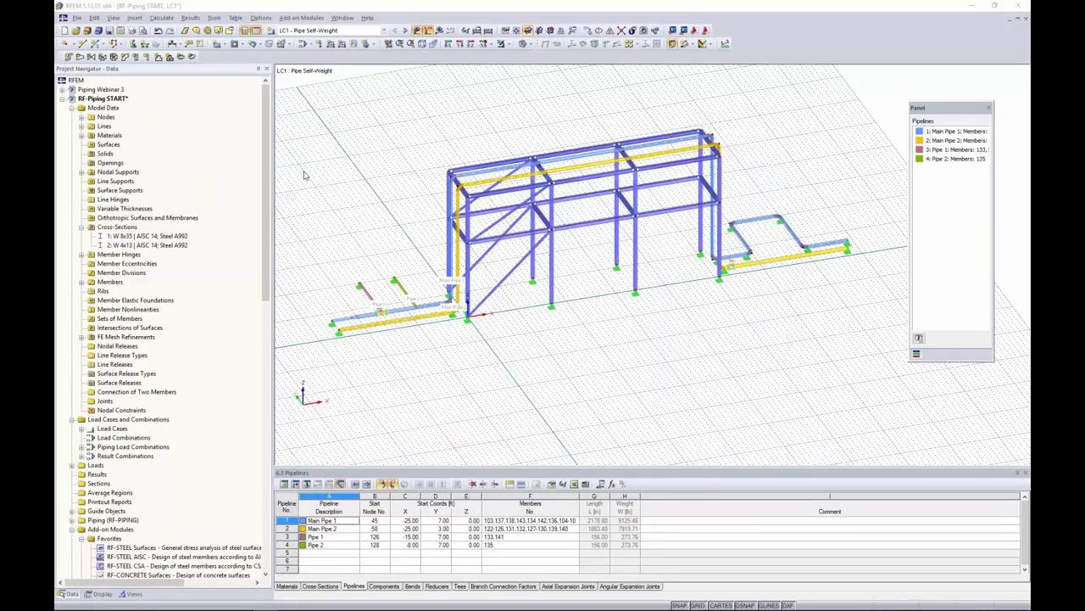
click(432, 186)
click(493, 265)
click(414, 322)
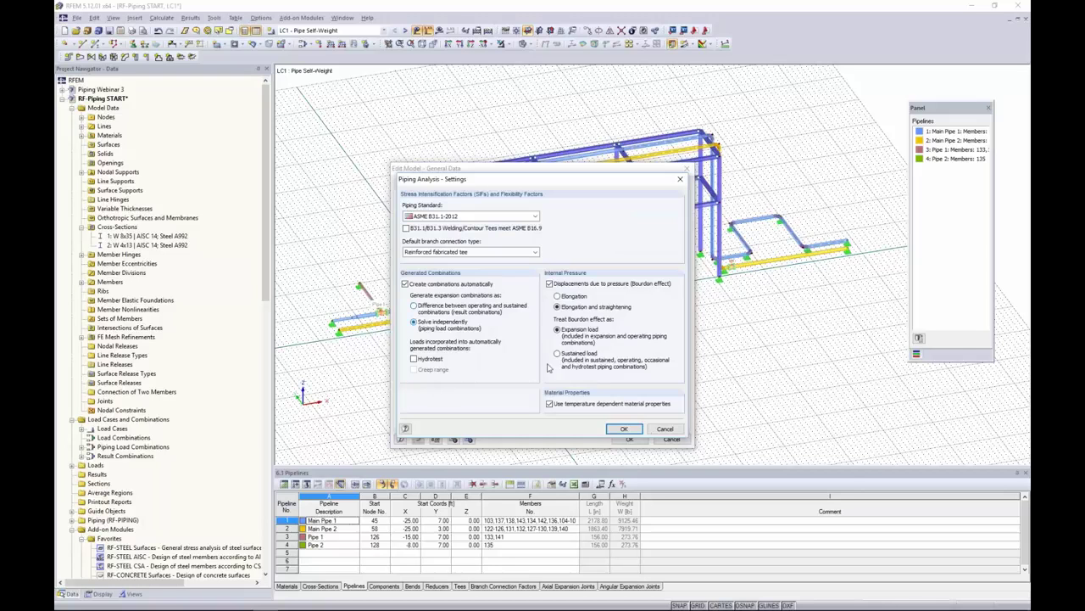
click(627, 430)
click(629, 438)
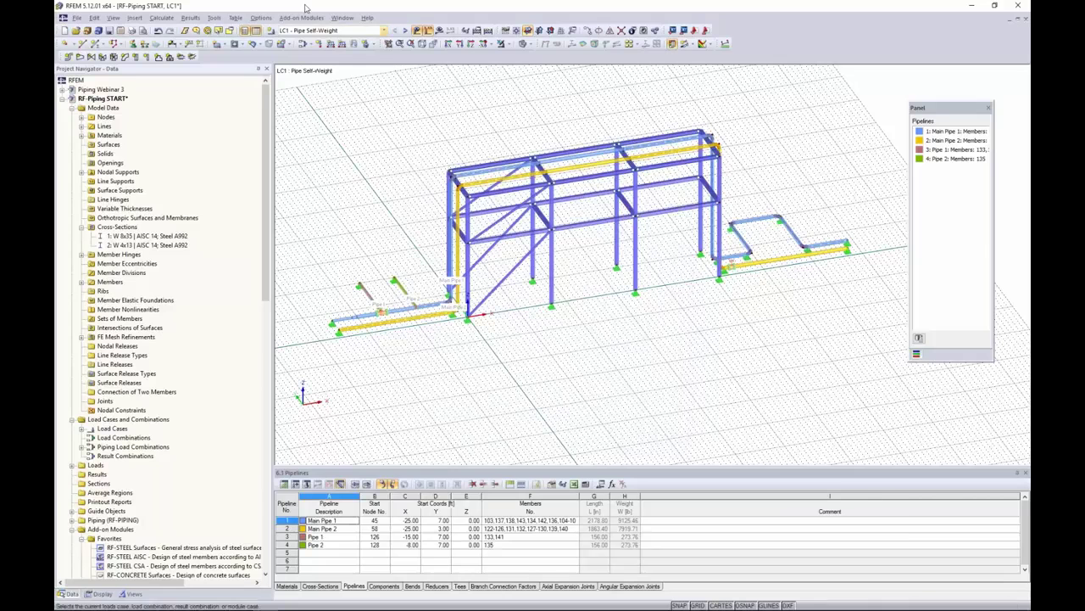
Make LC2 - Pipe Fluid the current load case and limit the visible objects to the generated Pipelines group
click(302, 30)
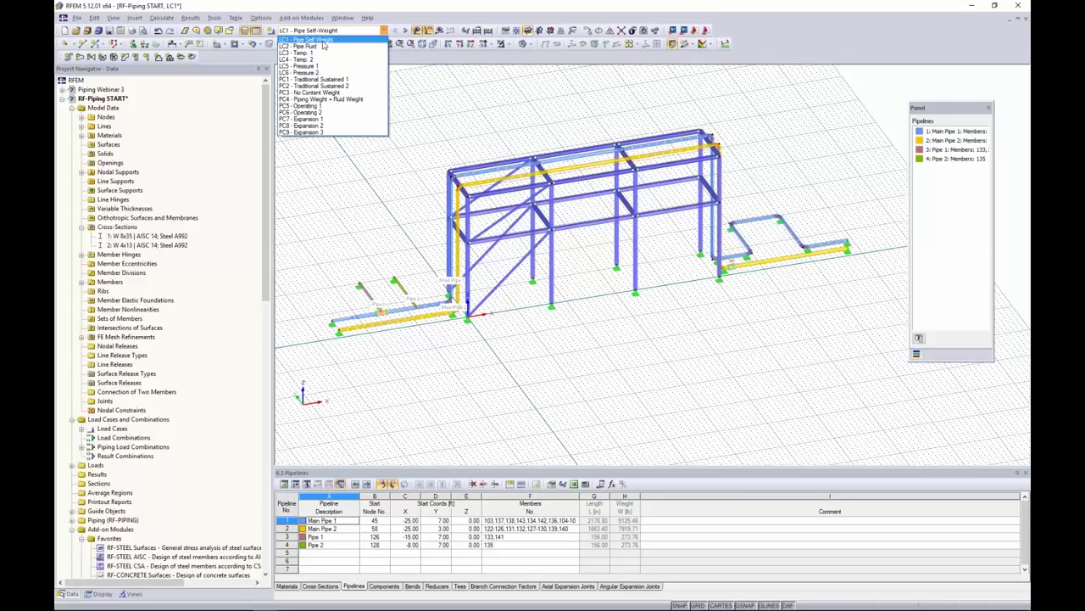
click(322, 47)
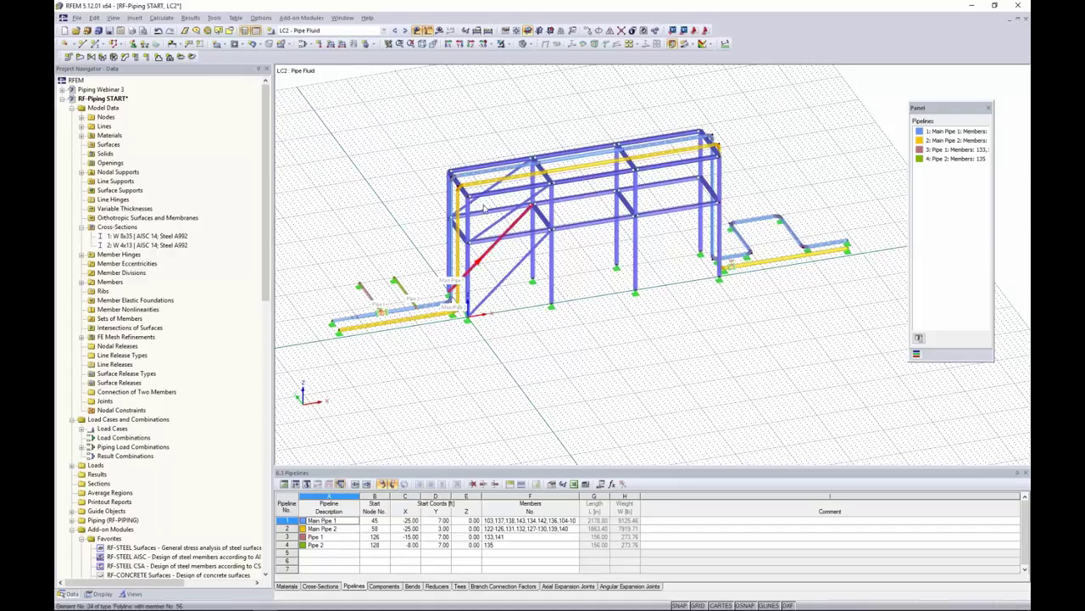
click(132, 593)
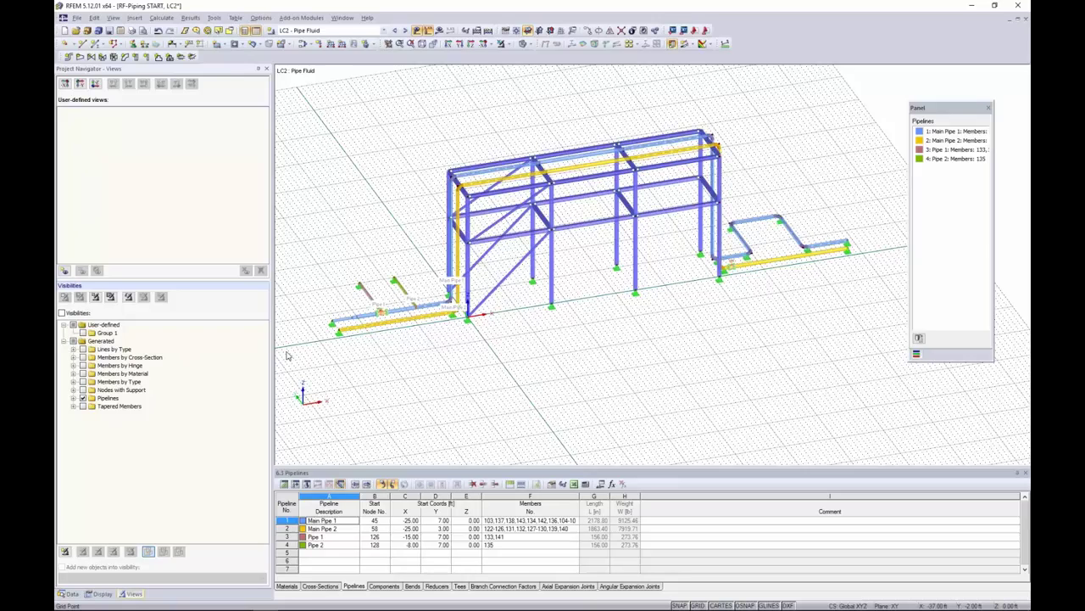
click(73, 399)
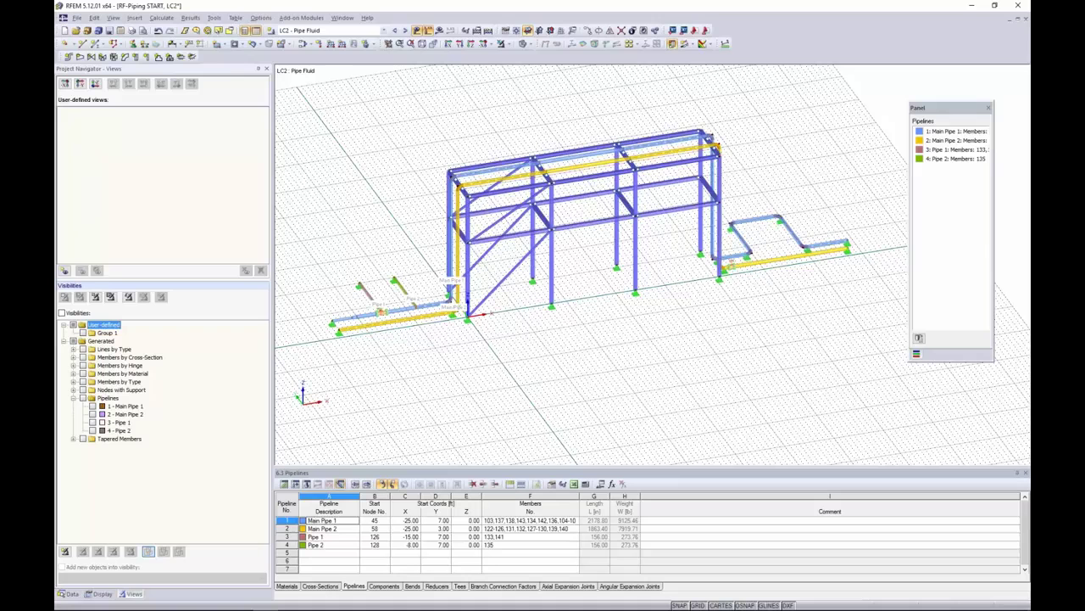
click(83, 398)
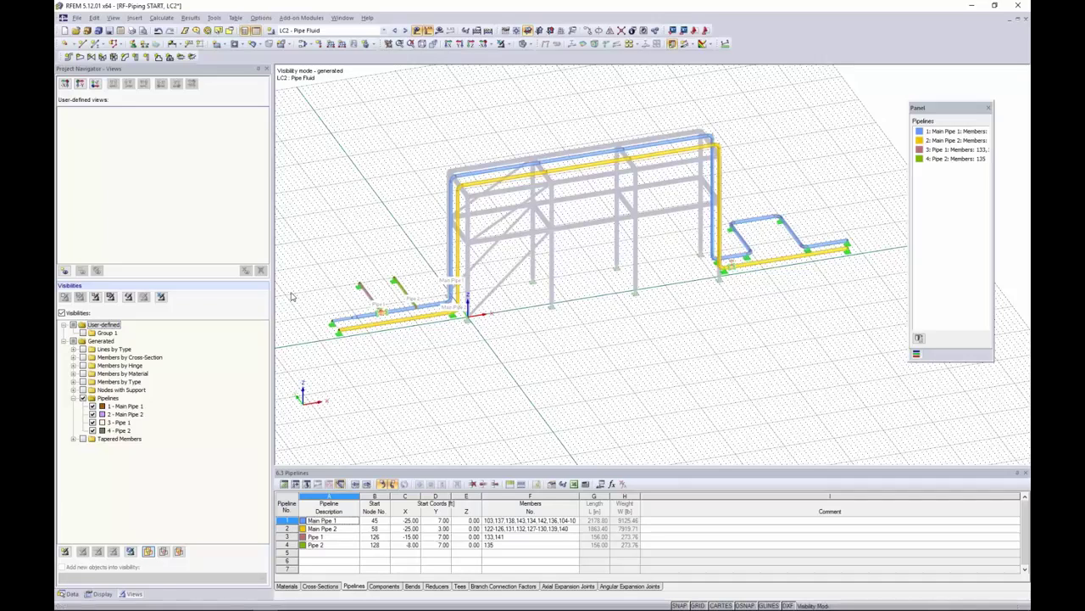
Select all visible pipeline members and start a new member load on them with the full pipe content load type
scroll(753, 319, down, 1)
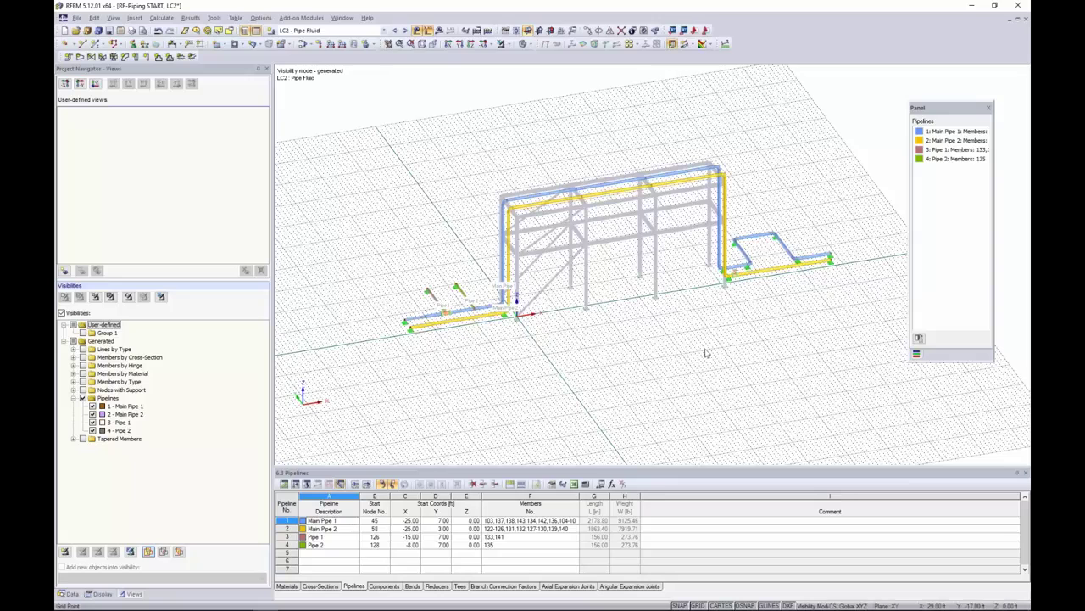
drag(861, 358, 368, 139)
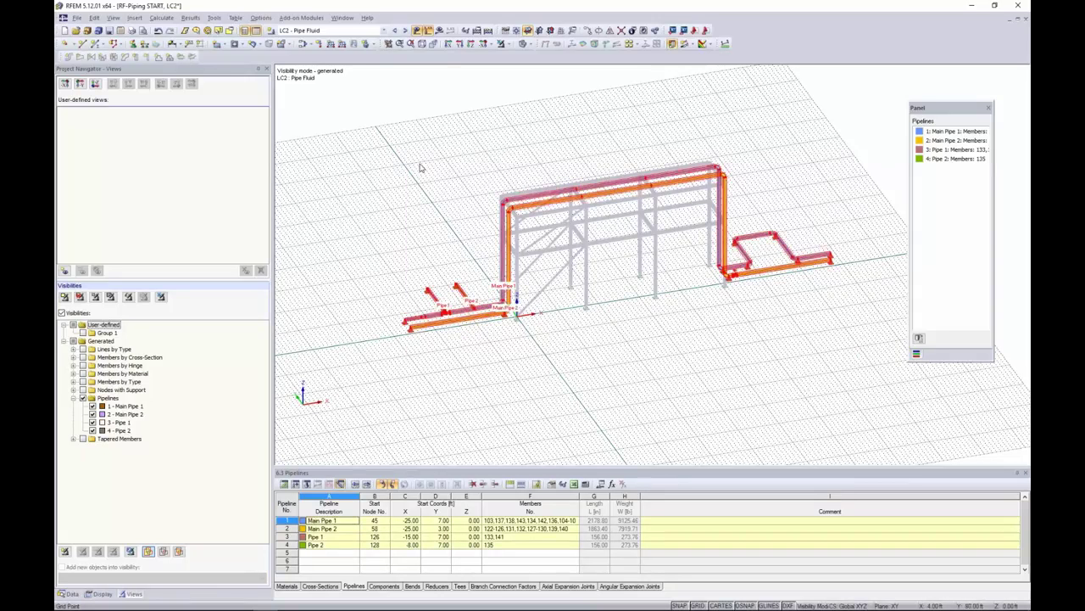
ctrl+middle_drag(475, 233, 386, 184)
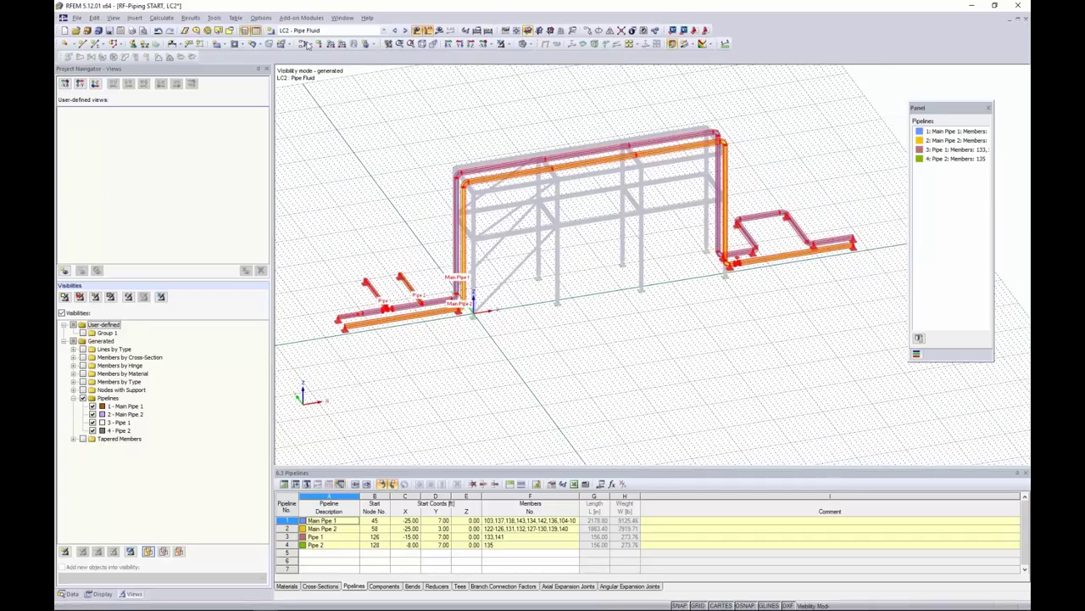
click(331, 44)
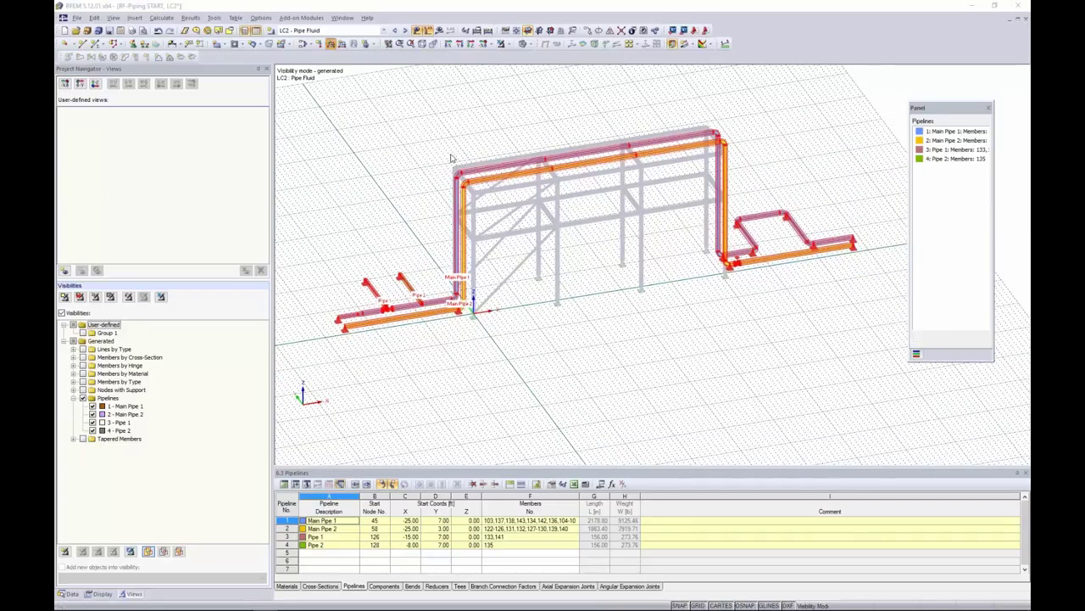
drag(452, 147, 448, 125)
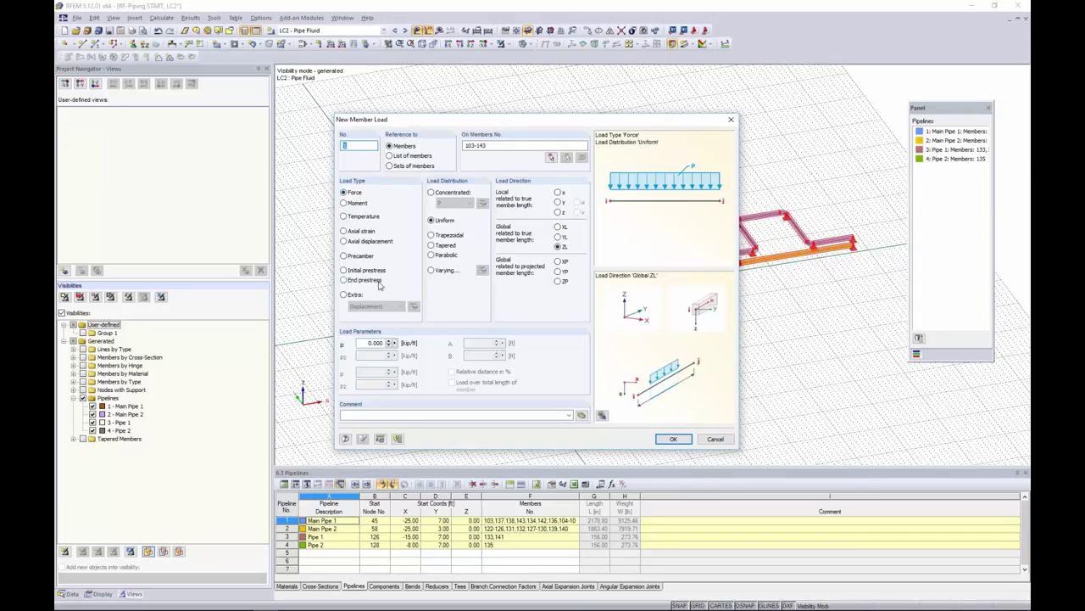
click(343, 295)
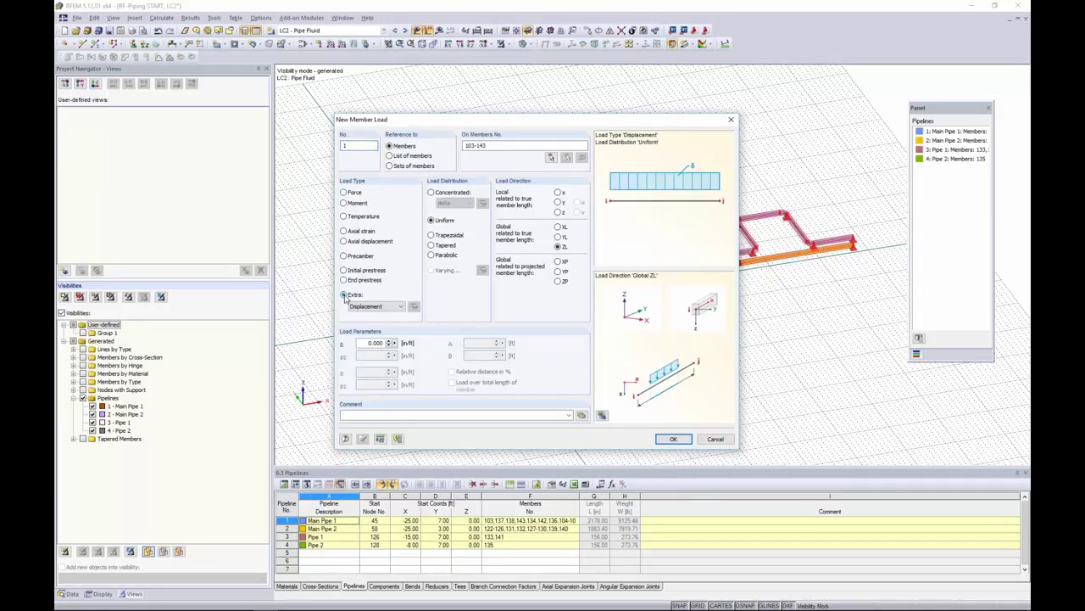
click(364, 307)
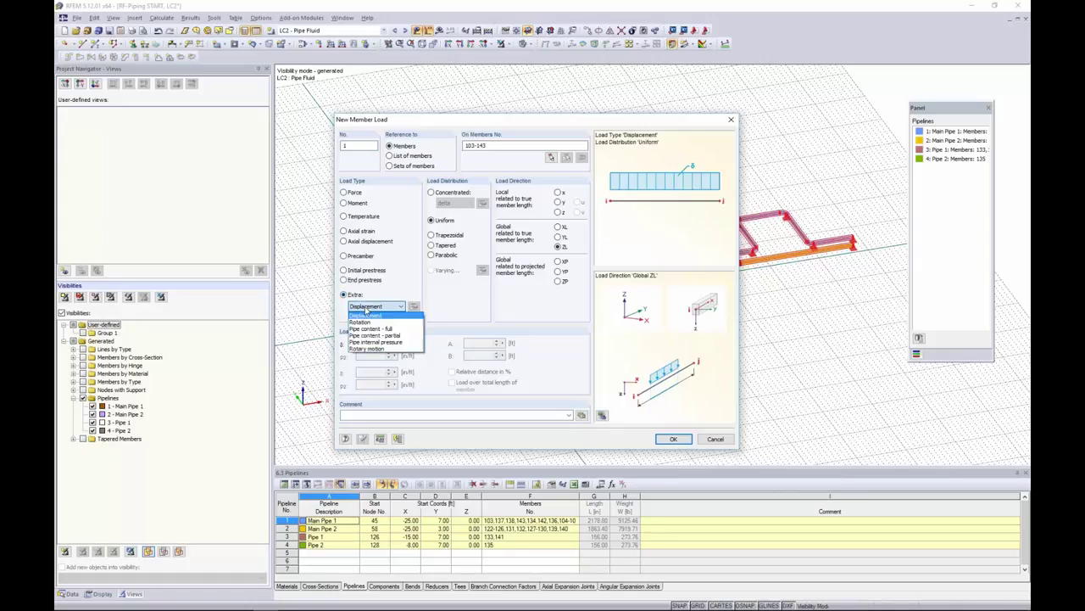
click(377, 330)
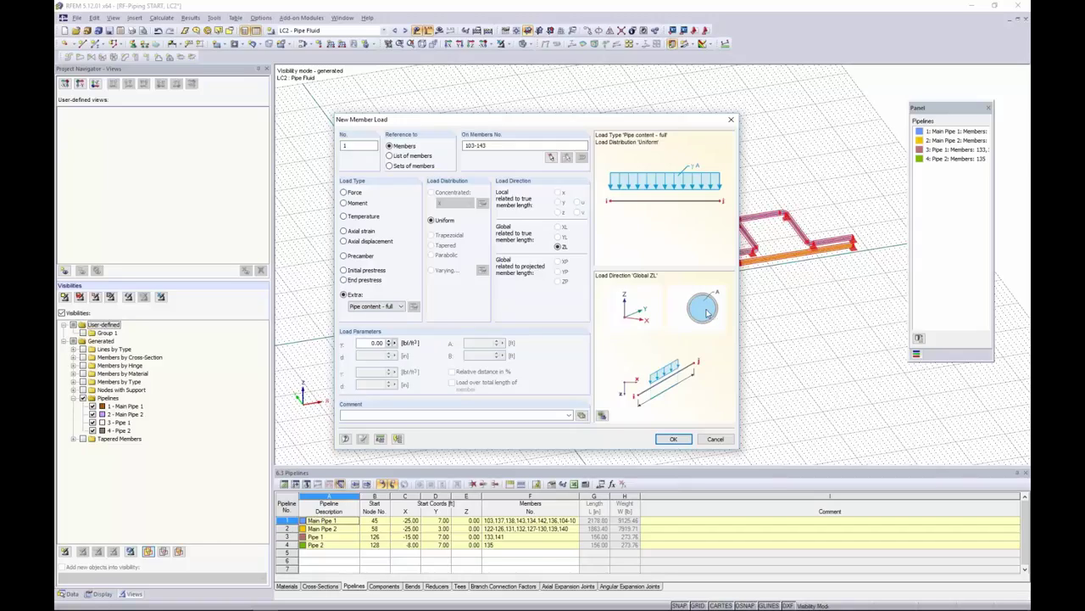
Check the partial pipe content option, return to full content, and apply the load with a value of -62.4 lbf/ft³
double_click(372, 343)
click(375, 309)
click(375, 336)
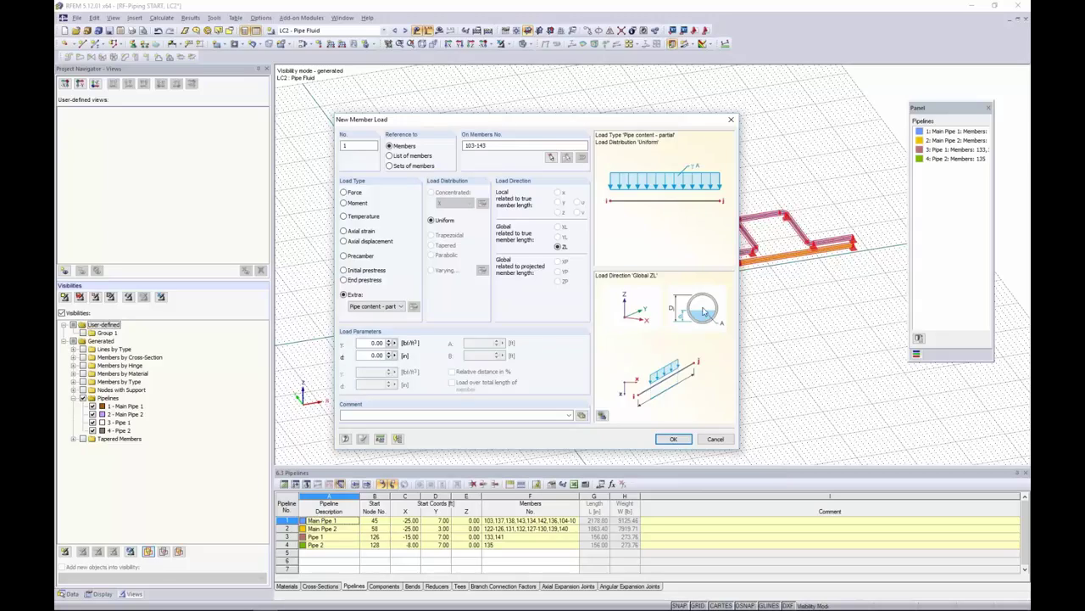
click(373, 307)
click(364, 328)
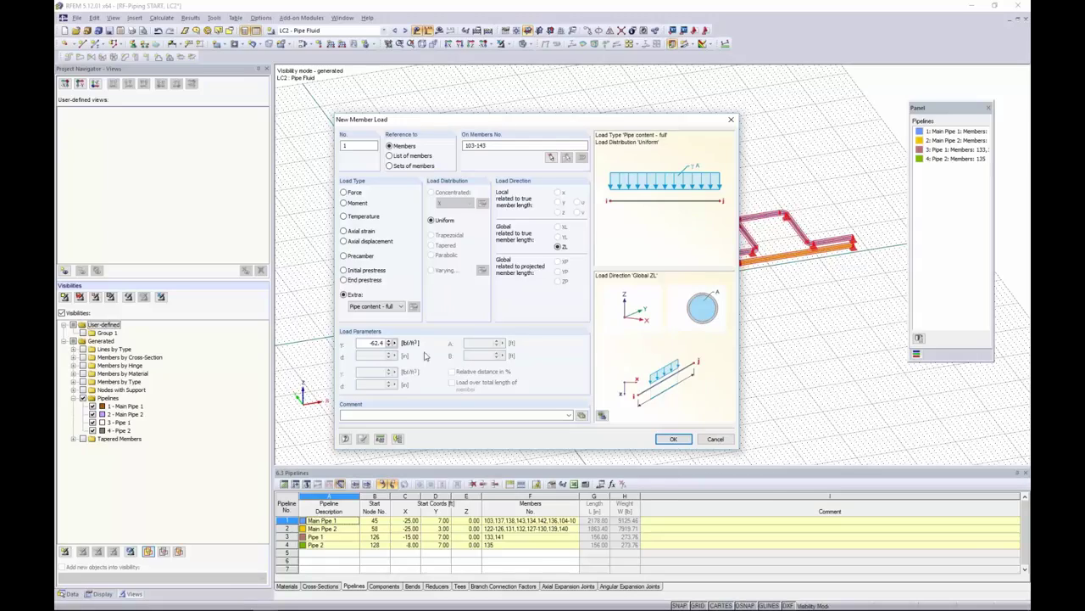
click(673, 439)
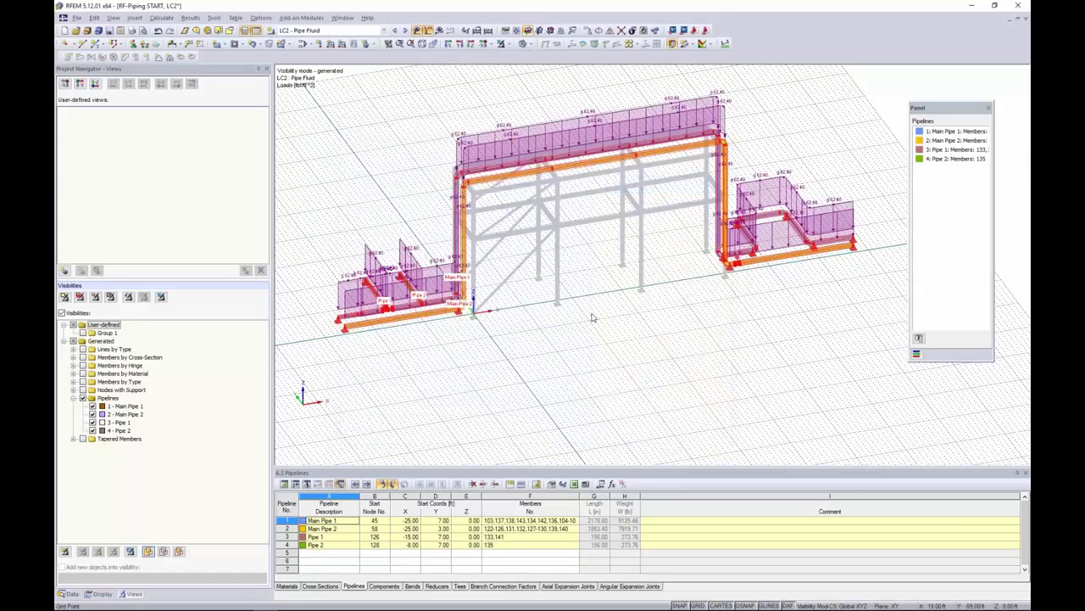
middle_drag(577, 320, 585, 345)
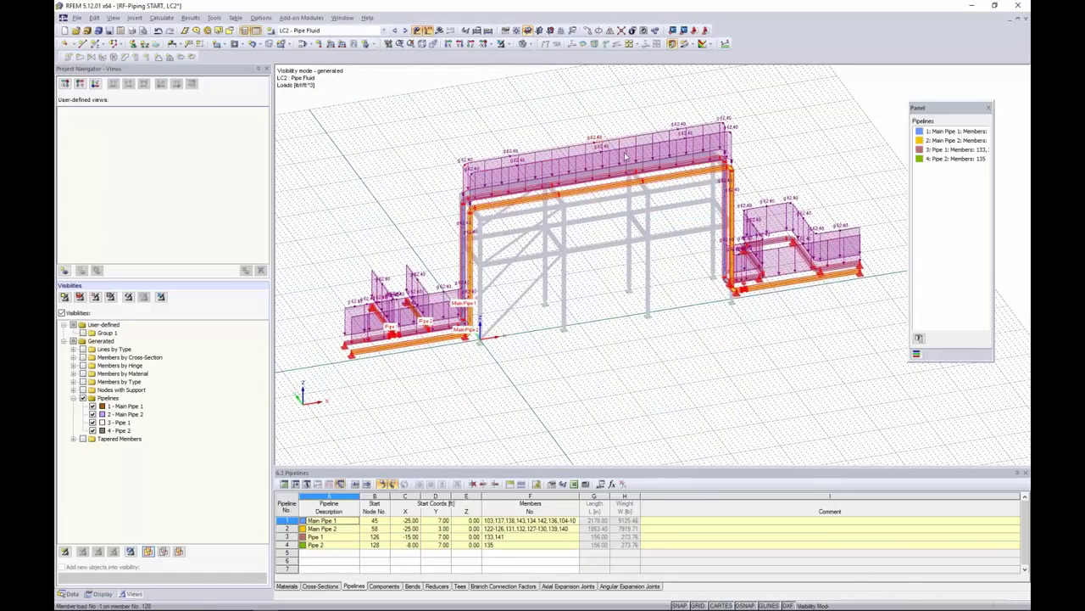
In load case LC3 - Temp. 1, apply a uniform temperature member load with Tc of 65 °F to the selected pipes
click(405, 30)
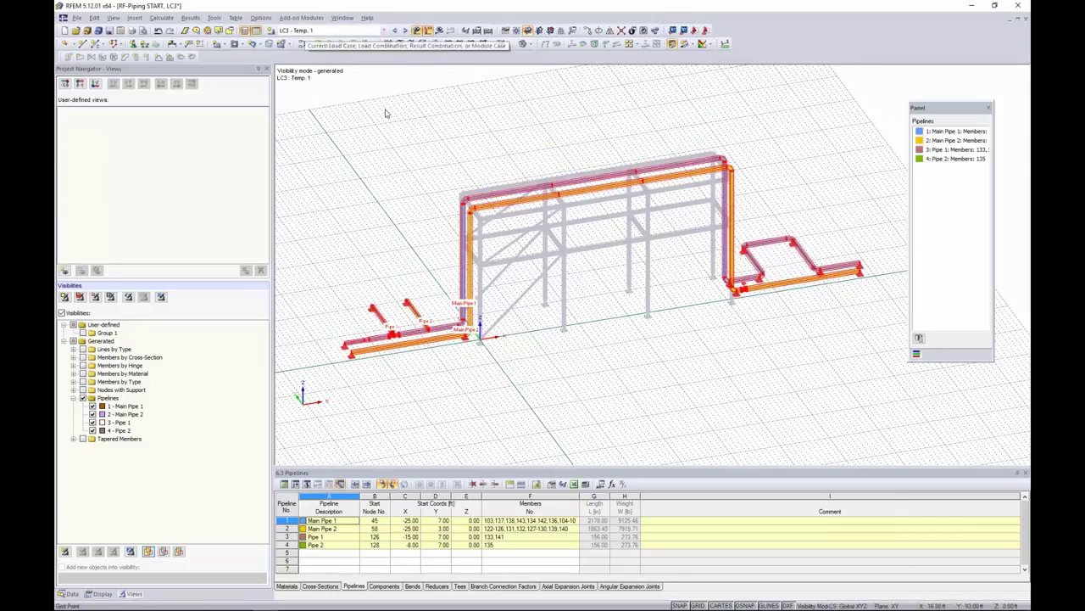
click(331, 43)
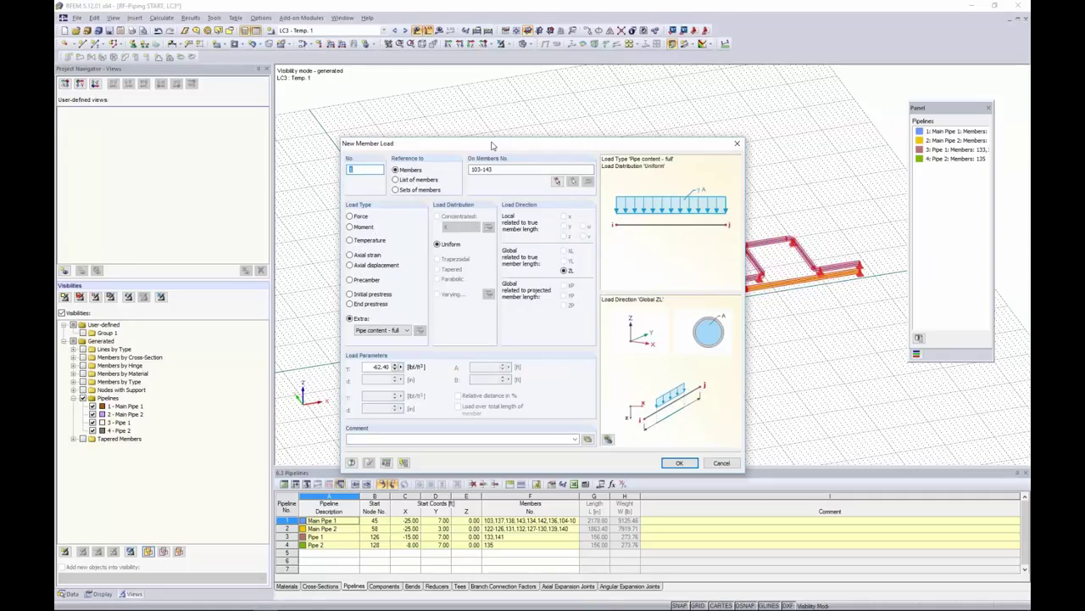
click(351, 240)
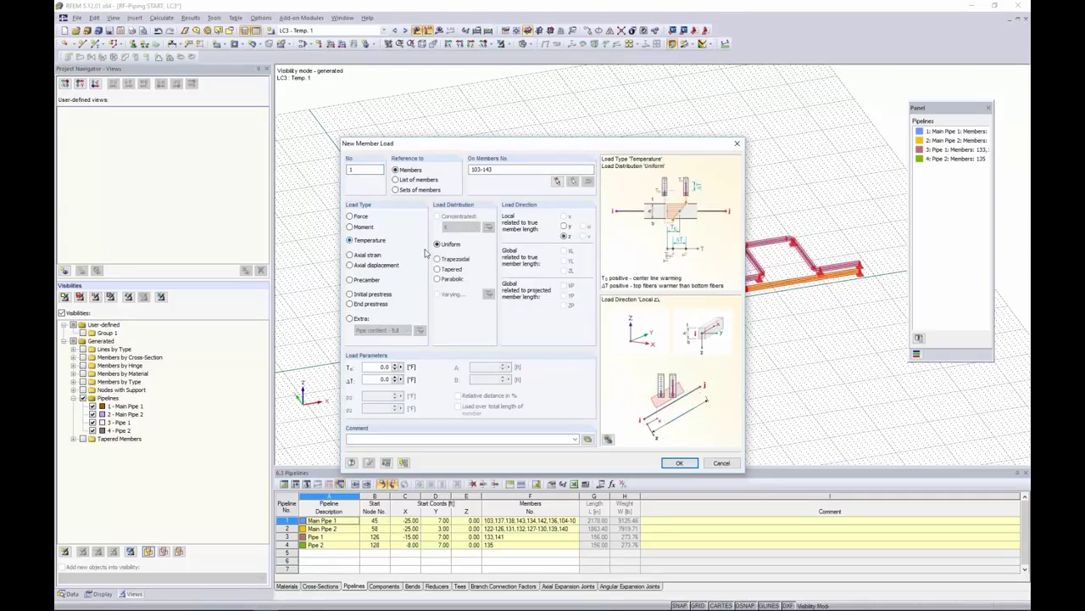
double_click(384, 367)
text(65)
click(681, 463)
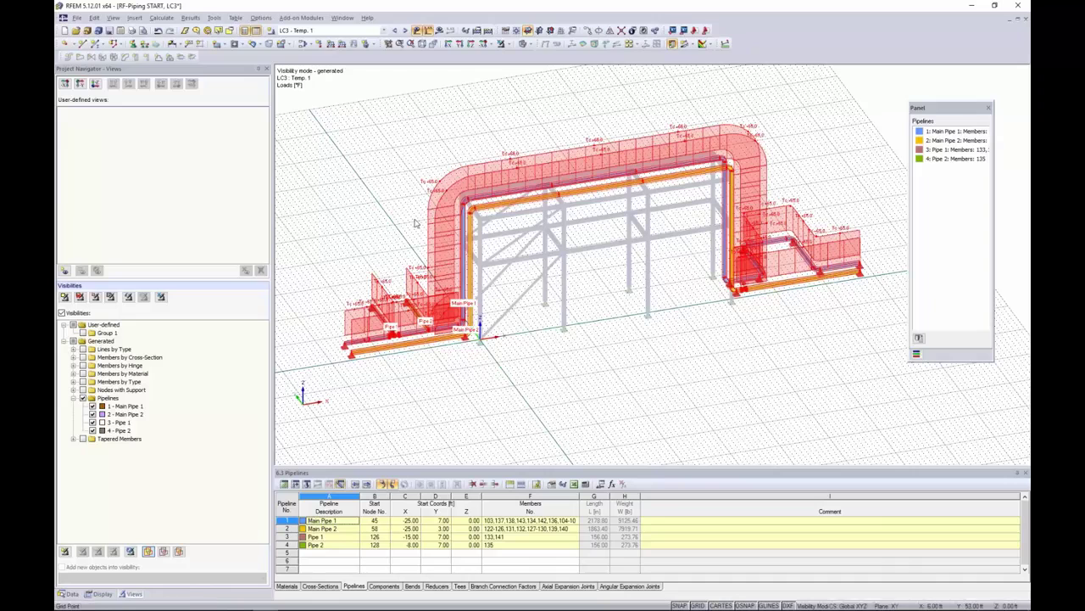
In load case LC4 - Temp. 2, apply a uniform temperature member load with Tc of 85 °F to the selected pipes
click(404, 29)
click(330, 45)
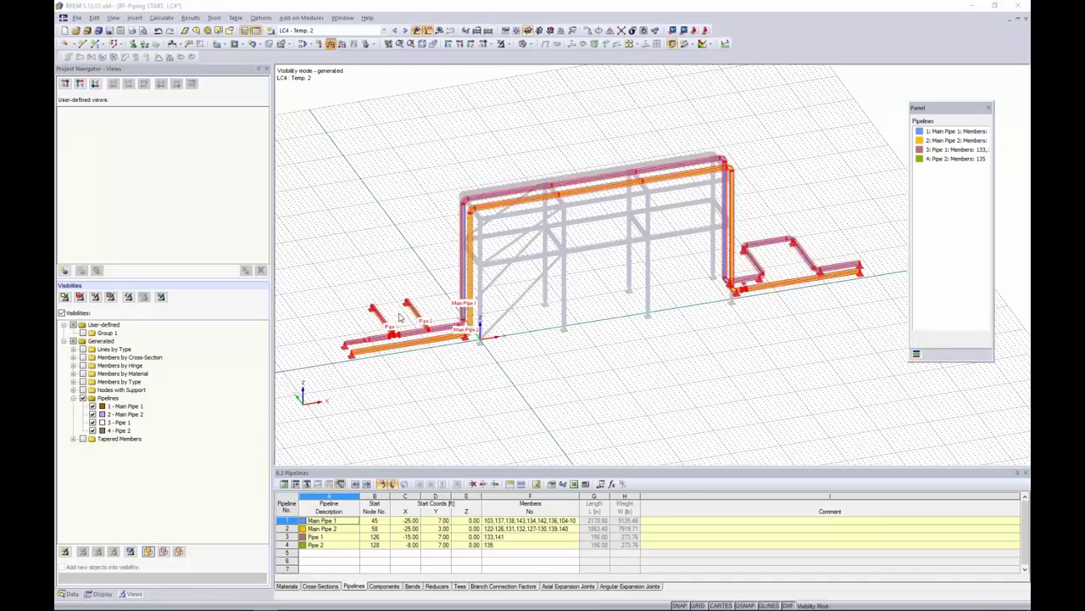
double_click(377, 366)
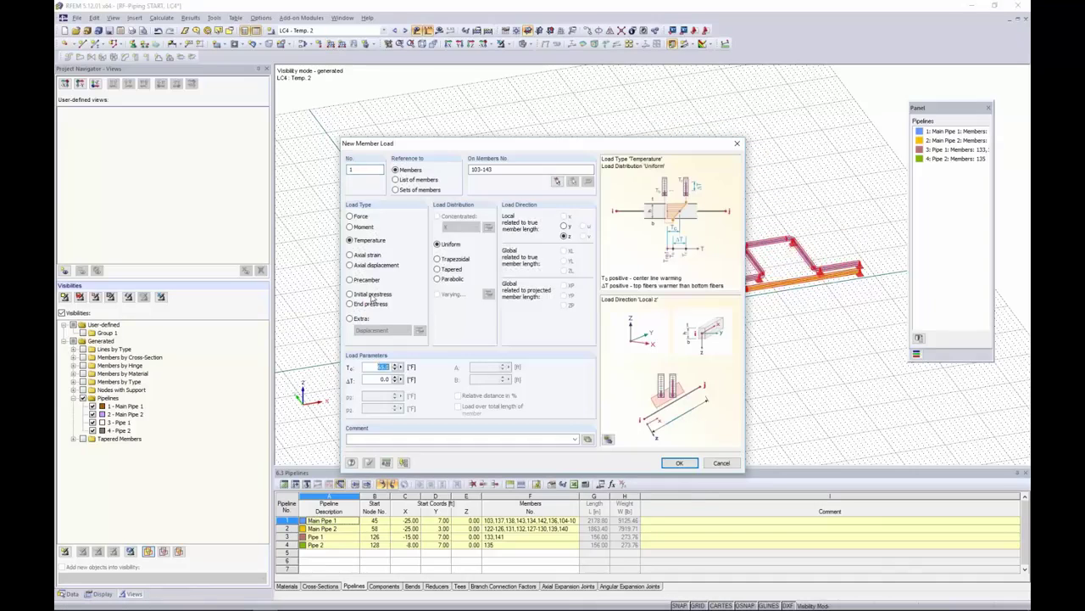
text(85)
click(679, 463)
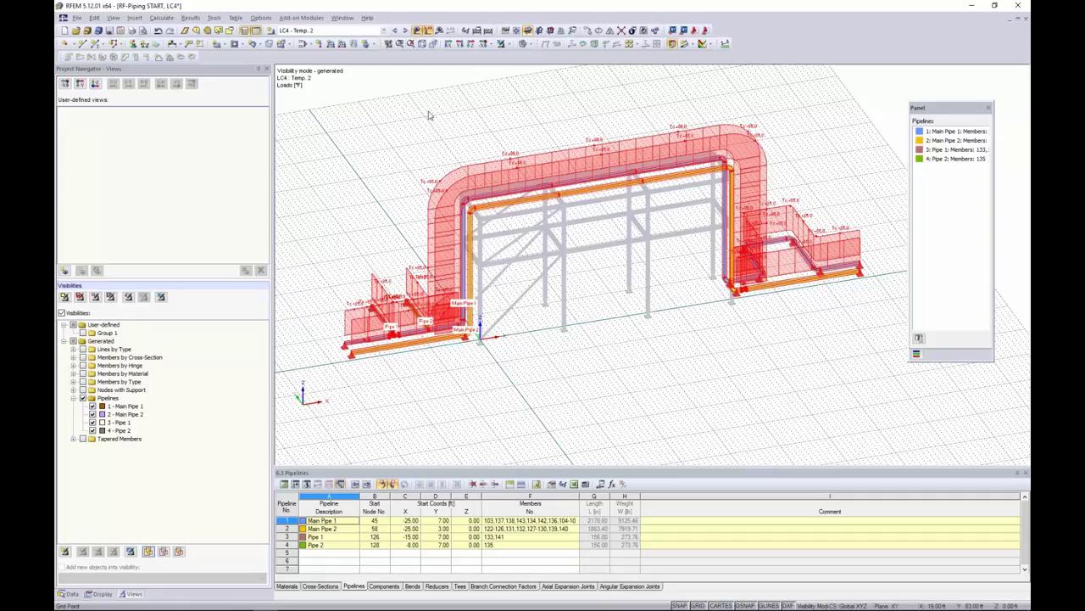
In load case LC5 - Pressure 1, apply a pipe internal pressure member load of 145 psi to the selected pipes
click(405, 30)
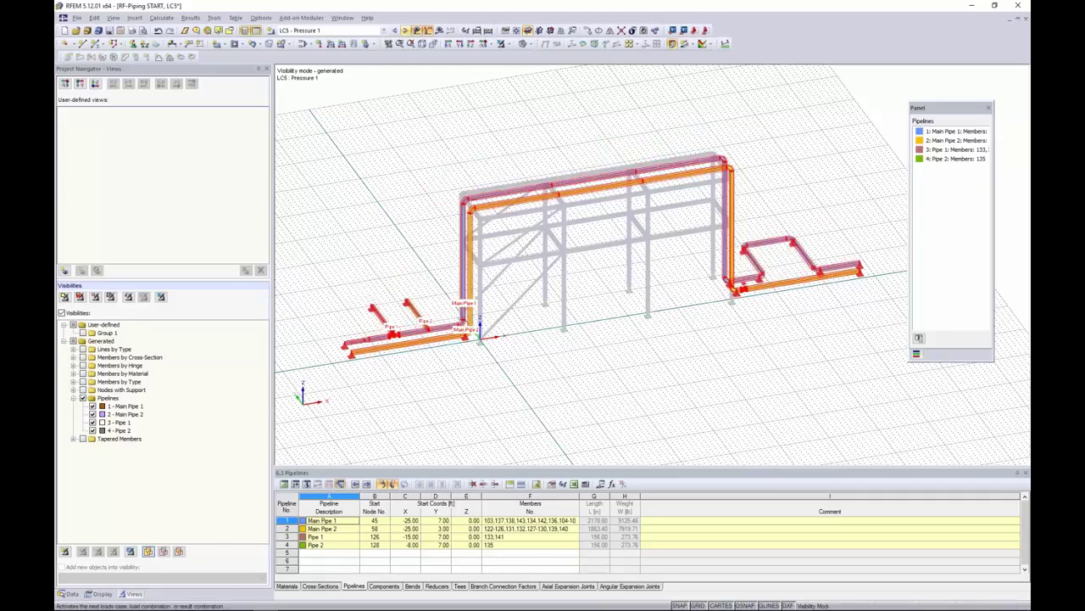
click(331, 45)
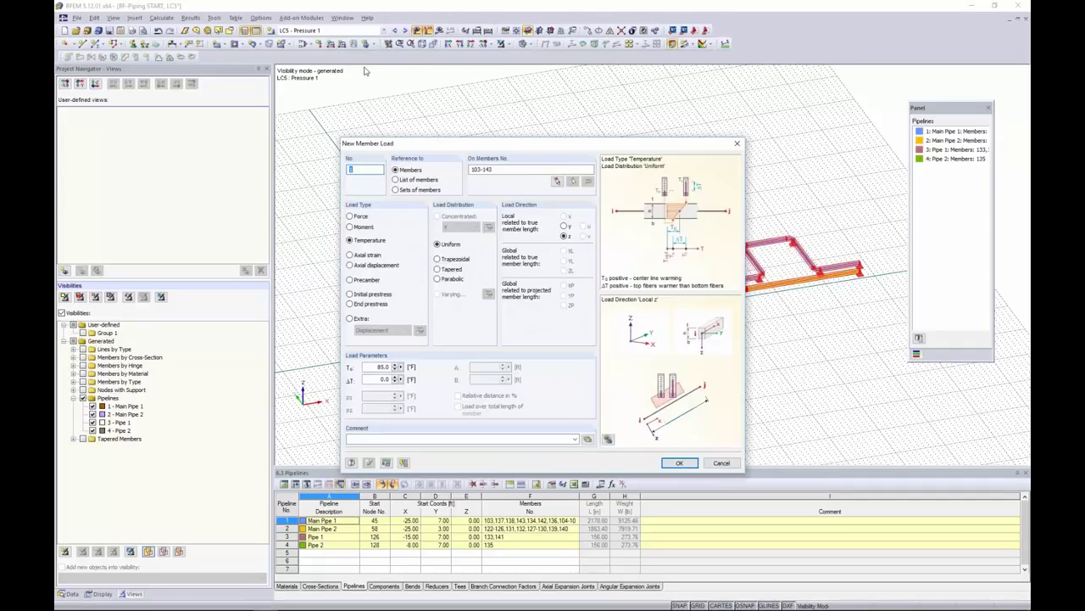
click(349, 318)
click(381, 330)
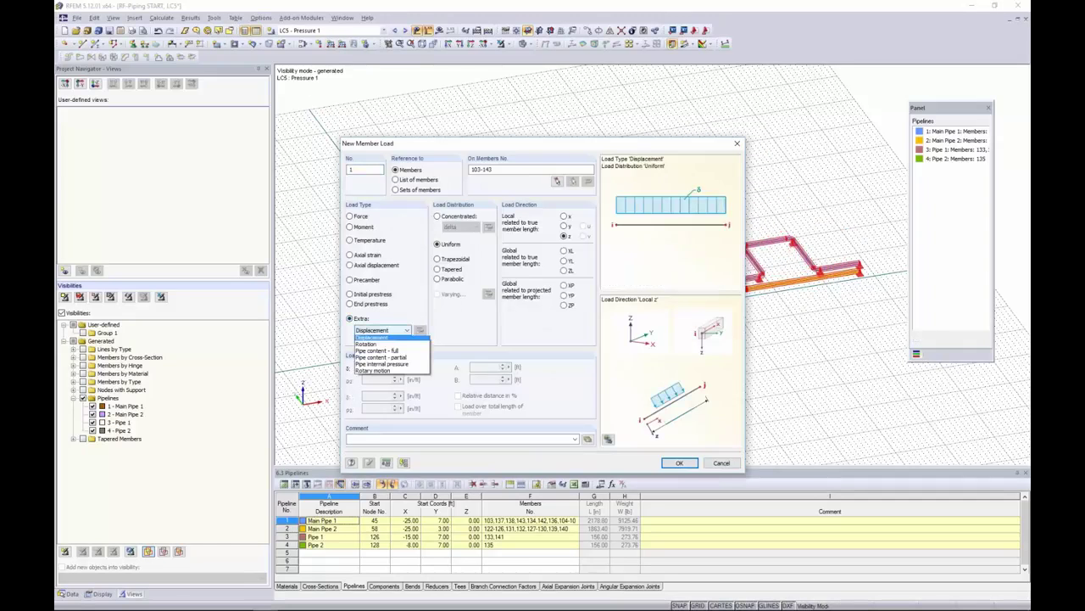
click(377, 366)
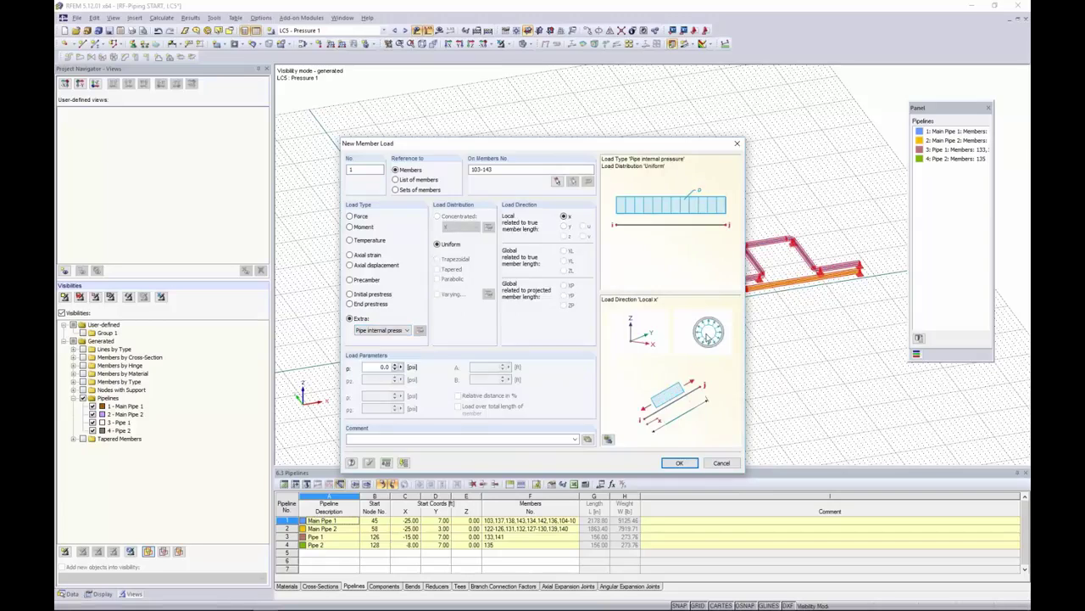
click(402, 366)
text(145)
click(679, 462)
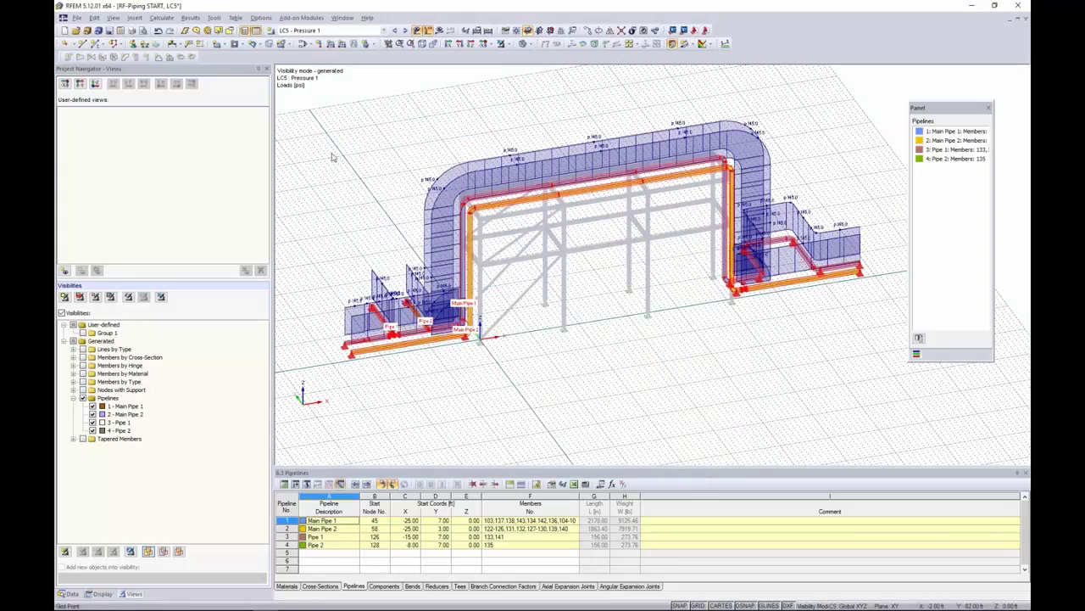
In load case LC6 - Pressure 2, apply a pipe internal pressure member load of 218 psi to the selected pipes
click(405, 31)
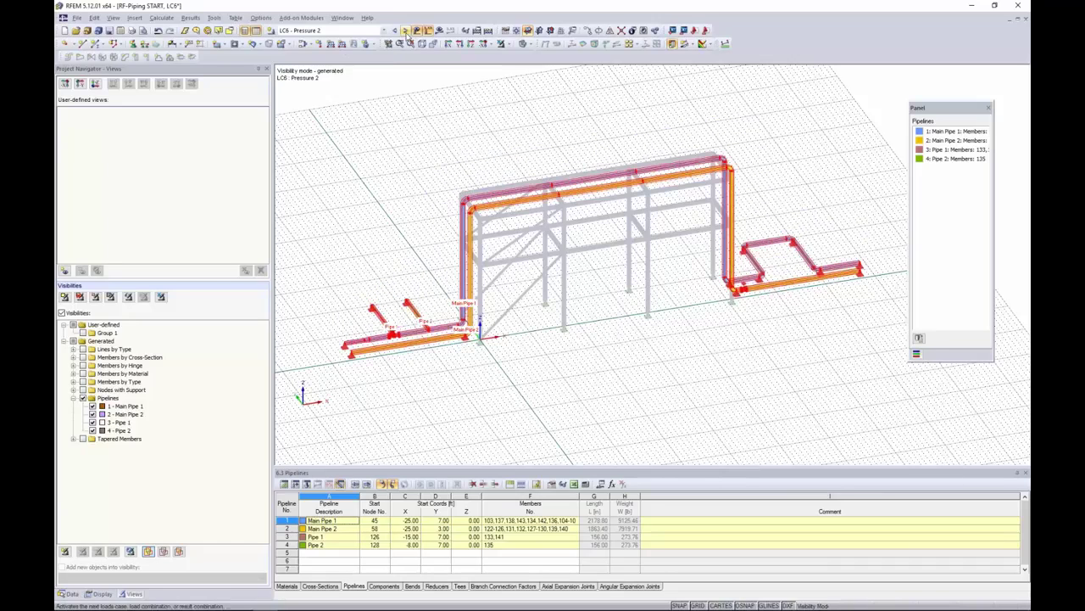
double_click(484, 202)
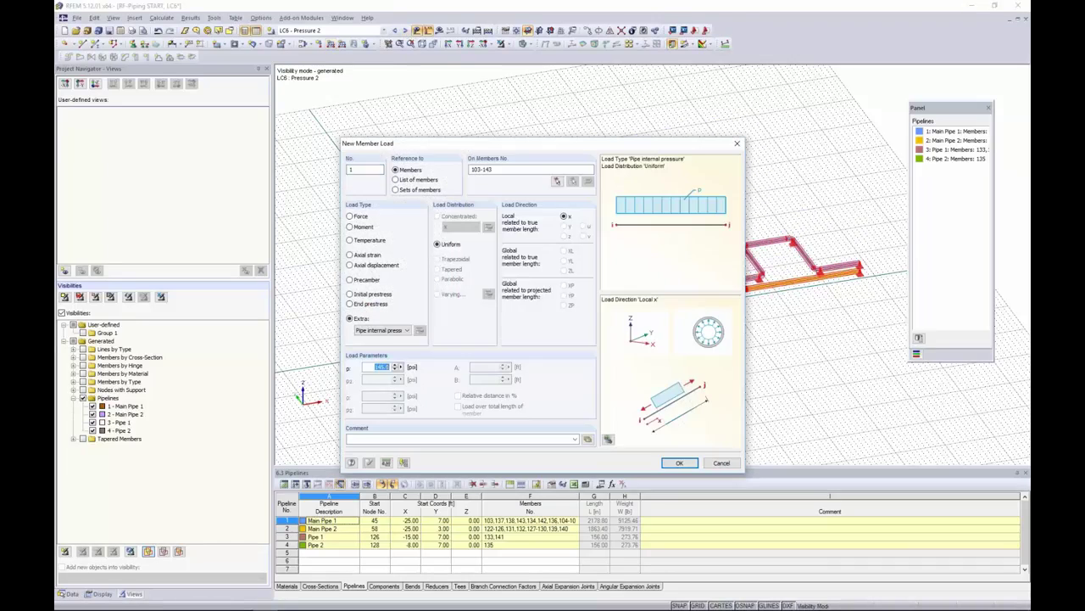
text(218)
click(667, 463)
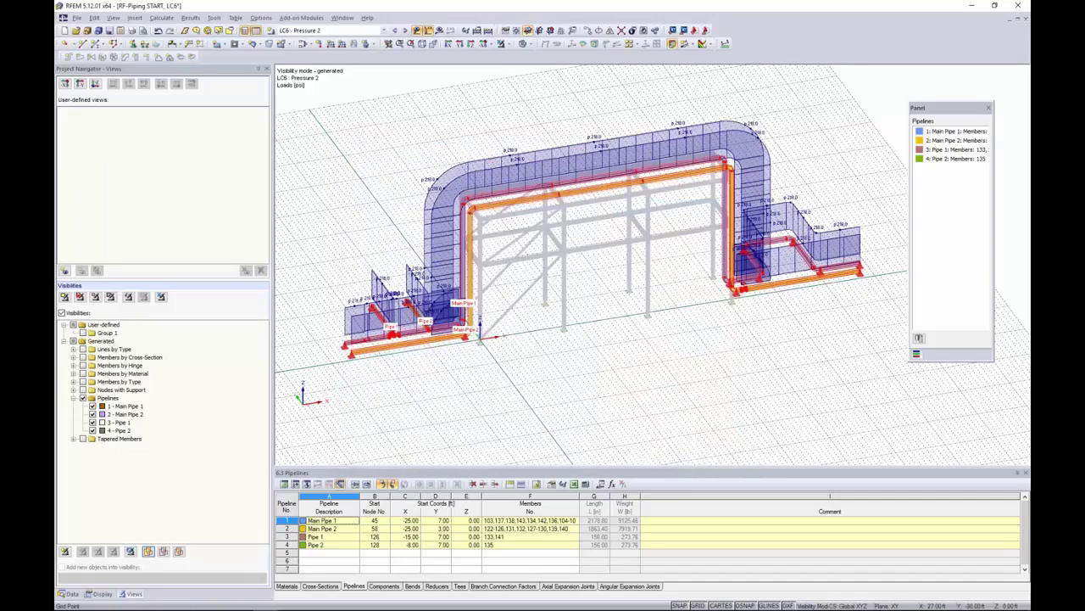
Review the applied loads across the temperature and pressure load cases and the piping load combinations up to PC5 - Operating 1
click(395, 30)
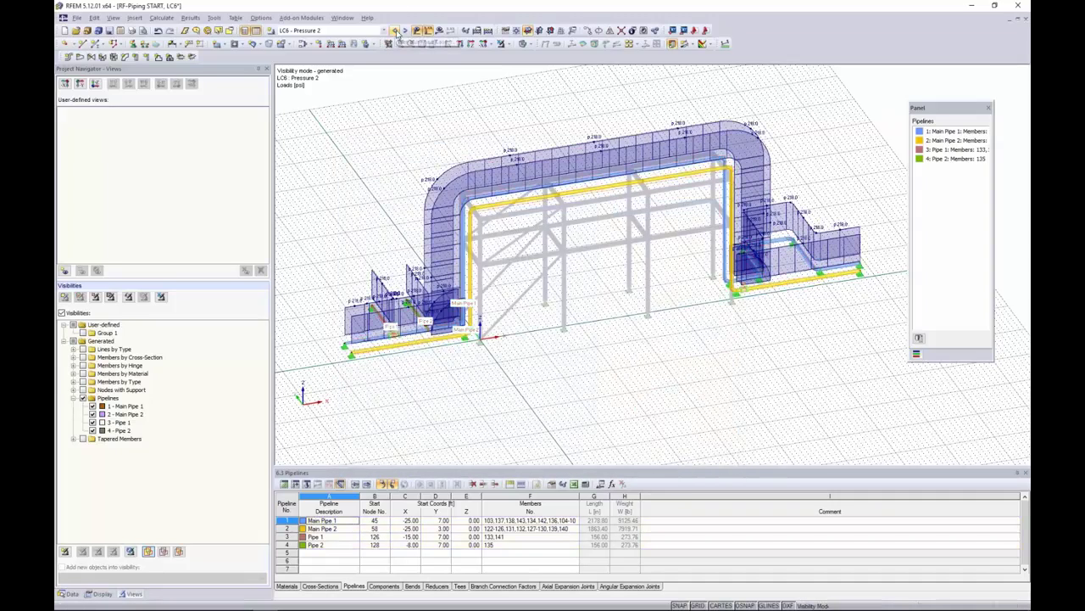
click(394, 30)
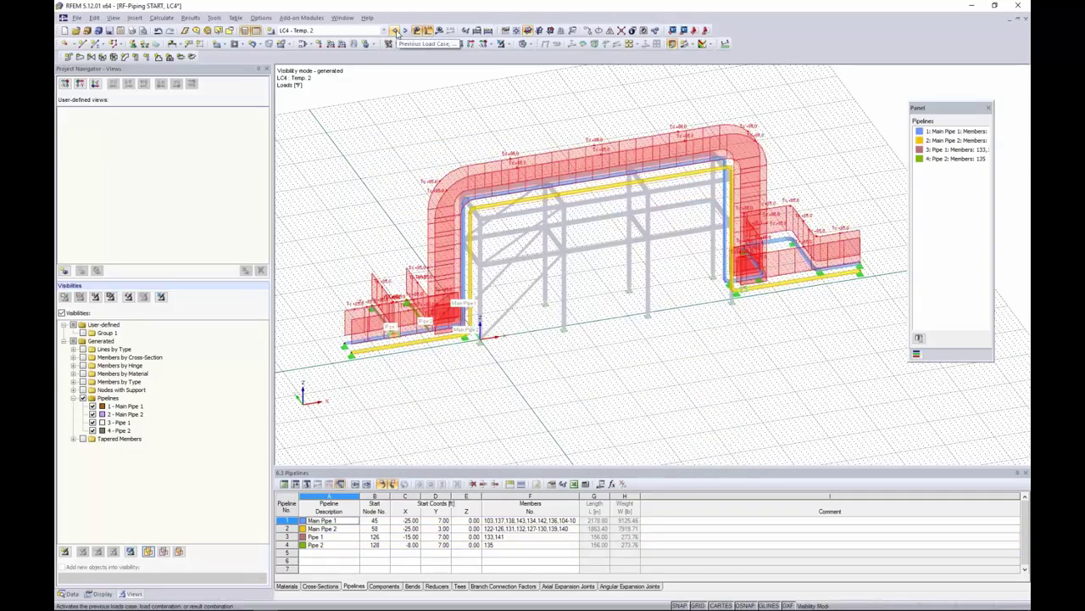
click(405, 31)
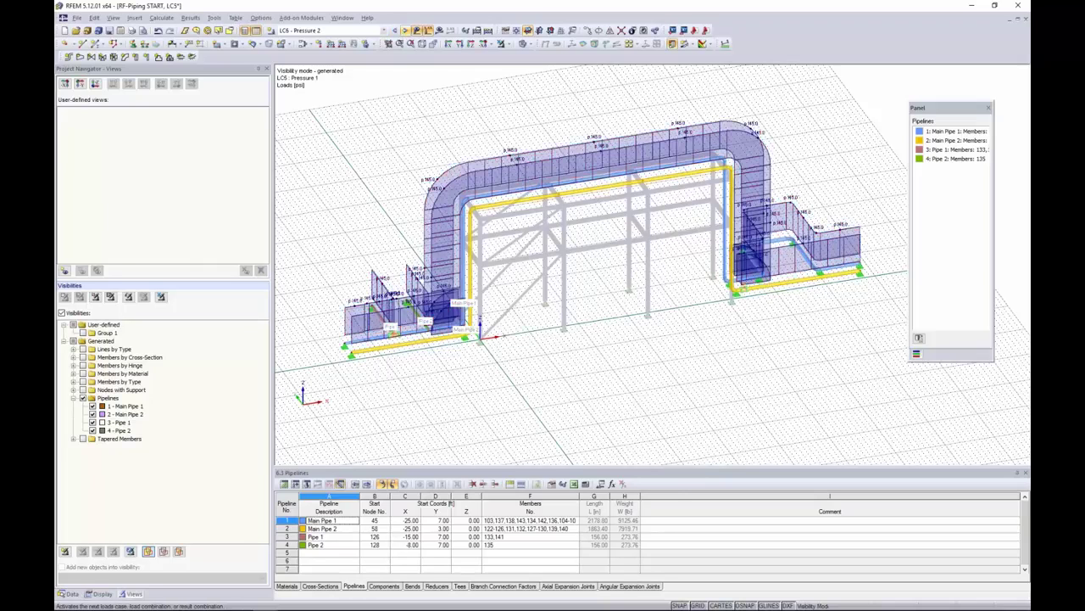
click(405, 30)
click(405, 30)
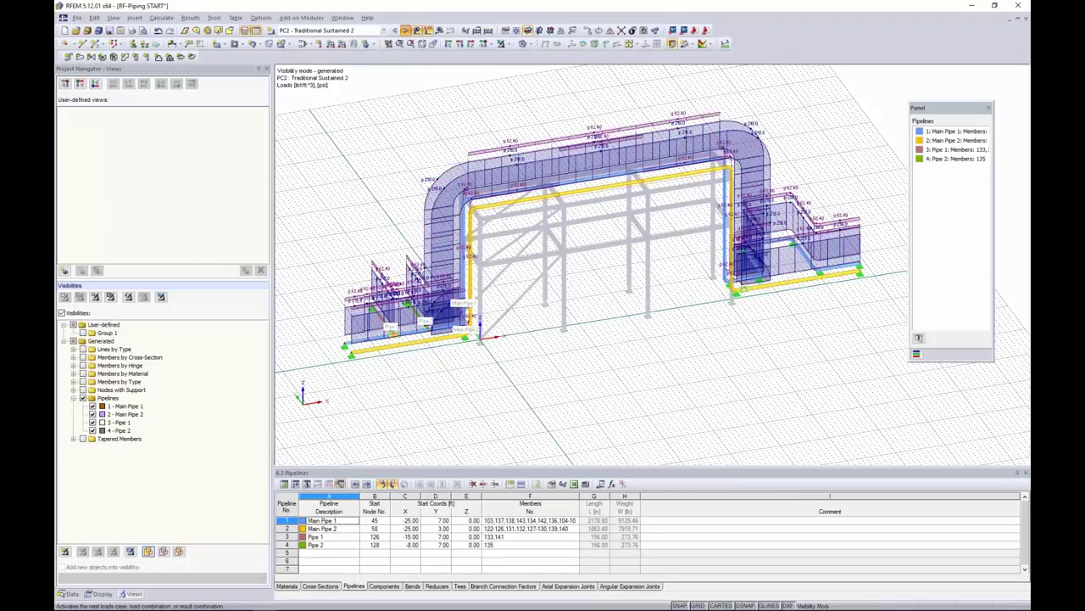
click(405, 31)
click(406, 31)
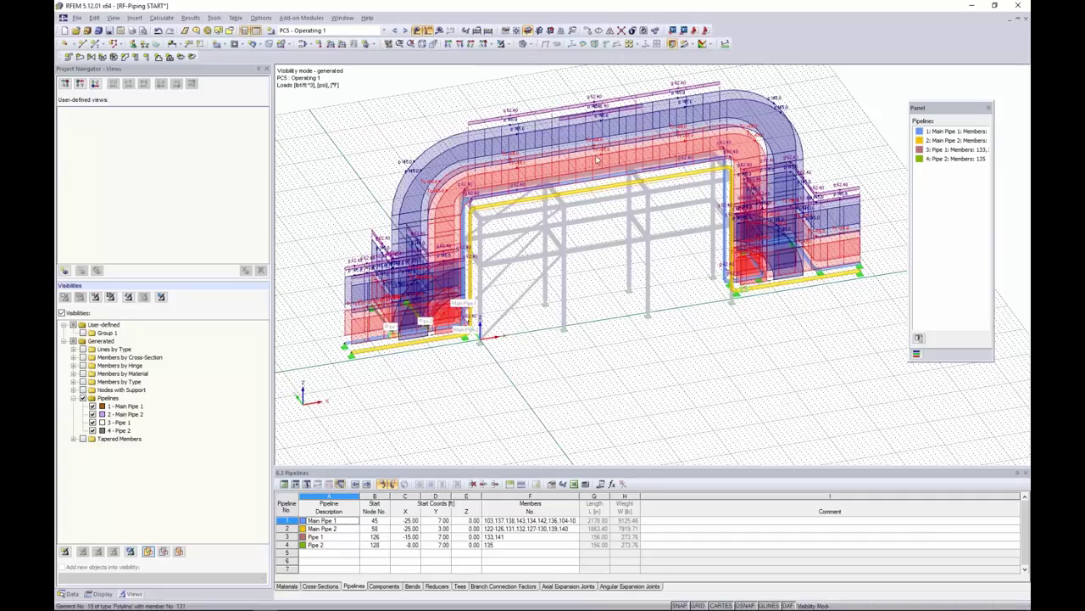
middle_drag(597, 159, 533, 141)
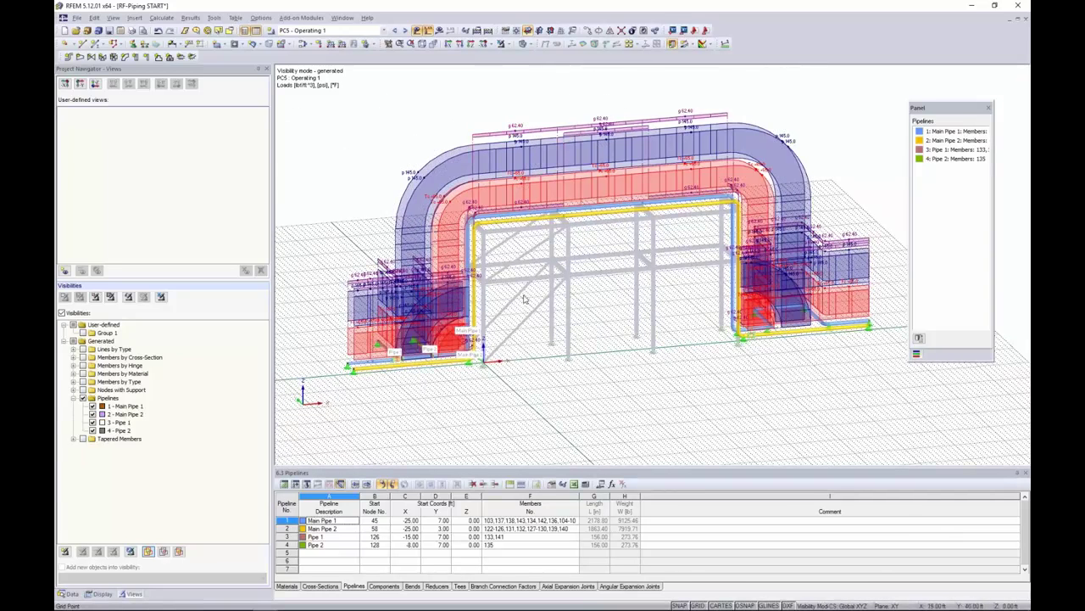
ctrl+middle_drag(549, 287, 617, 322)
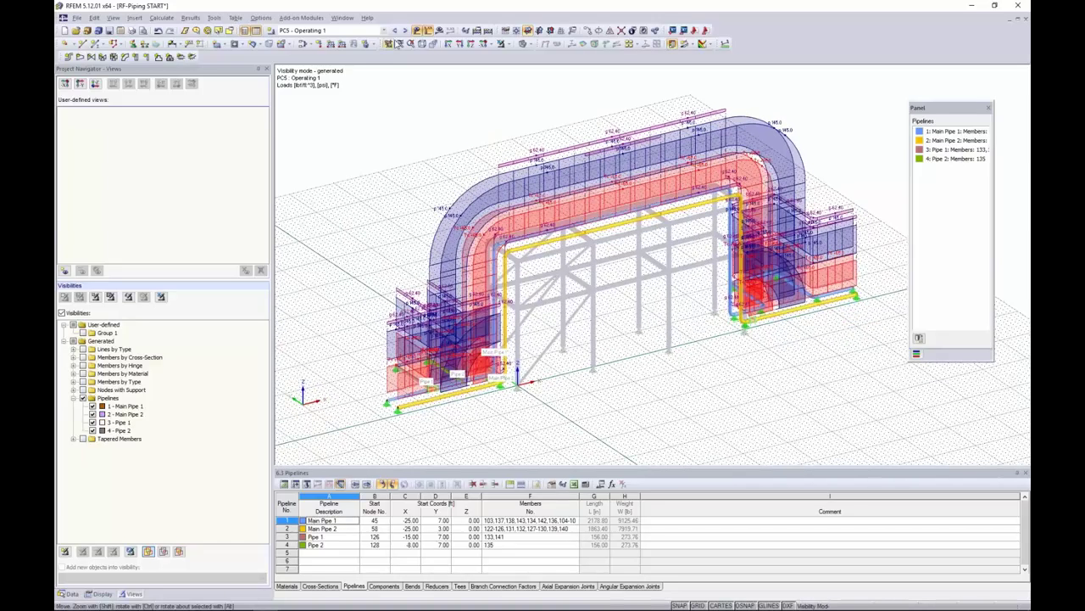
Hide the load display and cancel visibility mode to show the complete pipe rack together with its pipelines
click(417, 31)
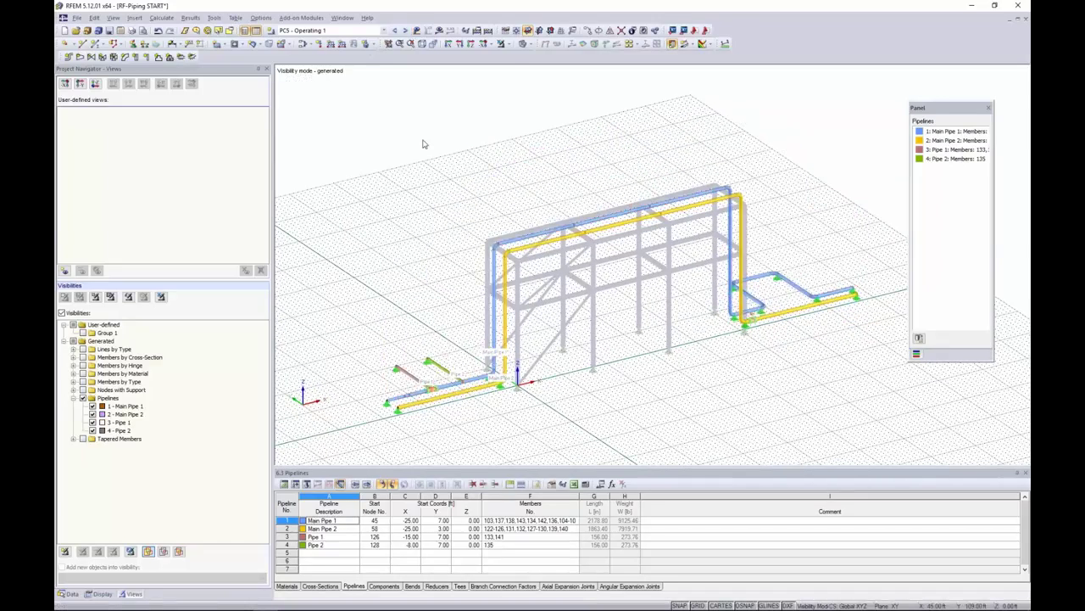
click(501, 44)
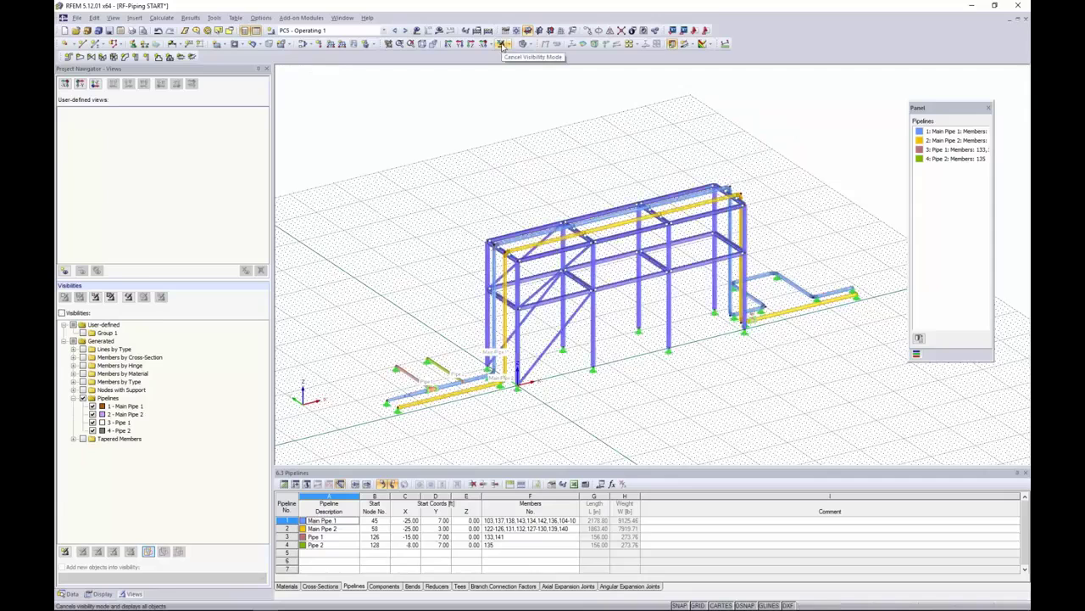
ctrl+middle_drag(500, 164, 472, 159)
scroll(487, 227, up, 8)
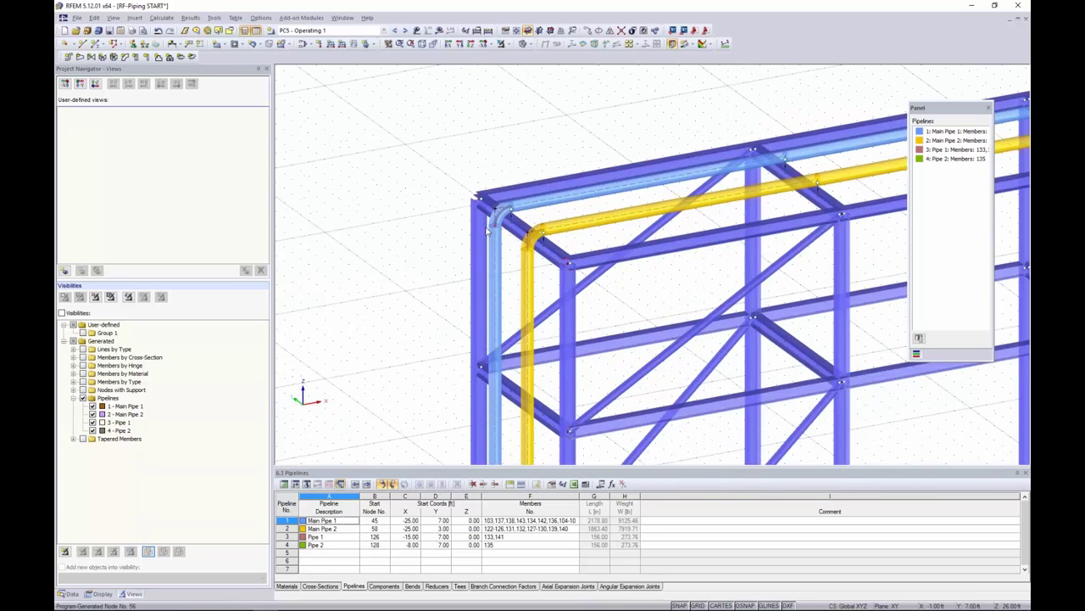
scroll(536, 229, down, 5)
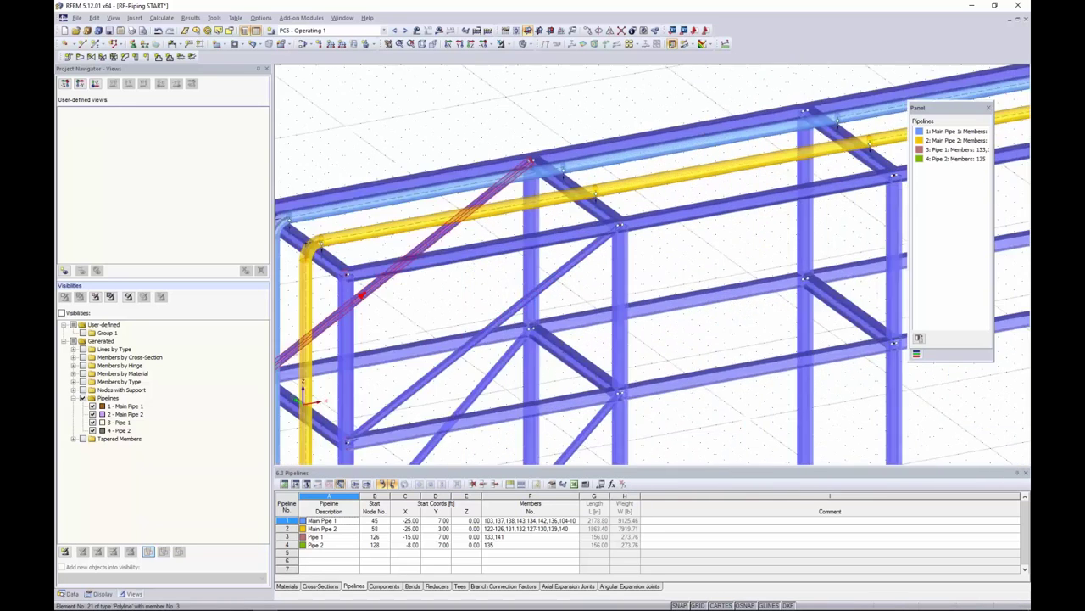
scroll(547, 222, down, 4)
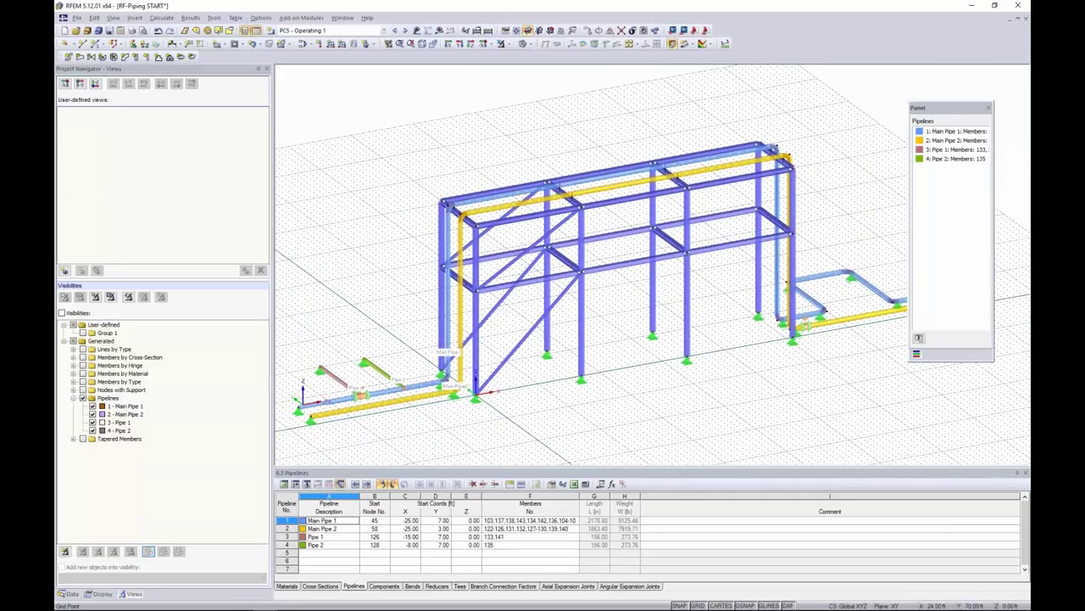
Start the RF-PIPING Design add-on module from the favorite add-on modules in the model's project data
click(69, 592)
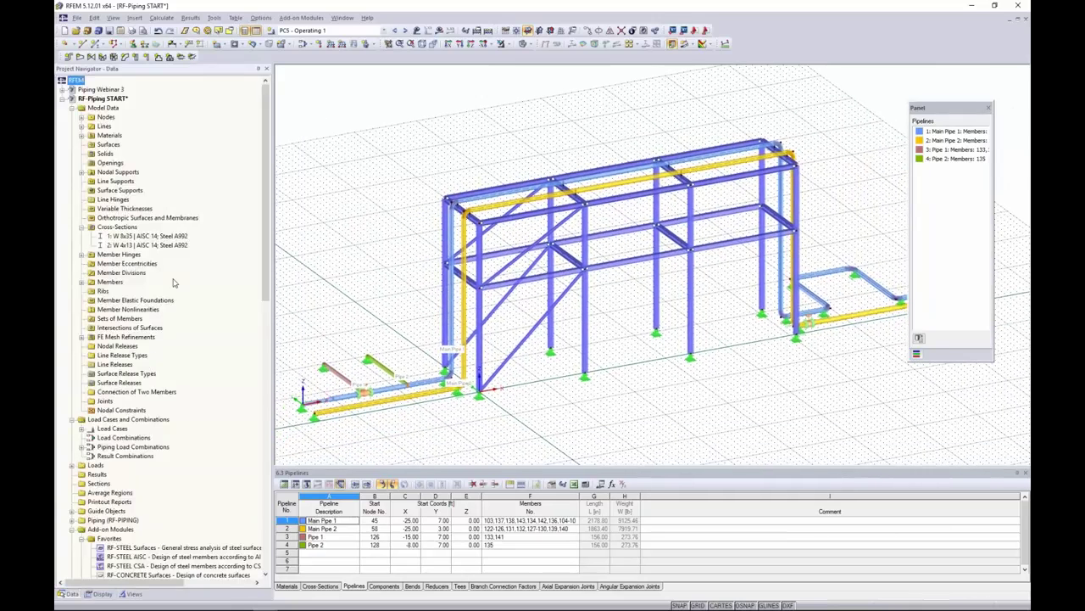
scroll(190, 224, down, 10)
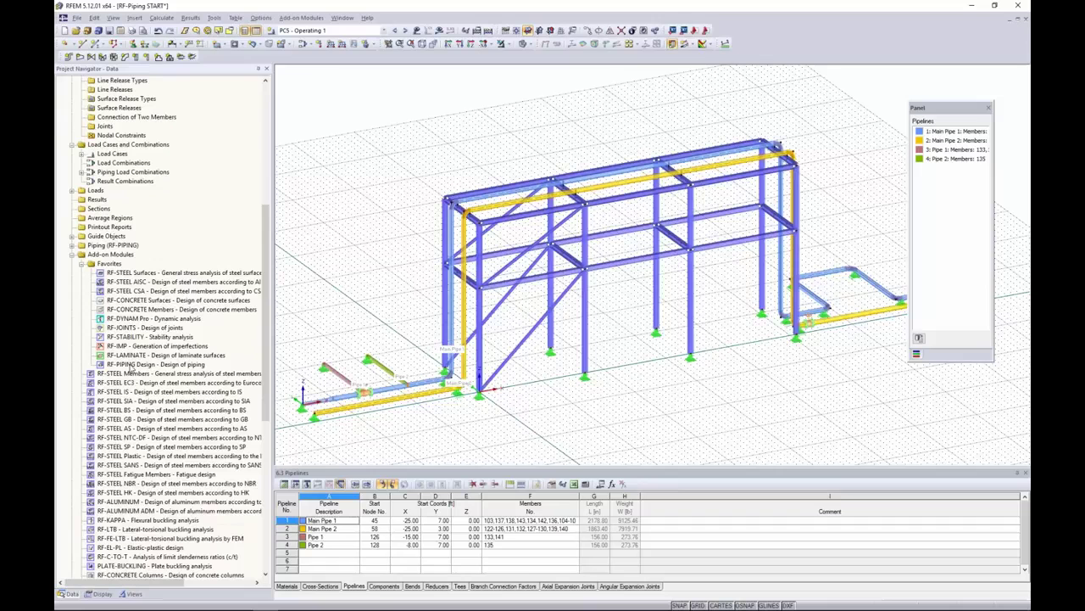
scroll(132, 369, down, 2)
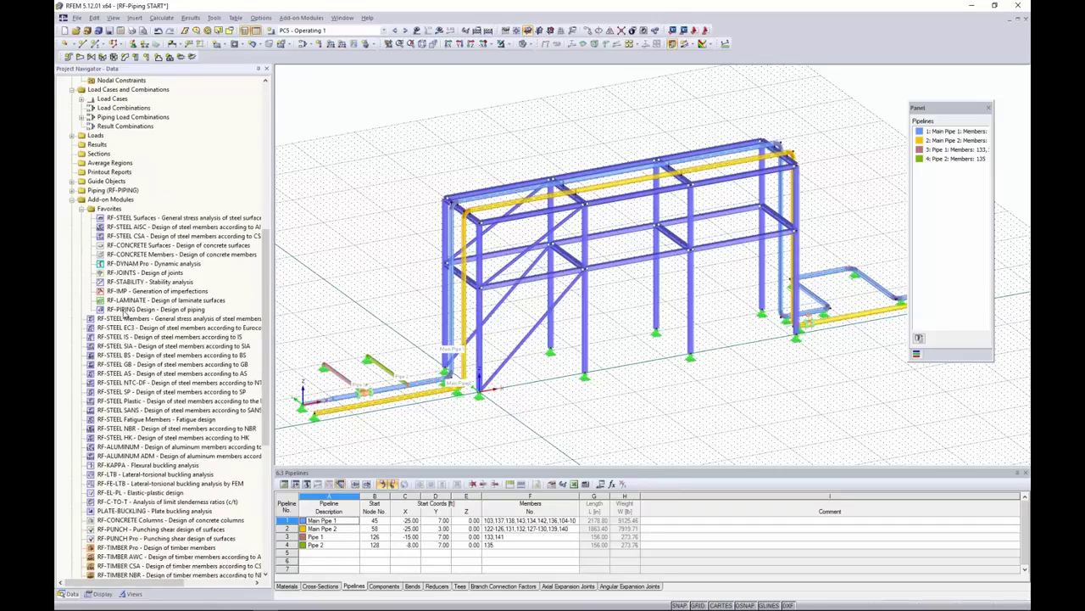
right_click(125, 310)
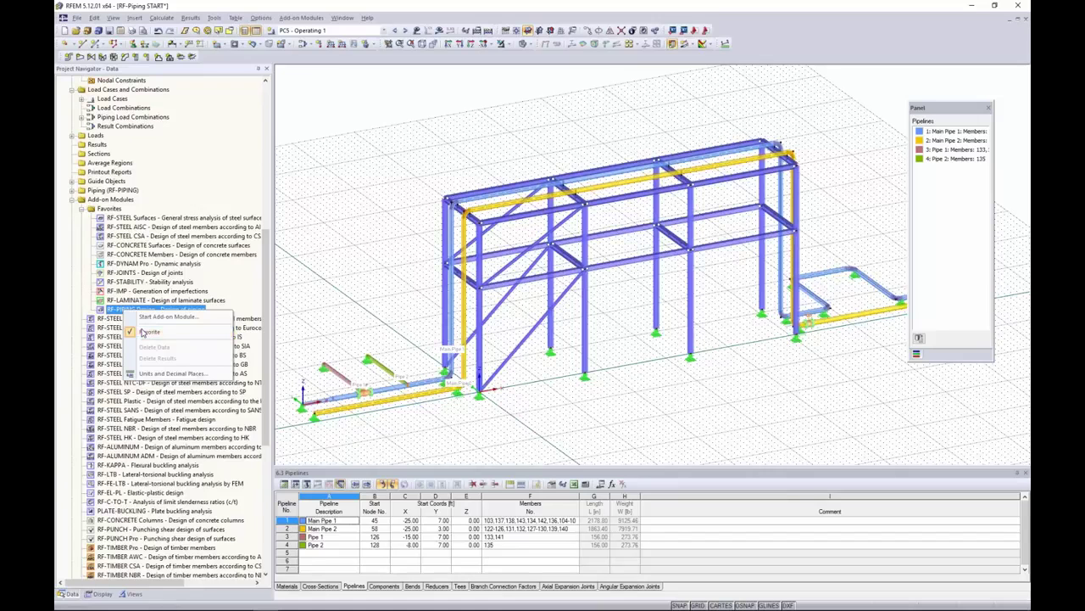
click(157, 316)
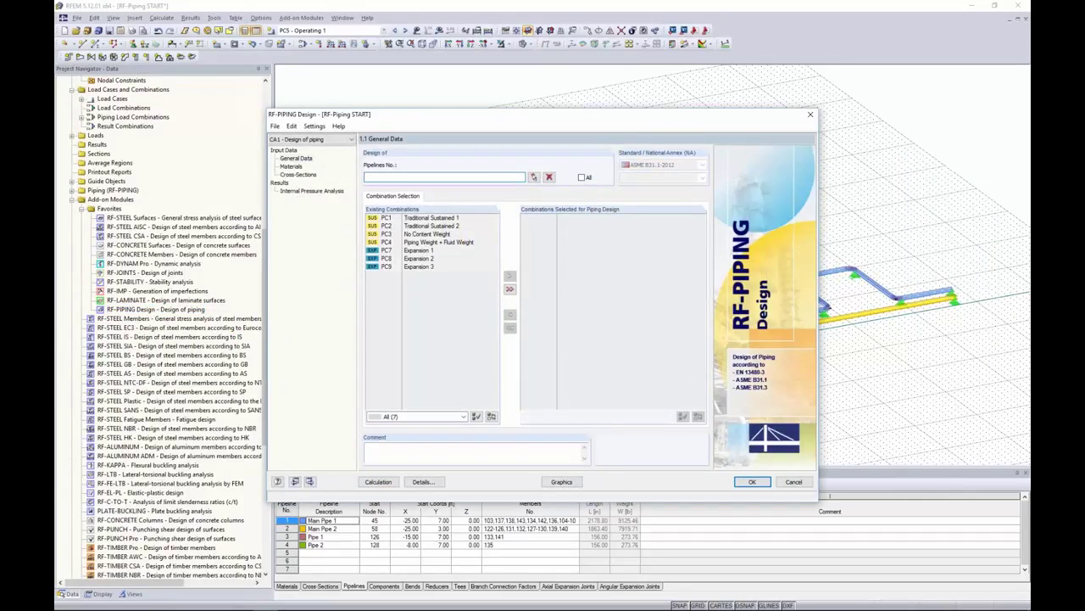
Include all pipelines in the piping design and add all existing combinations to those selected for design
drag(552, 121, 593, 112)
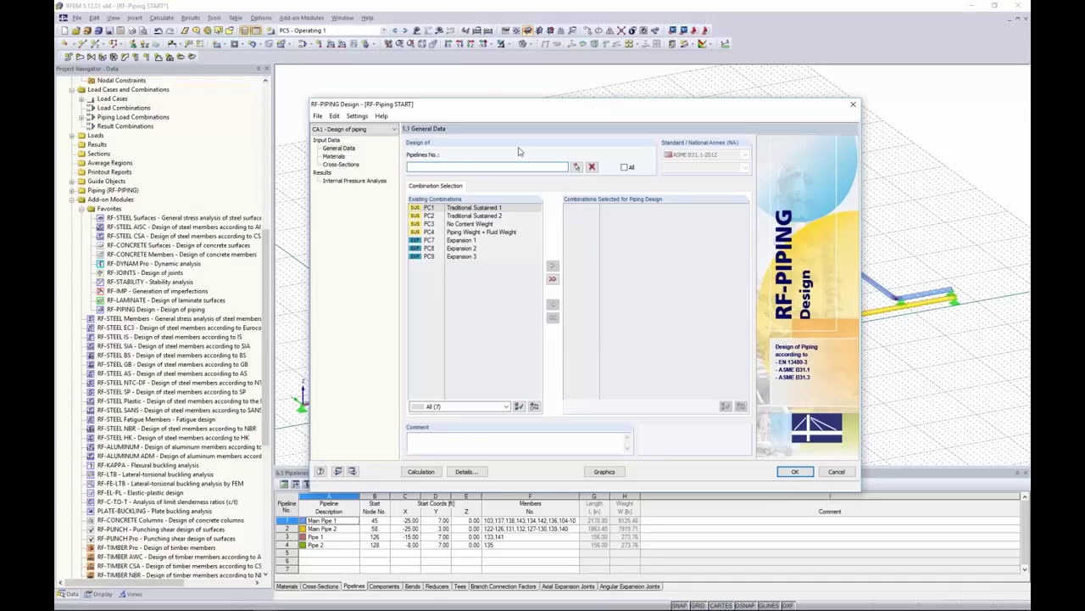
click(624, 167)
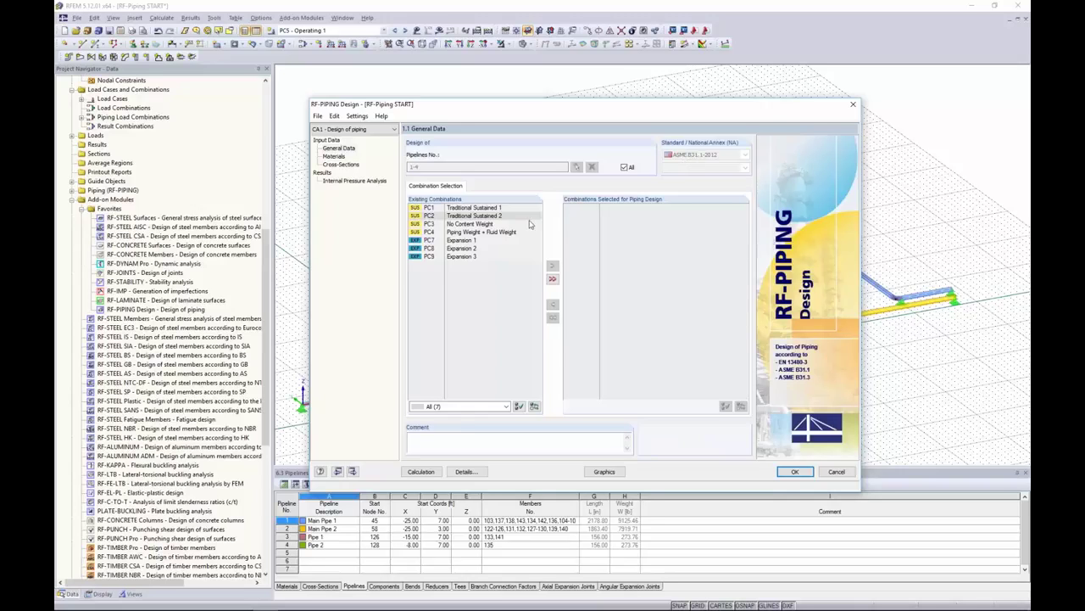
click(552, 279)
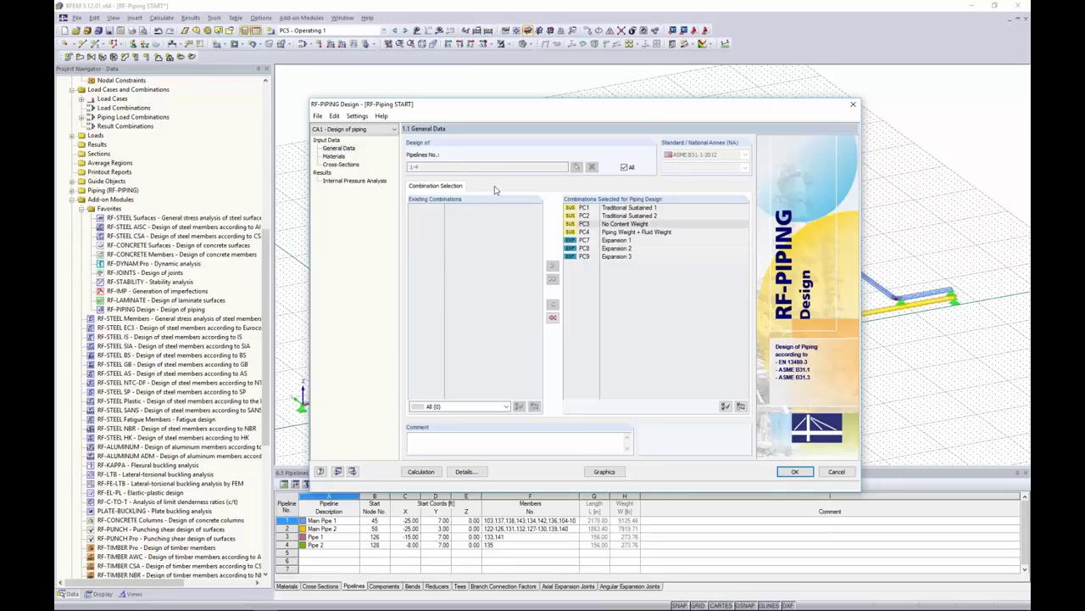
Examine the design case's material and cross-section properties and its internal pressure analysis results
click(334, 156)
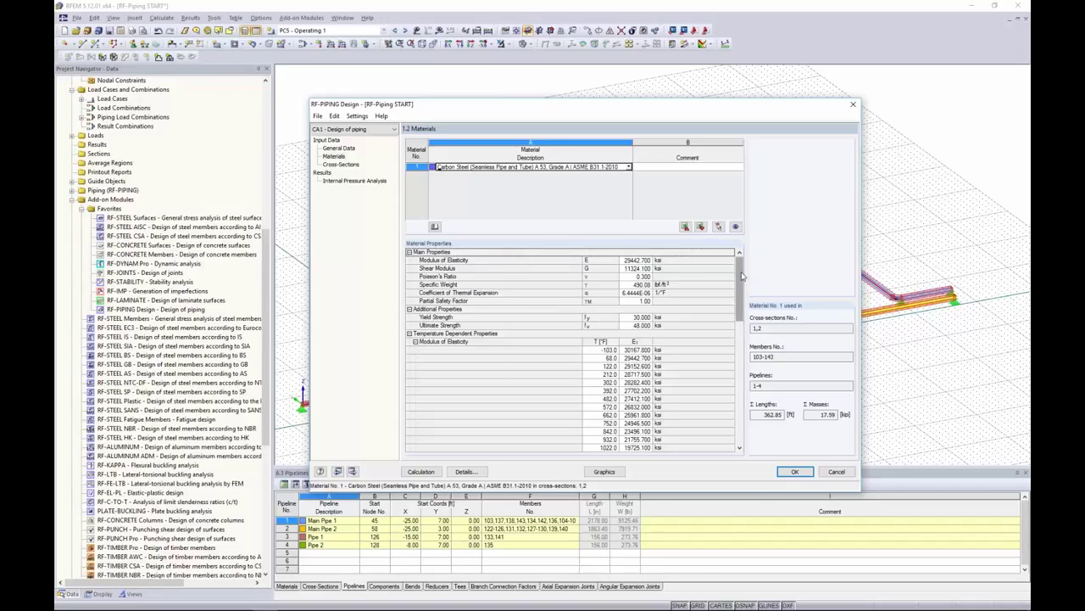
mouse_move(743, 273)
mouse_down()
mouse_move(736, 407)
mouse_move(735, 273)
mouse_up()
click(341, 163)
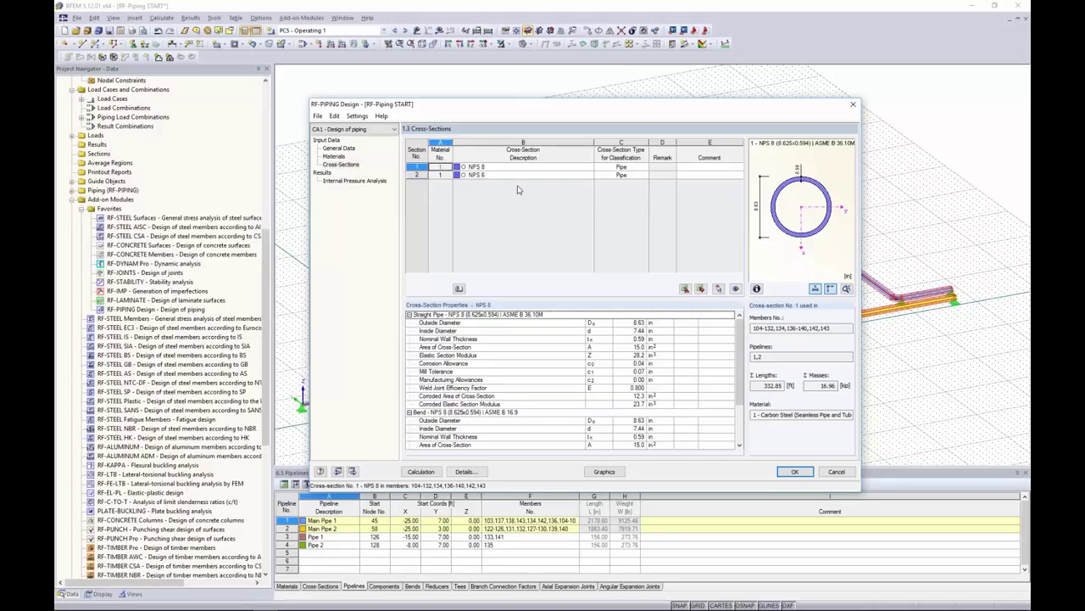
scroll(500, 265, down, 2)
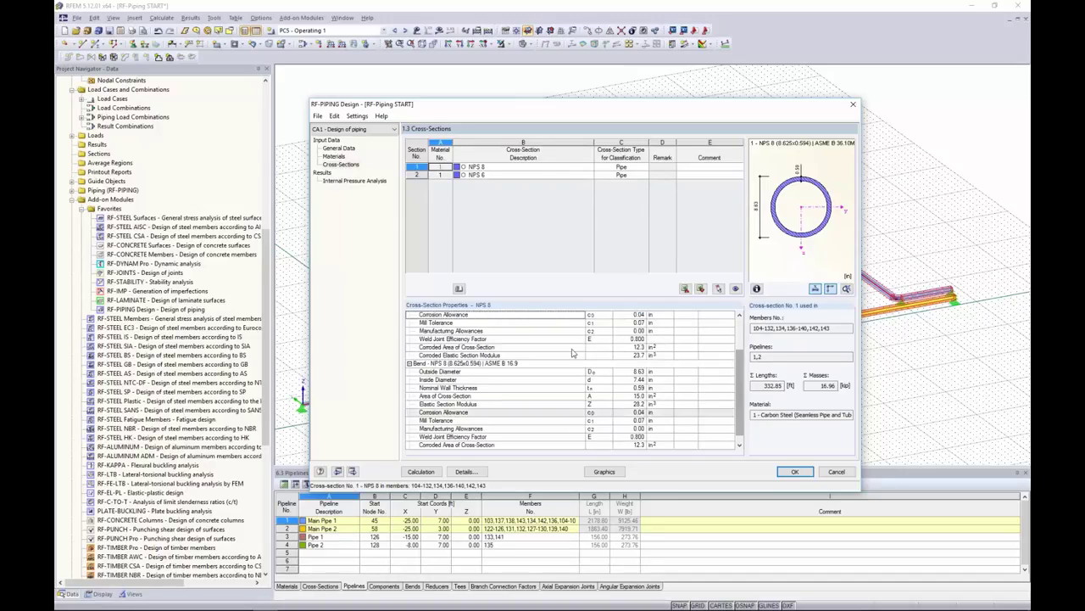
click(355, 181)
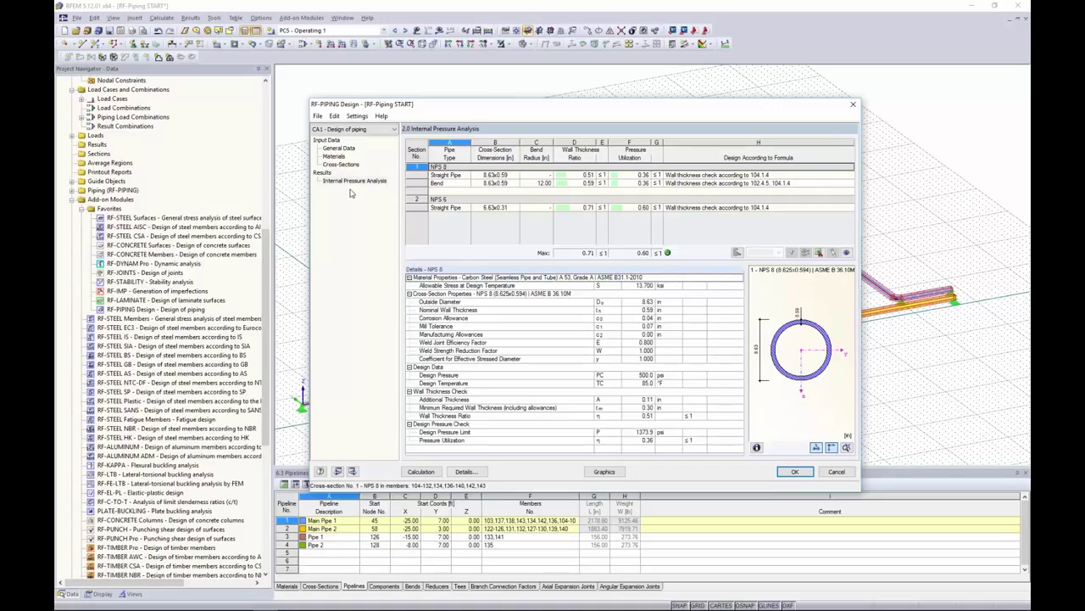
Switch to the PowerPoint slide show and advance to the slide on RF-PIPING Design internal pressure analysis
key(super+Tab)
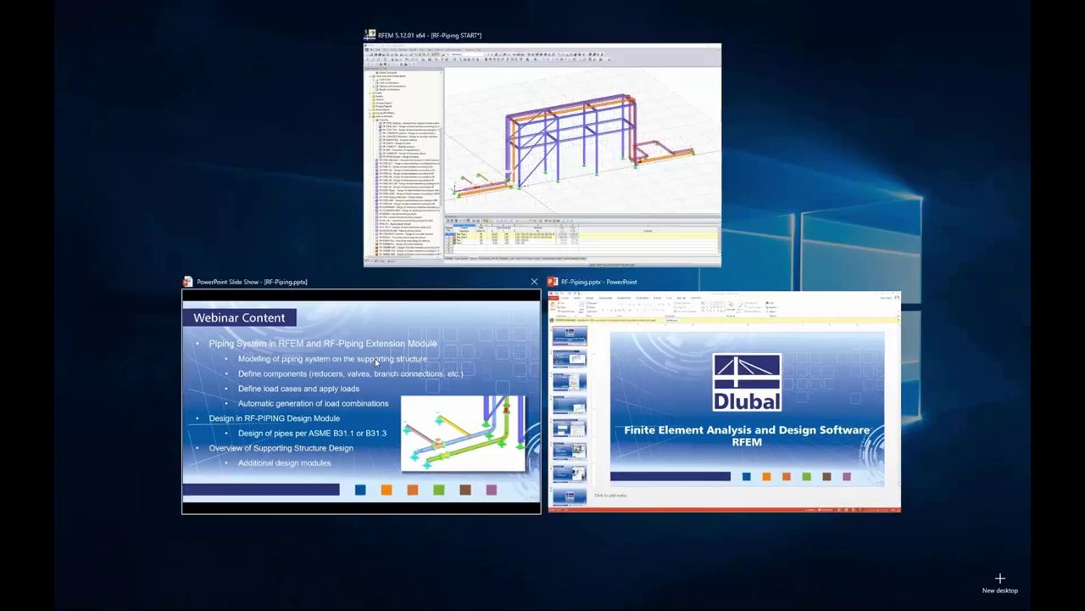
click(373, 371)
key(Right)
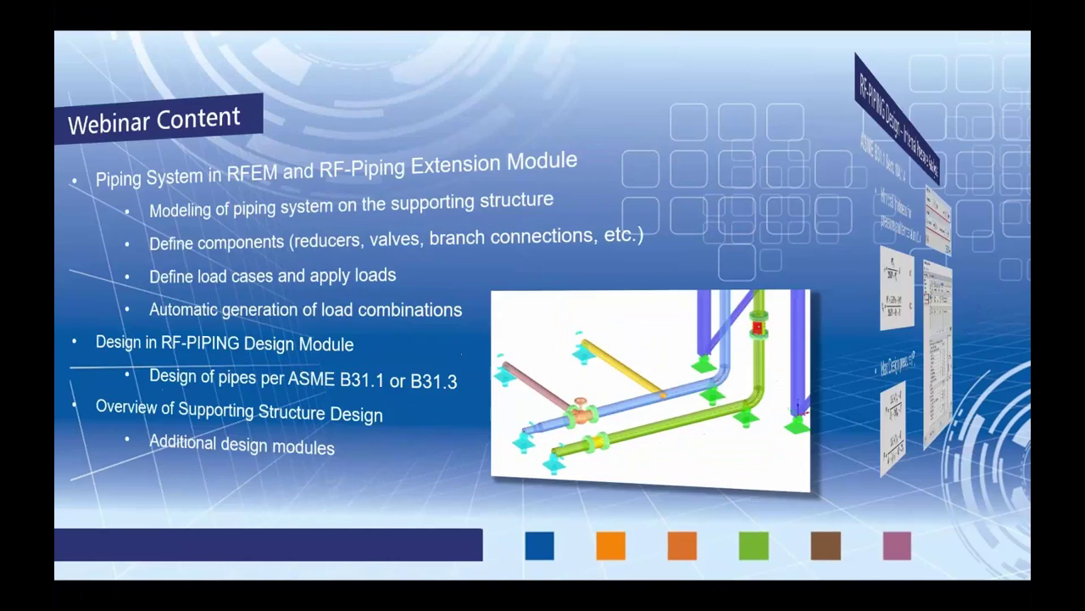
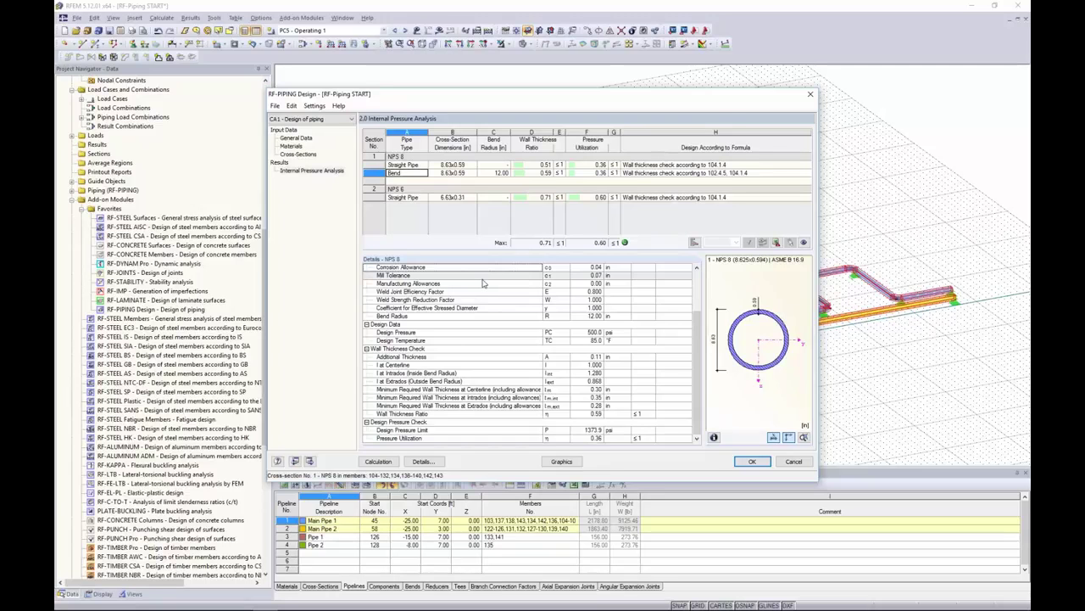
Set the occasional load factor k acc. to 104.8.2 to 1.15 in the ASME B31.1-2012 design details
click(424, 461)
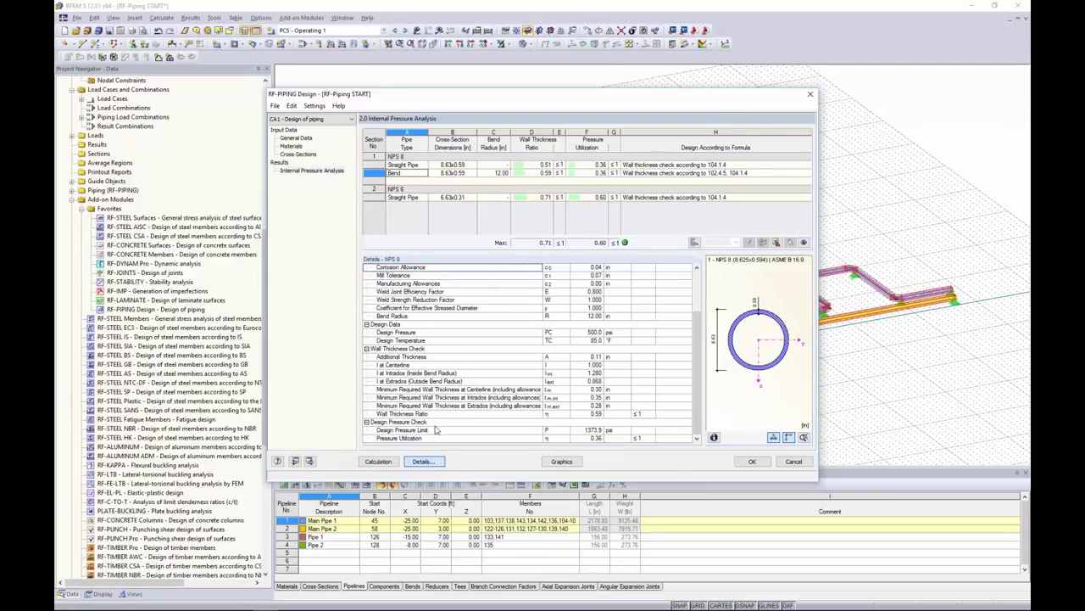
drag(514, 121, 514, 101)
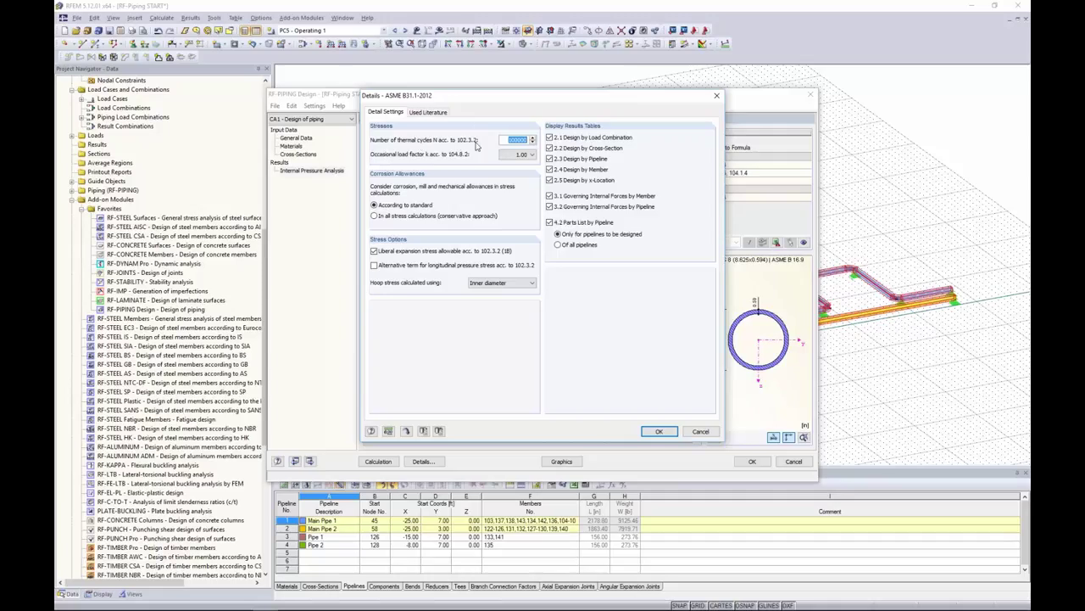
click(507, 140)
click(526, 155)
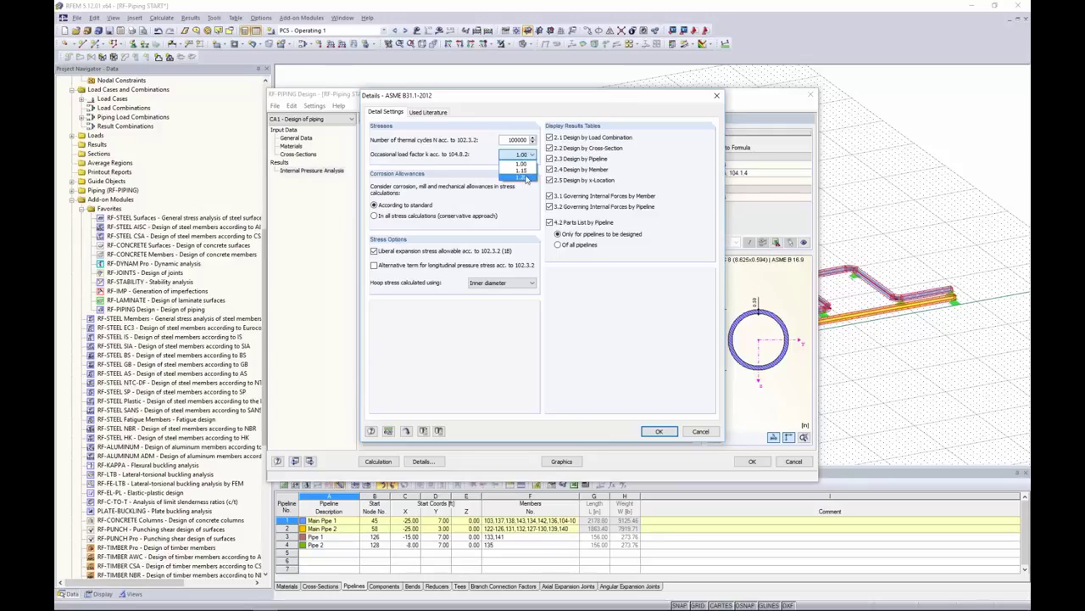
click(526, 170)
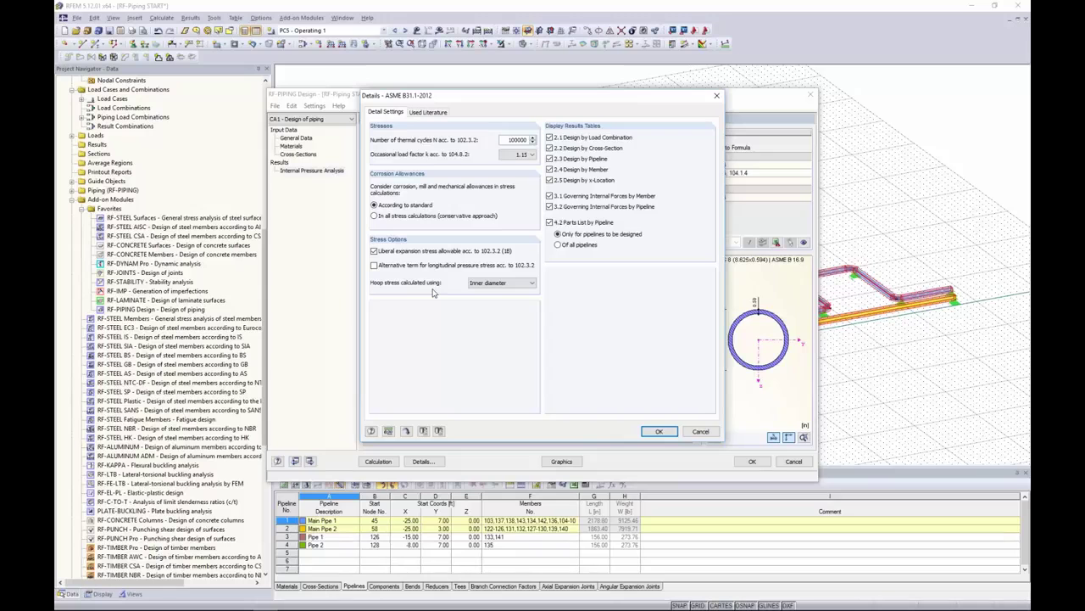
click(503, 283)
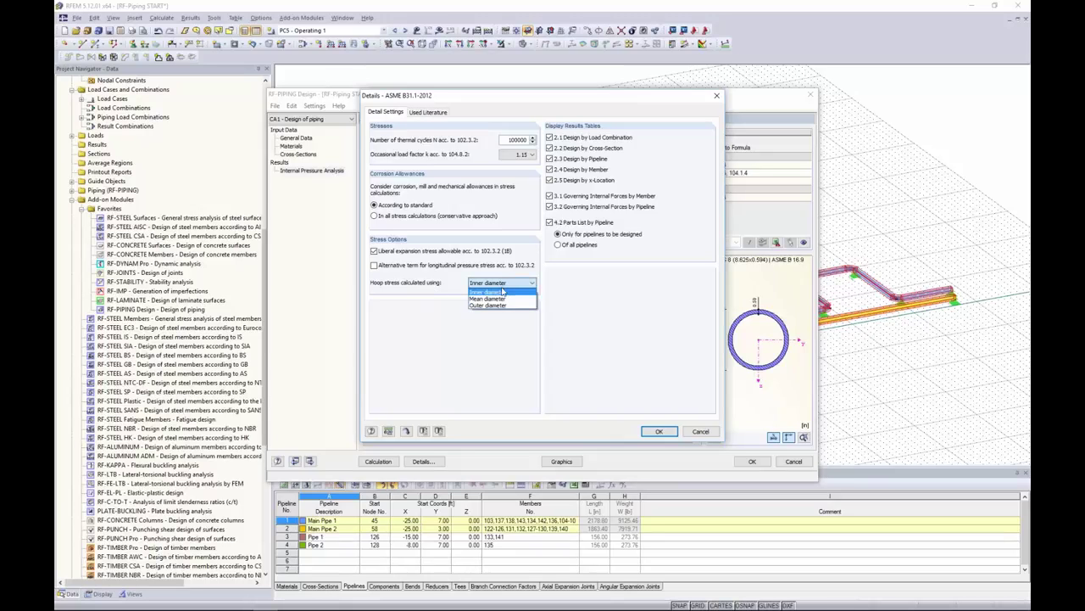
click(513, 321)
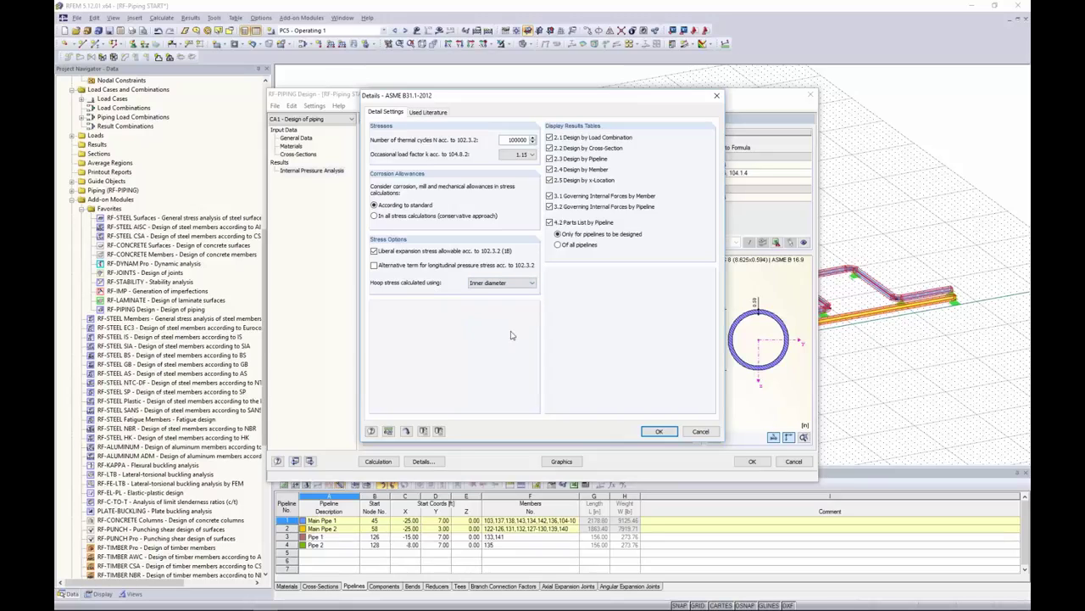
click(659, 430)
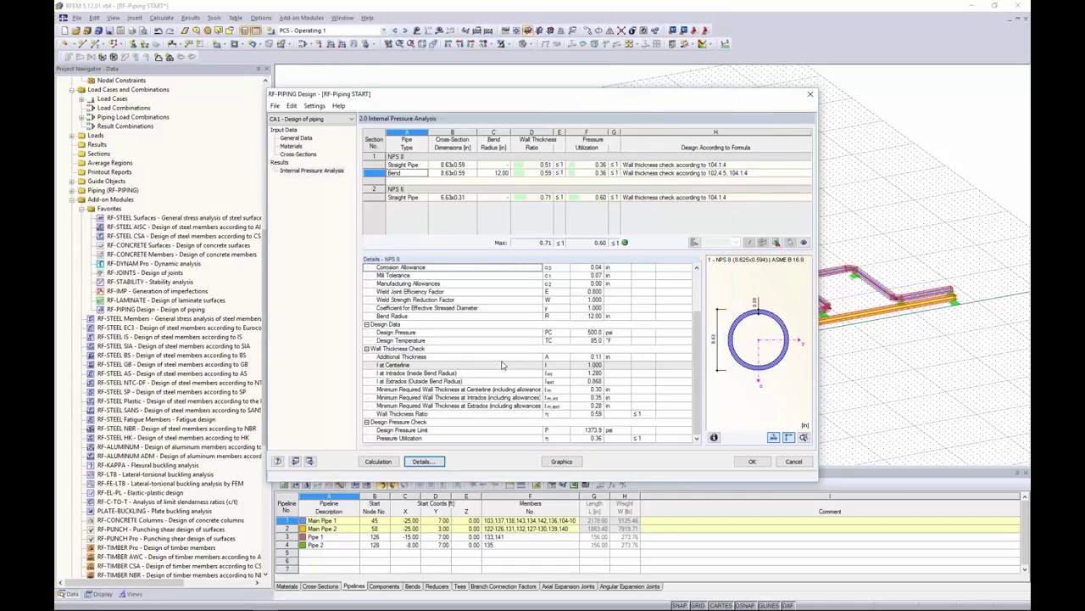
Run the calculation of the piping design case CA1
drag(618, 98, 649, 116)
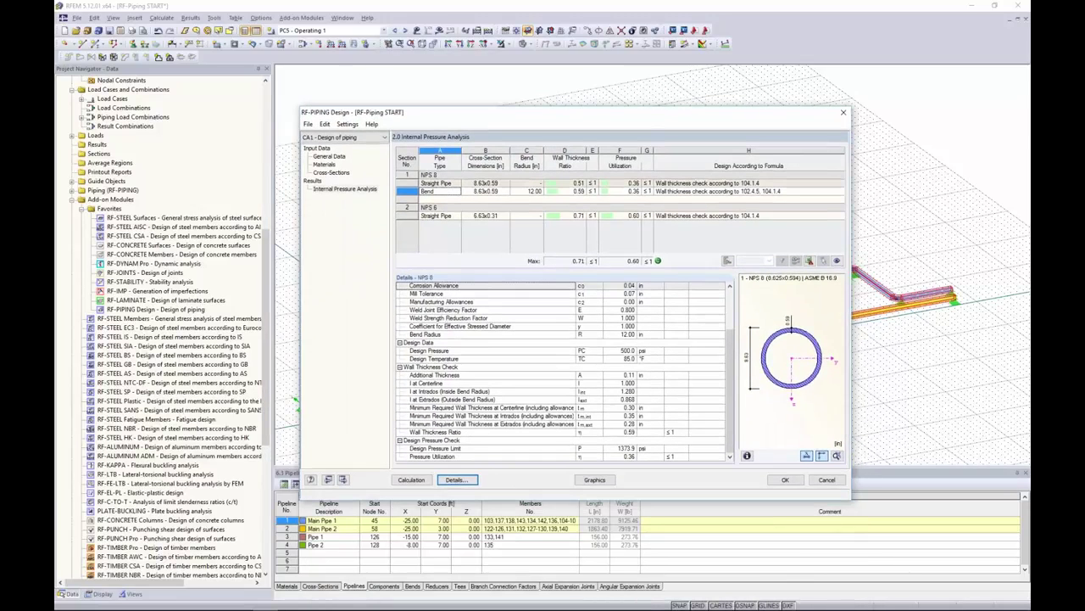
click(414, 480)
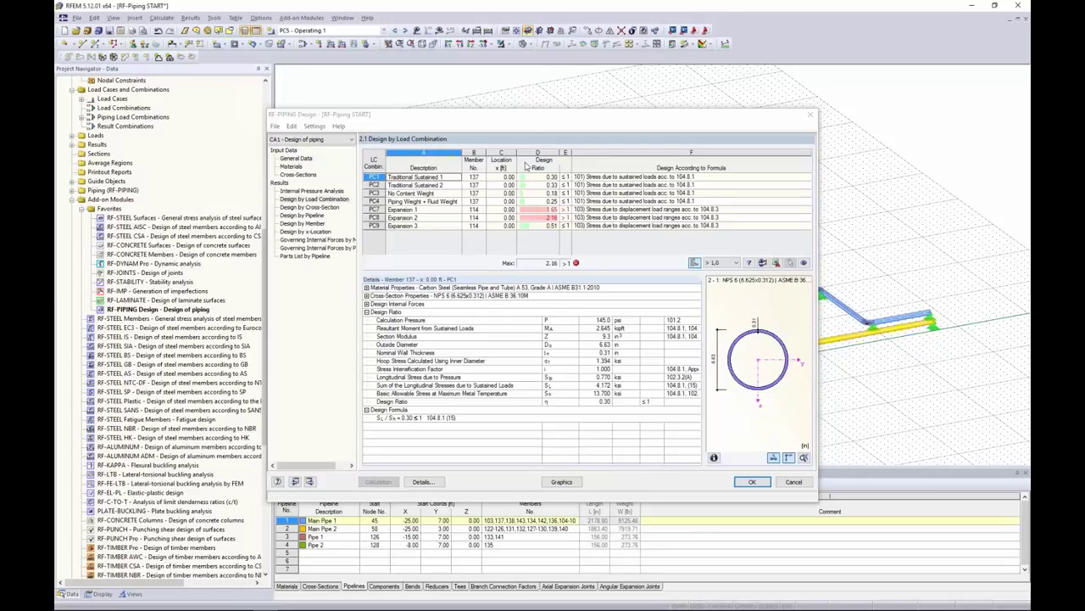
drag(534, 121, 567, 146)
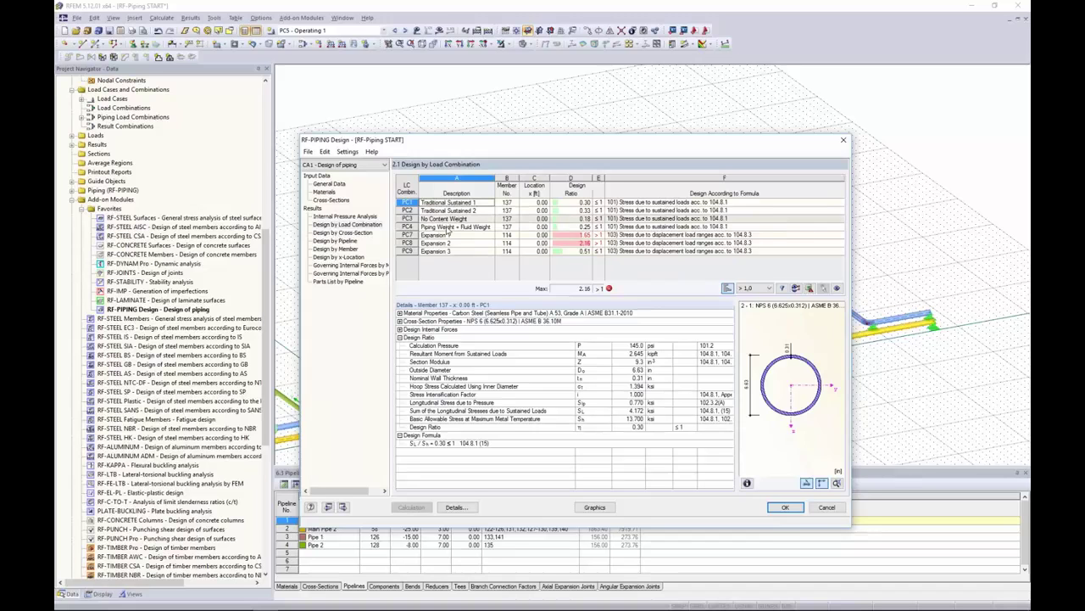
Review the piping design results by cross-section, by pipeline, by member and by x-location
click(353, 233)
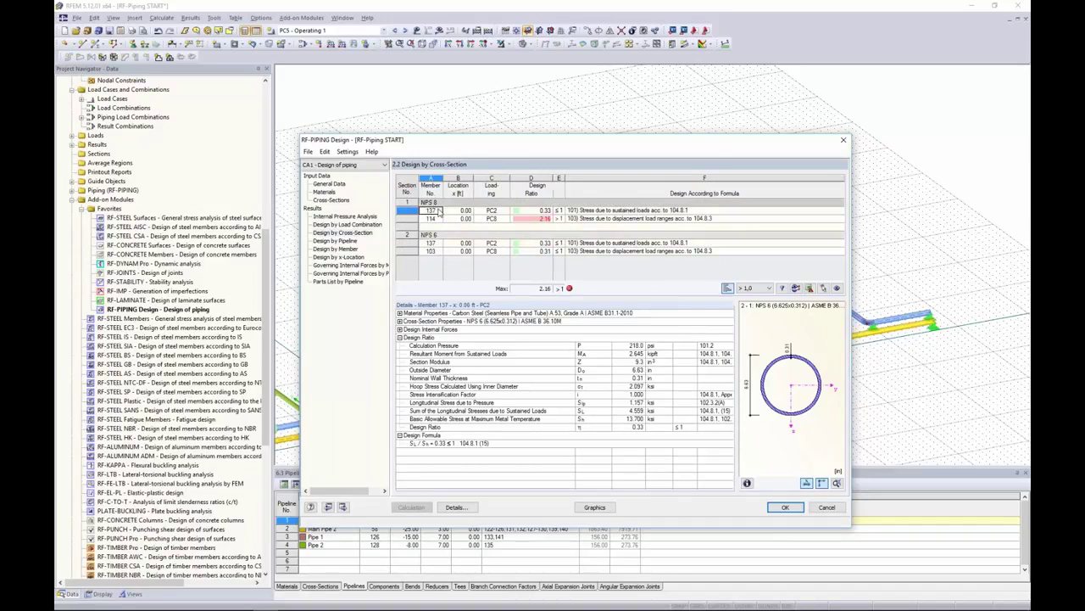
click(349, 243)
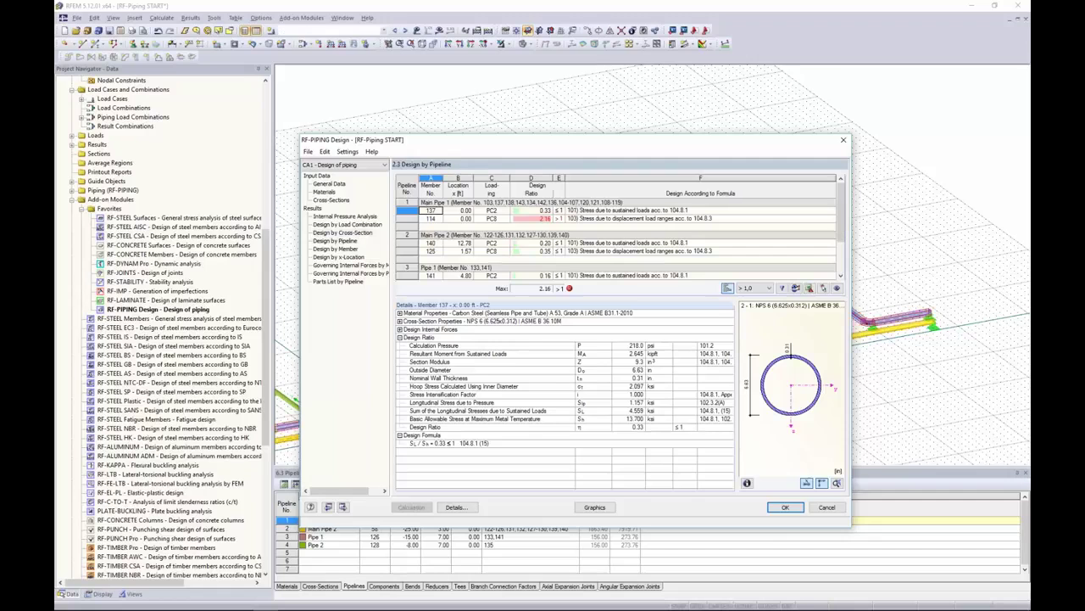
scroll(843, 198, down, 2)
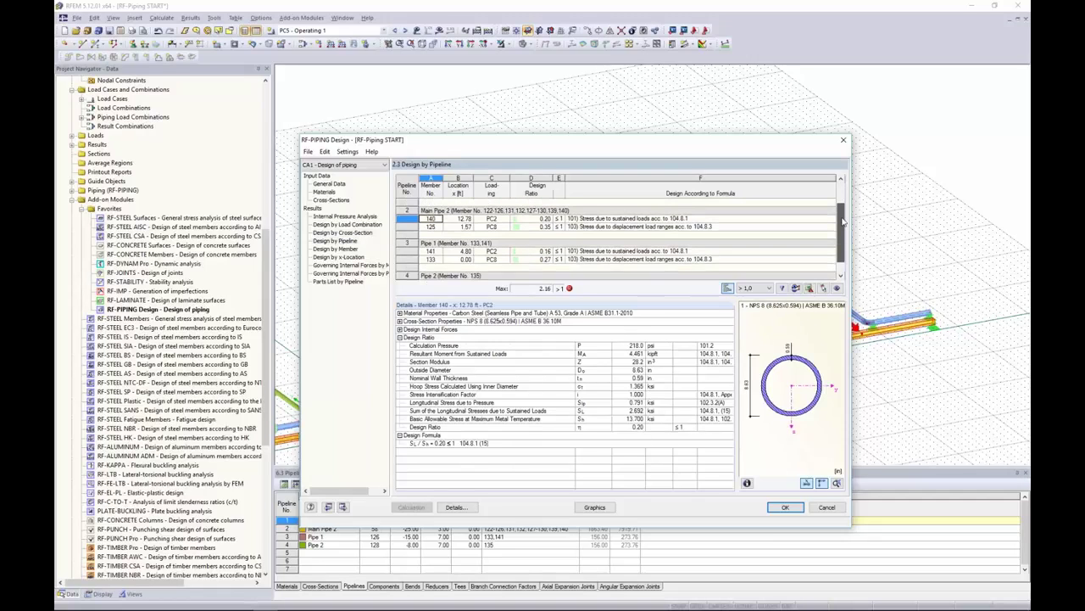
click(336, 249)
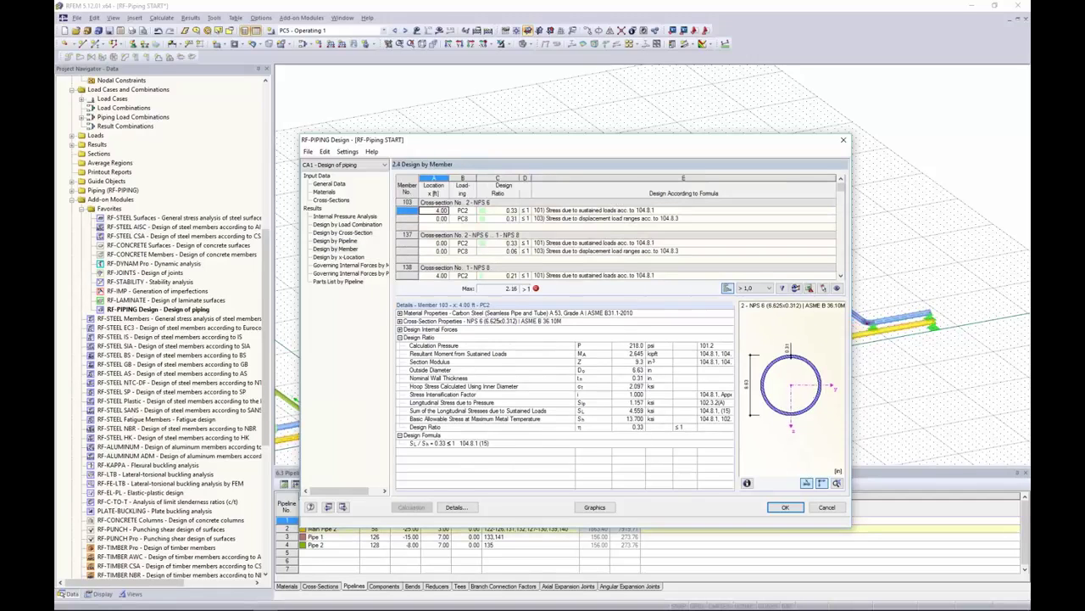
scroll(616, 238, down, 5)
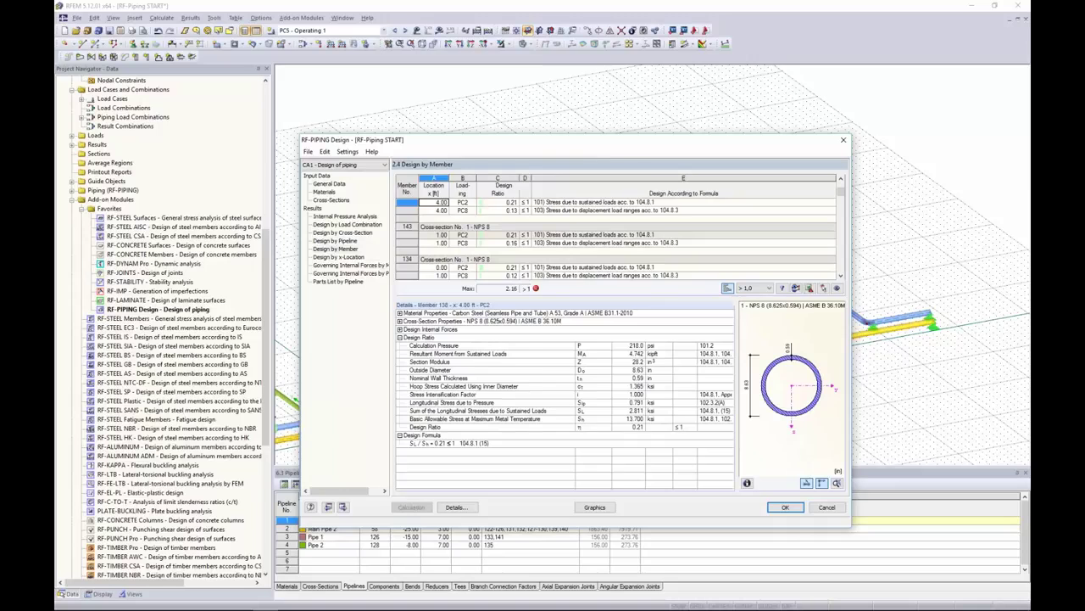
key(Down)
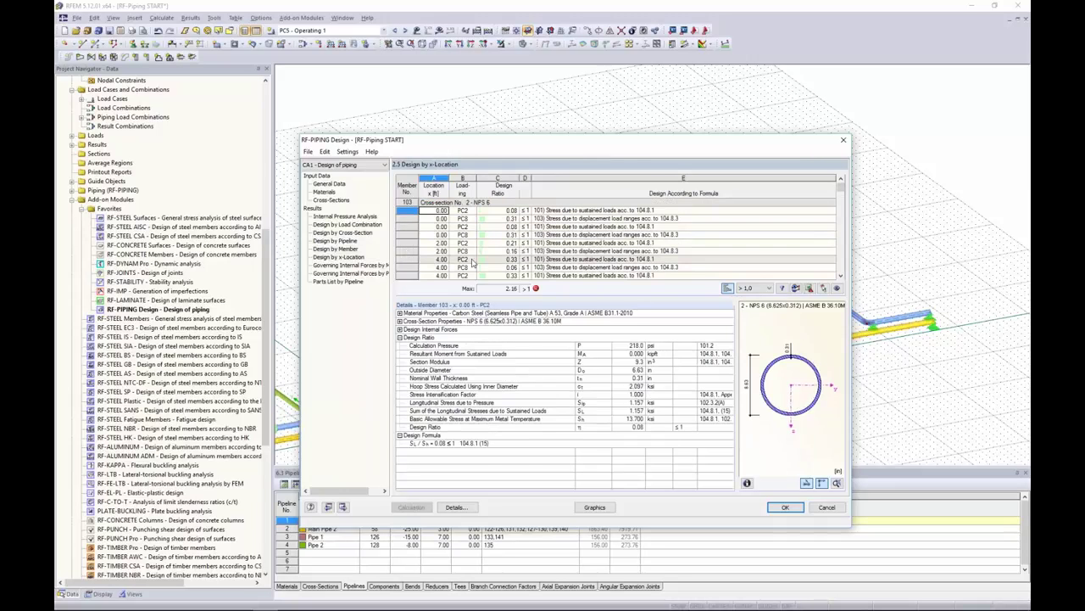
scroll(615, 238, down, 5)
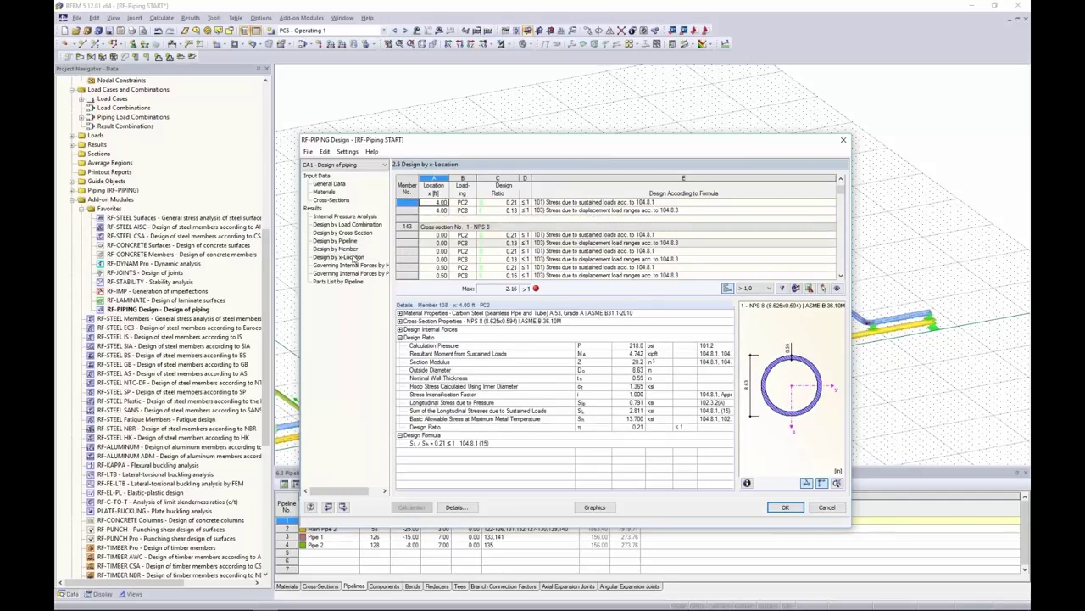
Step through the design results by member, locating each listed member in the model view behind the results window
click(350, 248)
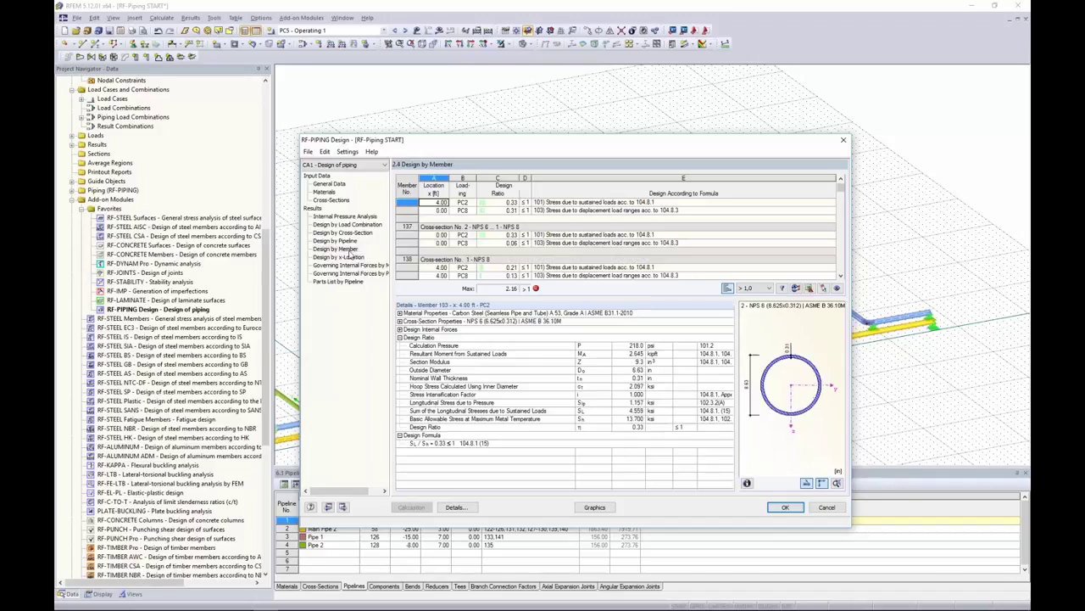
drag(498, 144, 643, 290)
click(688, 369)
key(Up)
key(Up)
key(Up)
key(Up)
key(Up)
key(Up)
key(Up)
key(Up)
key(Up)
key(Up)
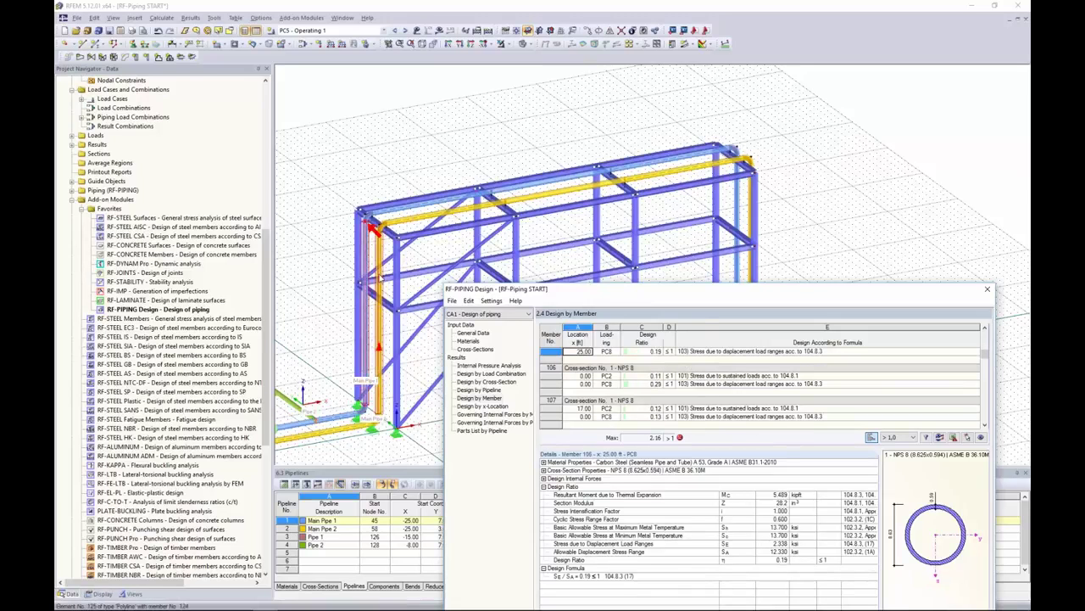
key(Down)
key(Down)
key(Down)
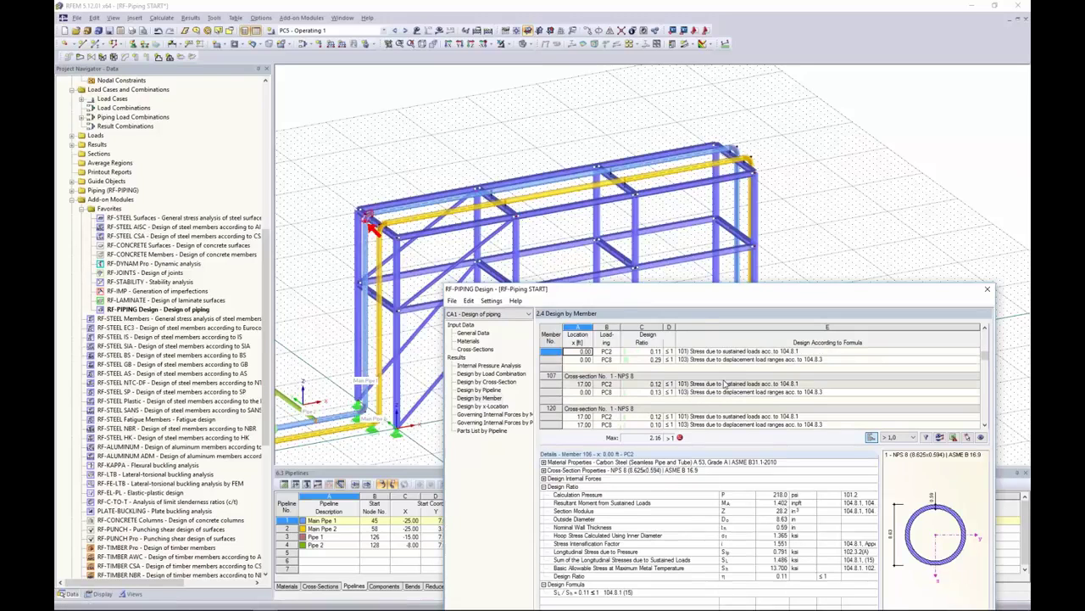
key(Down)
key(Down)
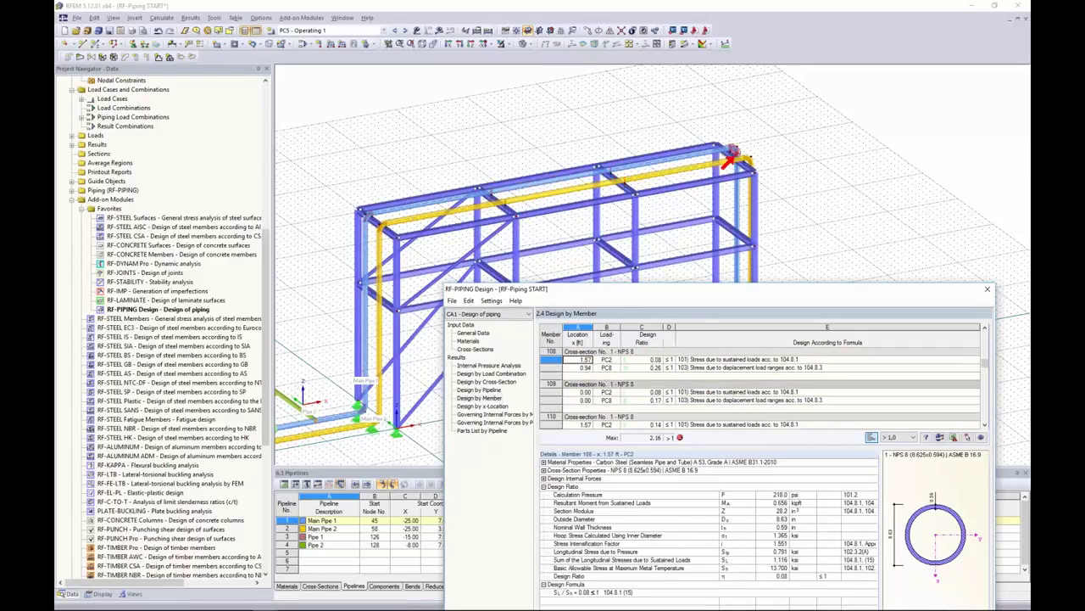
key(Down)
key(Down)
click(720, 376)
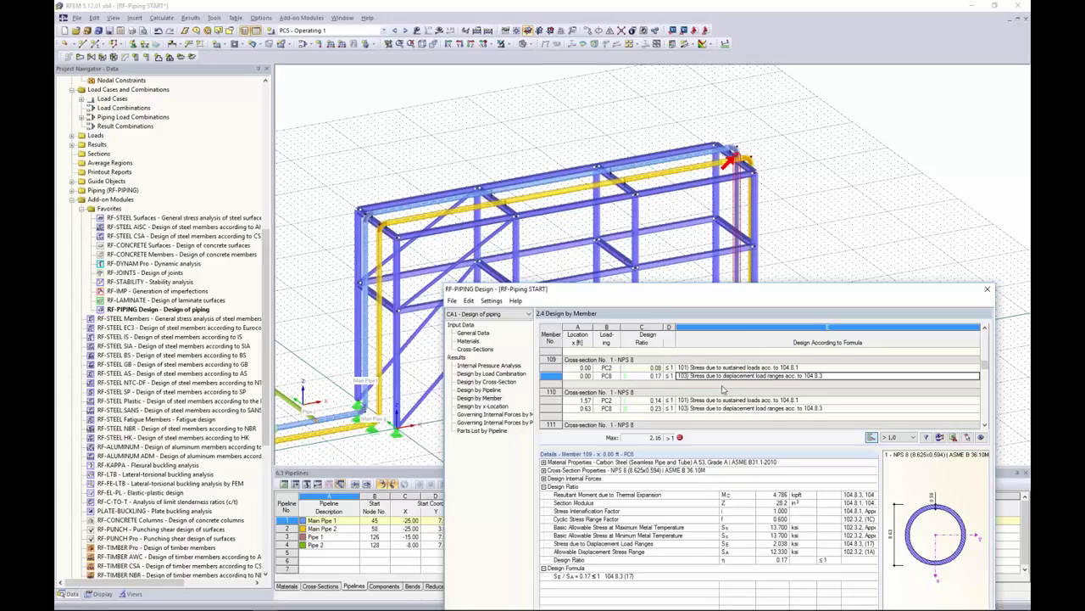
key(Down)
key(Down)
key(Down)
key(Down)
key(Down)
drag(737, 294, 710, 419)
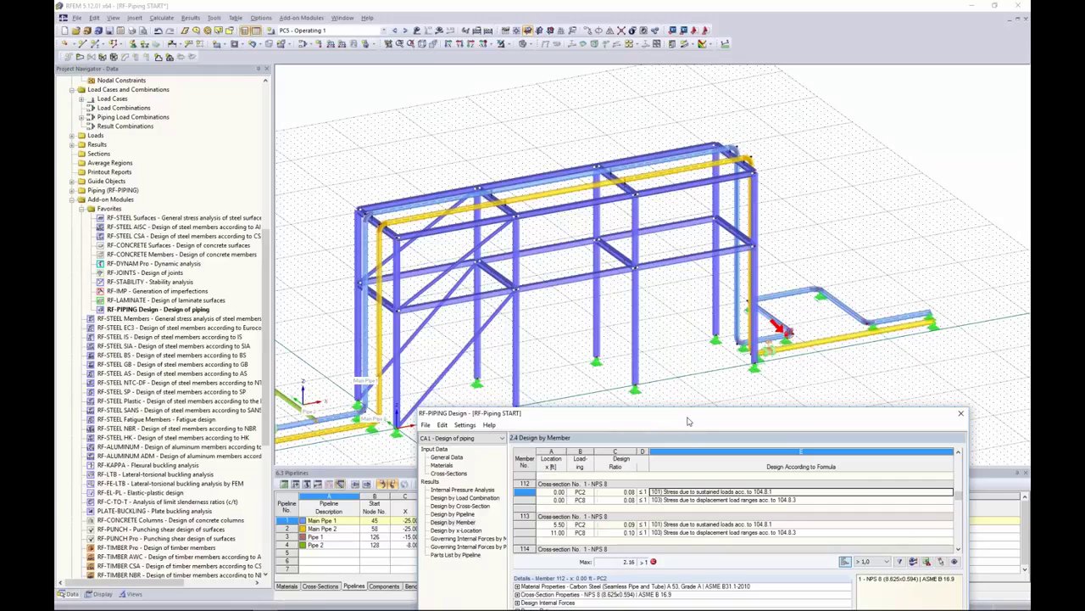
drag(701, 418, 648, 130)
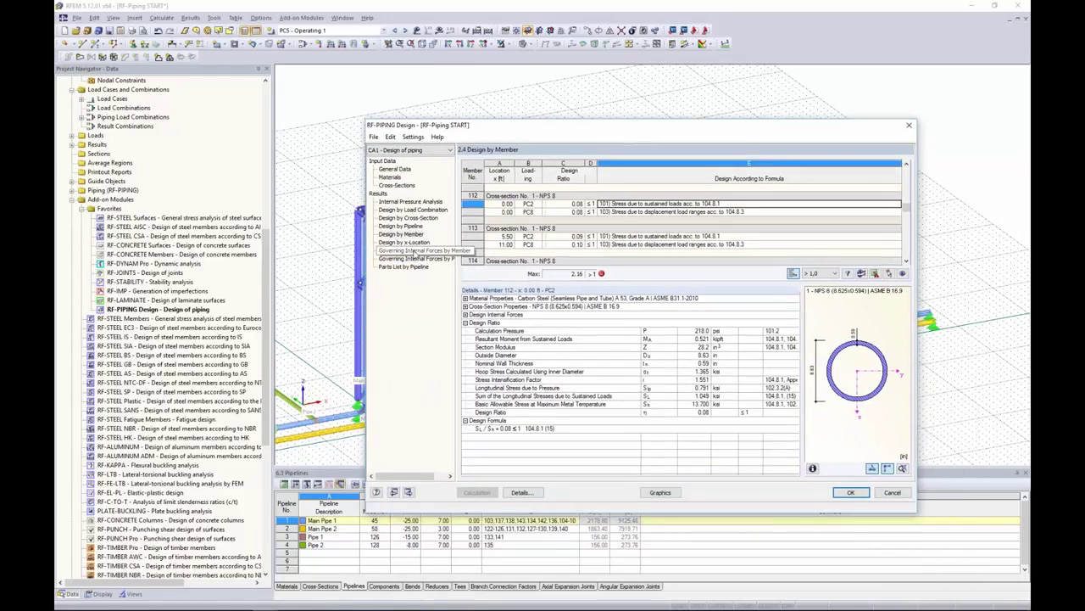
Review the parts list by pipeline, then the design results by pipeline and by load combination
click(405, 266)
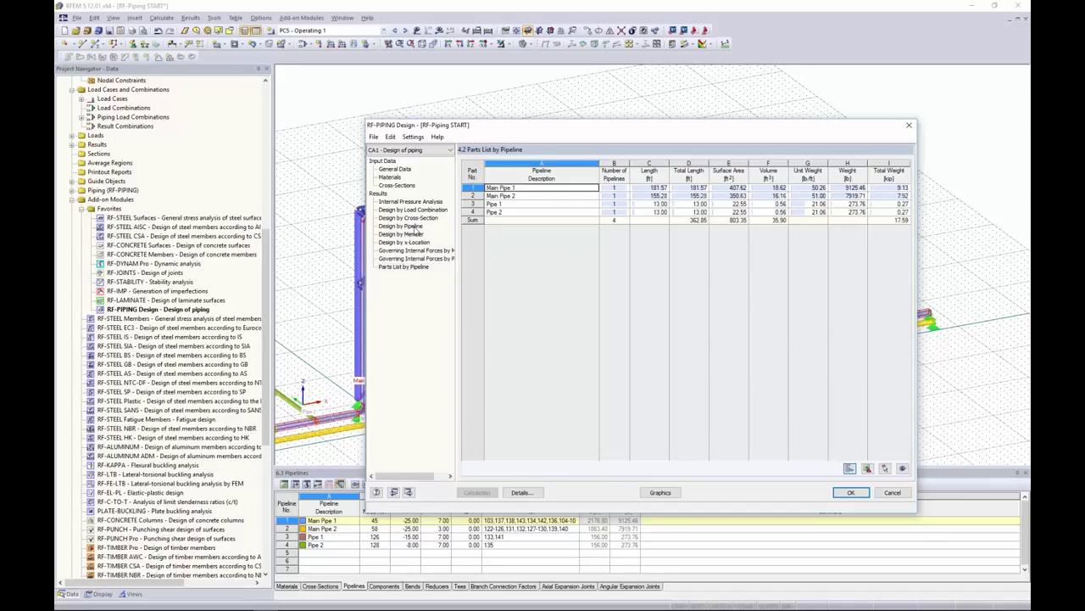
click(416, 226)
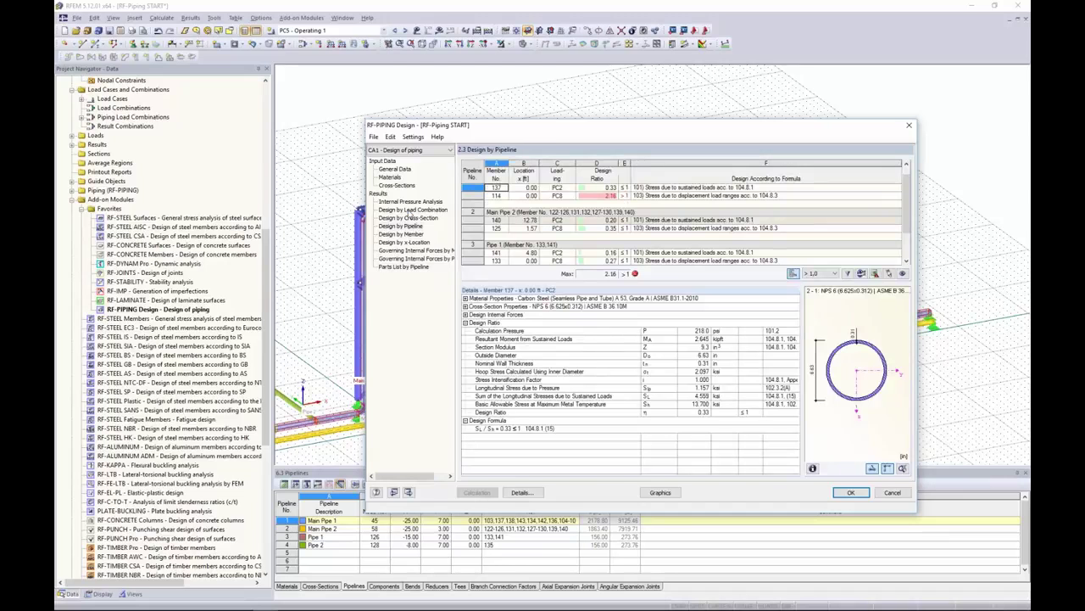
click(410, 211)
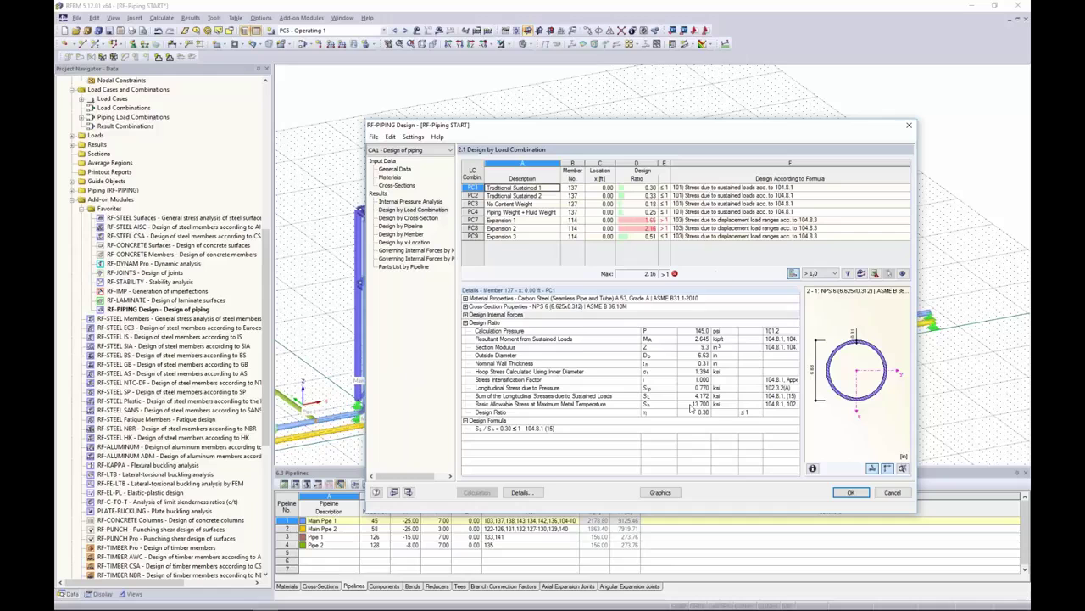
Display the piping design ratios graphically on the model and check which load combinations and module cases are available for display
click(661, 493)
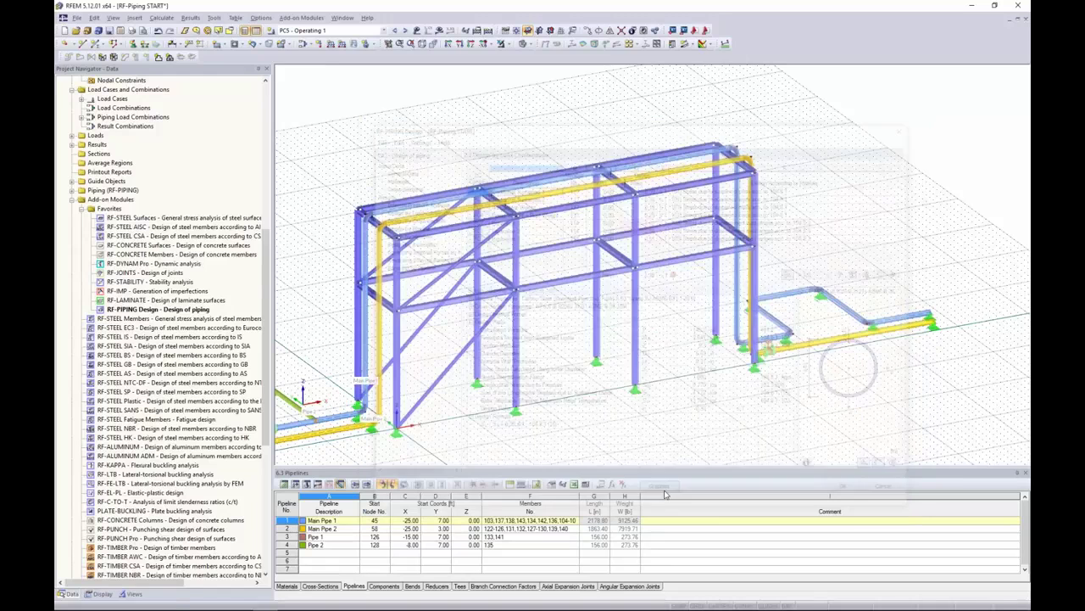
scroll(699, 348, down, 2)
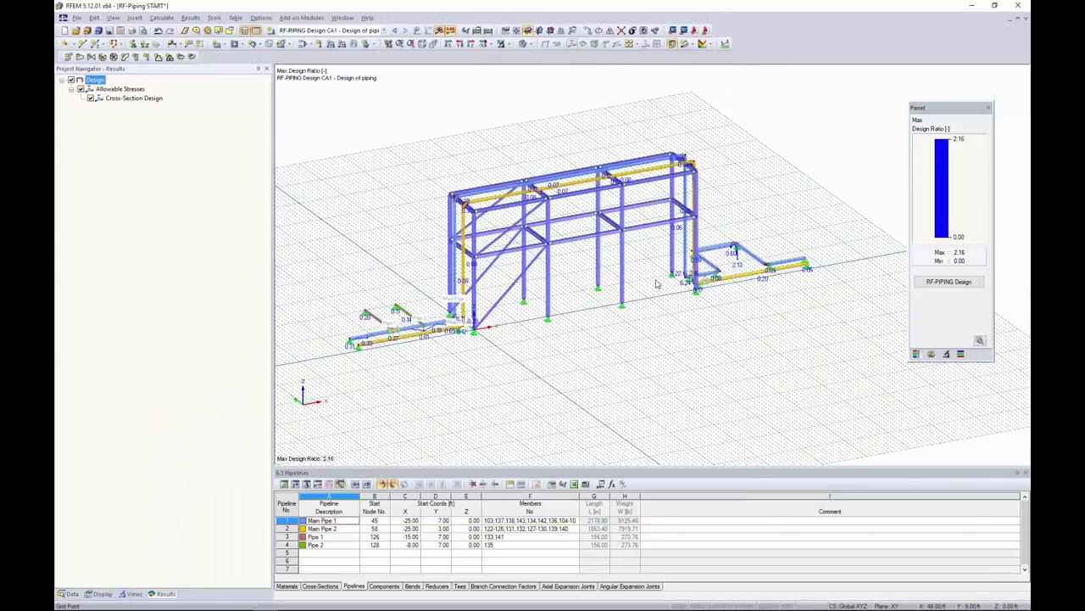
scroll(660, 284, up, 2)
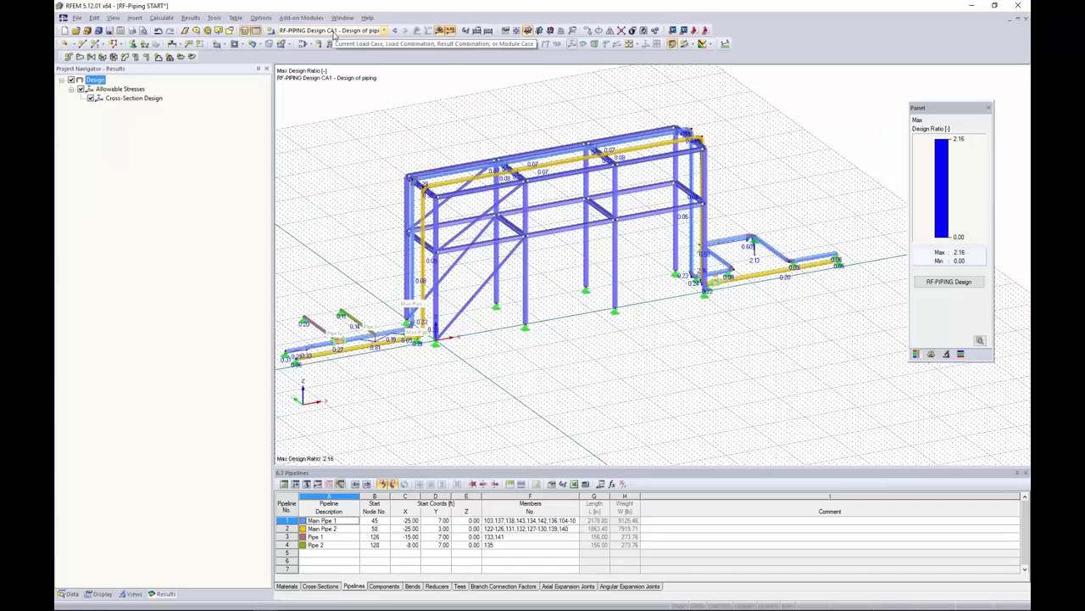
click(384, 31)
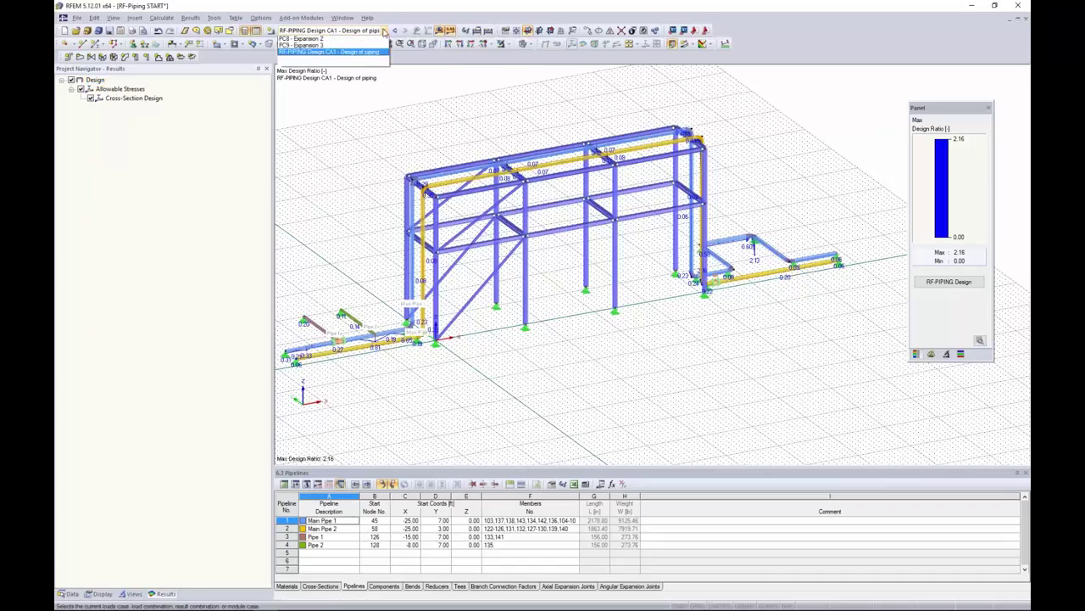
click(329, 138)
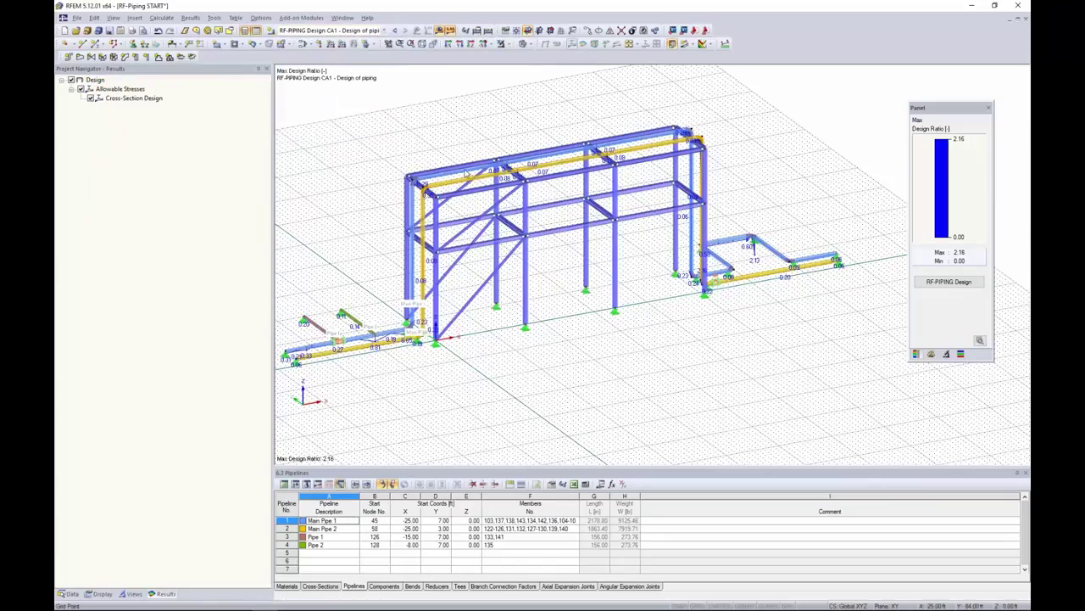
Display the member design ratios as coloured cross-sections on the model
middle_drag(843, 152, 892, 144)
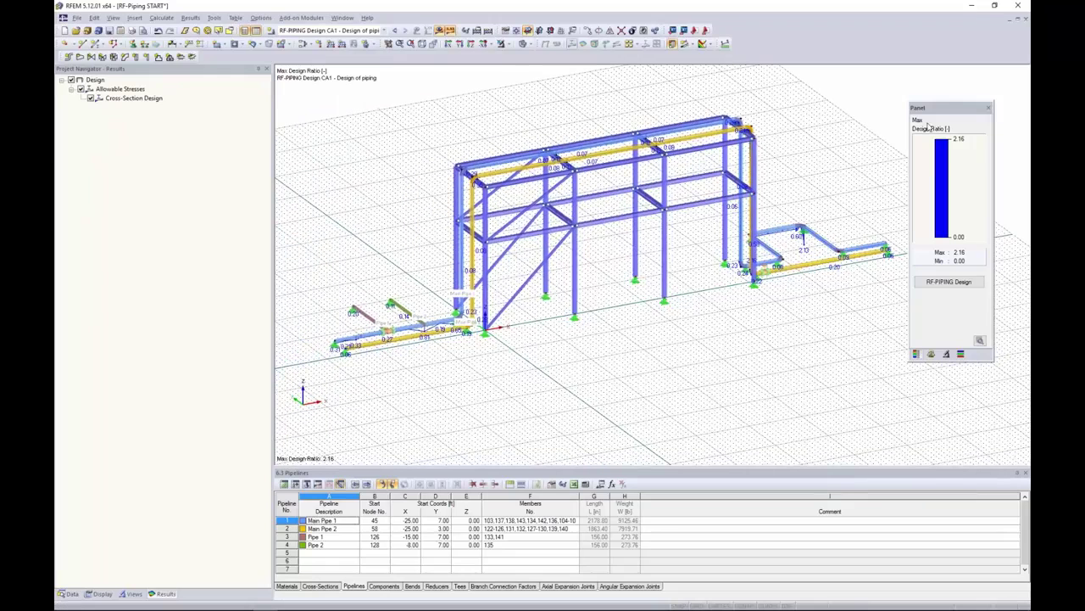
drag(942, 113, 949, 103)
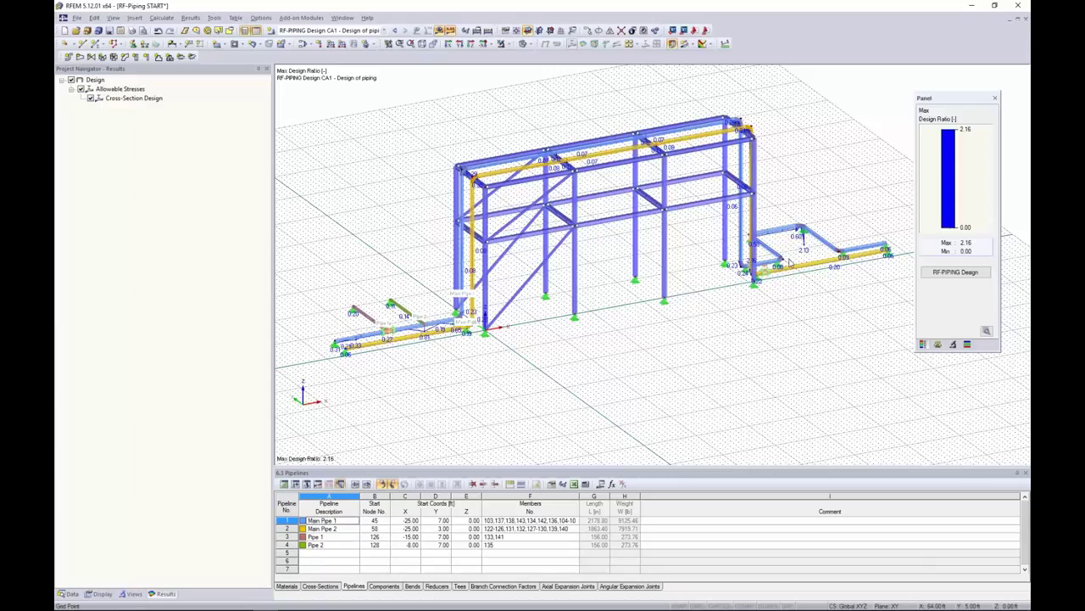
click(102, 593)
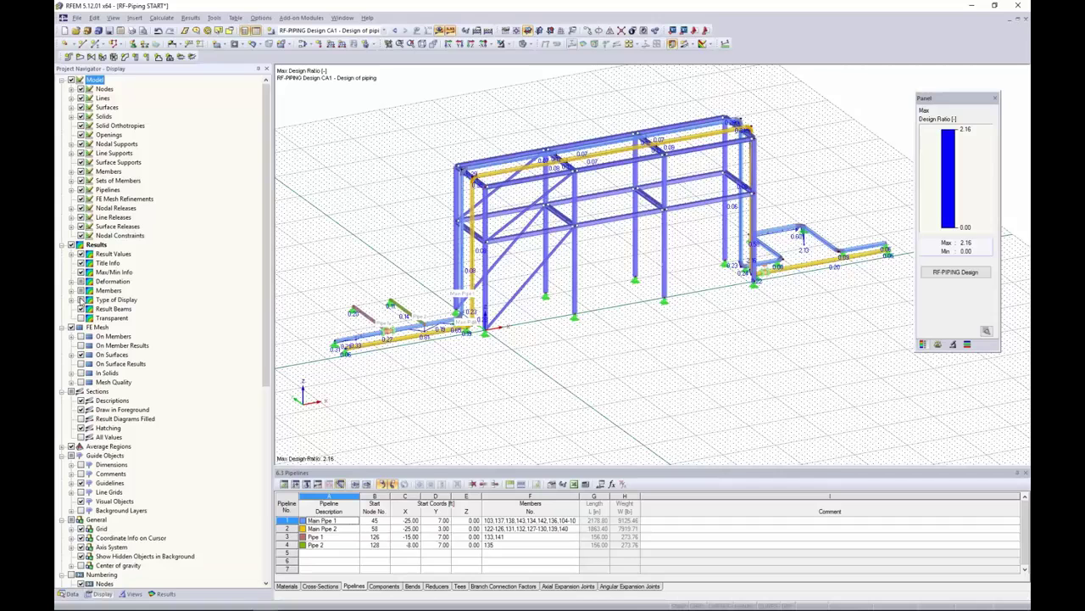
click(72, 290)
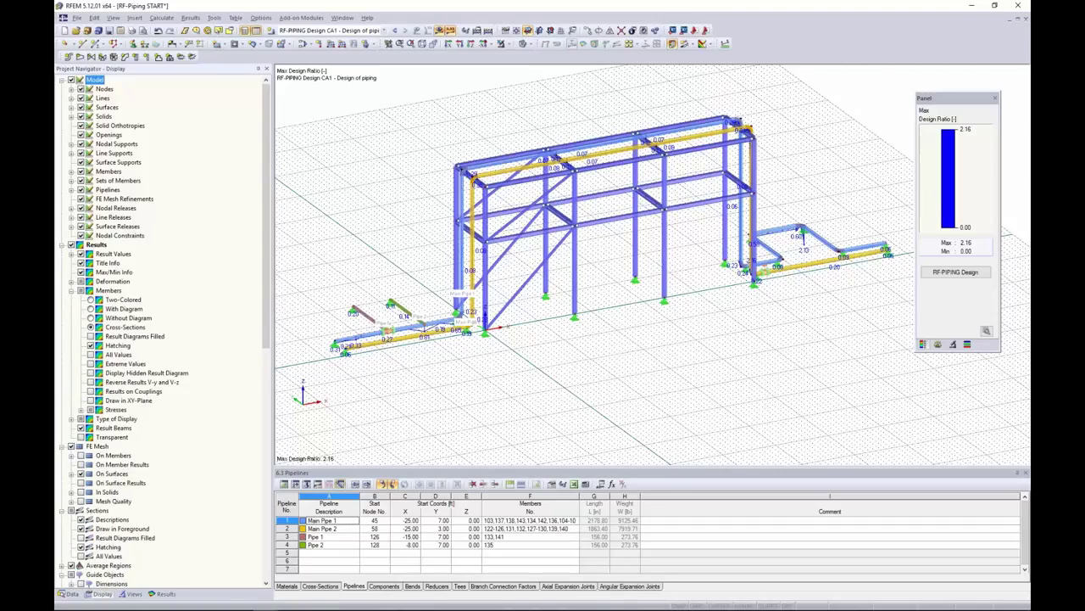
click(91, 327)
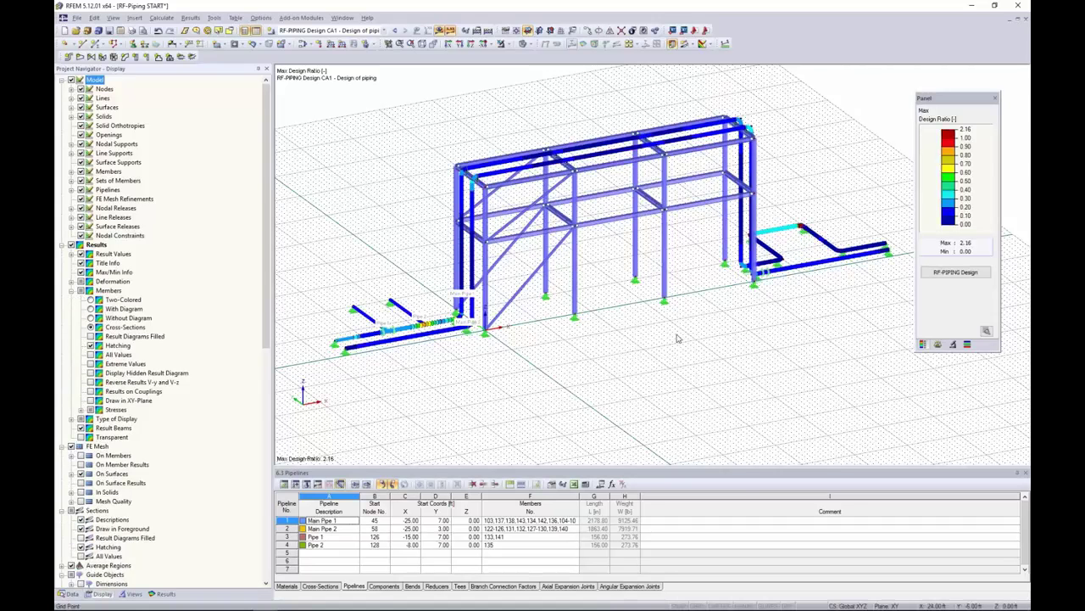
Examine the coloured design ratios along the pipelines at both ends of the rack, especially at the expansion loop's bends
ctrl+middle_drag(463, 297, 475, 296)
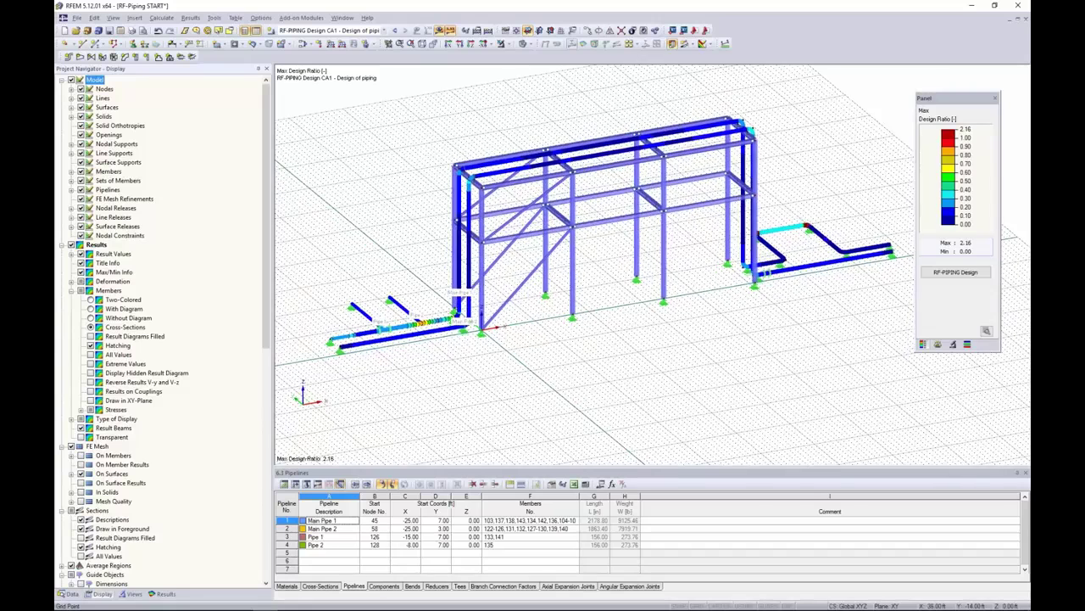
scroll(462, 292, up, 5)
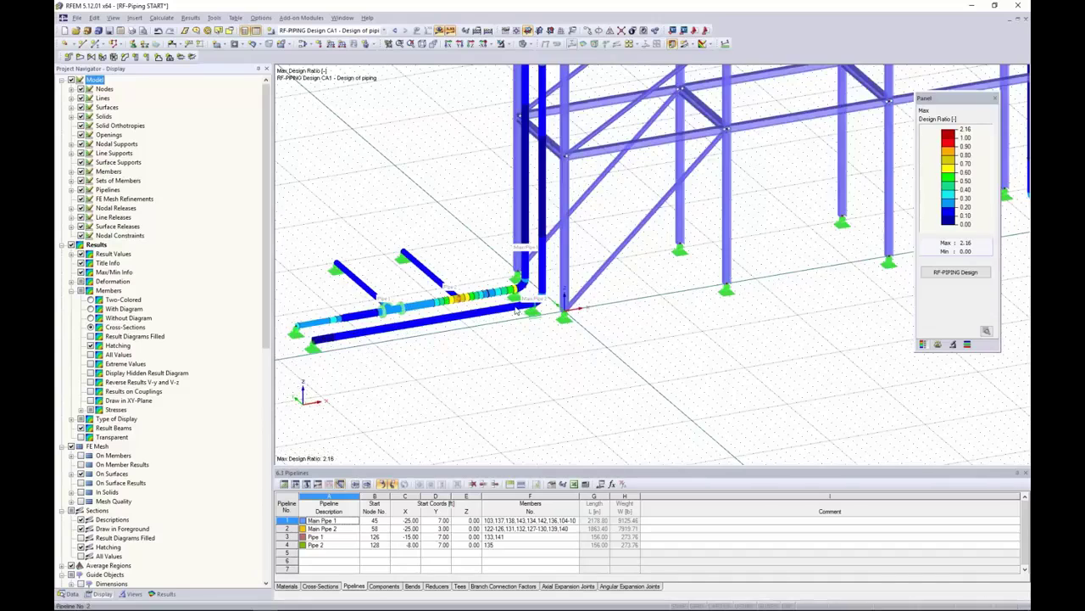
ctrl+middle_drag(537, 225, 705, 300)
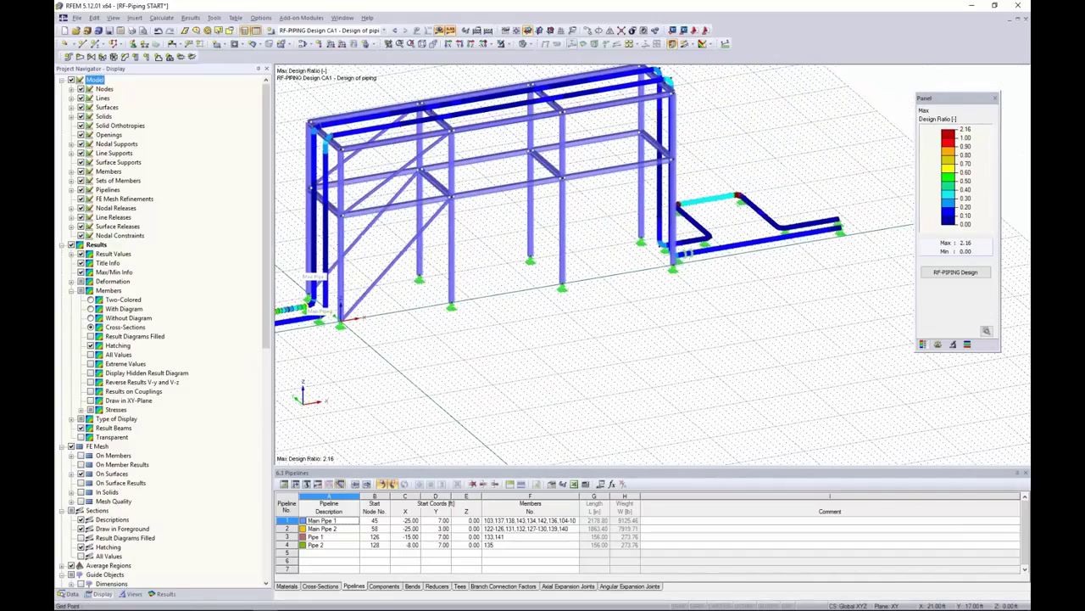
scroll(709, 303, up, 5)
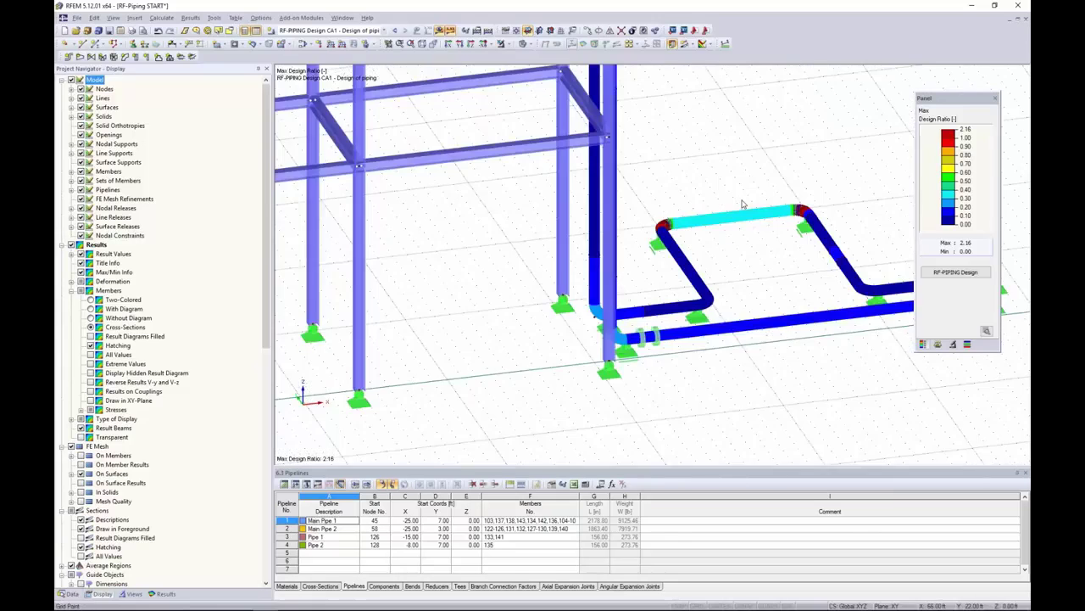
middle_drag(771, 244, 659, 243)
scroll(658, 242, up, 3)
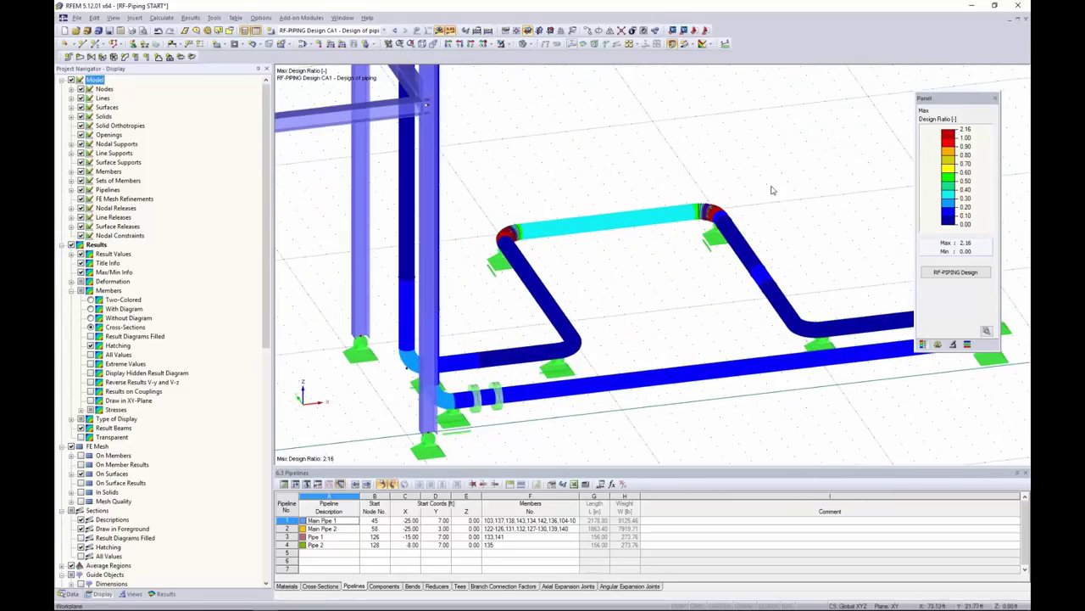
scroll(772, 190, down, 2)
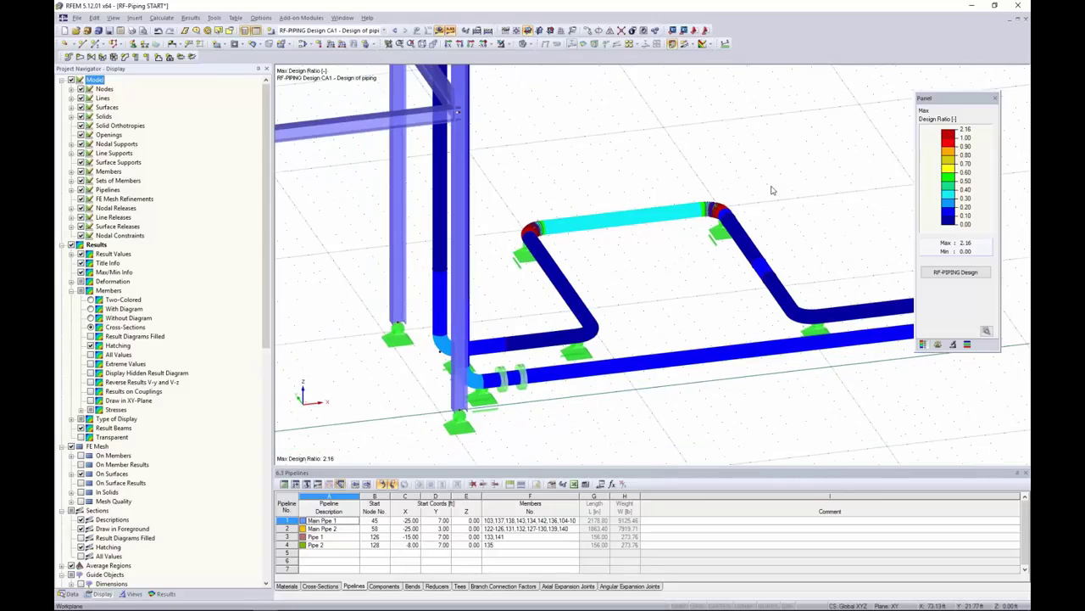
ctrl+middle_drag(452, 108, 374, 271)
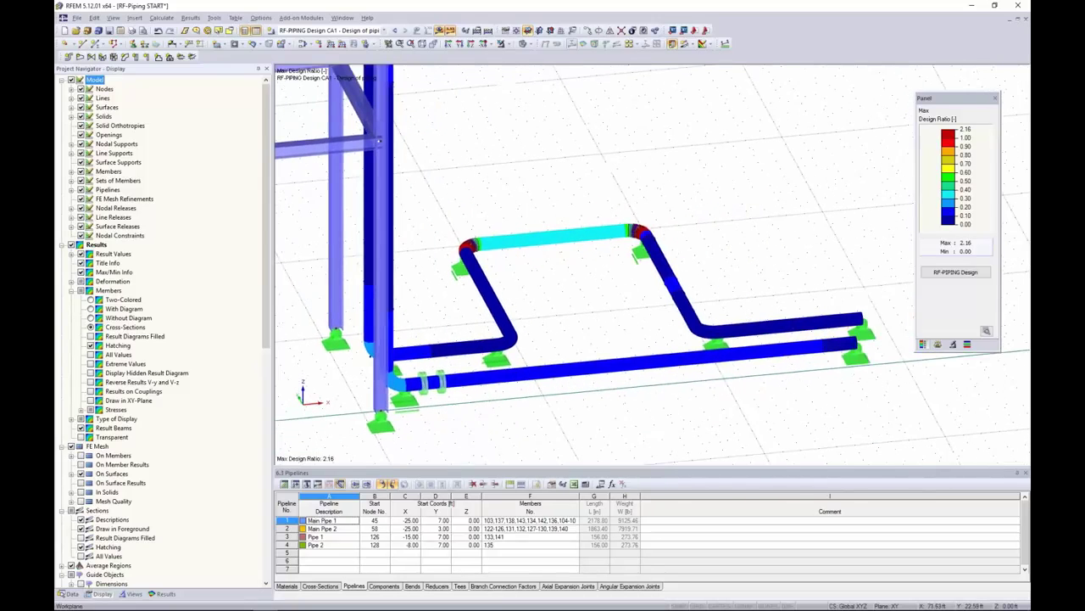
Start an axial expansion joint on the expansion loop's raised straight pipe, 12 in from its start and 12 in long
click(180, 57)
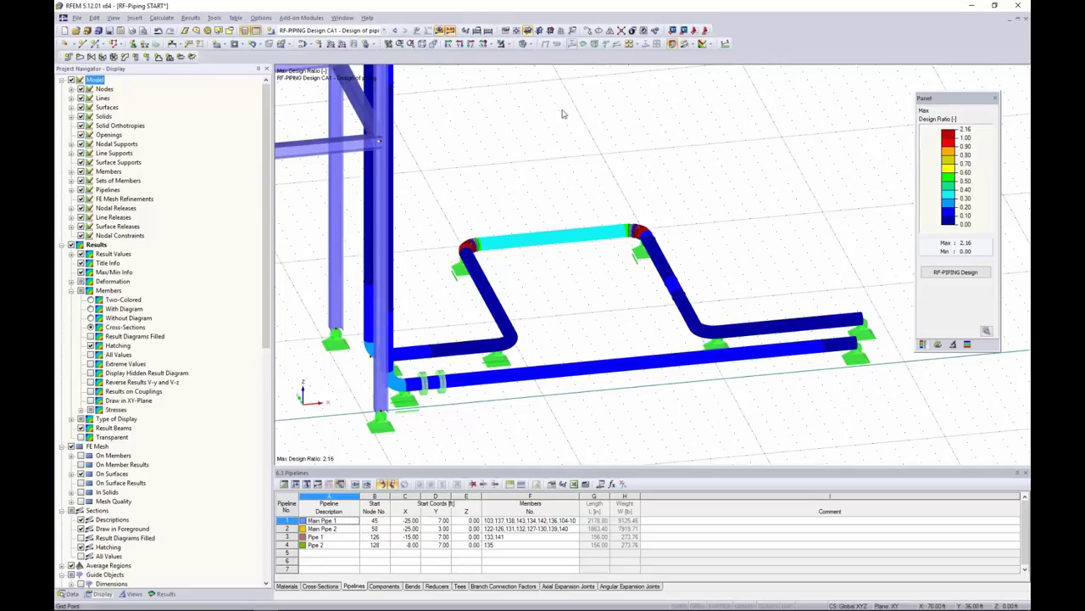
click(180, 57)
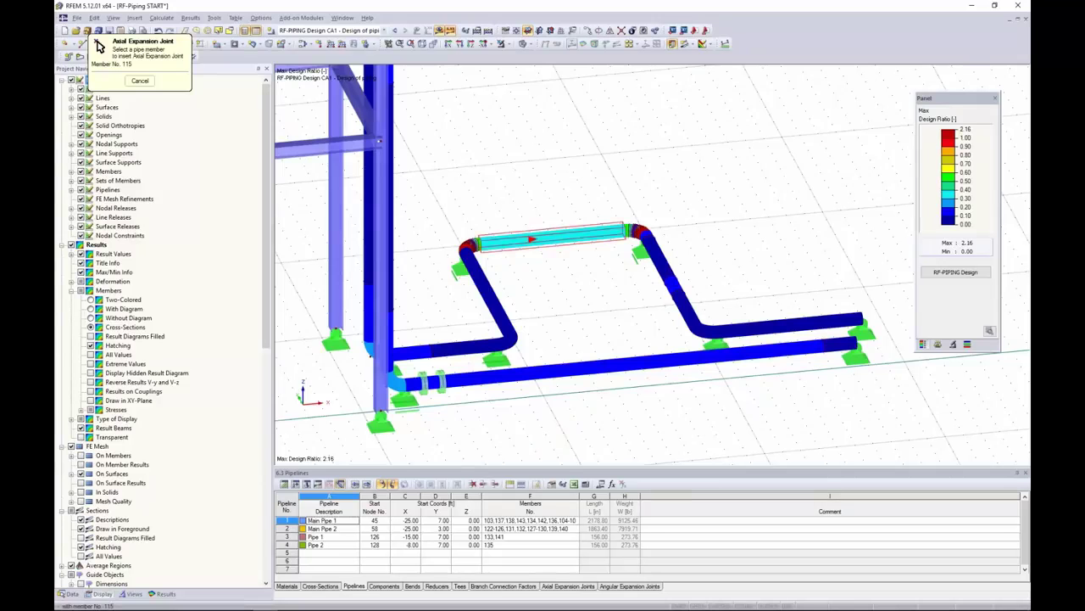
click(547, 238)
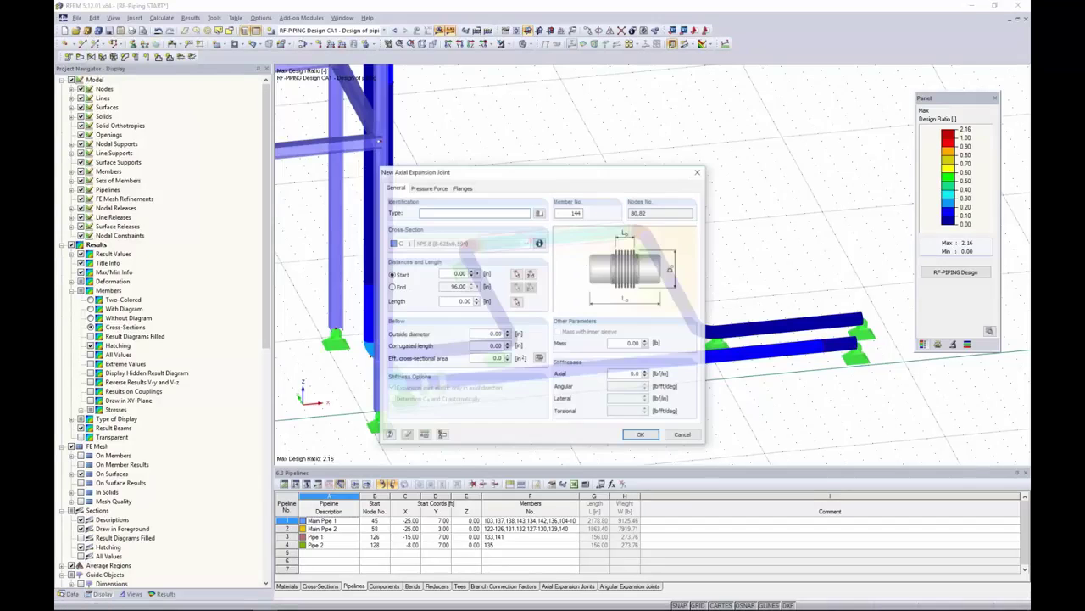
drag(553, 174, 307, 176)
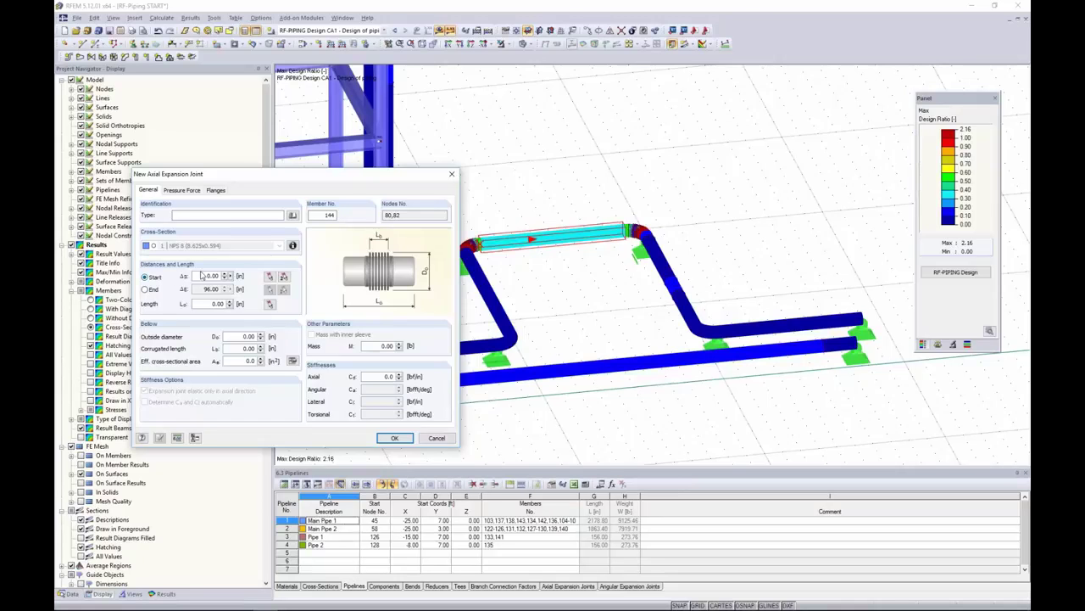
double_click(208, 276)
text(12)
drag(187, 173, 209, 166)
double_click(241, 296)
text(12)
Set the bellow's outside diameter to 10 in and its corrugated length to 10 in
double_click(272, 328)
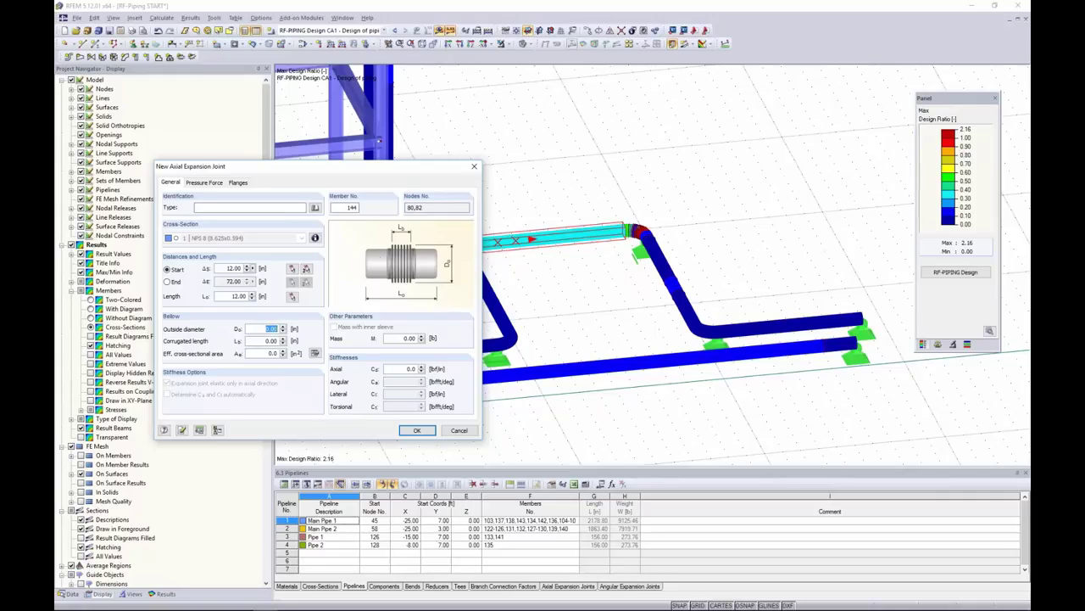
text(10)
double_click(265, 340)
text(10)
Calculate the bellow's effective cross-sectional area from a mean diameter of 8 in
click(314, 354)
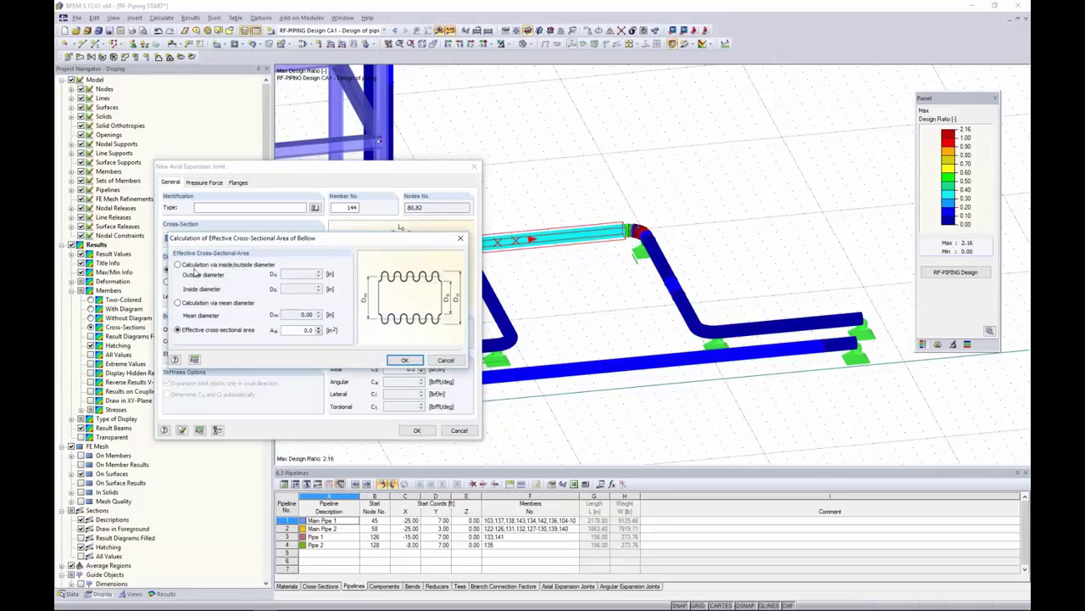
click(177, 265)
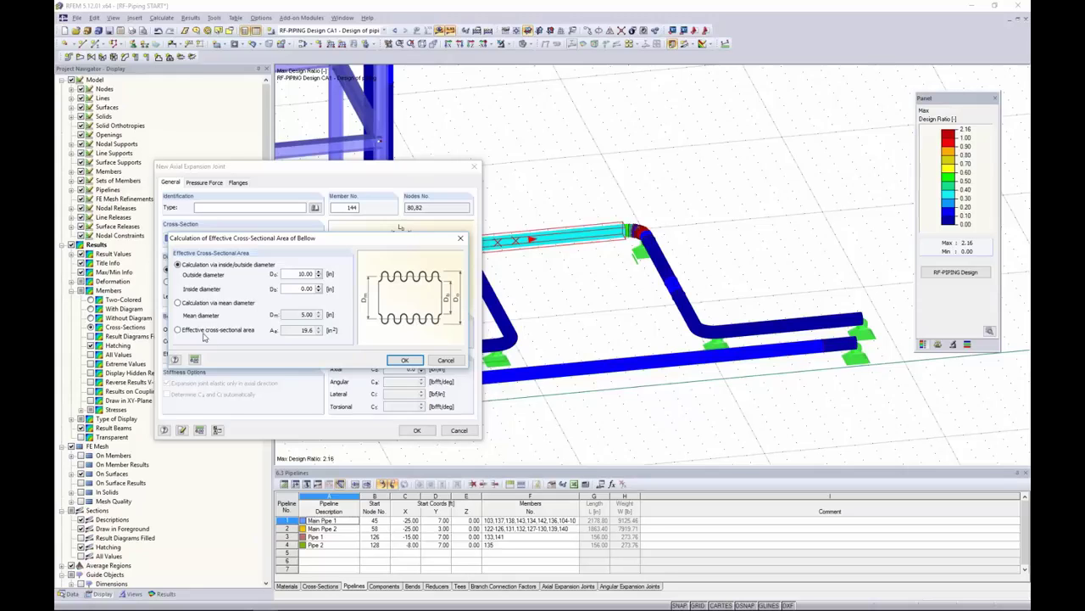
click(178, 303)
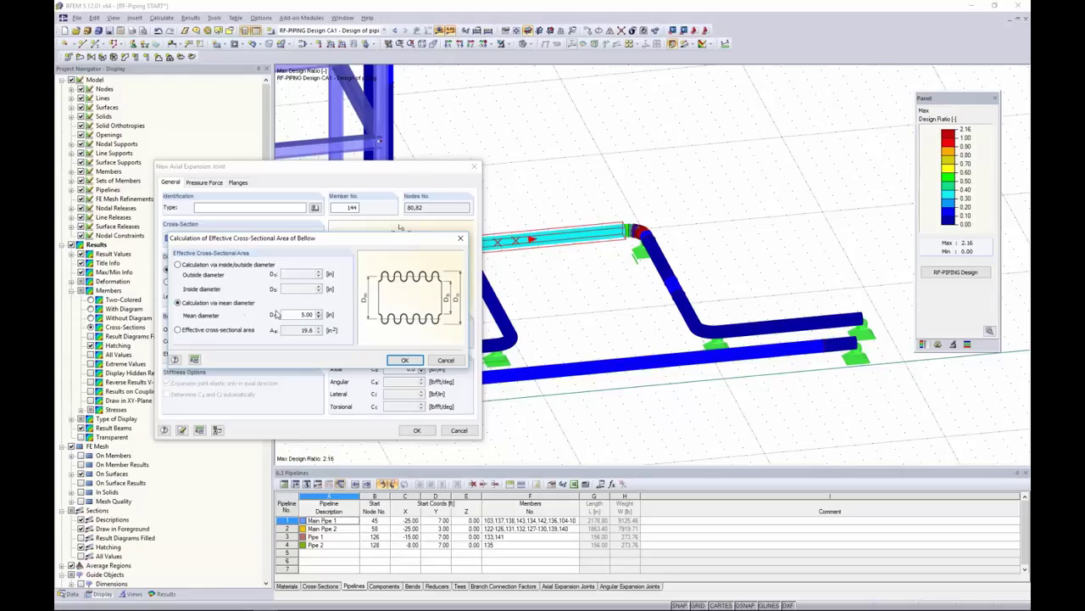
drag(295, 315, 332, 315)
text(8)
click(400, 360)
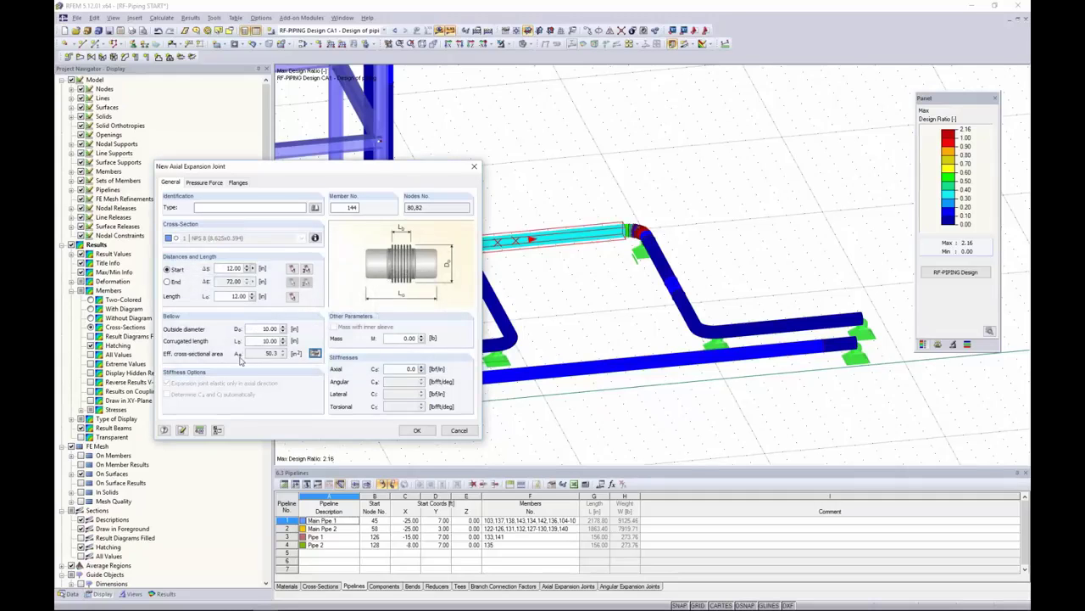
Set the expansion joint's mass to 20 lb and its axial stiffness to 150 lbf/in
double_click(409, 338)
text(20)
key(Tab)
text(1)
drag(380, 170, 458, 164)
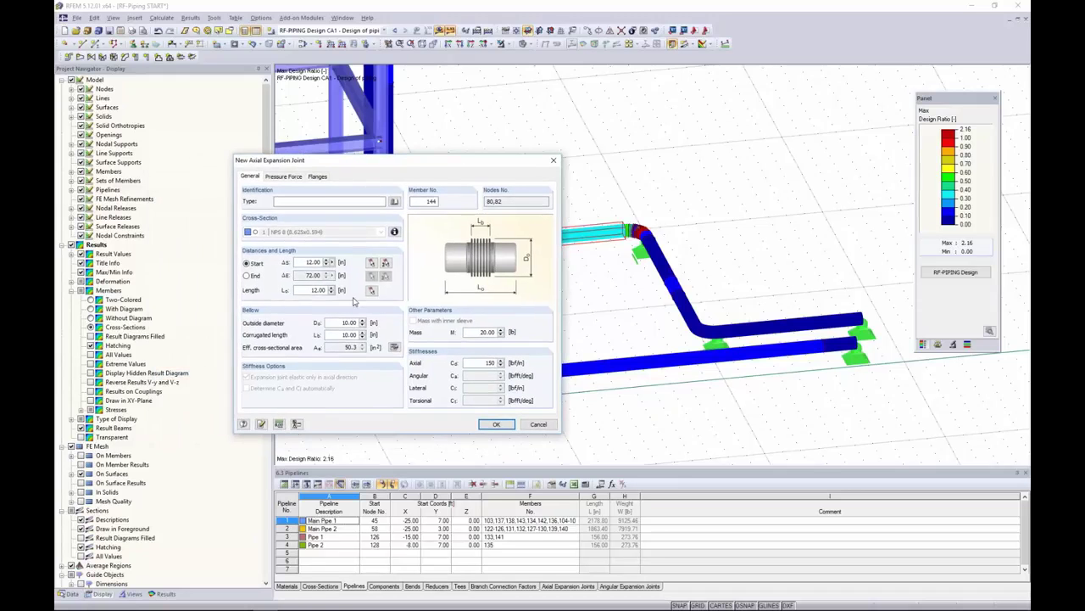
Check the bellow and no-force thrust options at the joint's start and keep the entire force
click(287, 176)
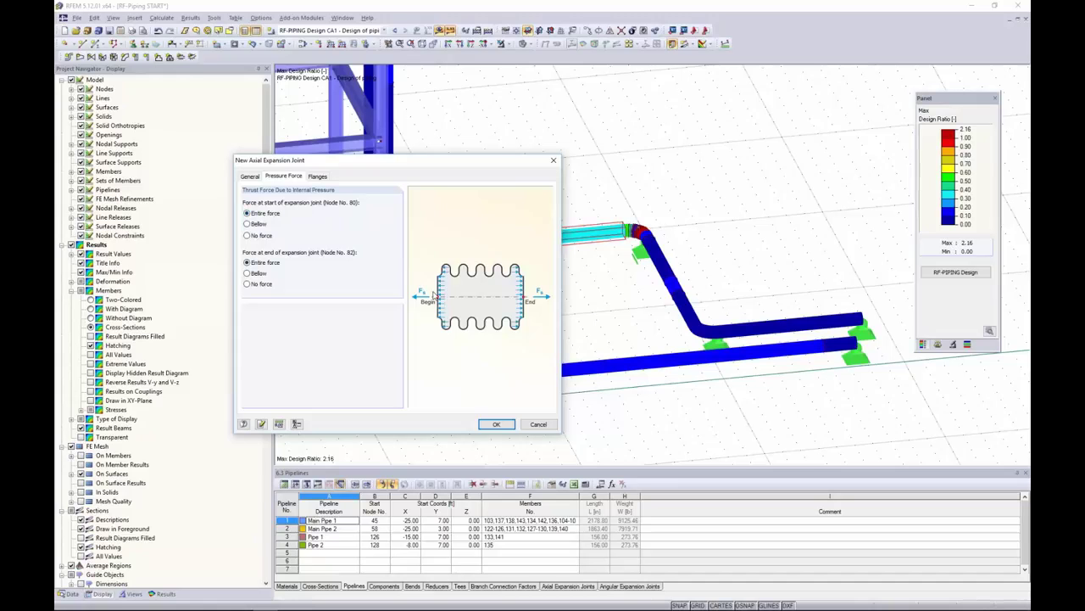
click(247, 224)
click(247, 236)
click(246, 213)
Add user-defined flanges at both ends with 16 lb mass and 232 psi nominal pressure, and insert the expansion joint
click(317, 176)
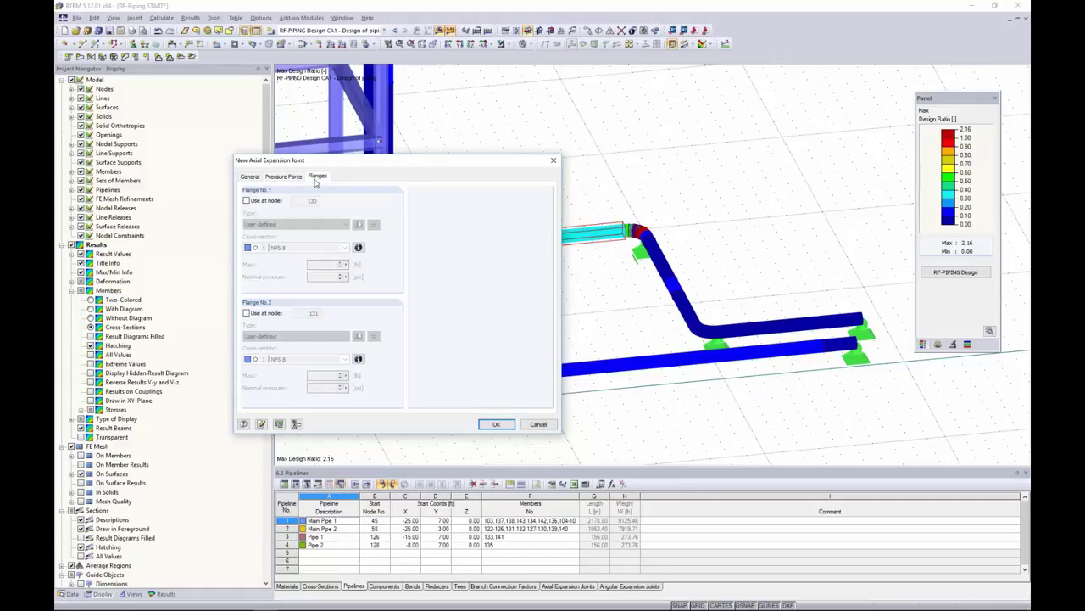
click(246, 200)
click(246, 313)
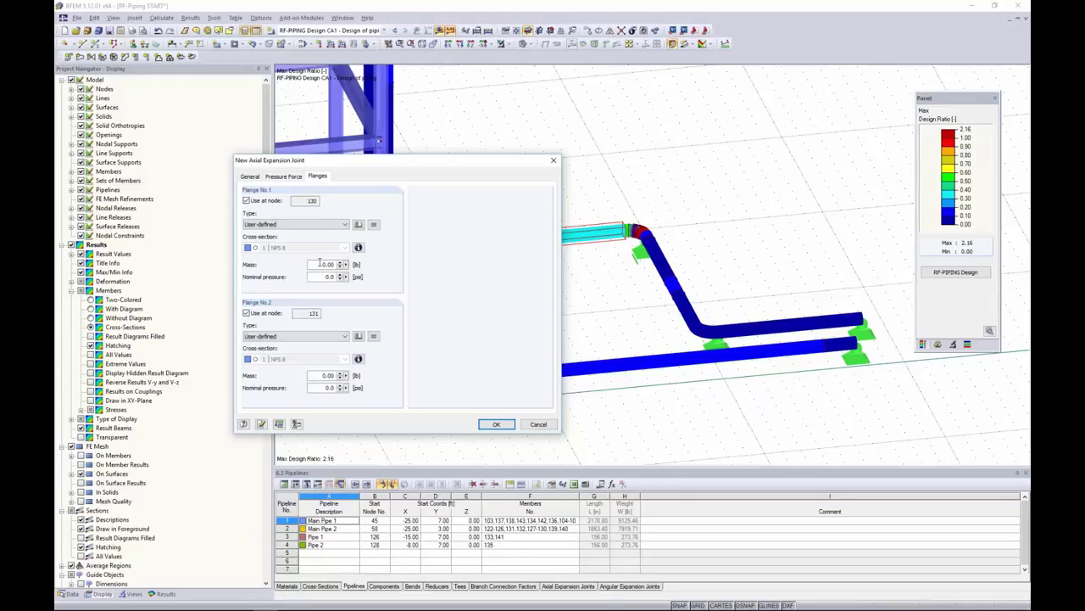
double_click(327, 263)
text(16)
key(Tab)
text(1)
text(32)
click(374, 224)
drag(424, 161, 799, 81)
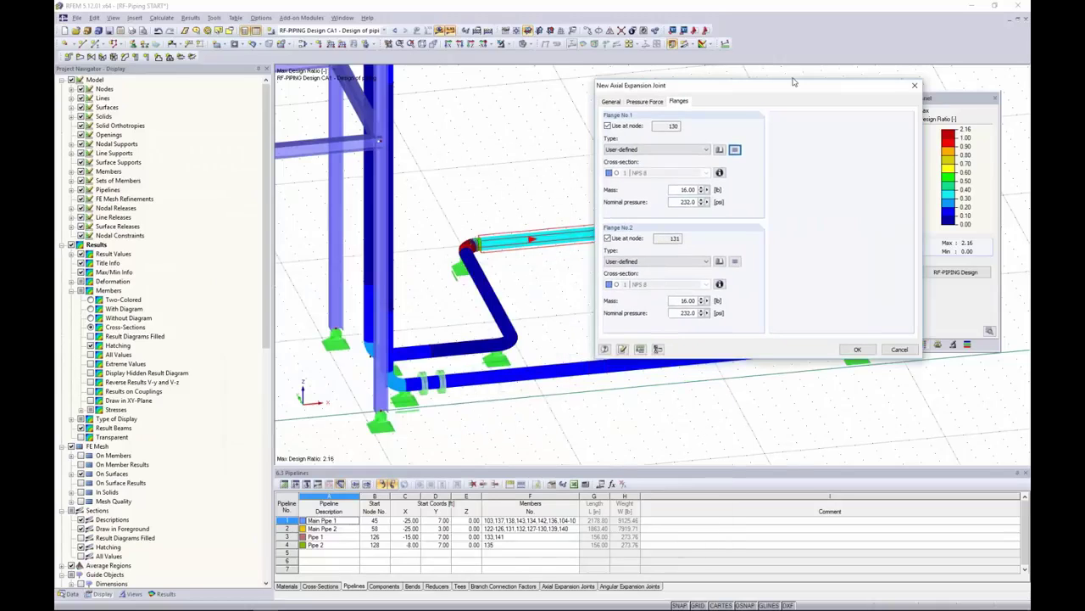
click(862, 344)
click(747, 239)
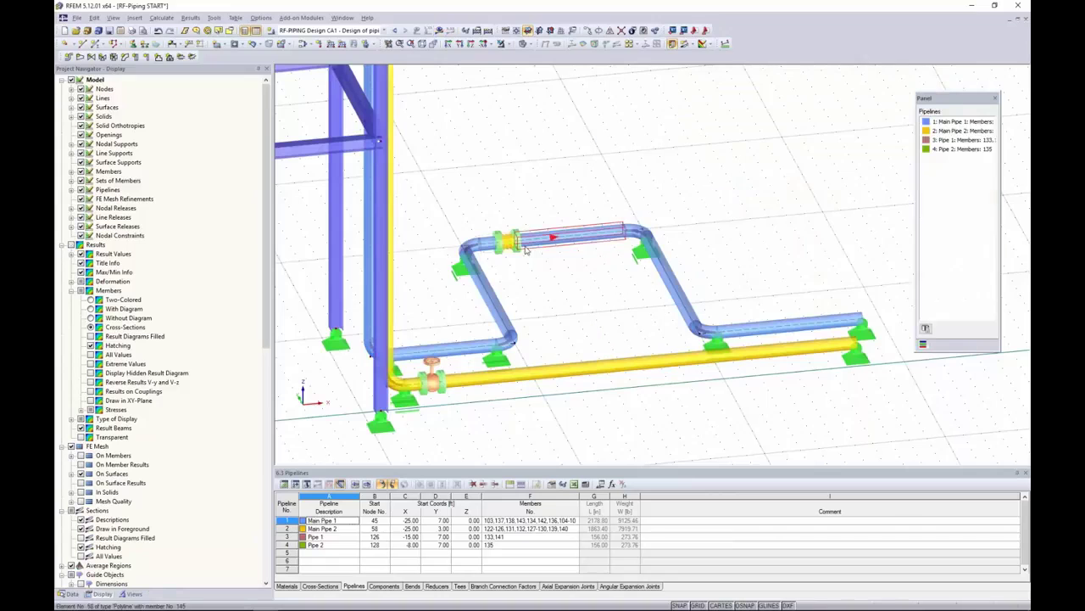
Start a second axial expansion joint on the remainder of the same pipe, 12 in from its end and 12 in long
scroll(508, 237, up, 5)
ctrl+middle_drag(497, 238, 628, 224)
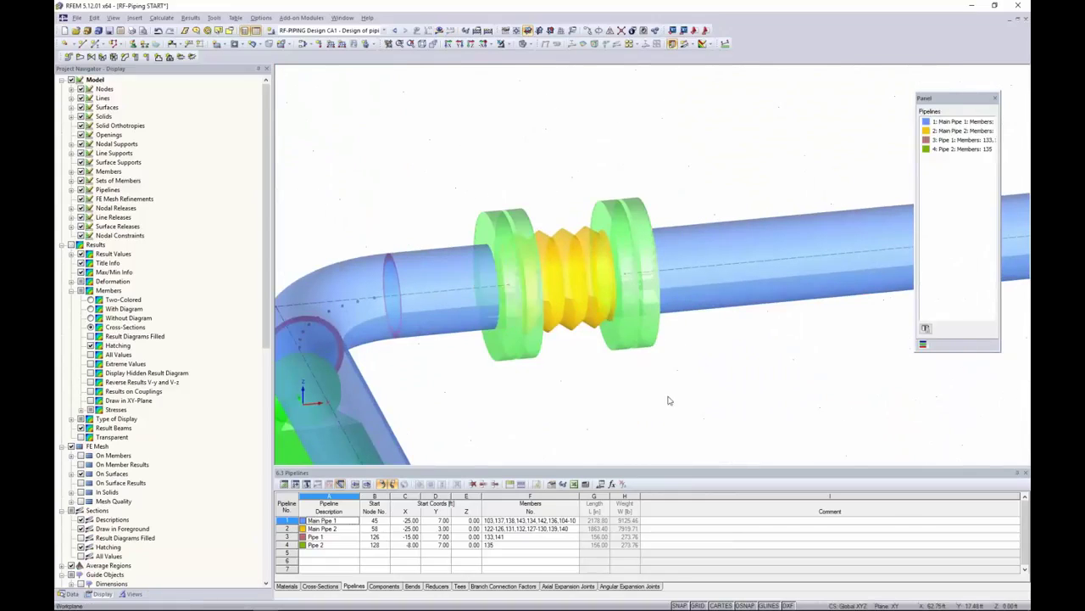
scroll(668, 400, down, 5)
ctrl+middle_drag(666, 395, 528, 315)
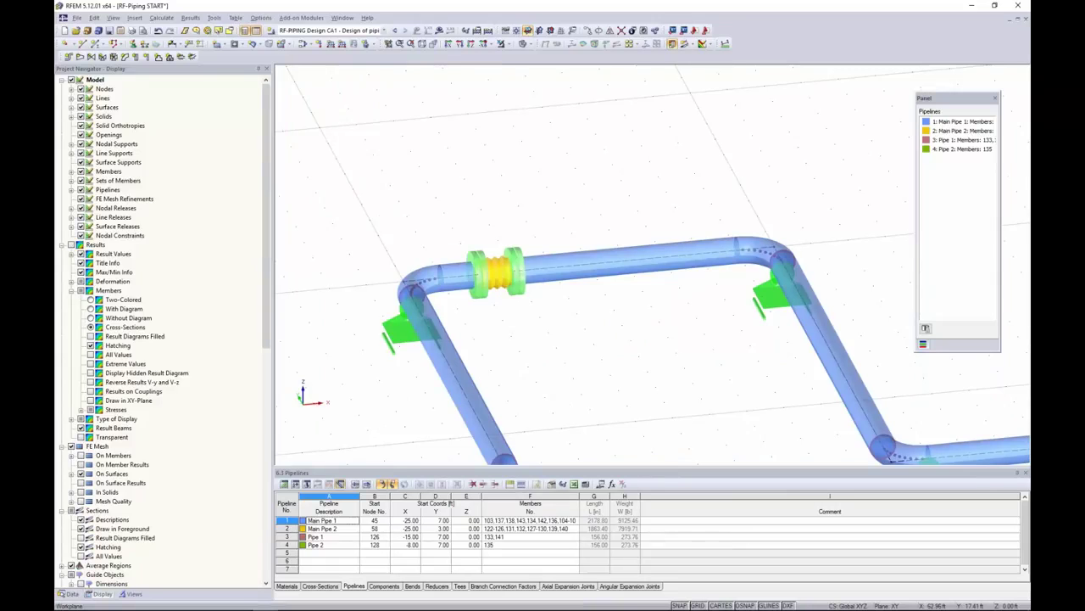
click(180, 57)
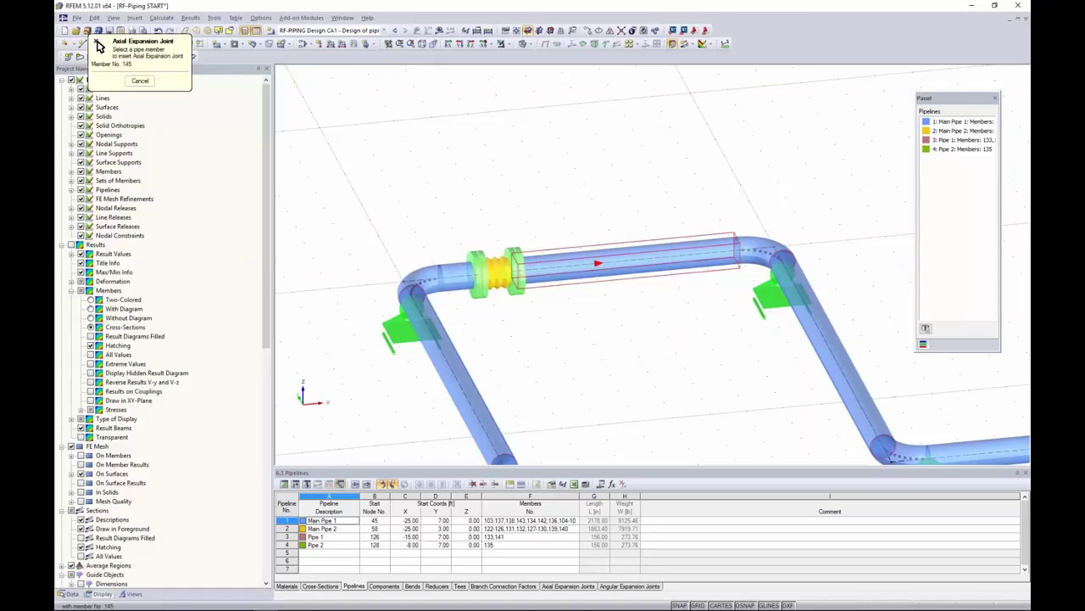
click(624, 259)
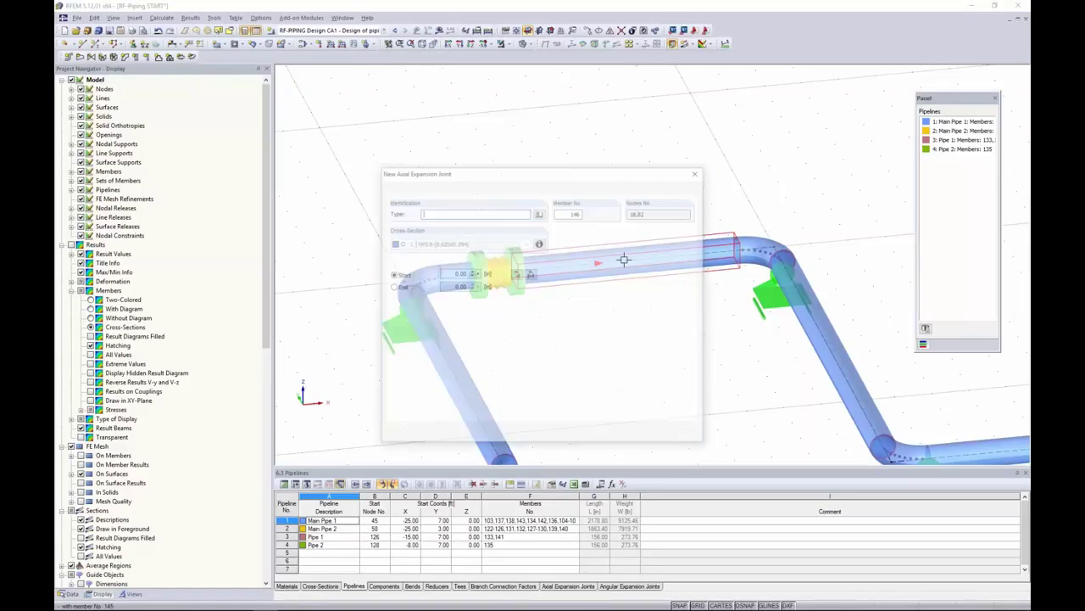
drag(598, 180, 428, 159)
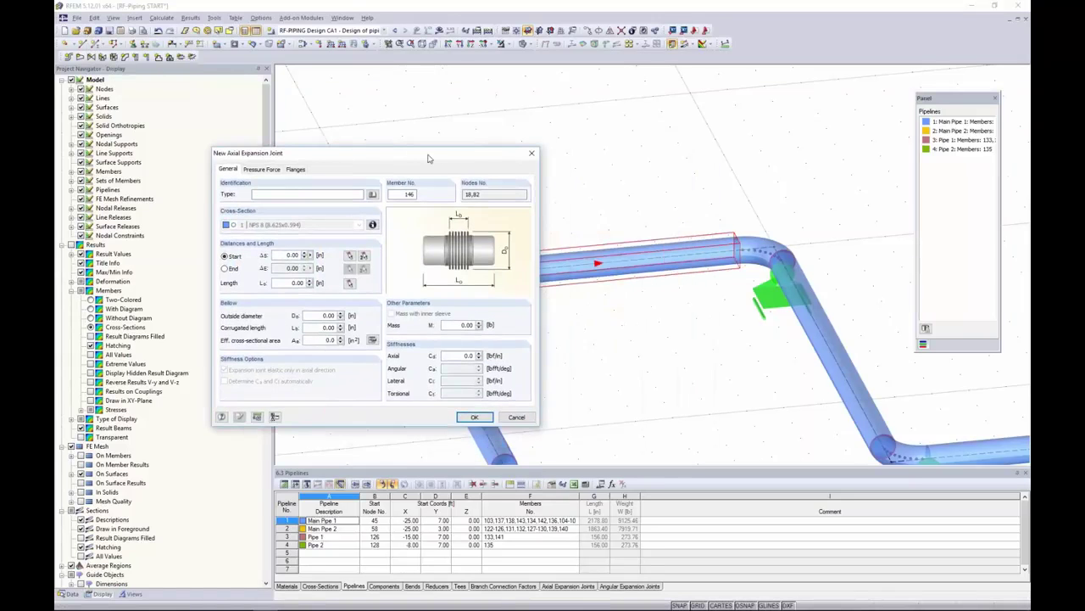
click(225, 268)
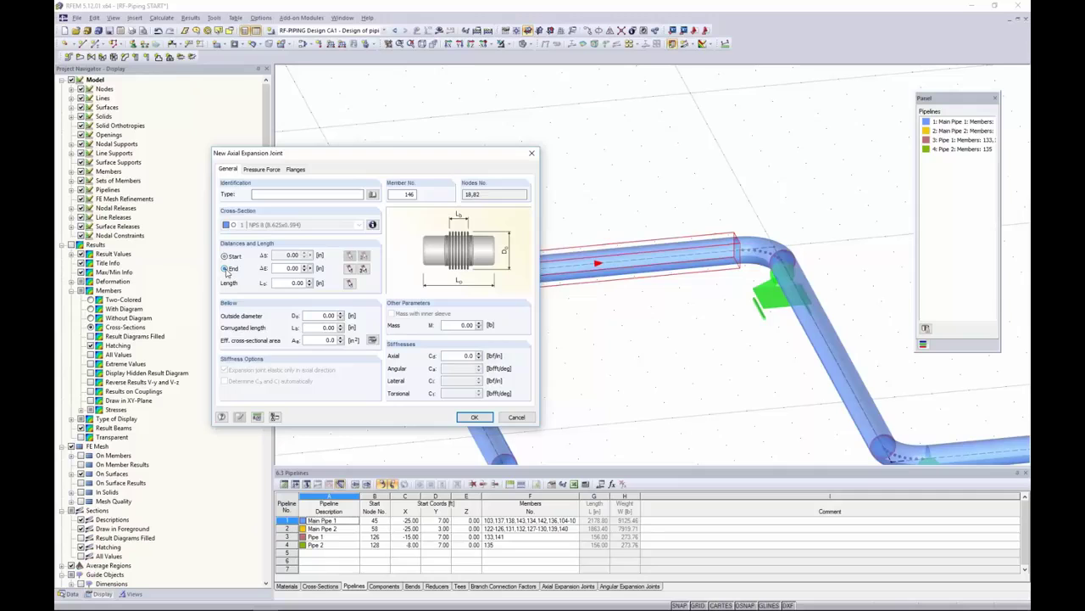
double_click(302, 269)
text(12)
double_click(297, 283)
text(12)
Set the second joint's bellow to a 10 in outside diameter and a 10 in corrugated length
double_click(329, 315)
text(10)
double_click(322, 326)
text(10)
Calculate the second joint's effective bellow cross-sectional area from a mean diameter of 8 in
click(372, 339)
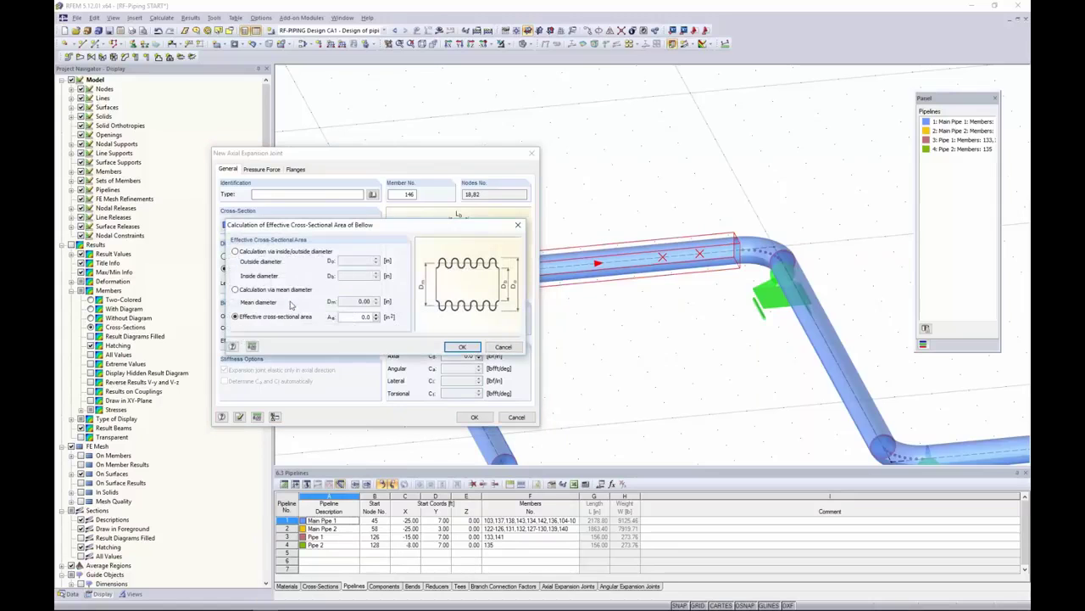
click(236, 289)
double_click(357, 301)
text(8)
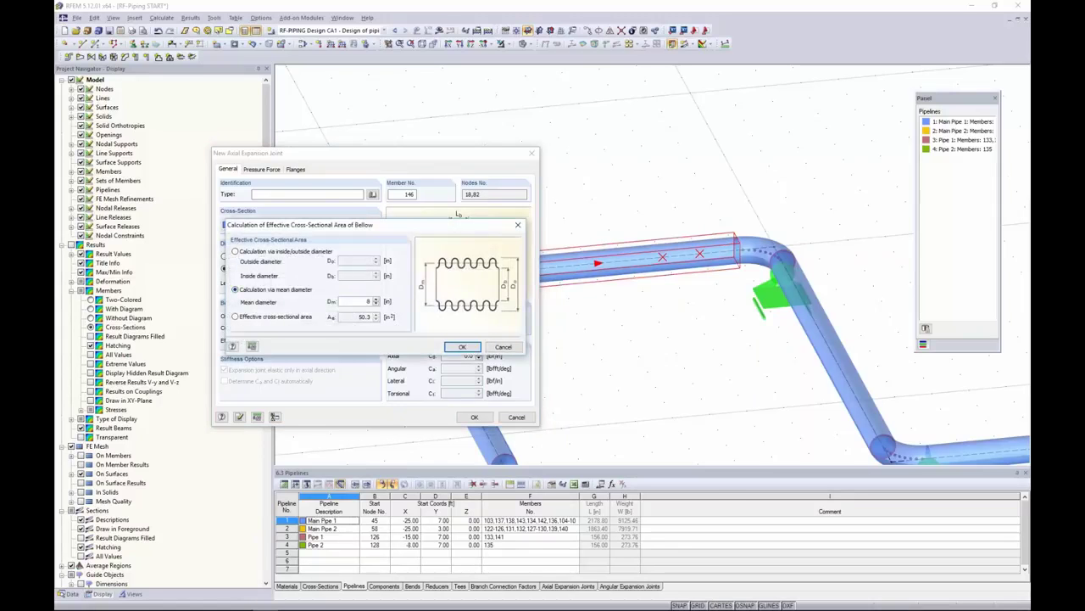
click(463, 347)
Set the second joint's mass to 20 lb and its axial stiffness to 150 lbf/in
double_click(466, 325)
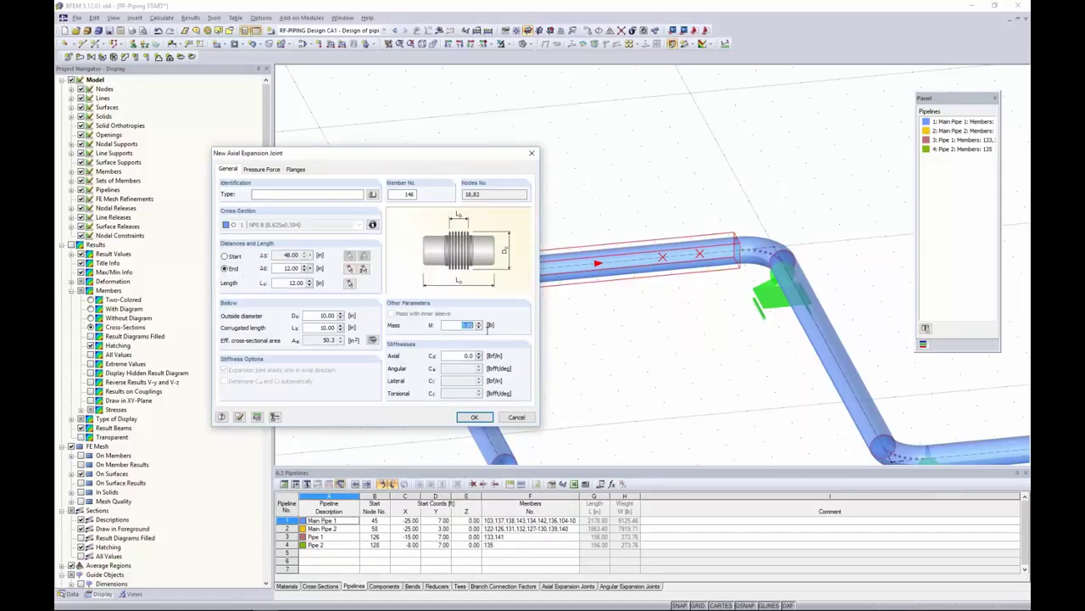
text(20)
double_click(466, 355)
text(150)
Add user-defined flanges with 16 lb mass and 232 psi nominal pressure at both ends of the second joint, and insert it
click(296, 168)
click(225, 193)
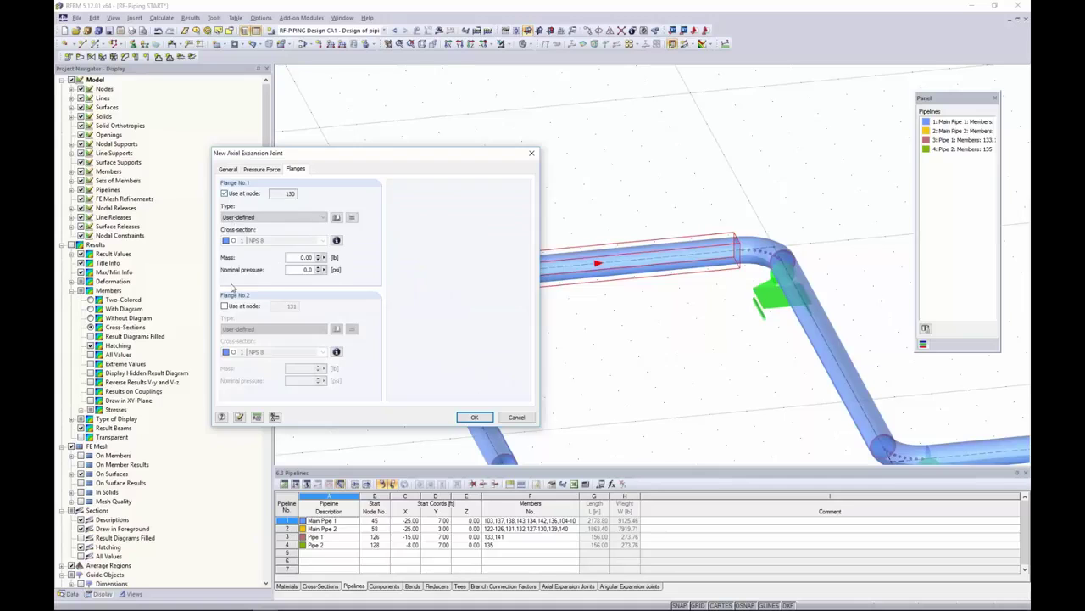
click(224, 306)
double_click(307, 269)
text(23)
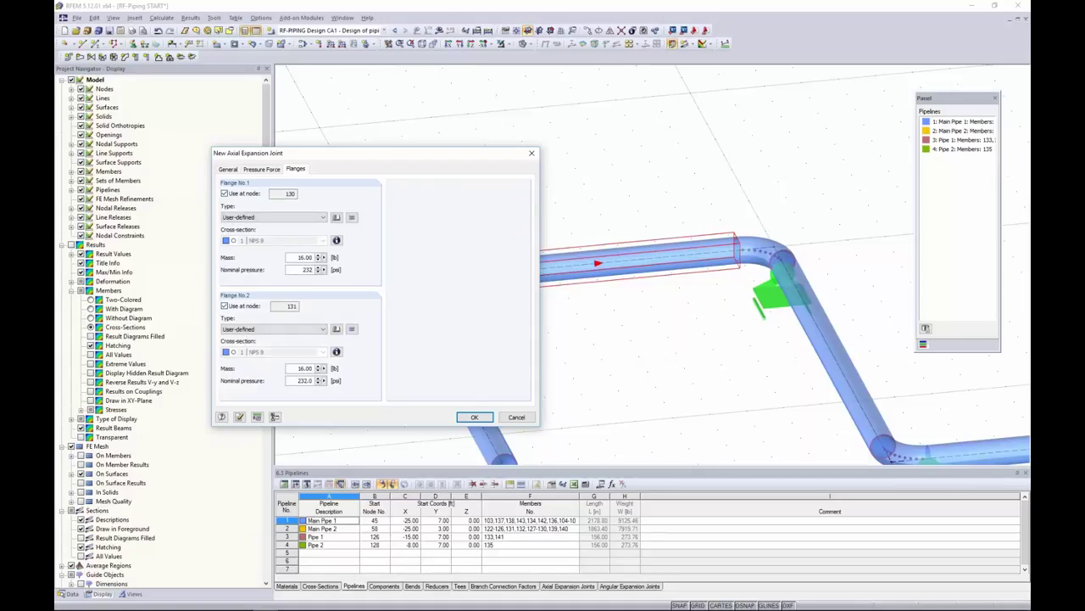
text(2)
click(475, 416)
Reopen the current RF-PIPING Design case and recalculate the piping design with both expansion joints in the loop
scroll(582, 355, down, 2)
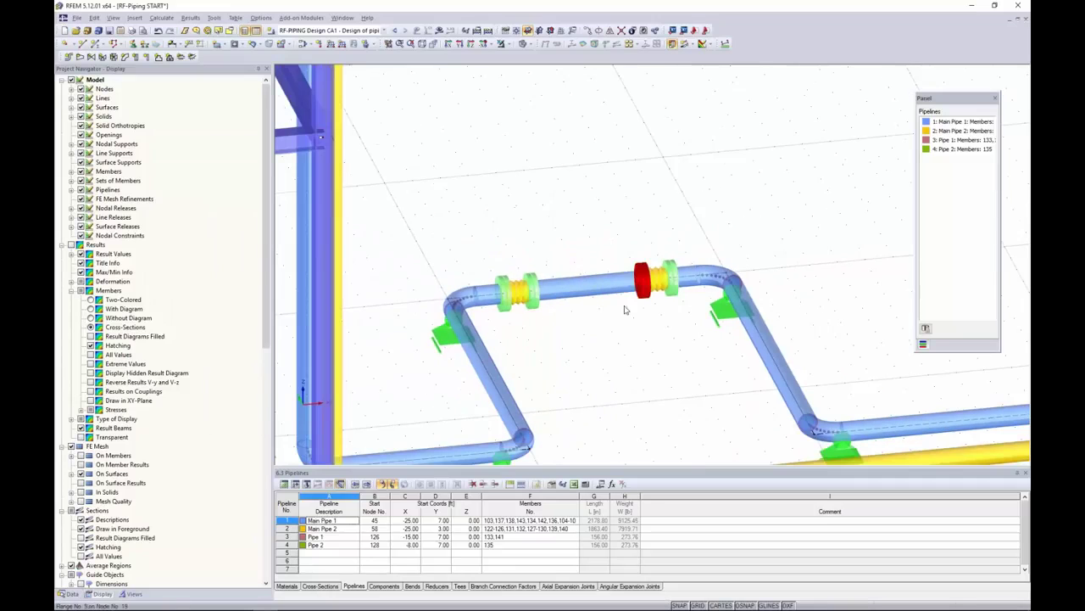
scroll(600, 357, down, 4)
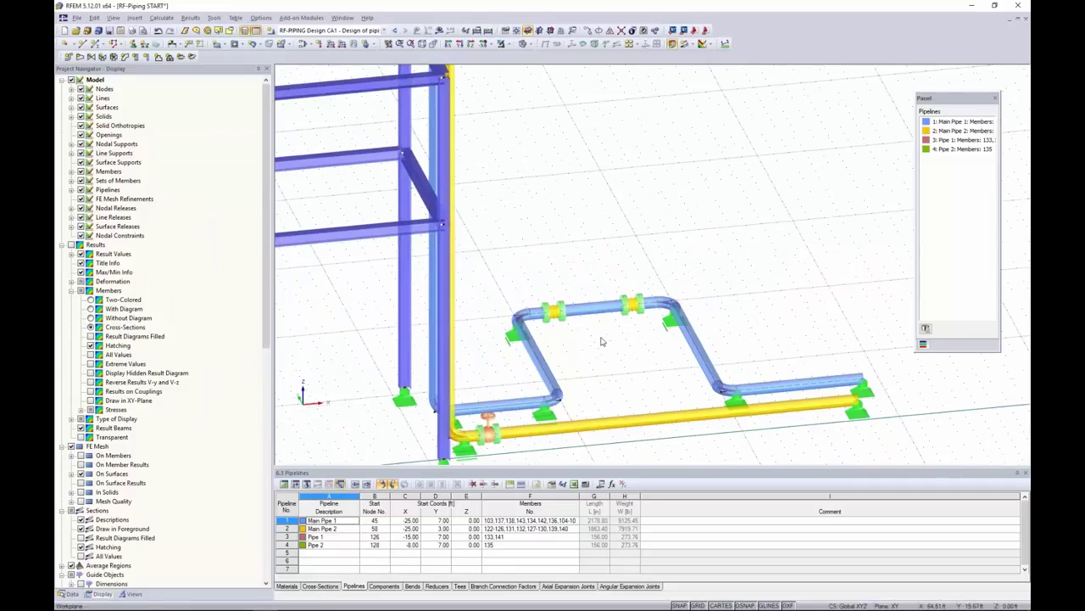
middle_drag(599, 357, 582, 210)
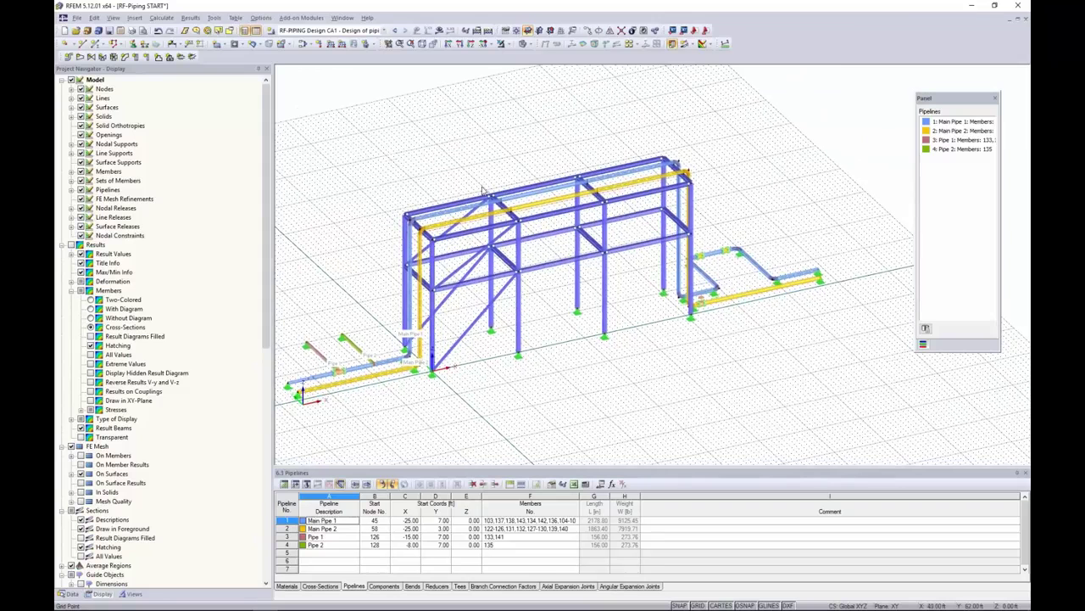
click(294, 18)
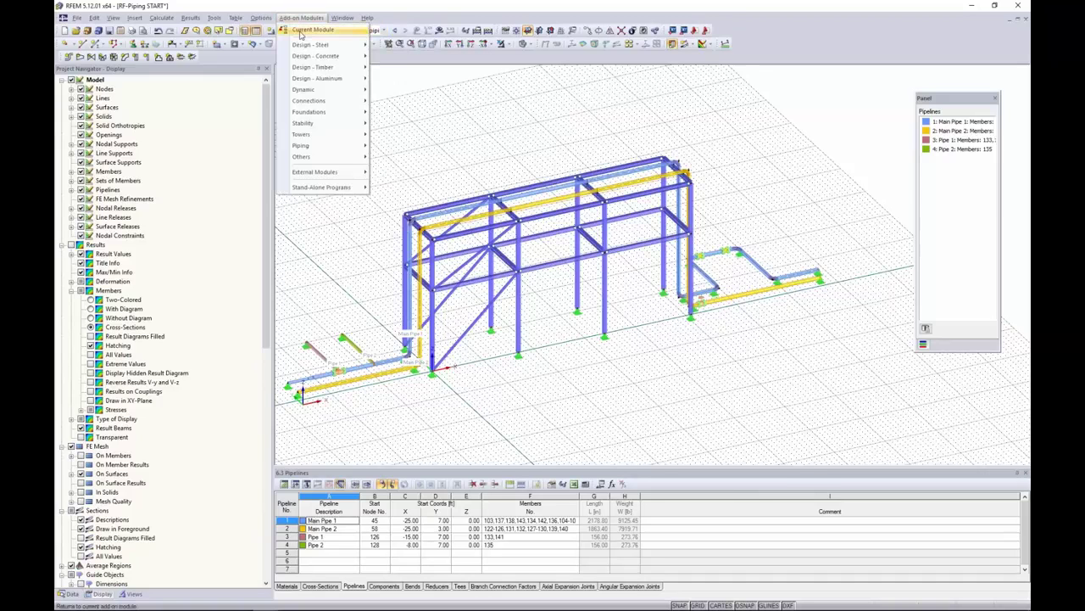
click(303, 34)
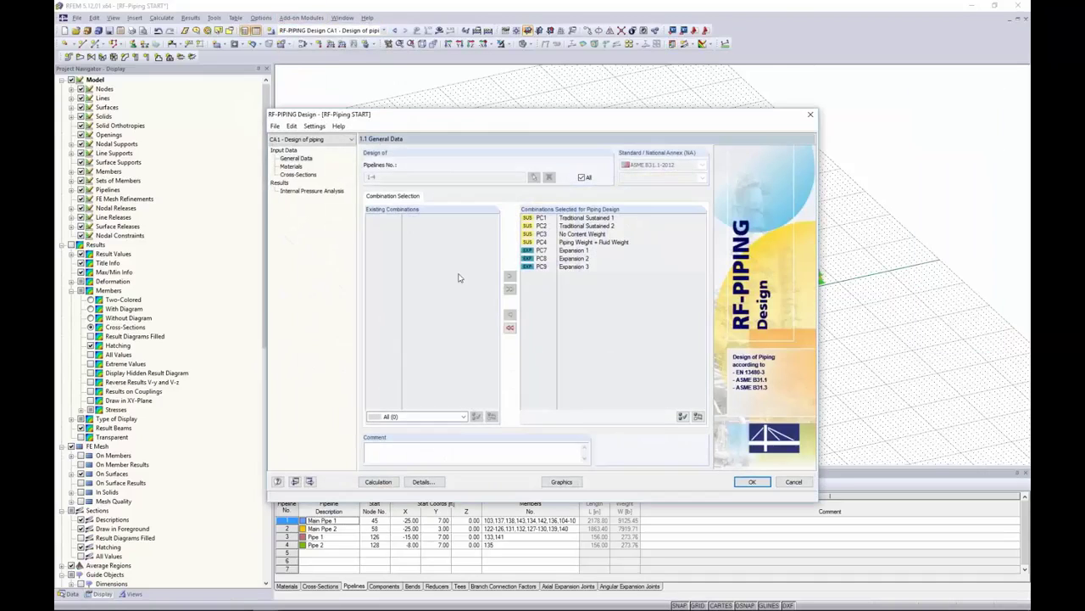
click(379, 481)
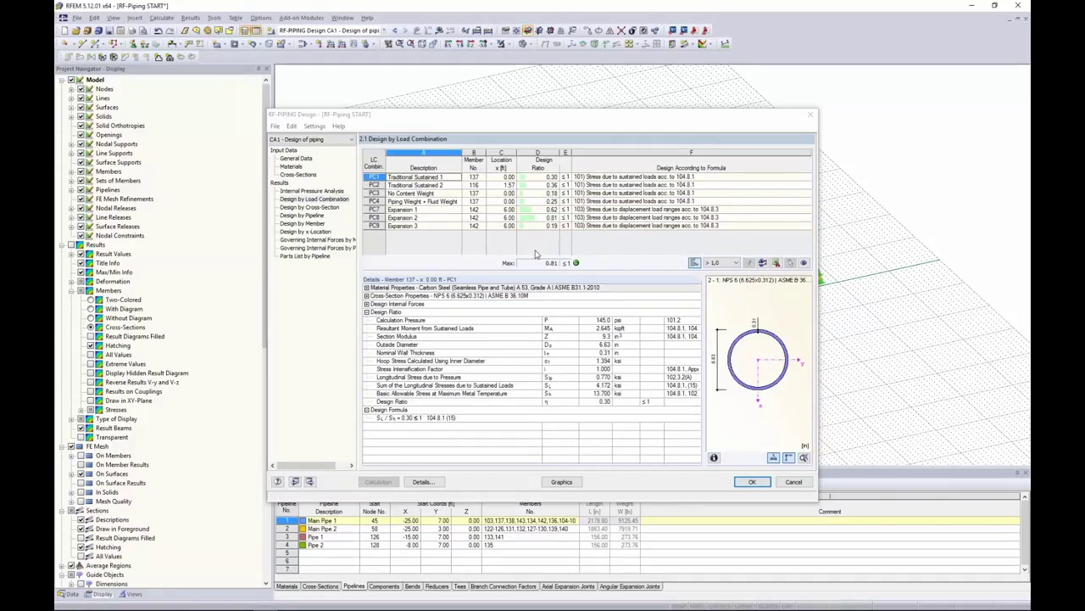
Review the internal pressure analysis and the design ratios by load combination
drag(509, 124, 542, 322)
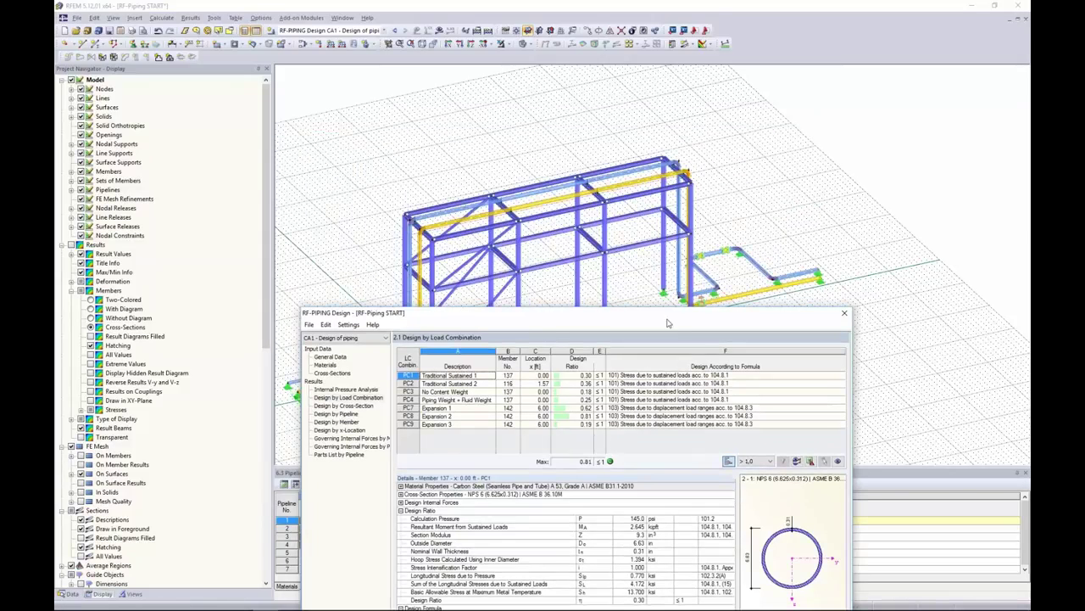
drag(667, 322, 667, 158)
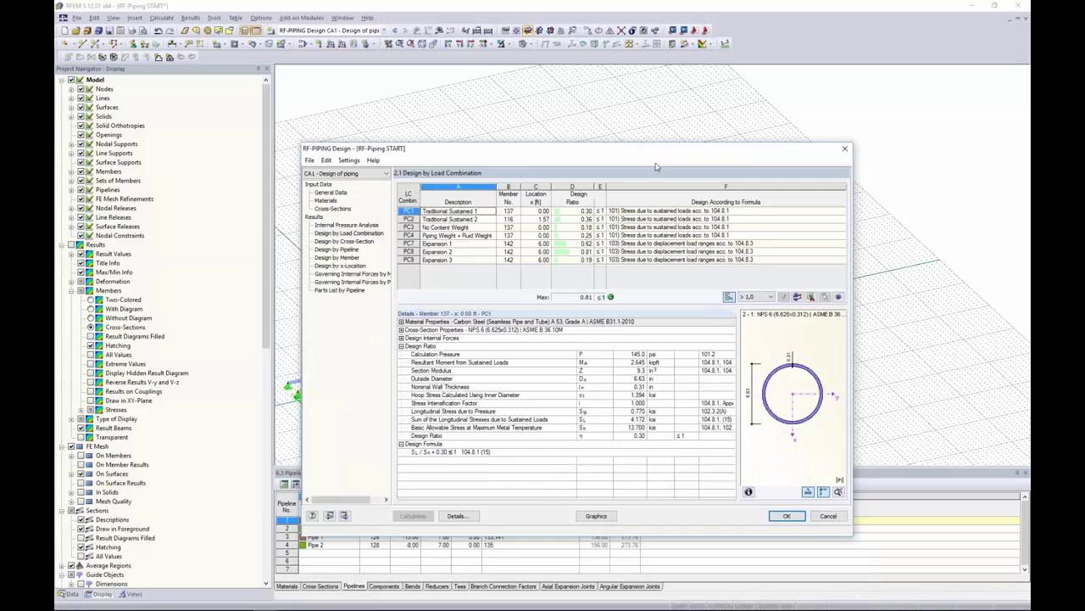
click(369, 227)
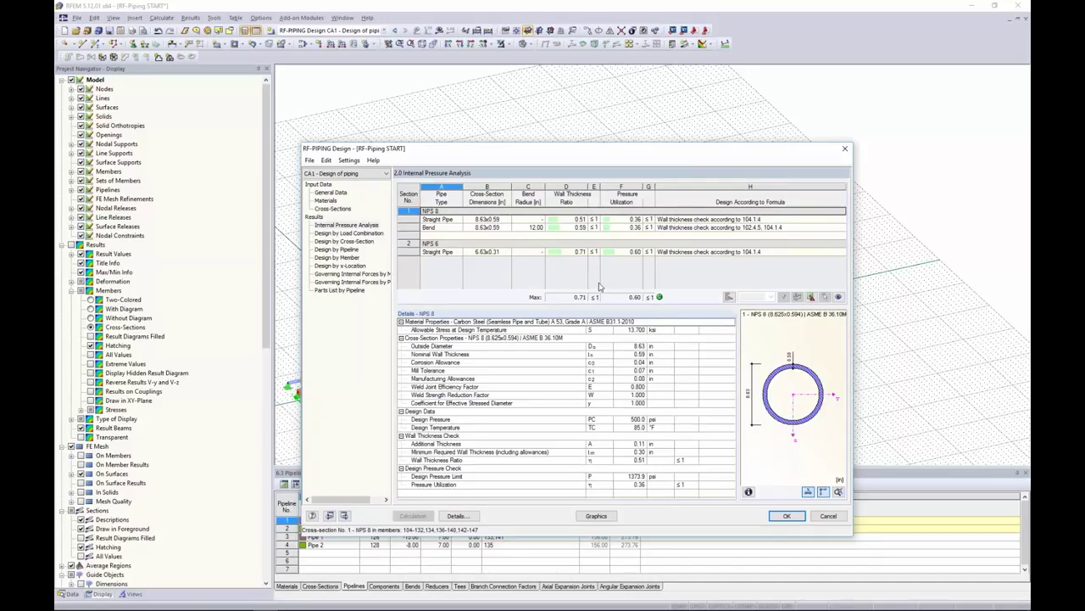
click(345, 234)
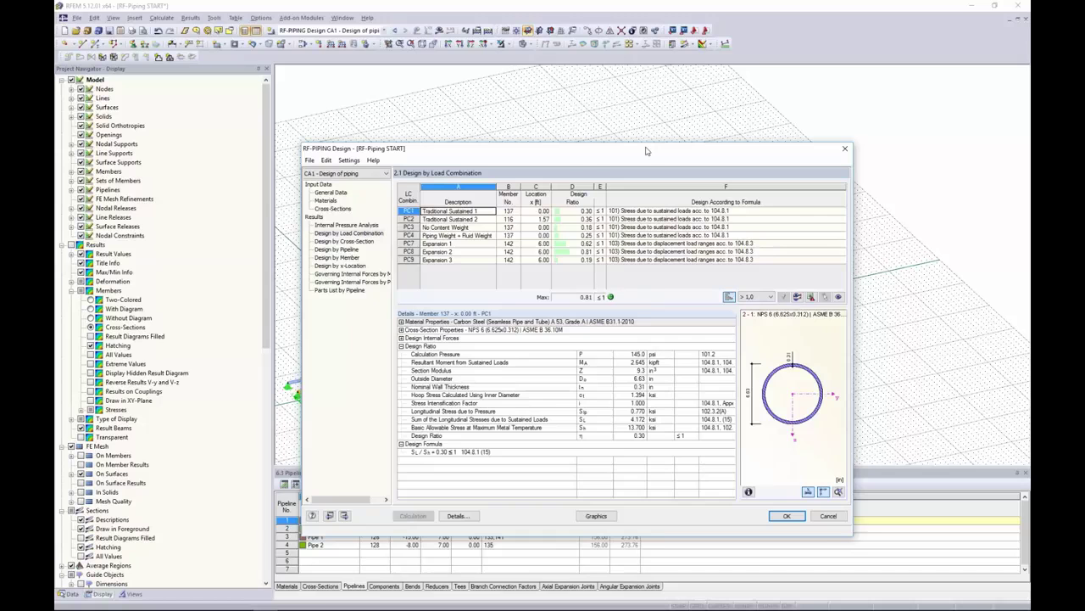
drag(648, 149, 645, 119)
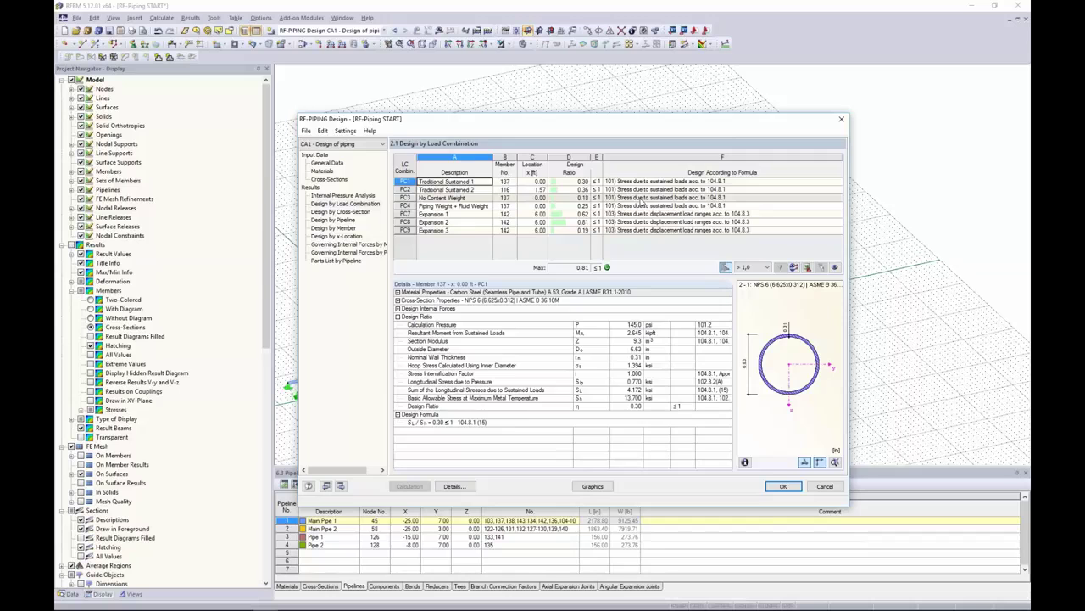
Examine the design details of Traditional Sustained 1 and Expansion 1, including Expansion 1's internal forces and cross-section properties, and close the module
click(640, 183)
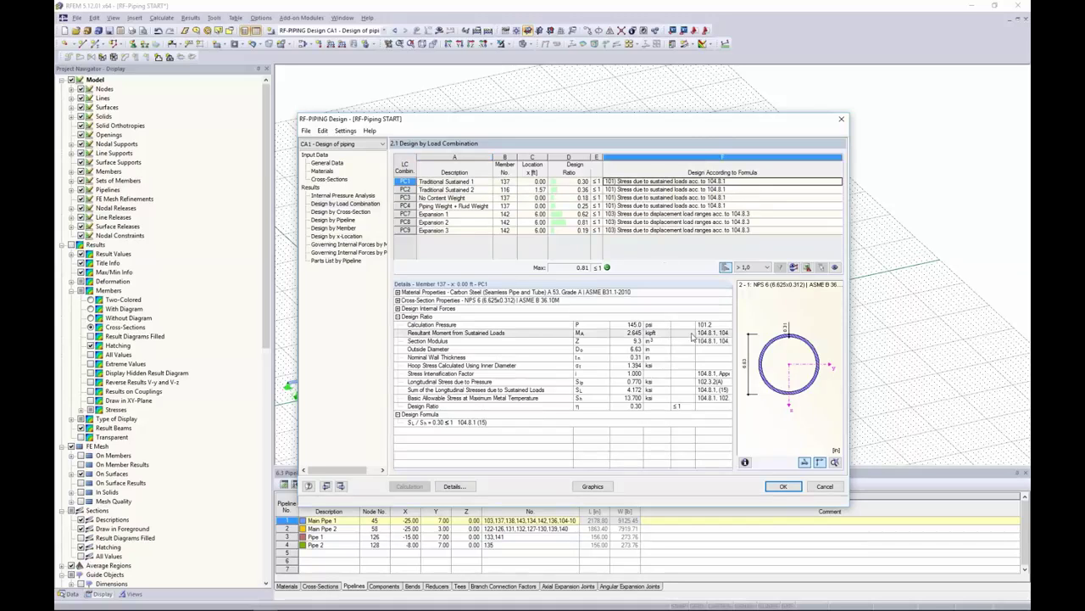
drag(672, 324, 685, 324)
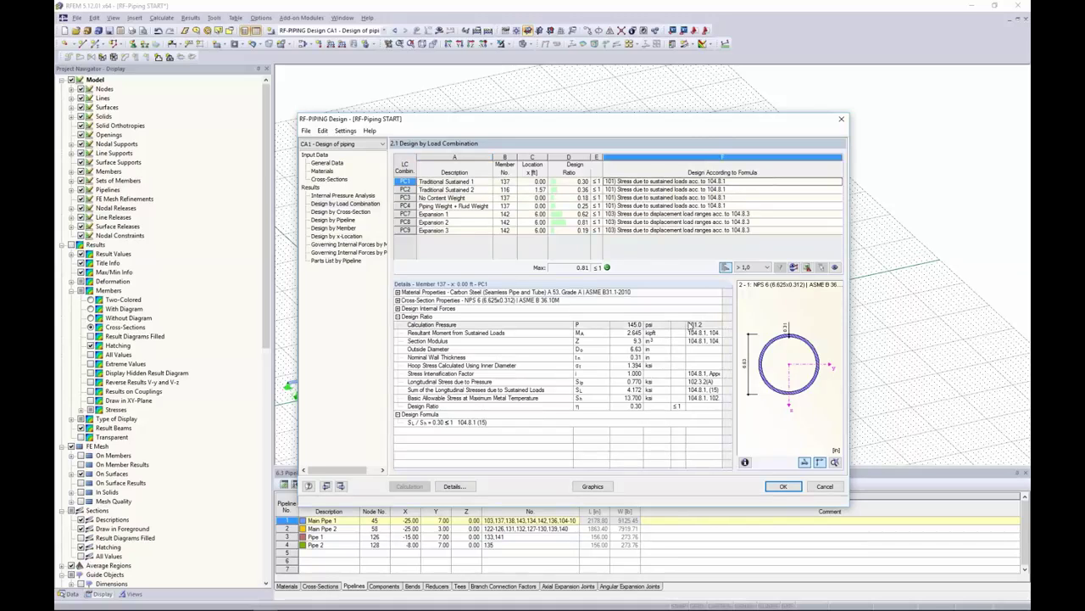
click(669, 217)
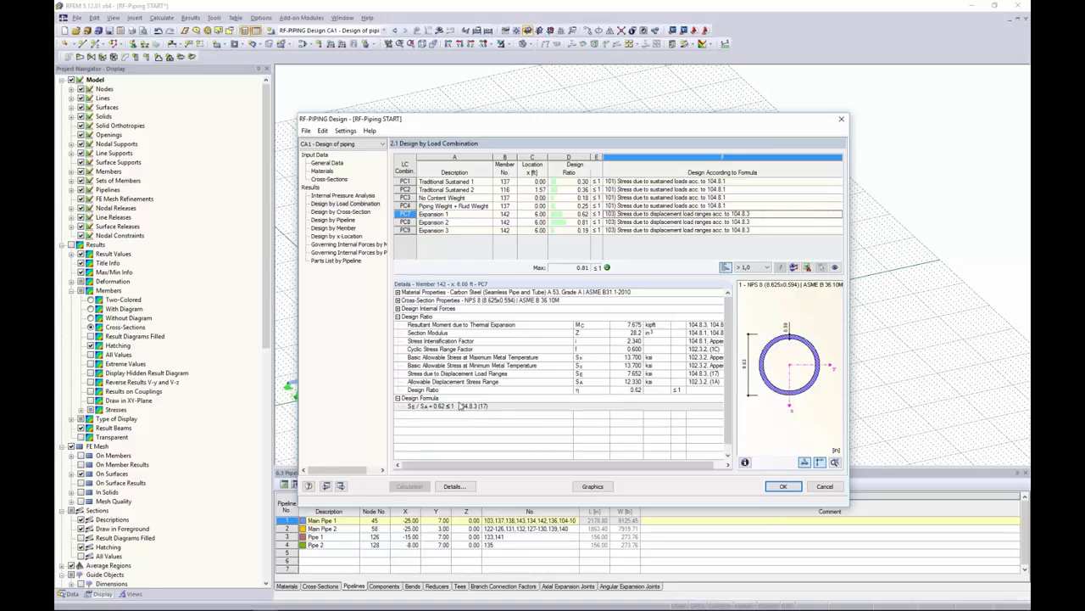
click(397, 308)
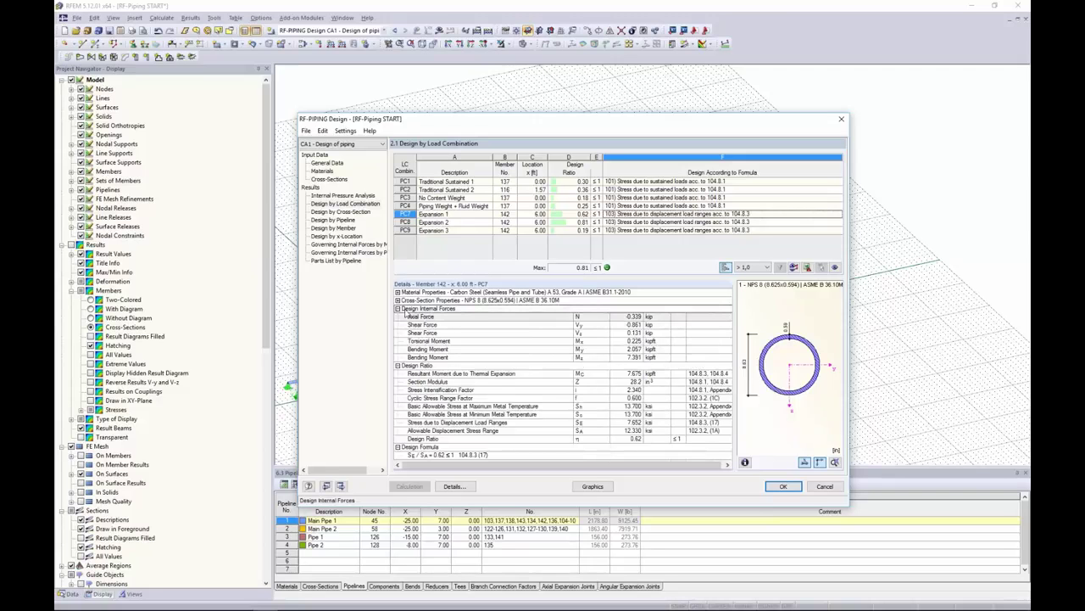
click(397, 301)
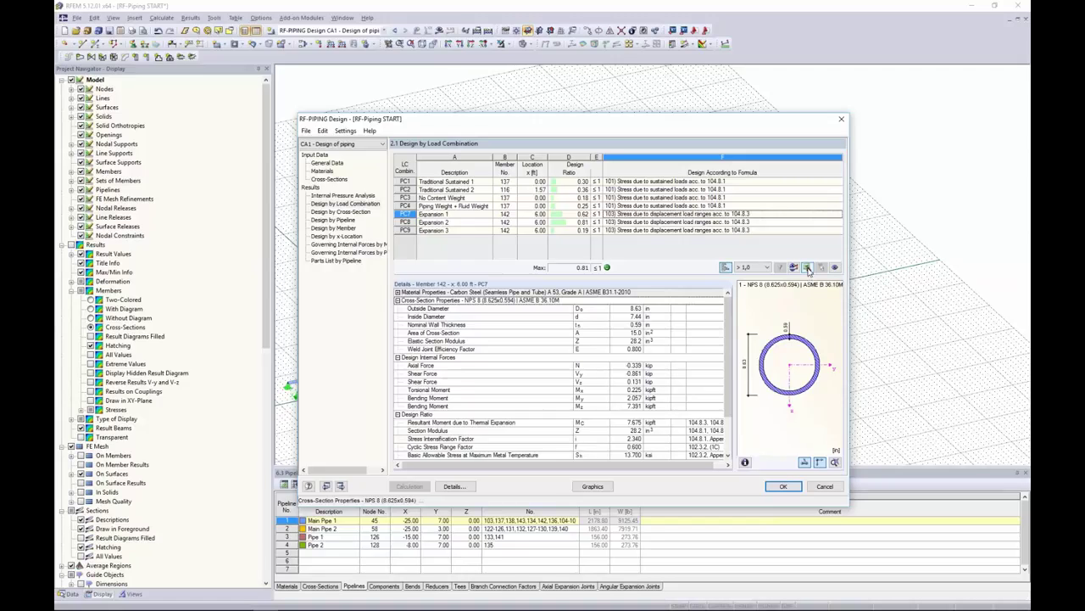
click(783, 487)
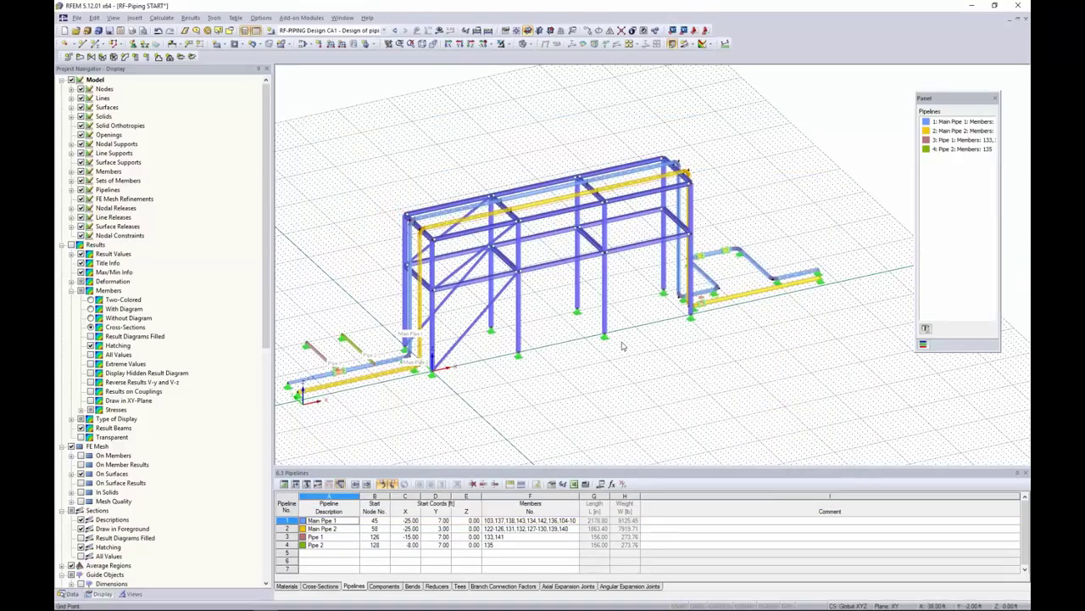
Open the RF-STEEL AISC module, check the available design standards, keep LRFD 2016, and cancel the module
ctrl+middle_drag(607, 363, 684, 365)
middle_drag(604, 278, 565, 284)
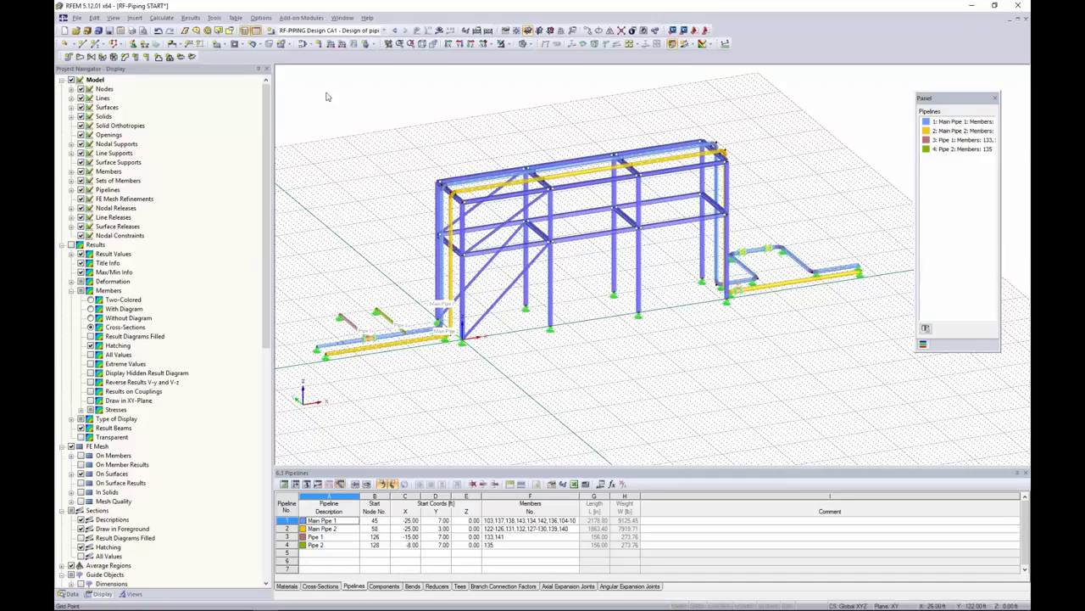
click(552, 271)
click(72, 594)
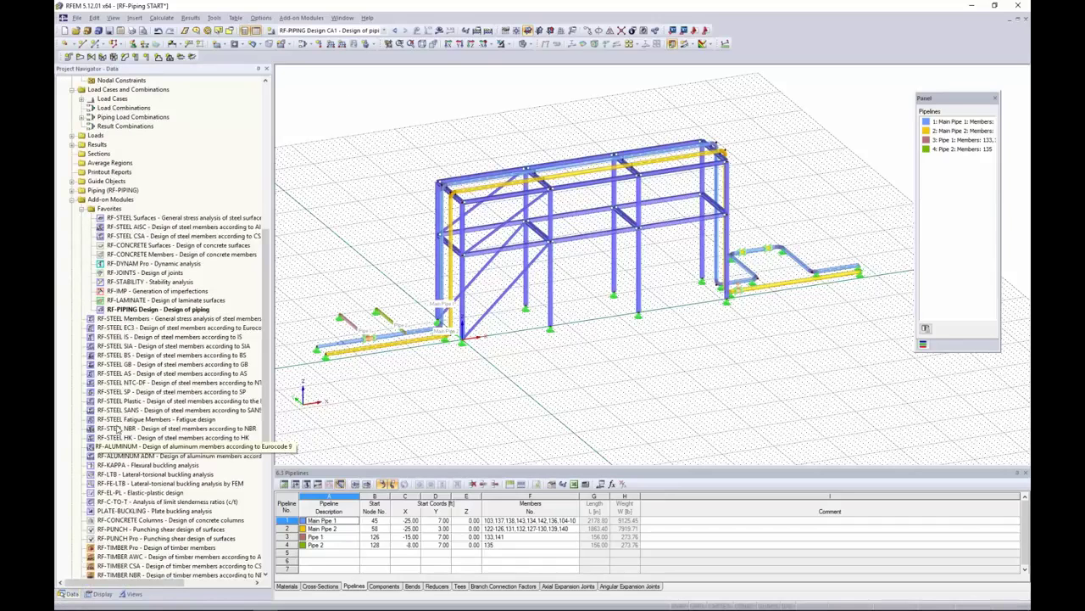
double_click(153, 226)
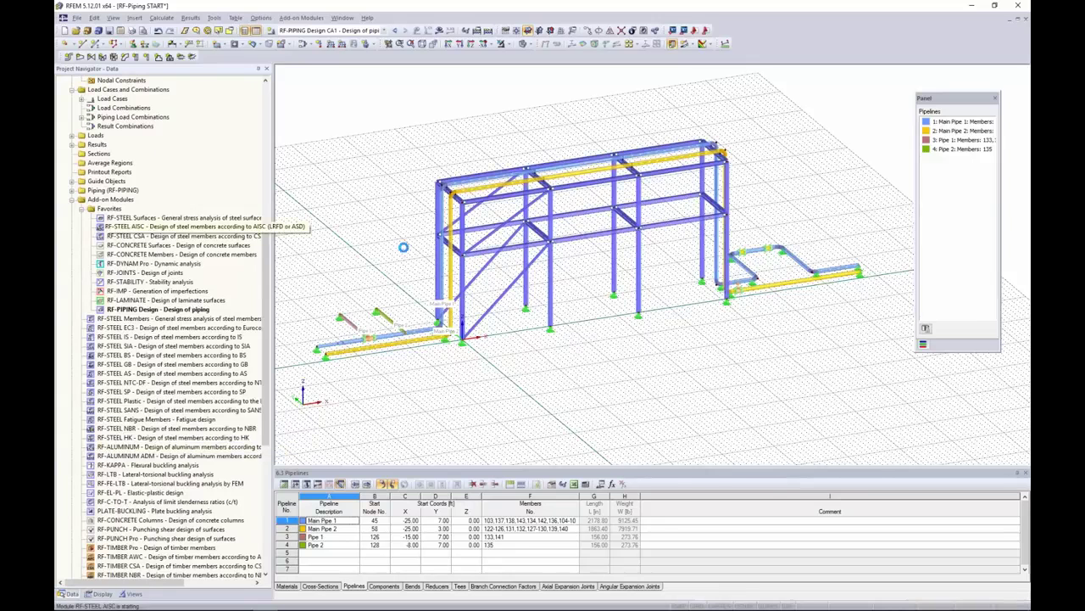
drag(557, 125, 613, 177)
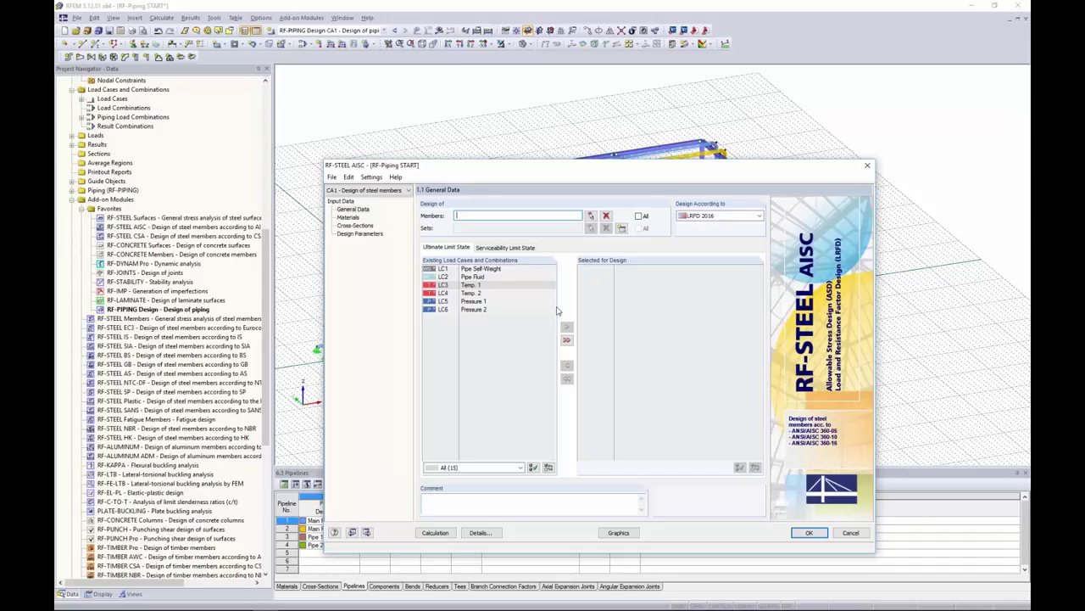
click(705, 216)
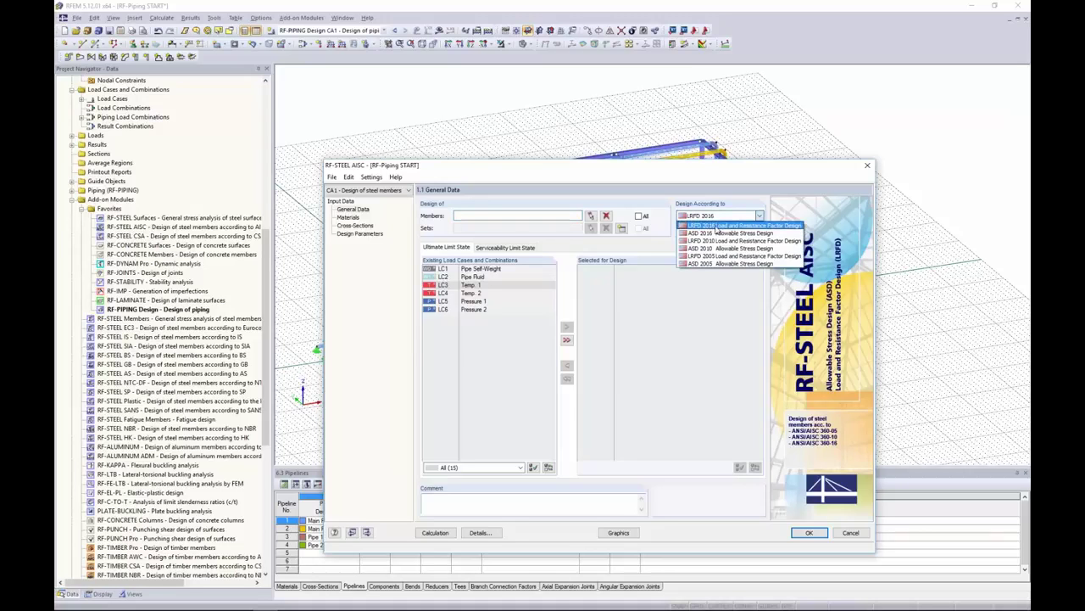
click(721, 227)
drag(698, 177, 648, 182)
click(801, 536)
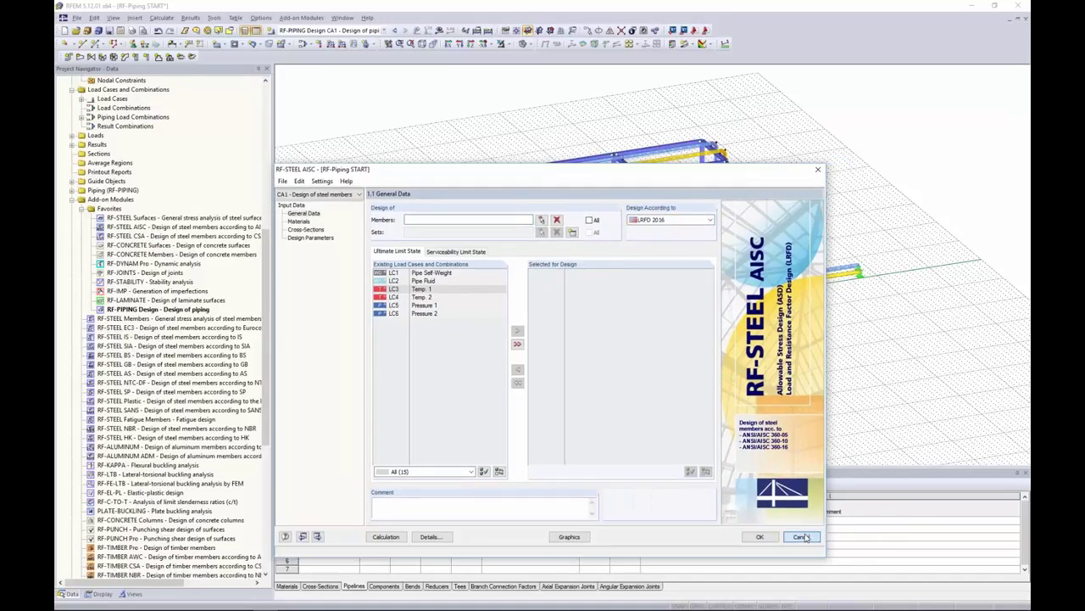
Display the model's load cases in turn, from Pipe Self-Weight through Pipe Fluid to Temp. 1
click(531, 377)
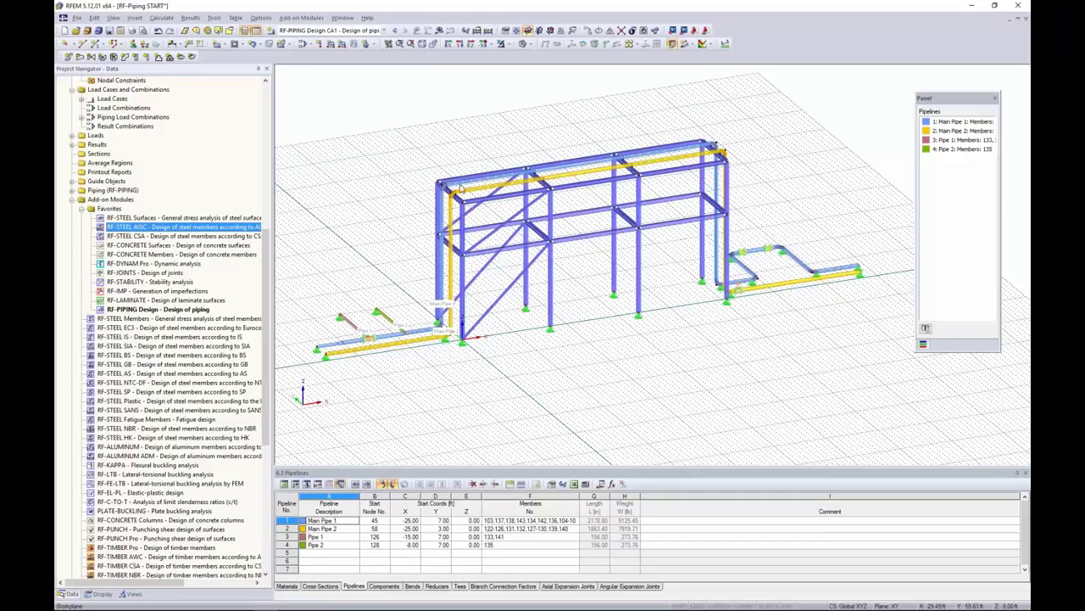
middle_drag(424, 160, 448, 177)
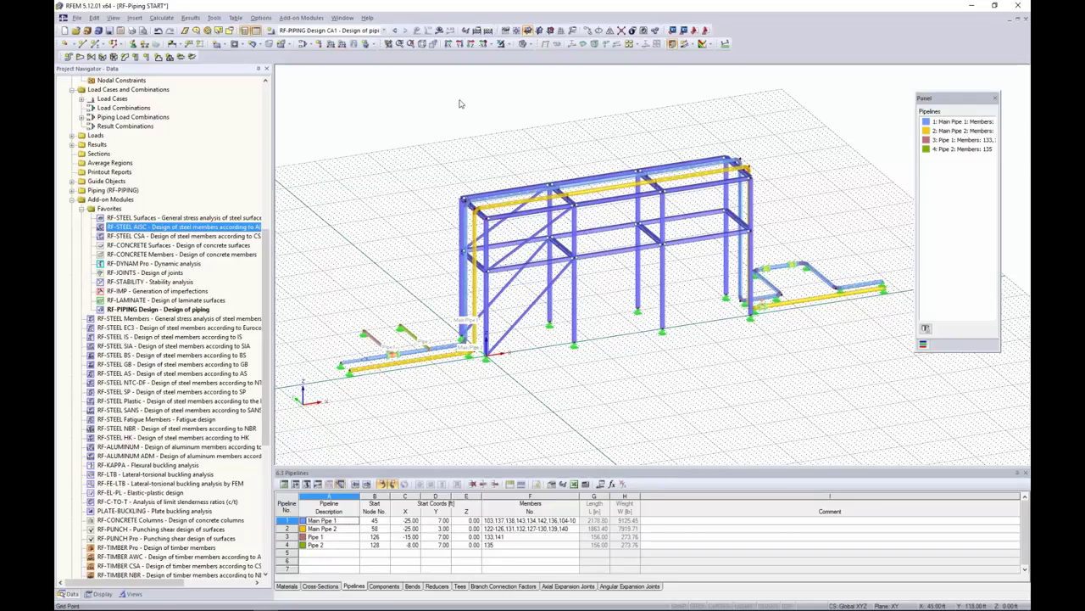
click(383, 30)
scroll(331, 77, up, 2)
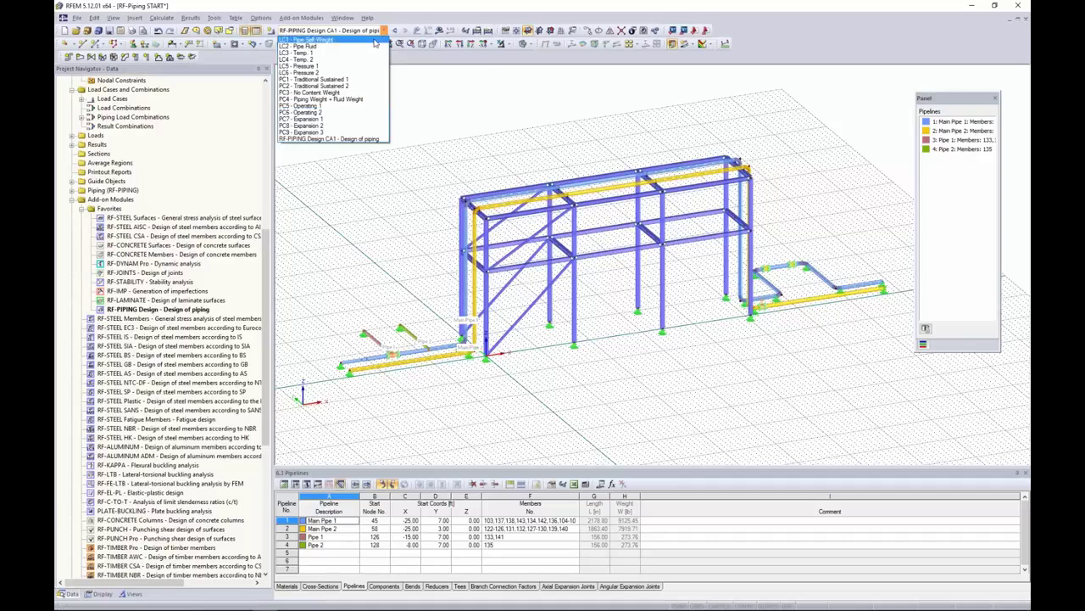
click(318, 39)
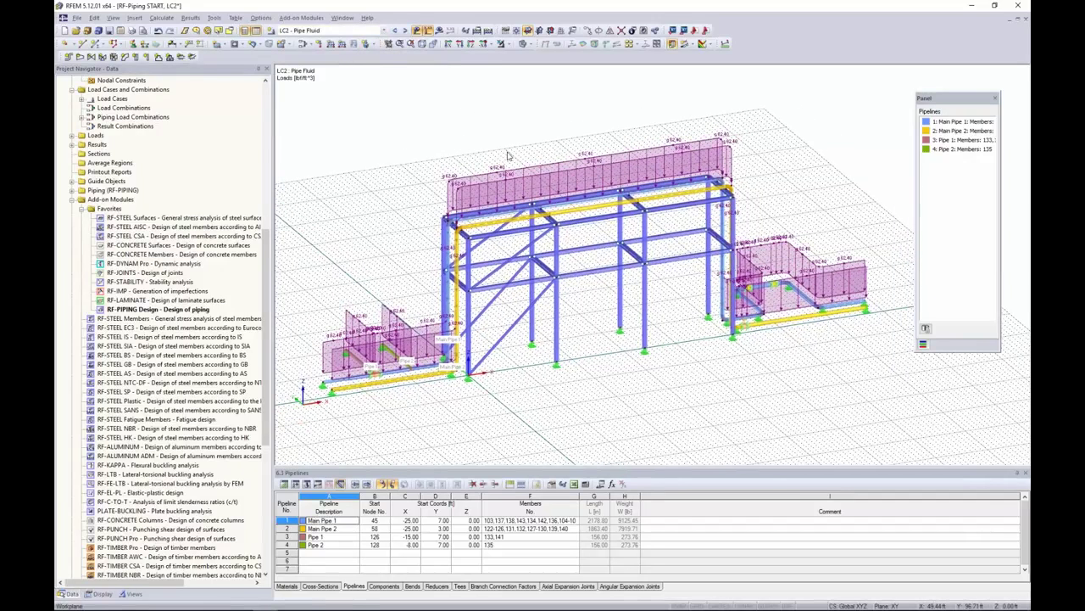
click(404, 31)
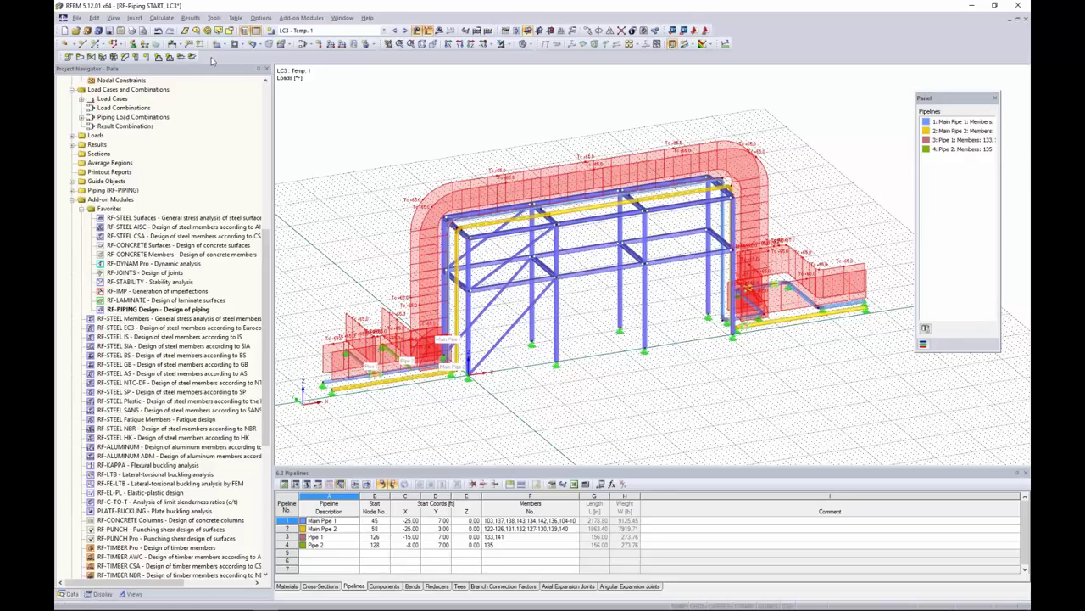
Set up a mass print of load graphics for all load cases in the current view, sent to a printout report
click(132, 31)
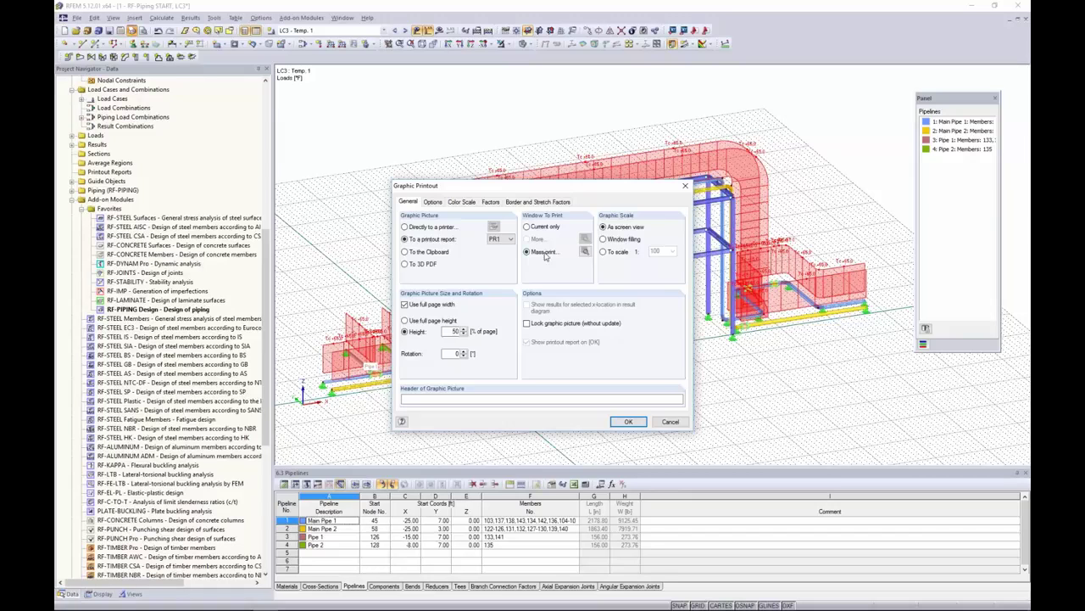
click(585, 252)
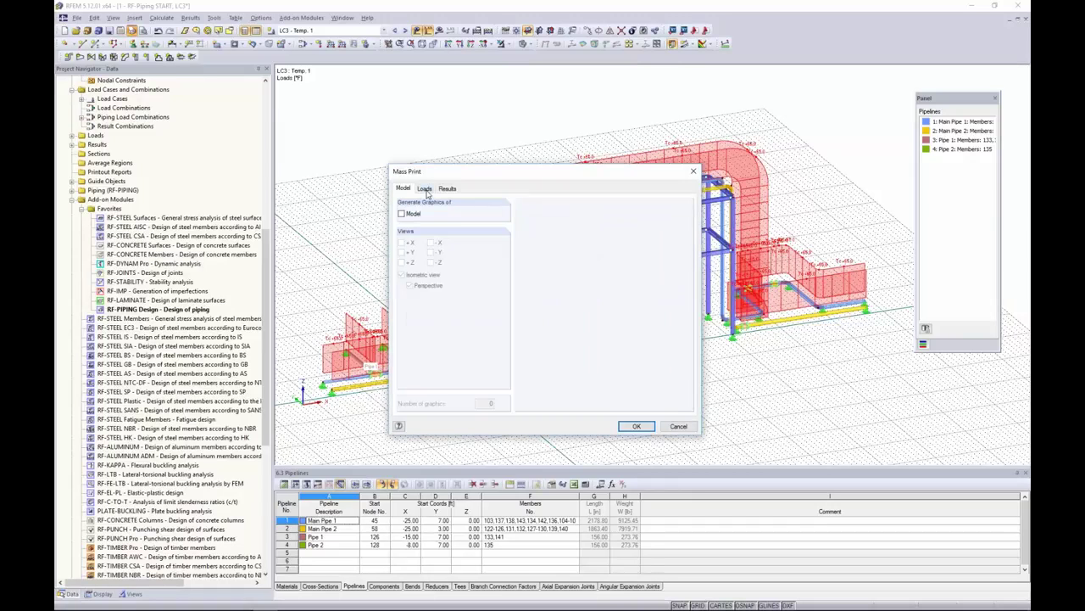
click(425, 190)
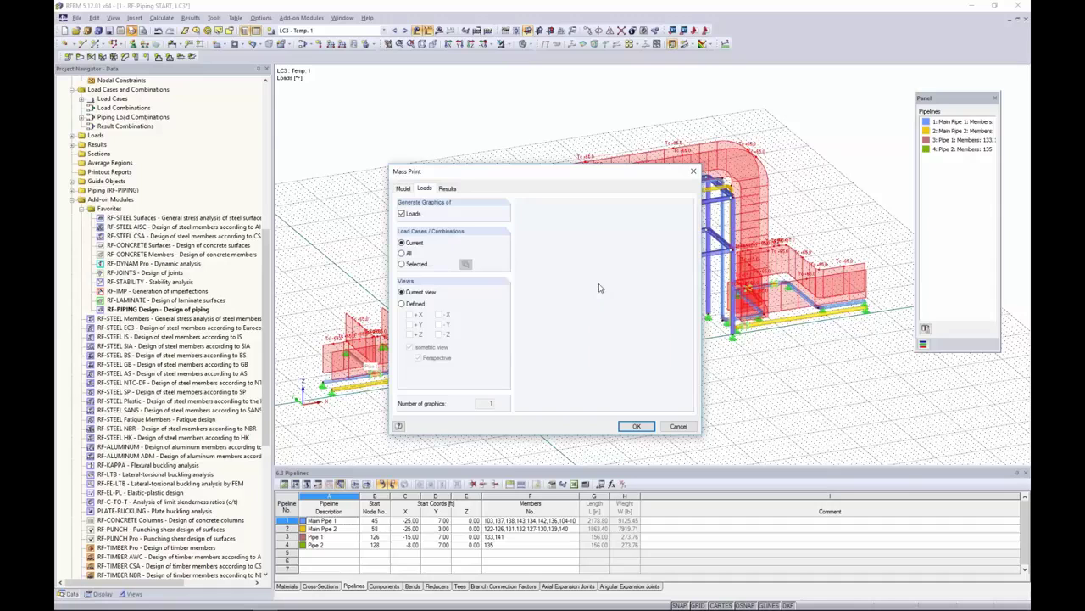
click(403, 254)
click(634, 425)
Create the new printout report with the load graphics, using the template "1 - Input data and reduced results"
double_click(455, 330)
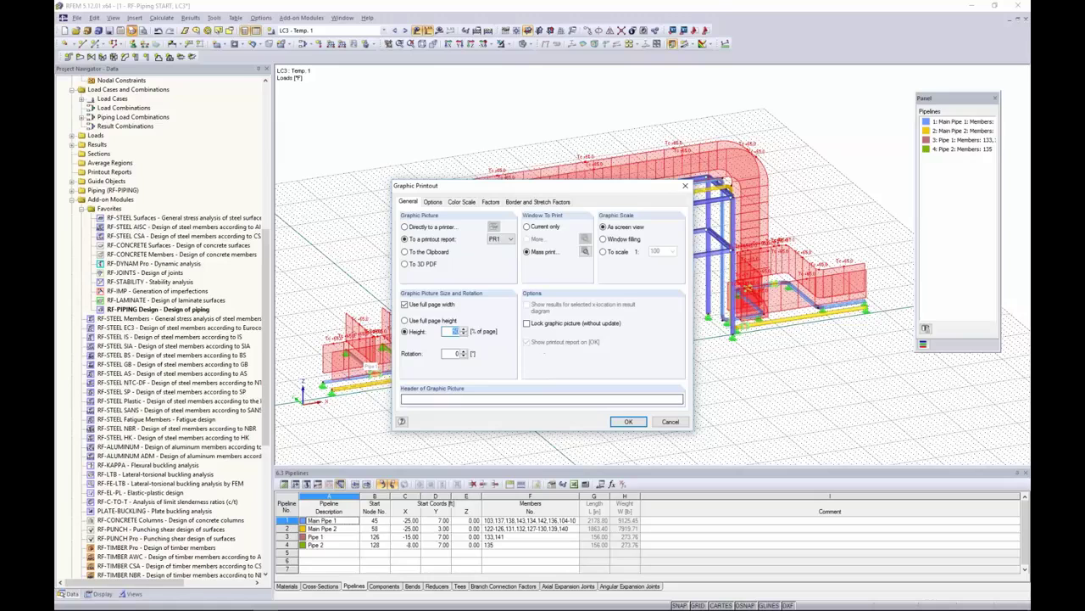
click(628, 422)
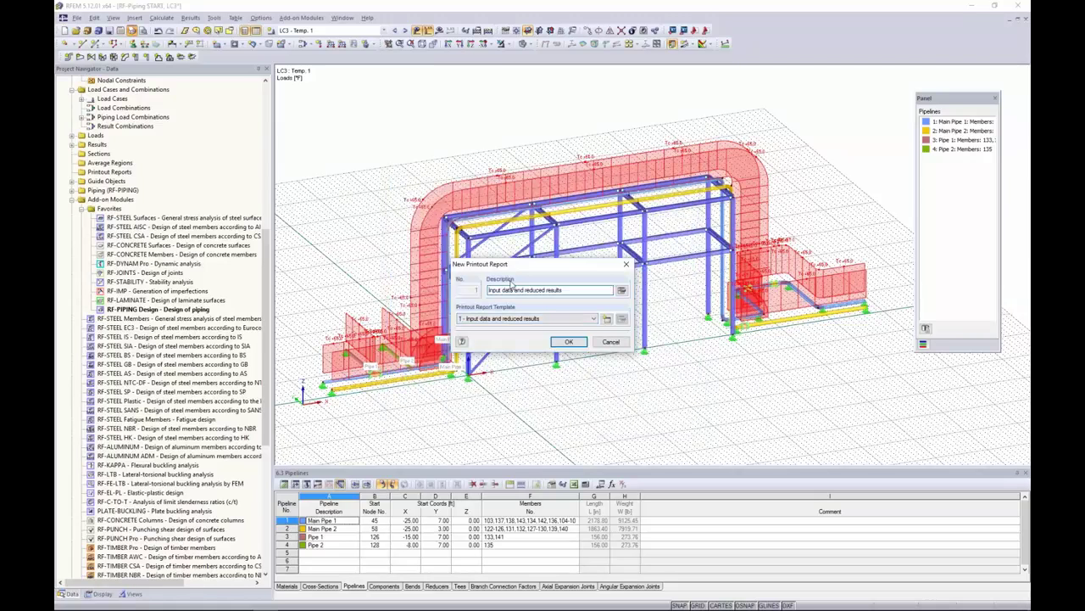
click(569, 341)
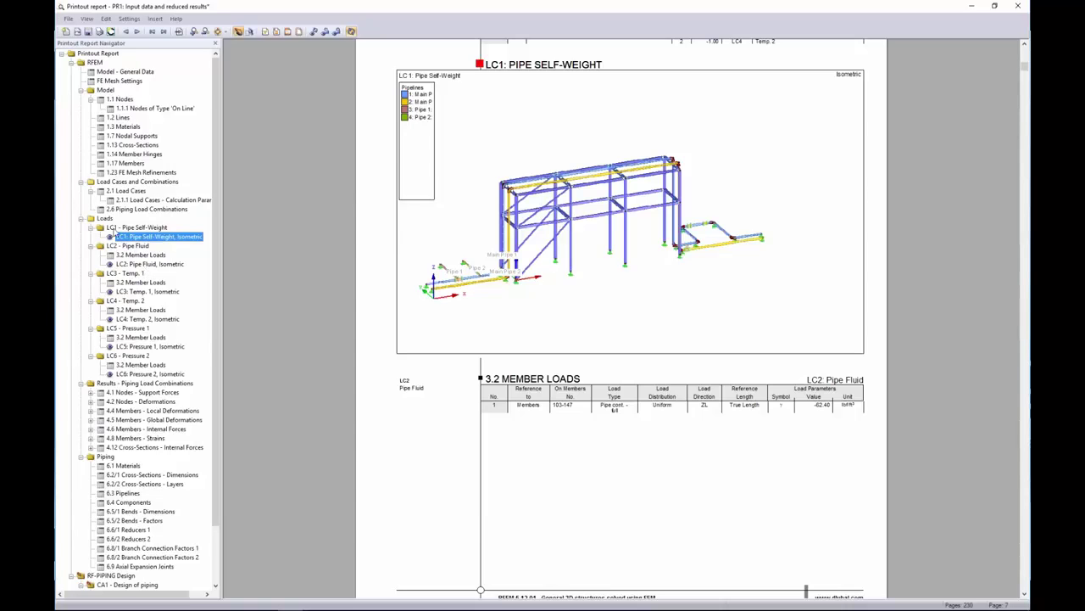
Review the report's load graphics from LC1 Pipe Self-Weight through LC4 Temp. 2
scroll(591, 311, down, 10)
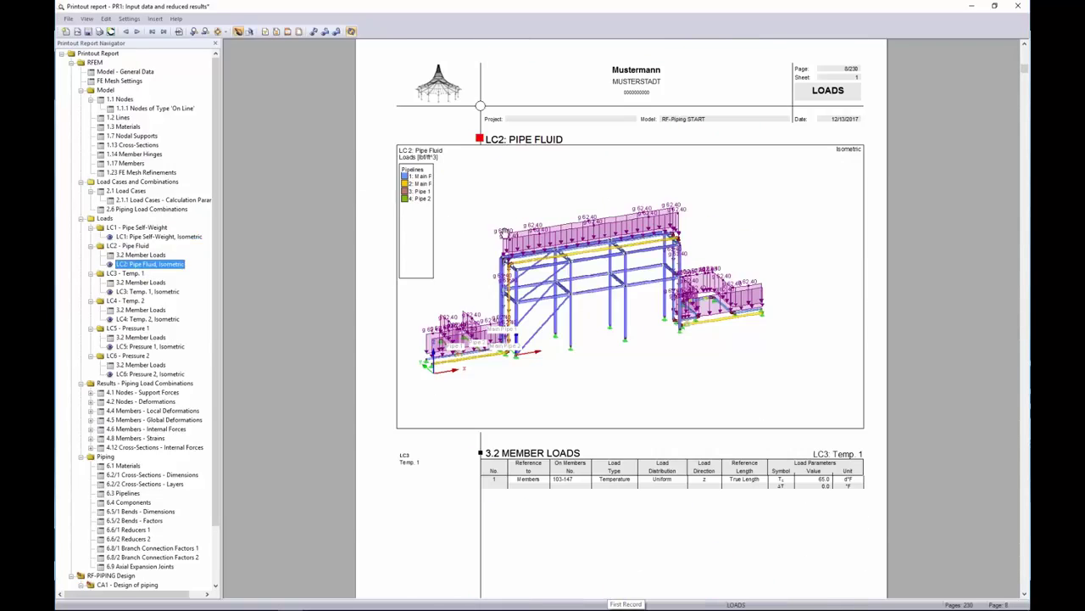
scroll(509, 234, down, 5)
scroll(583, 288, down, 5)
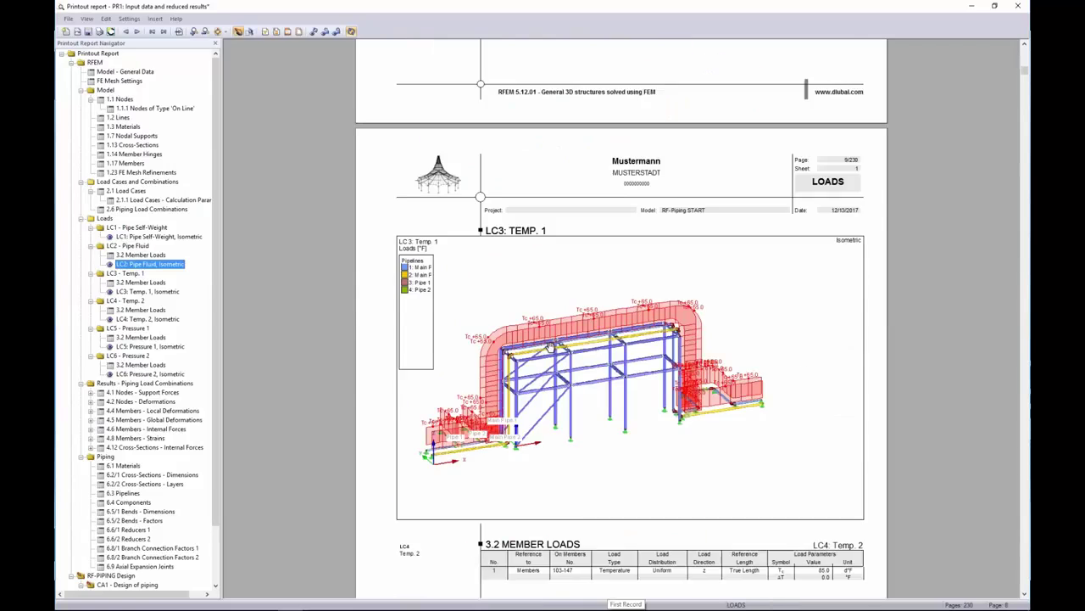
scroll(589, 278, down, 5)
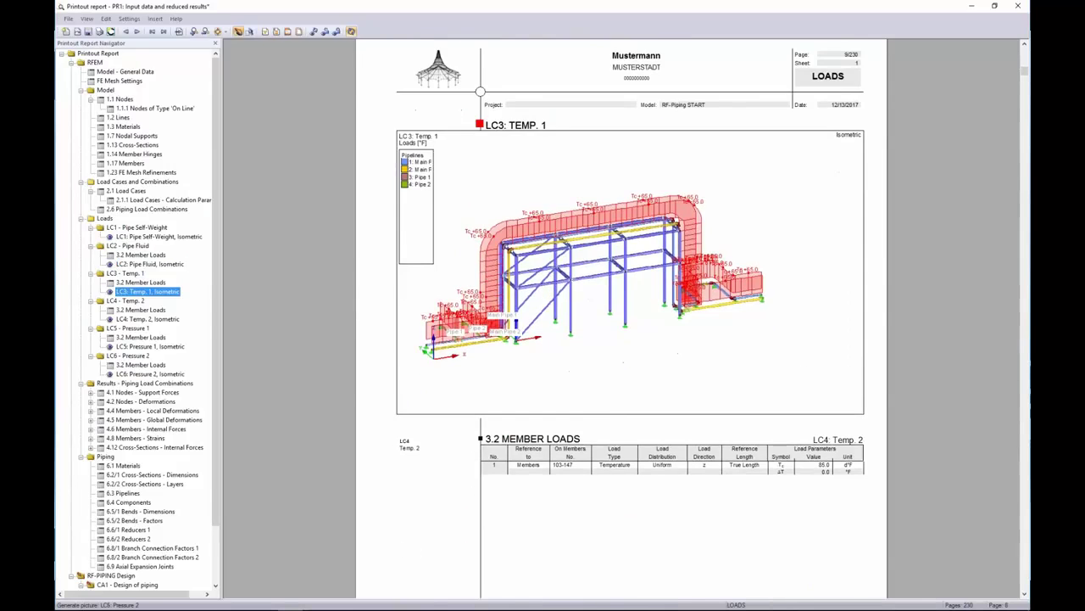
scroll(589, 278, down, 3)
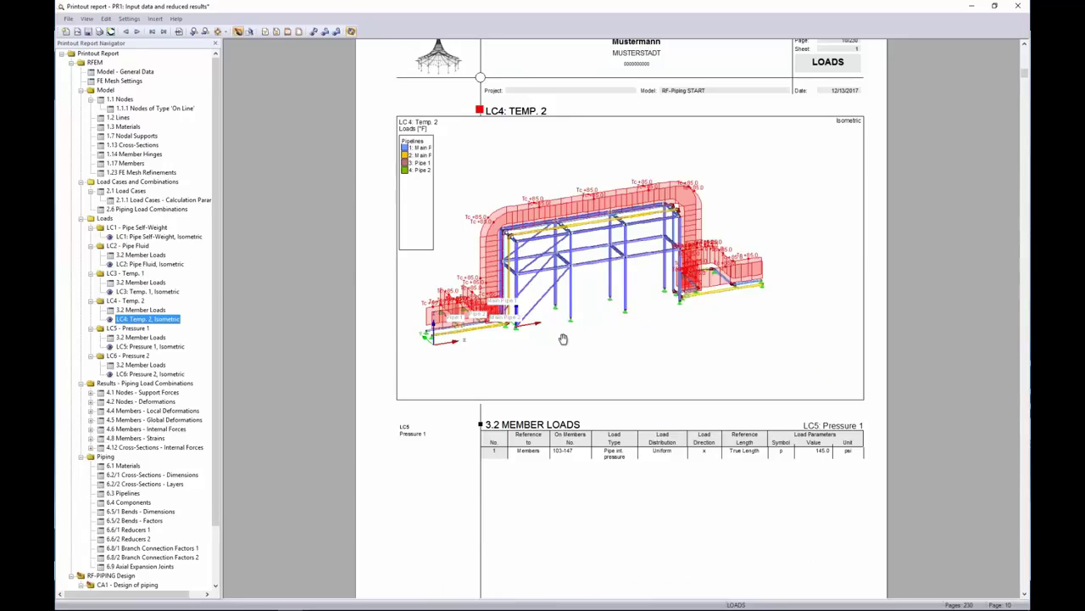
Edit the report's LC4 Temp. 2 picture to a close-up of Pipe 1 and Pipe 2 at the rack's base, and return to the report
right_click(630, 339)
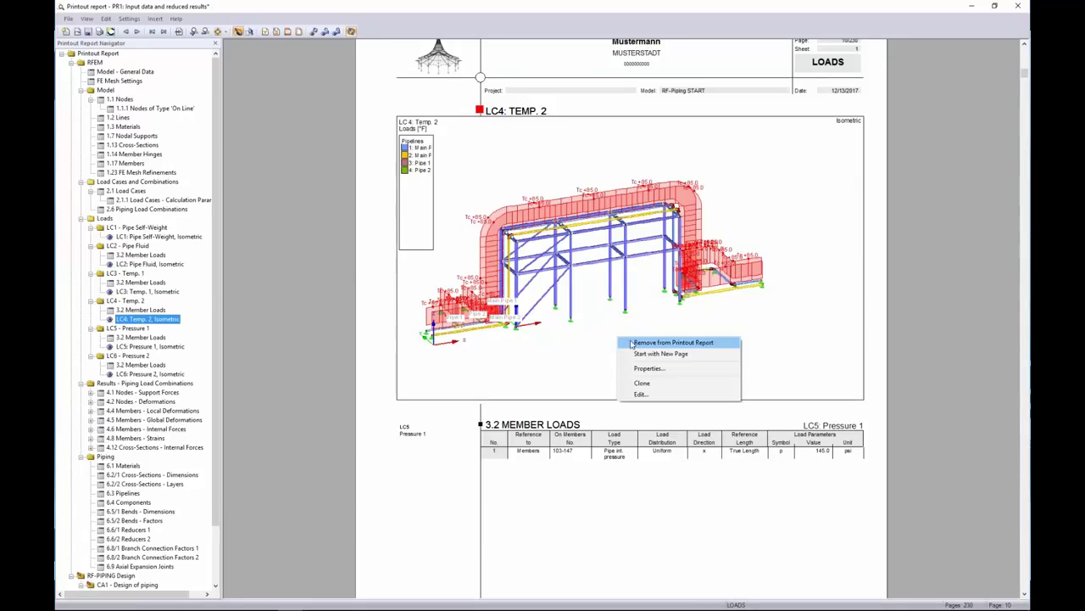
click(641, 394)
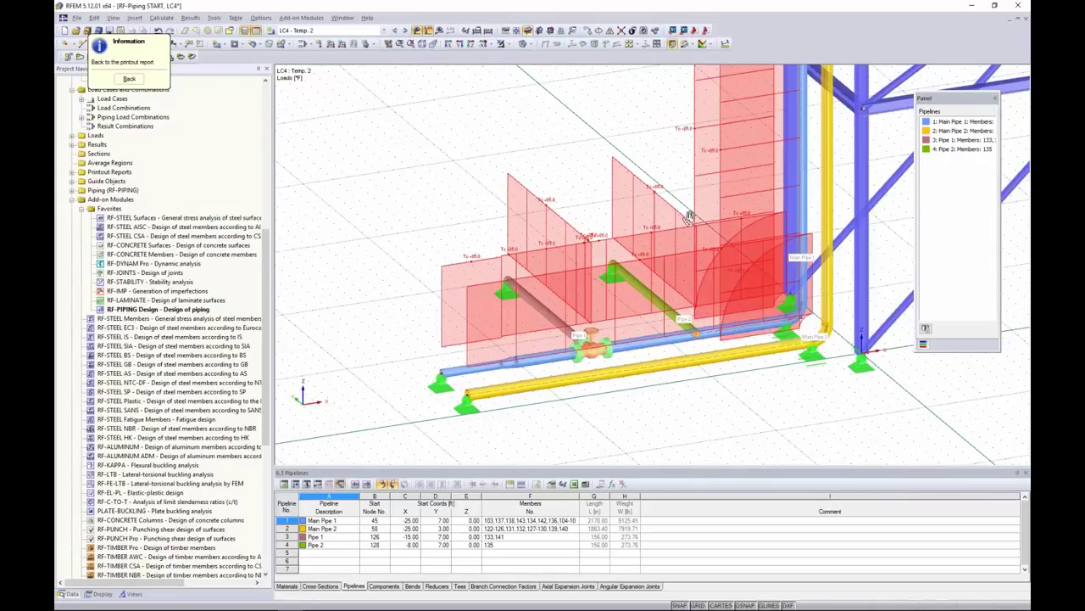
click(131, 79)
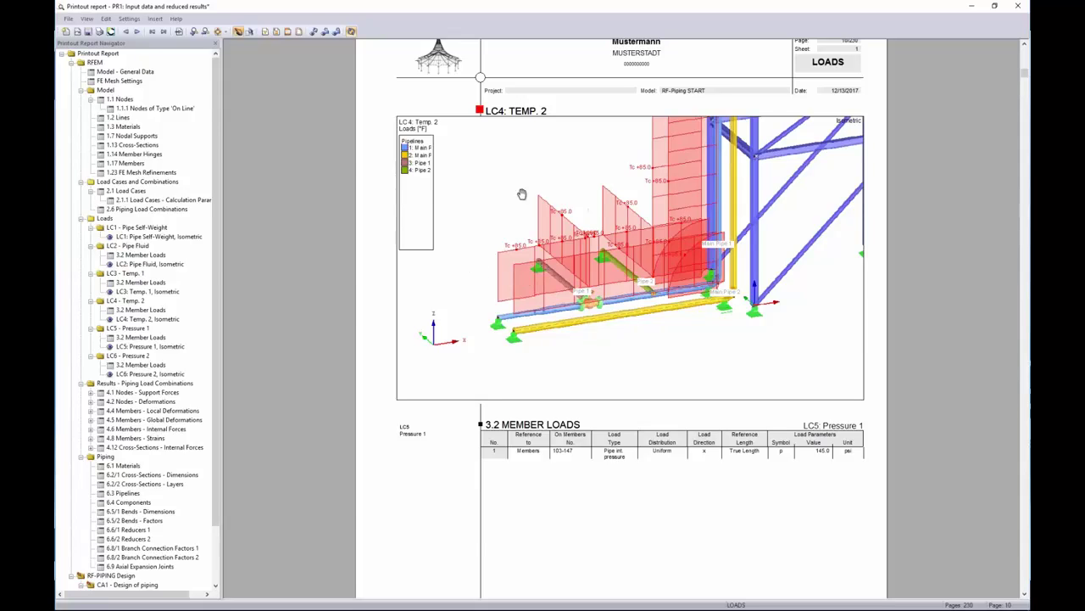
Examine the Design by Pipeline and Design by Member tables in the report's RF-PIPING Design results
scroll(219, 167, down, 2)
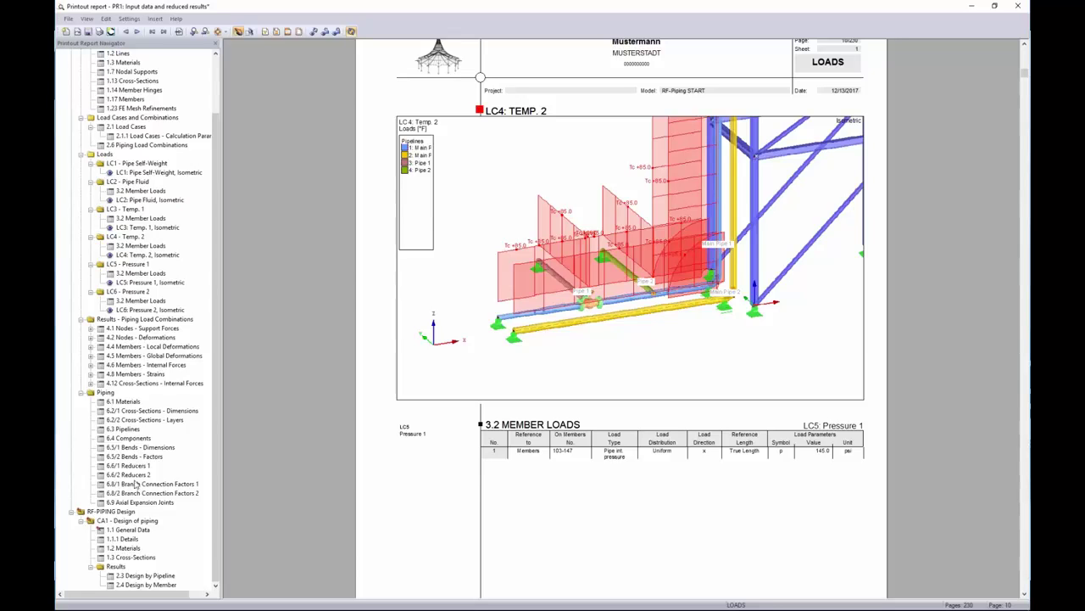
click(141, 577)
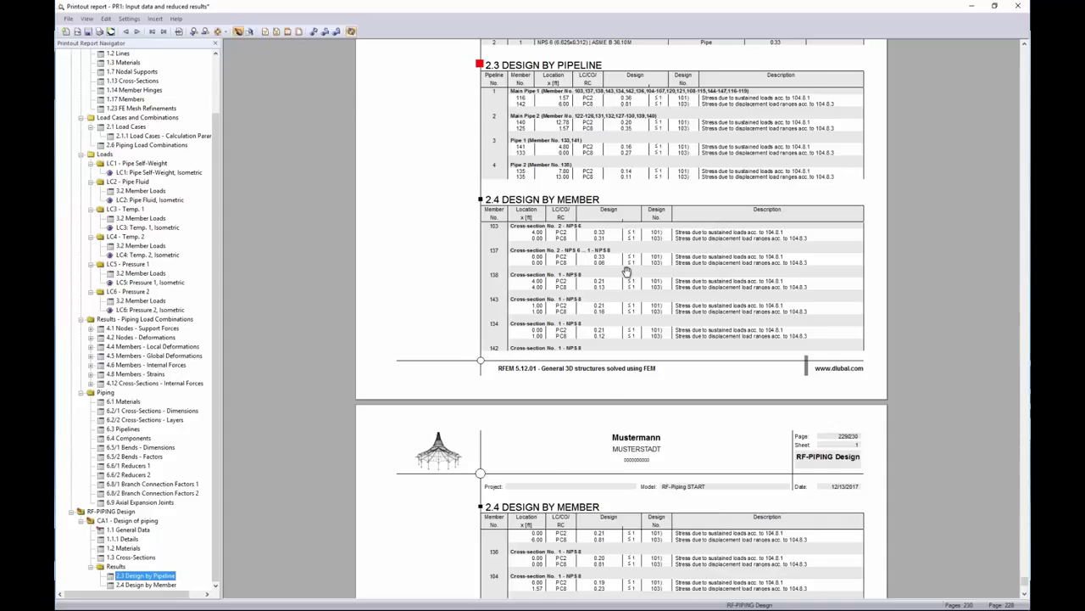
scroll(632, 242, down, 2)
scroll(640, 238, up, 2)
Check which RF-PIPING Design result tables can be included in the printout report, and cancel the selection
click(111, 31)
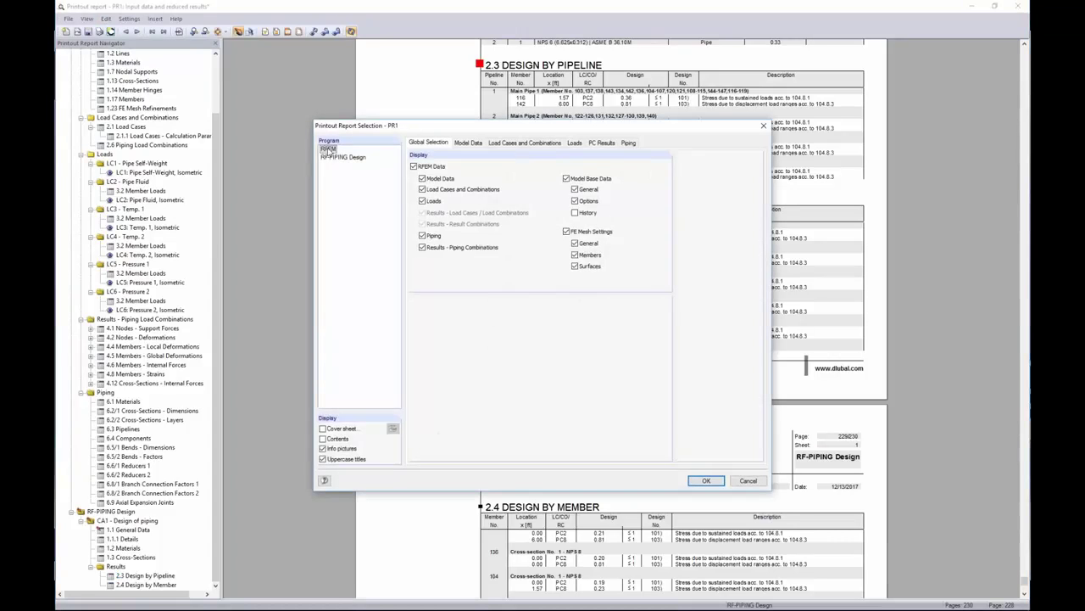
click(339, 156)
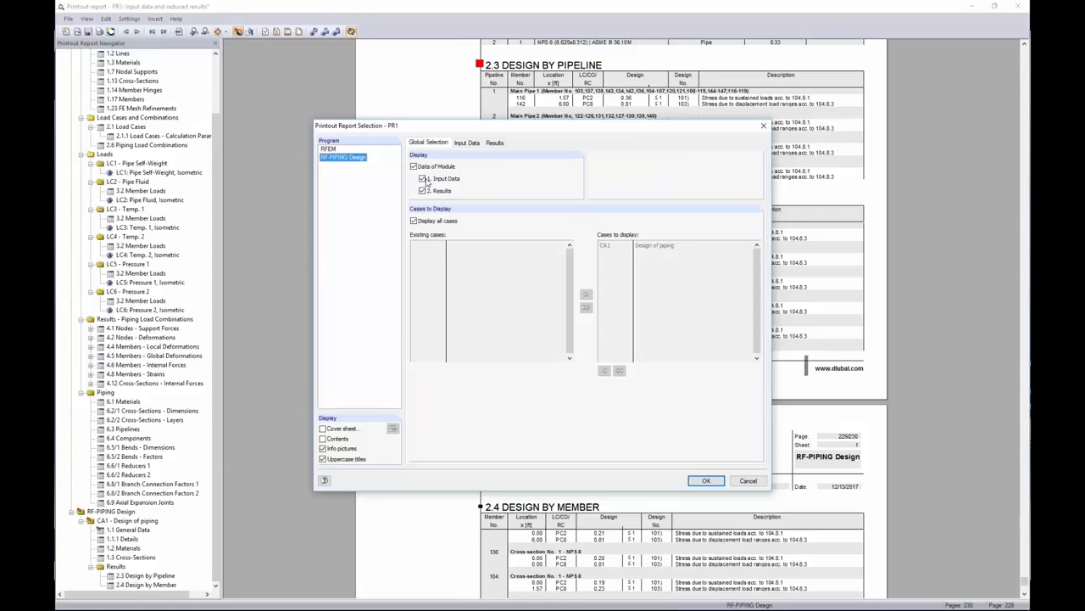
click(494, 142)
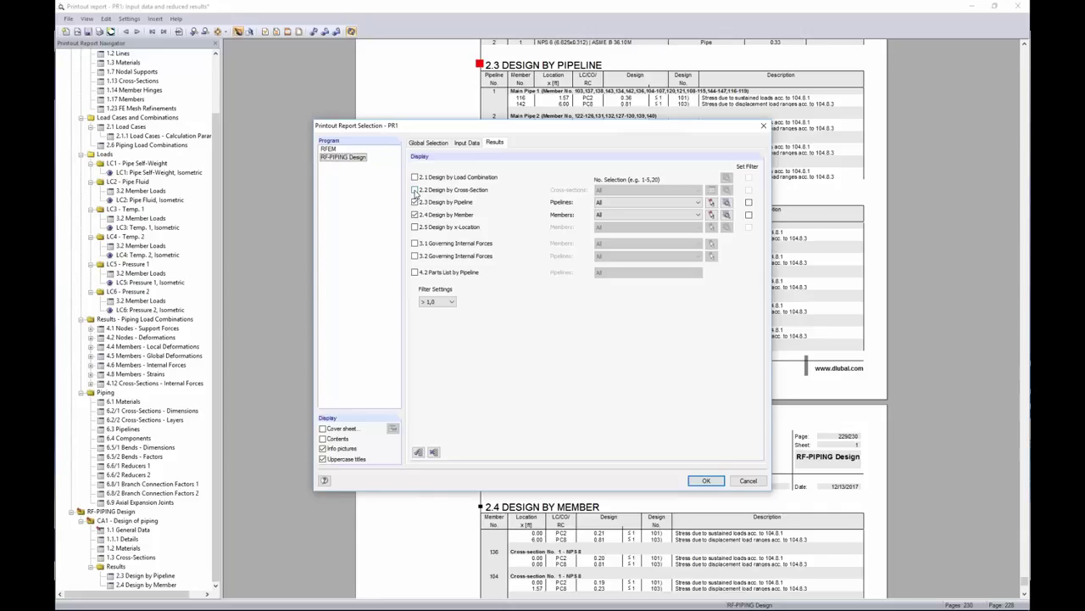
click(743, 483)
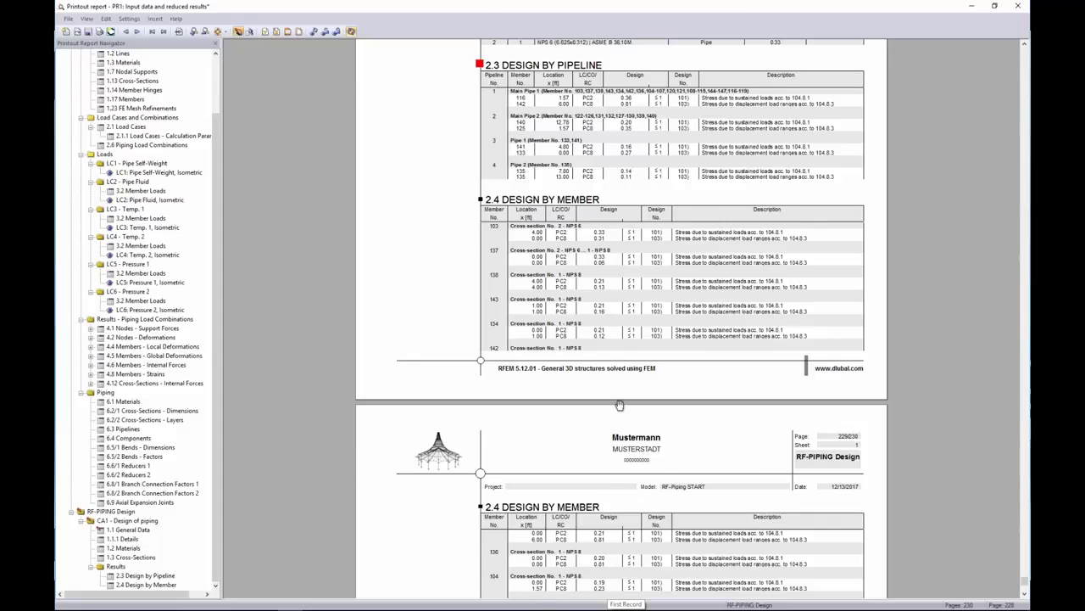
Close the printout report without saving it
scroll(619, 405, up, 1)
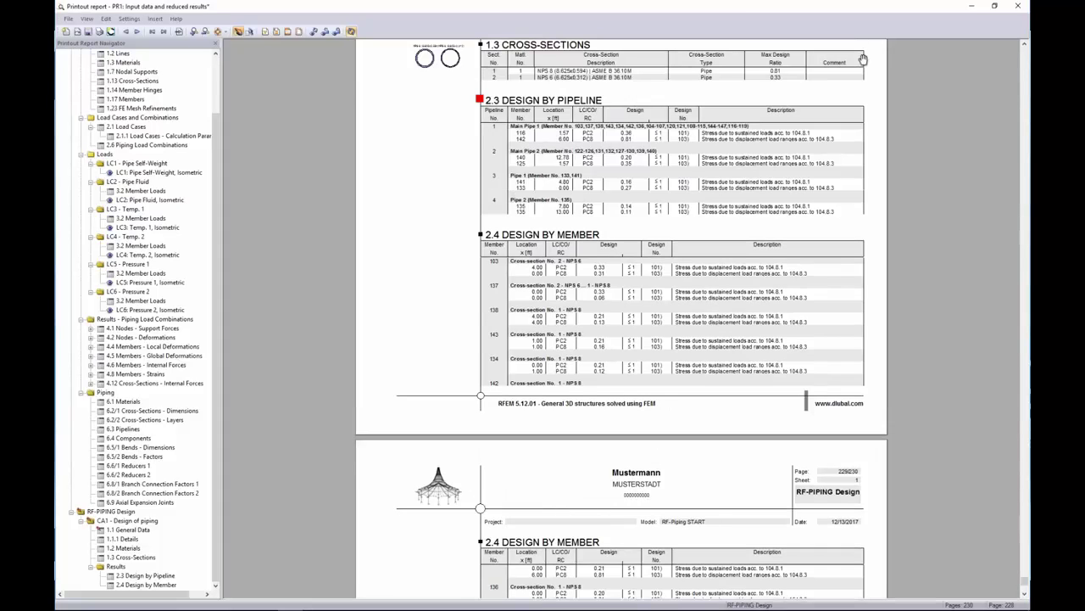
click(1017, 6)
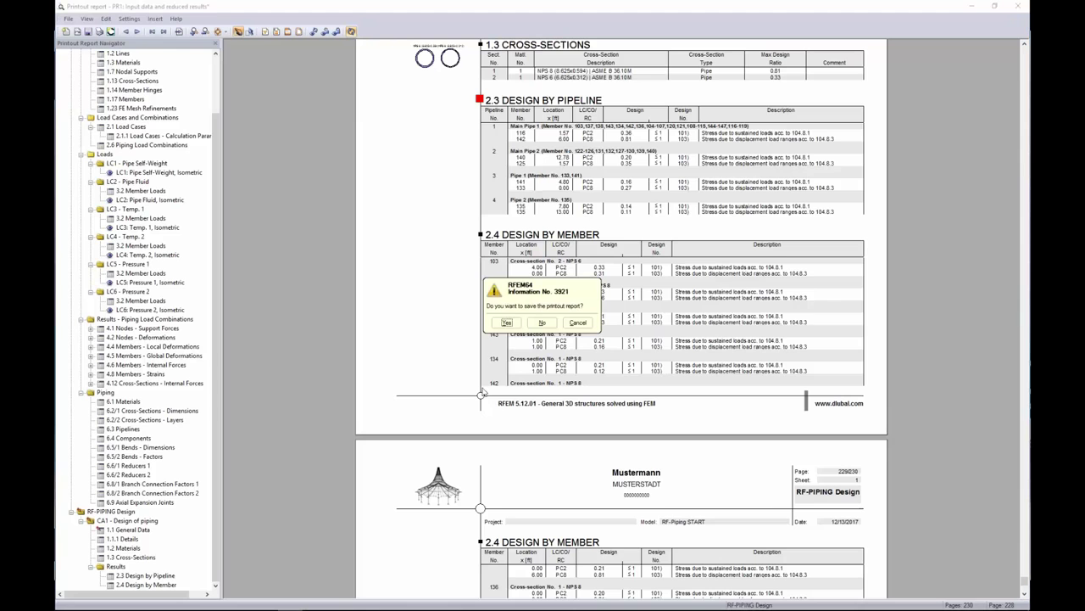
click(536, 323)
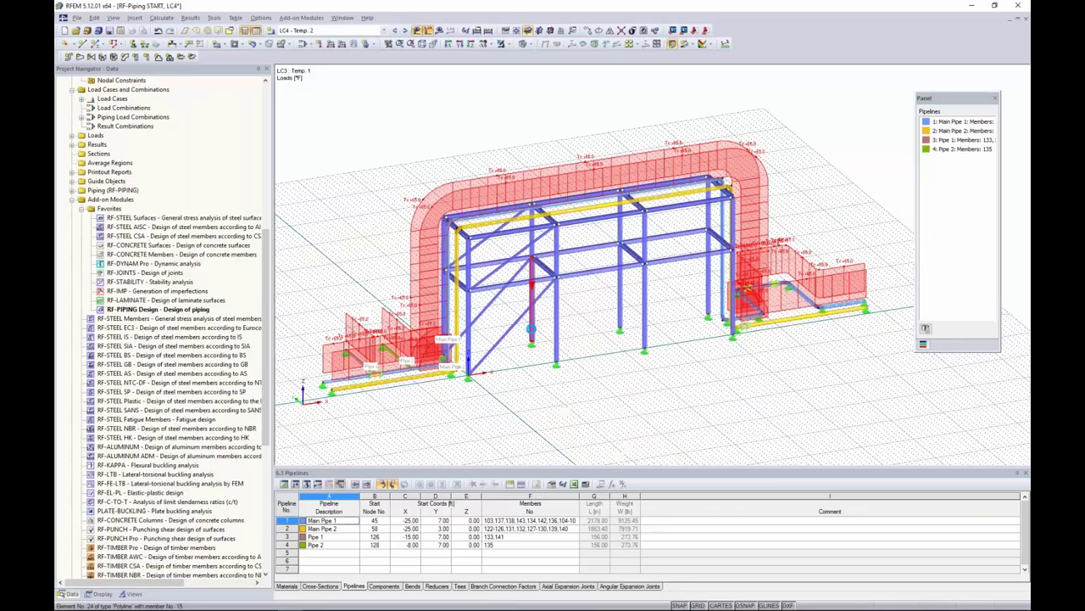
Switch to the PowerPoint slide show of the RF-Piping presentation
key(super+Tab)
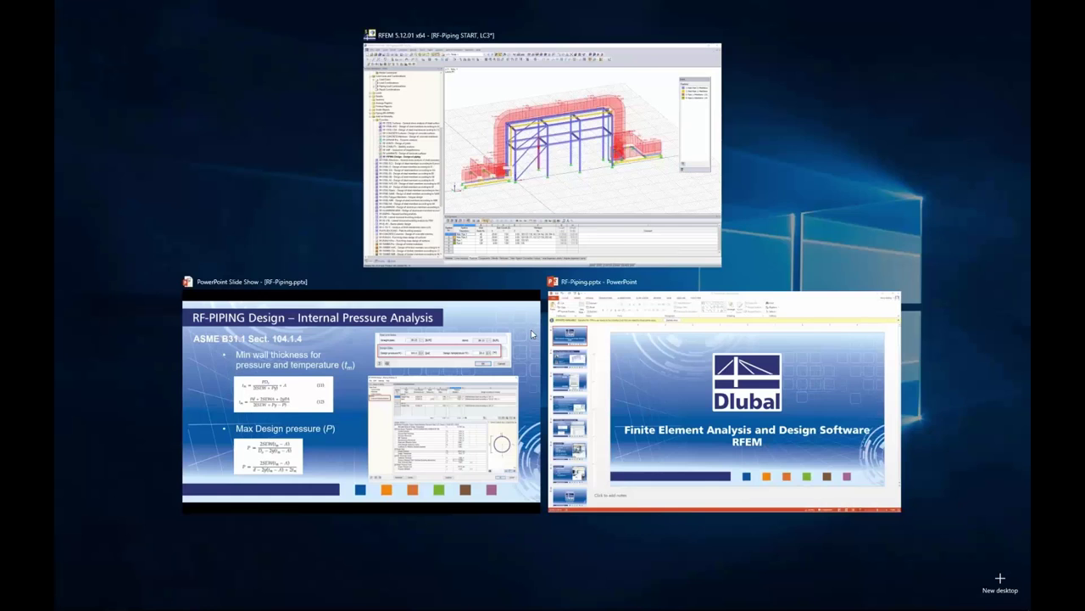
click(432, 391)
click(432, 390)
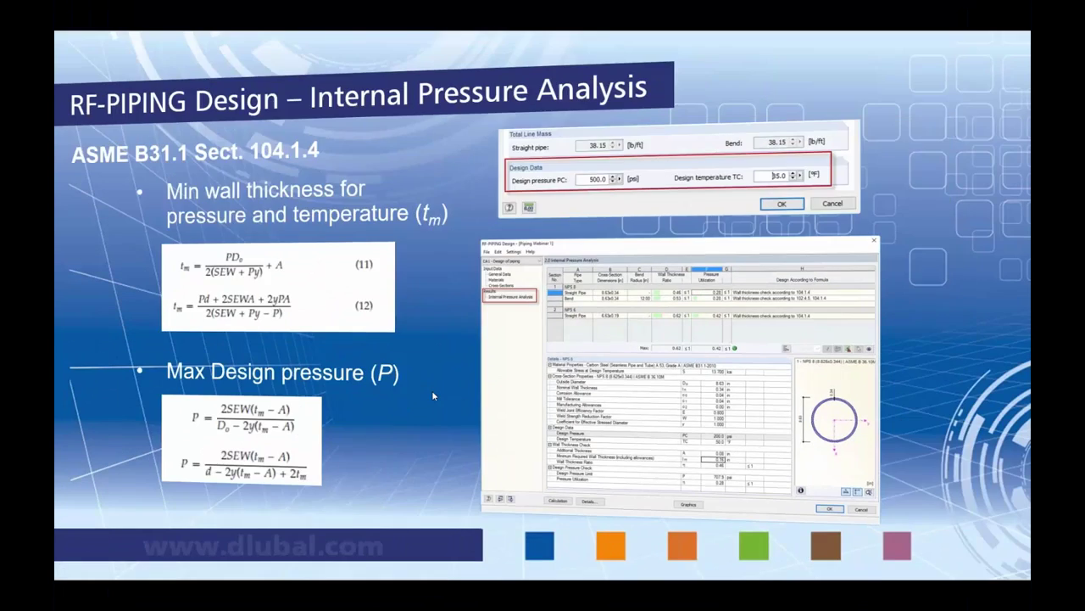